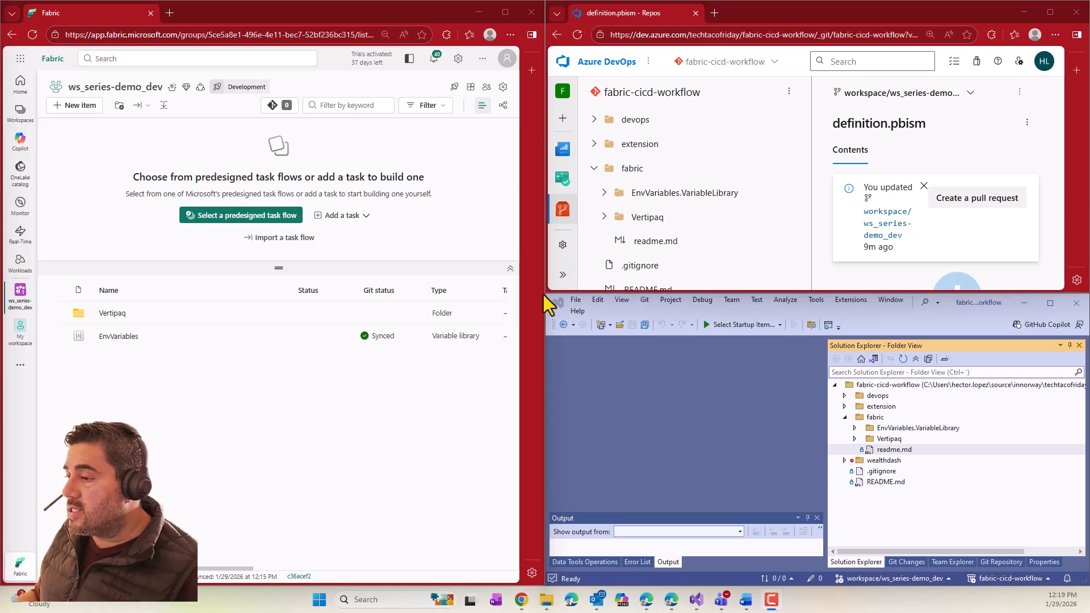
# Widen the Fabric window and open the Git integration settings of the ws_series-demo_dev workspace.
pyautogui.press('super+Home')
pyautogui.moveTo(546, 291); pyautogui.dragTo(605, 284)
pyautogui.press('super+Home')
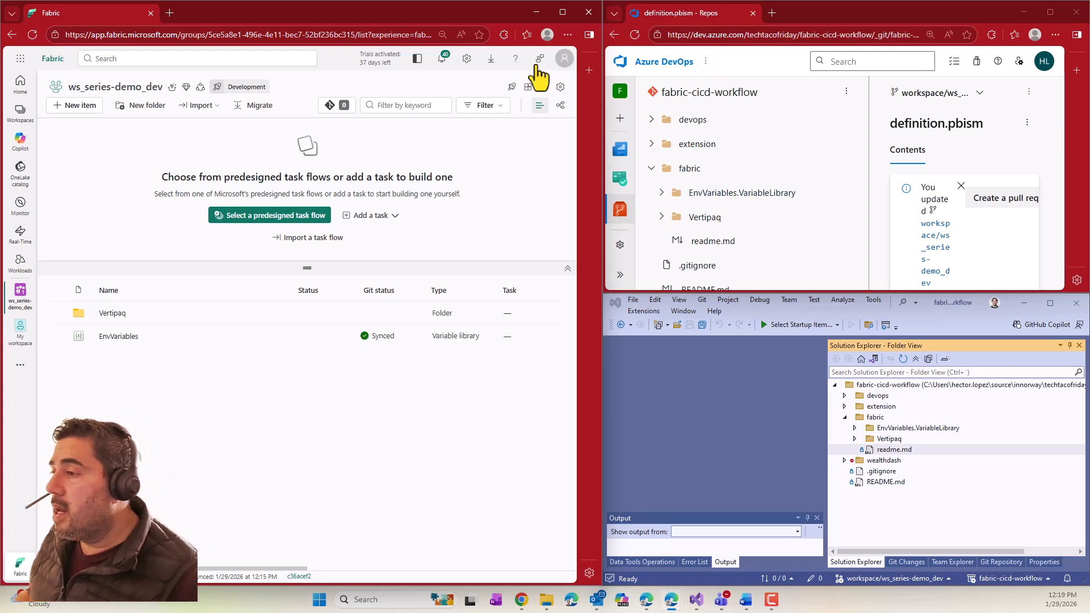
pyautogui.click(560, 87)
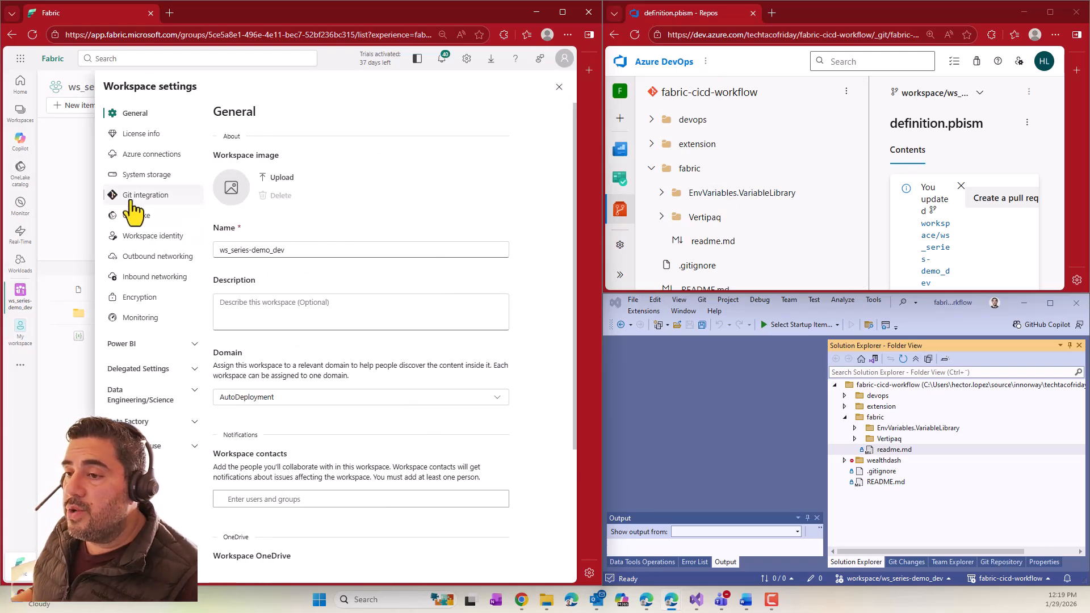
pyautogui.click(132, 195)
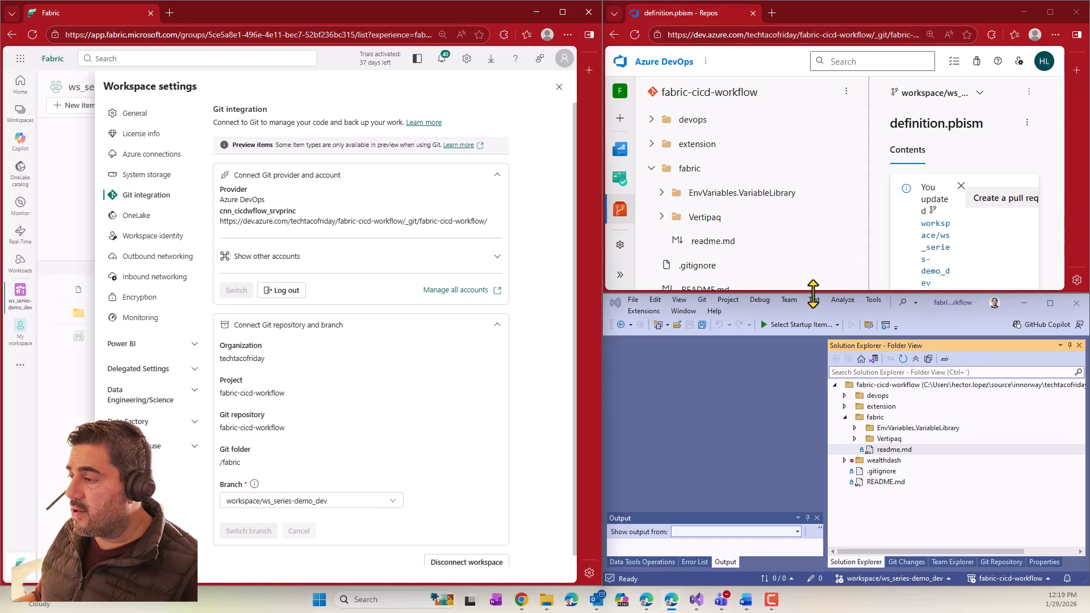
# Switch to Azure DevOps and open the repository files of the fabric-cicd-workflow project.
pyautogui.moveTo(813, 295); pyautogui.dragTo(817, 365)
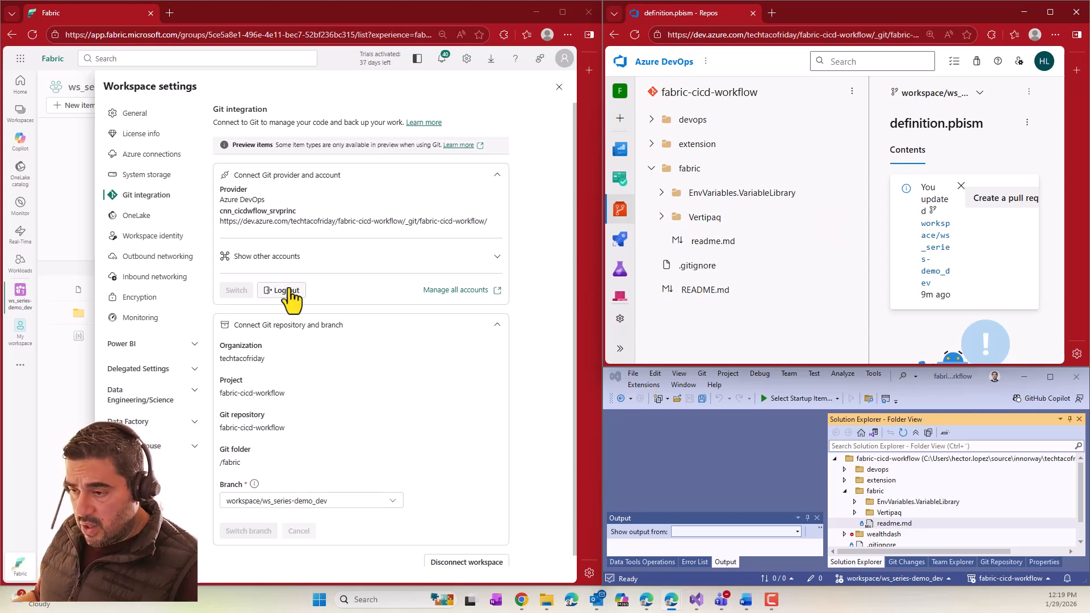
pyautogui.click(685, 67)
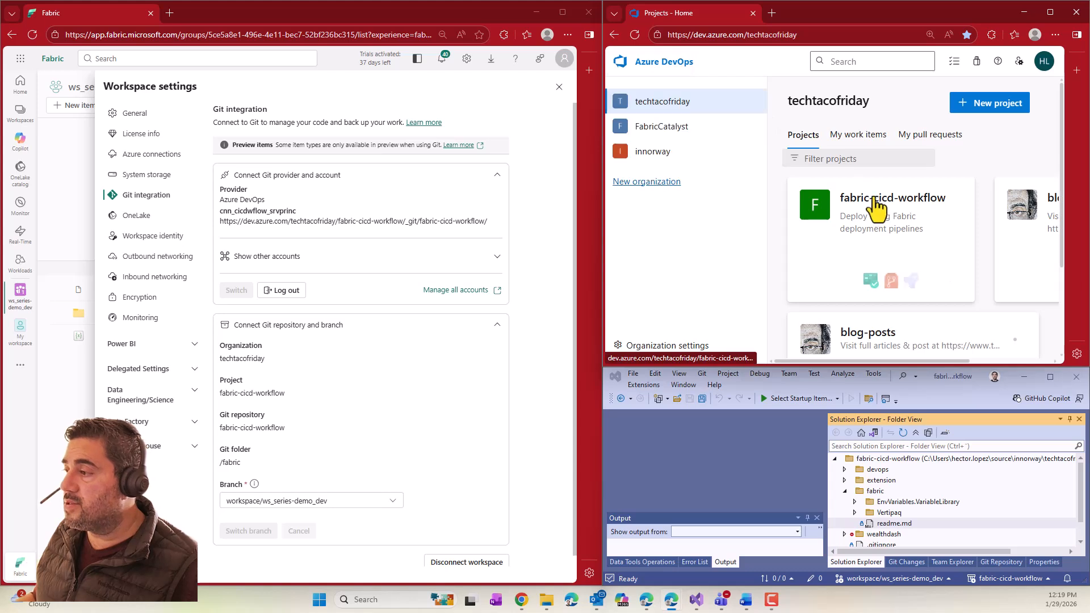
pyautogui.click(876, 209)
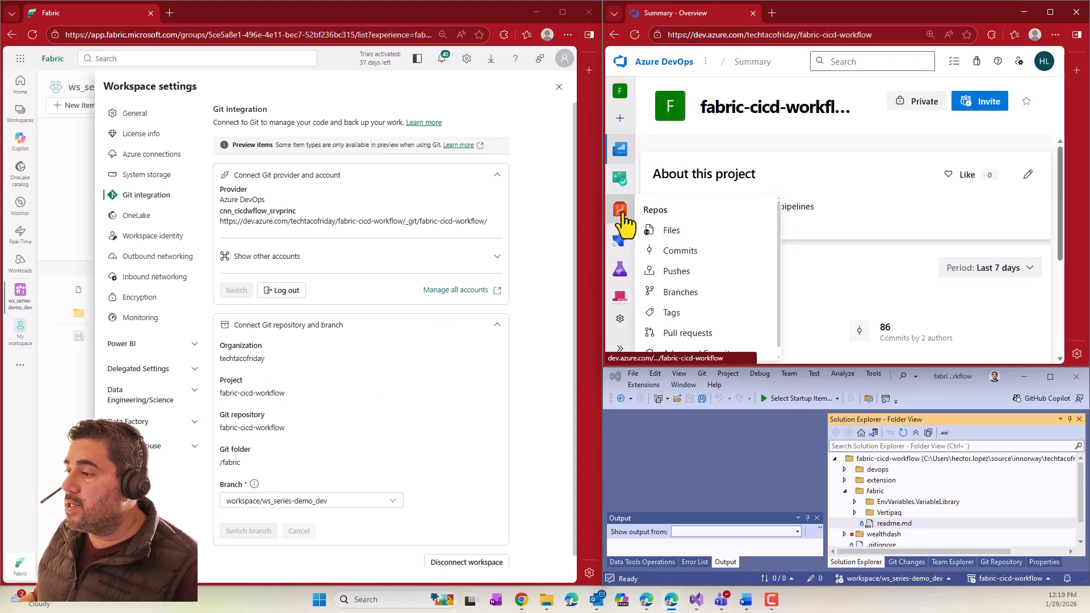
pyautogui.click(622, 213)
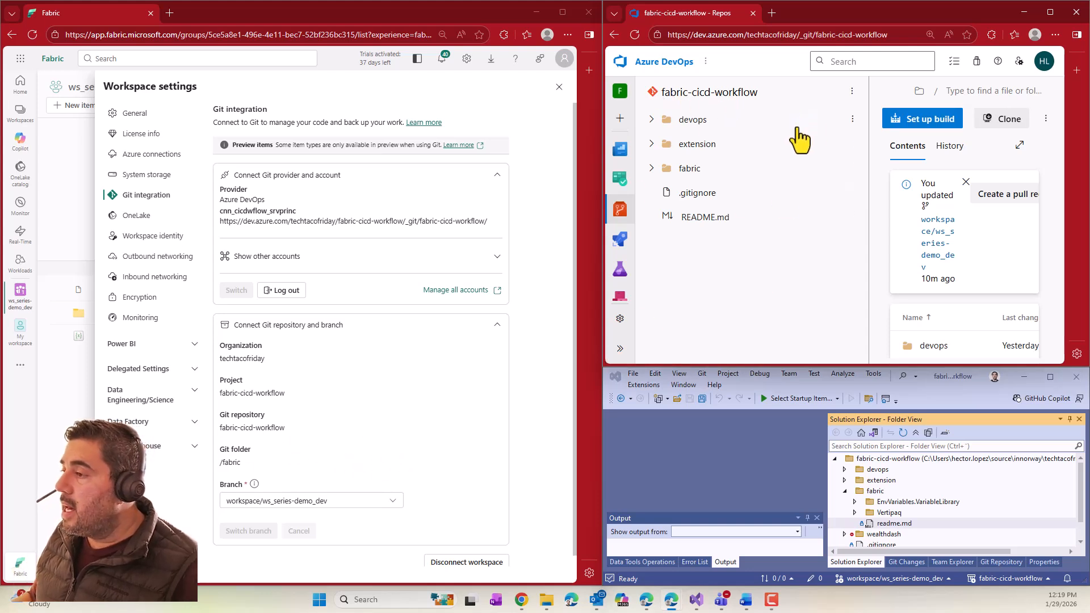
# Choose the workspace/ws_series-demo_dev branch in the repository and expand its fabric folder.
pyautogui.moveTo(606, 192)
pyautogui.moveTo(603, 182); pyautogui.dragTo(539, 185)
pyautogui.click(842, 90)
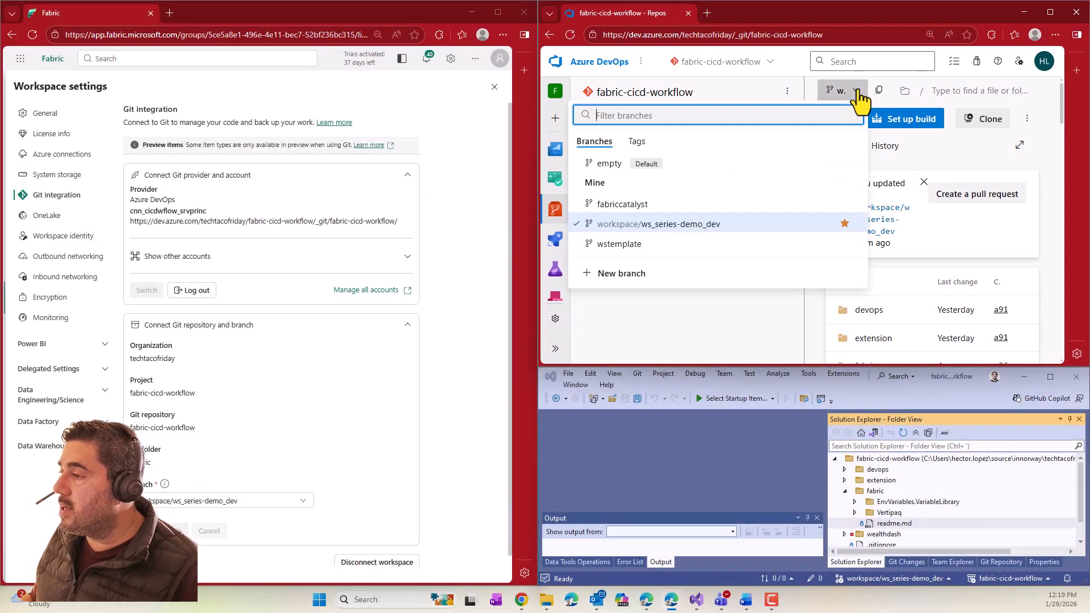
pyautogui.click(669, 226)
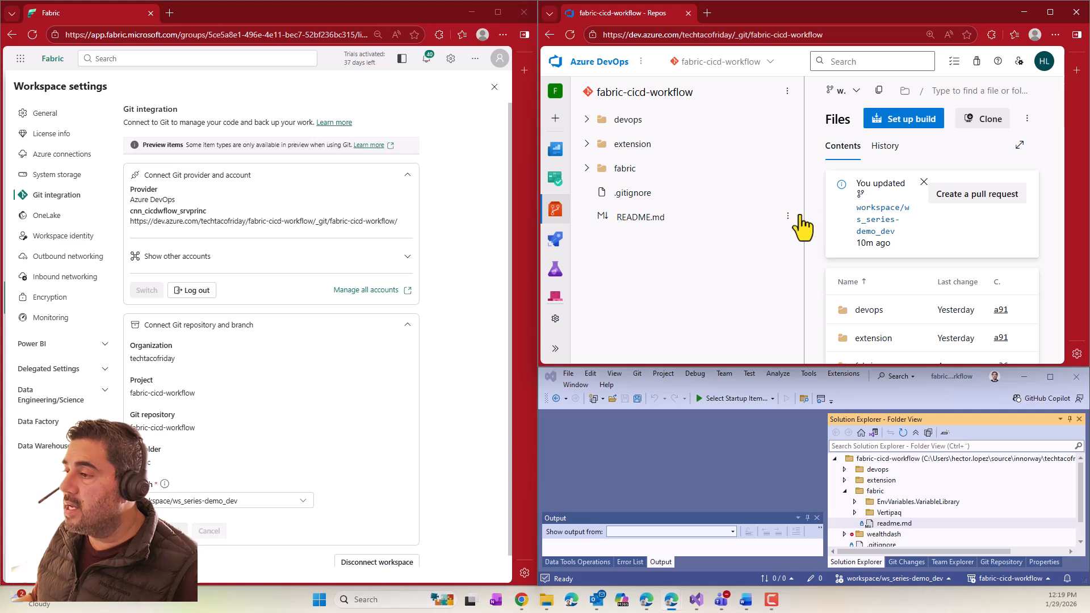
pyautogui.click(589, 169)
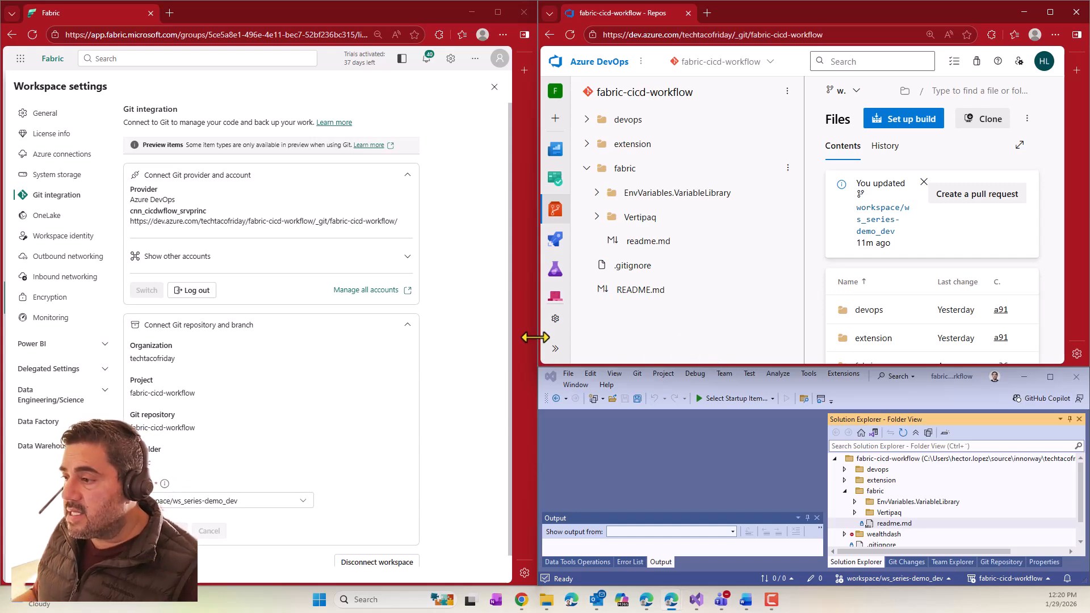
# Close the Fabric workspace settings and open the recent report WealthDashboard (legacy).pbix in Power BI Desktop.
pyautogui.moveTo(536, 325); pyautogui.dragTo(631, 318)
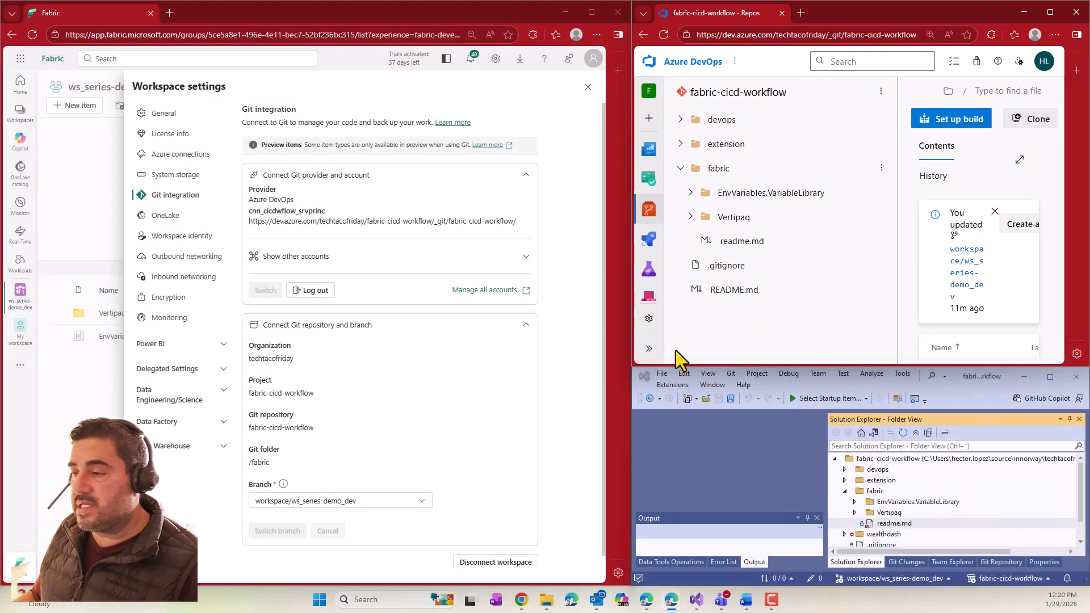
pyautogui.click(588, 87)
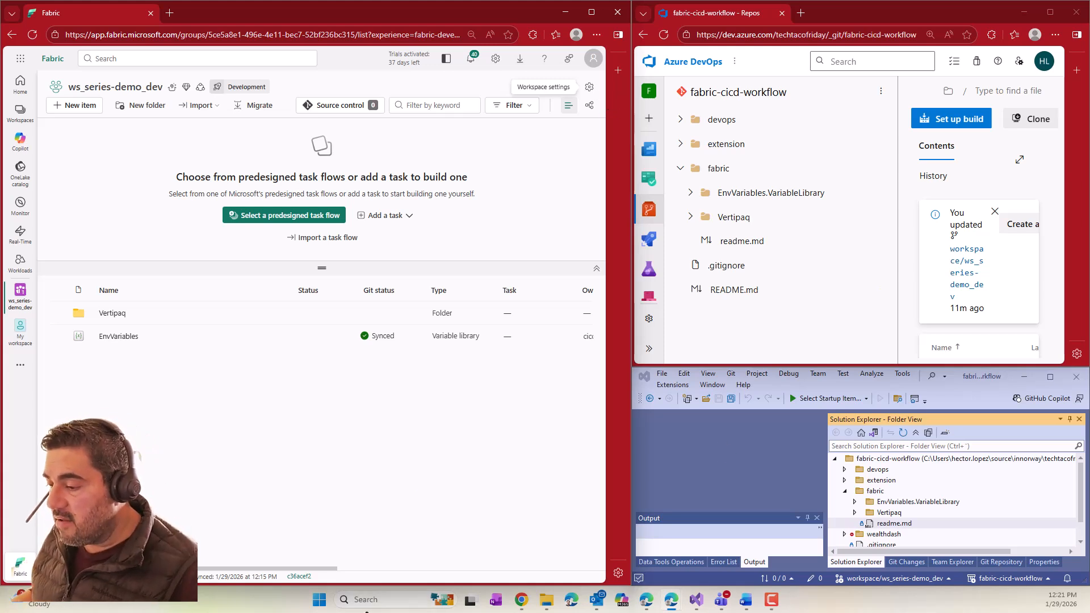
pyautogui.click(375, 602)
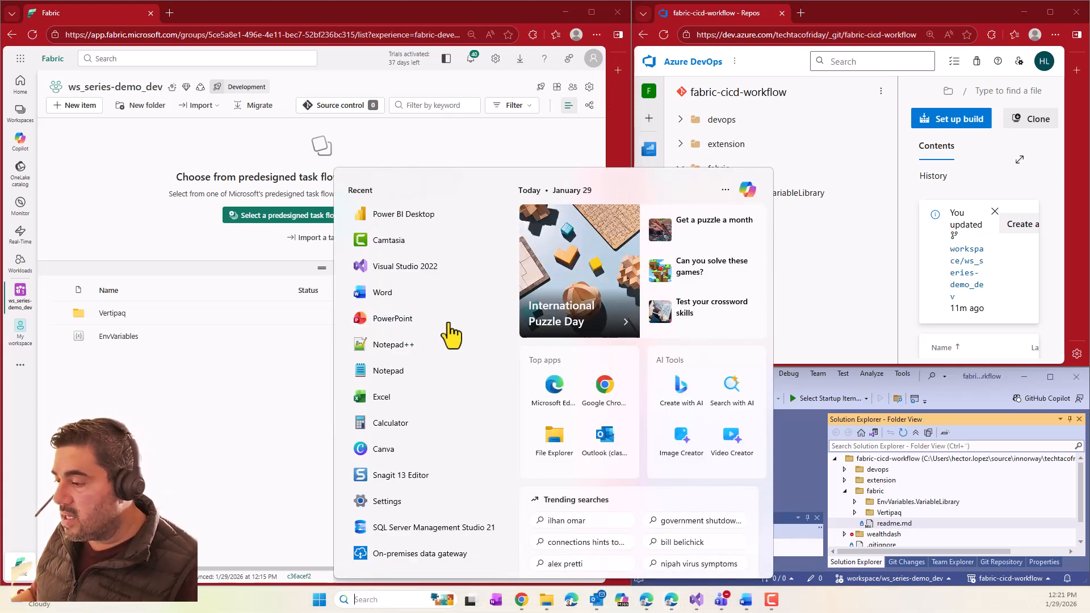
pyautogui.click(418, 218)
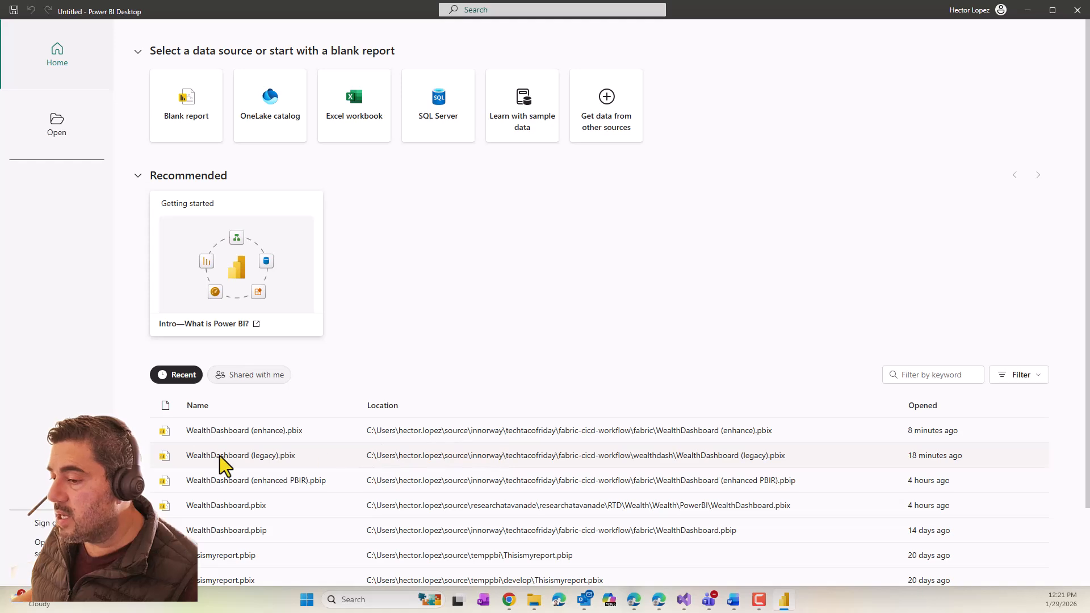
pyautogui.click(211, 456)
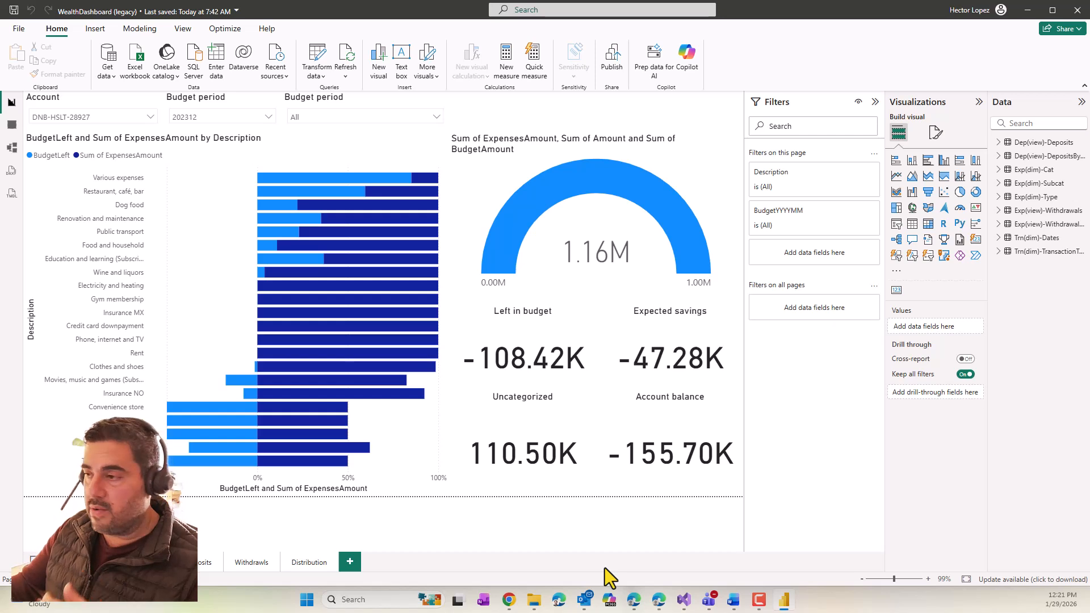
# Publish the report to the ws_series-demo_dev workspace and dismiss the publishing message.
pyautogui.click(613, 67)
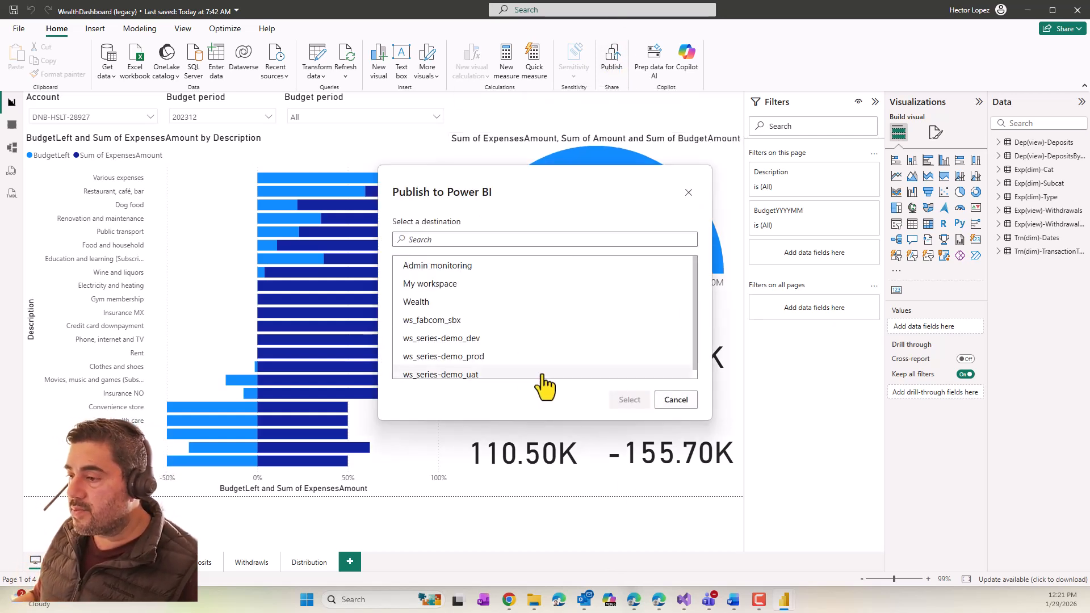
pyautogui.click(416, 342)
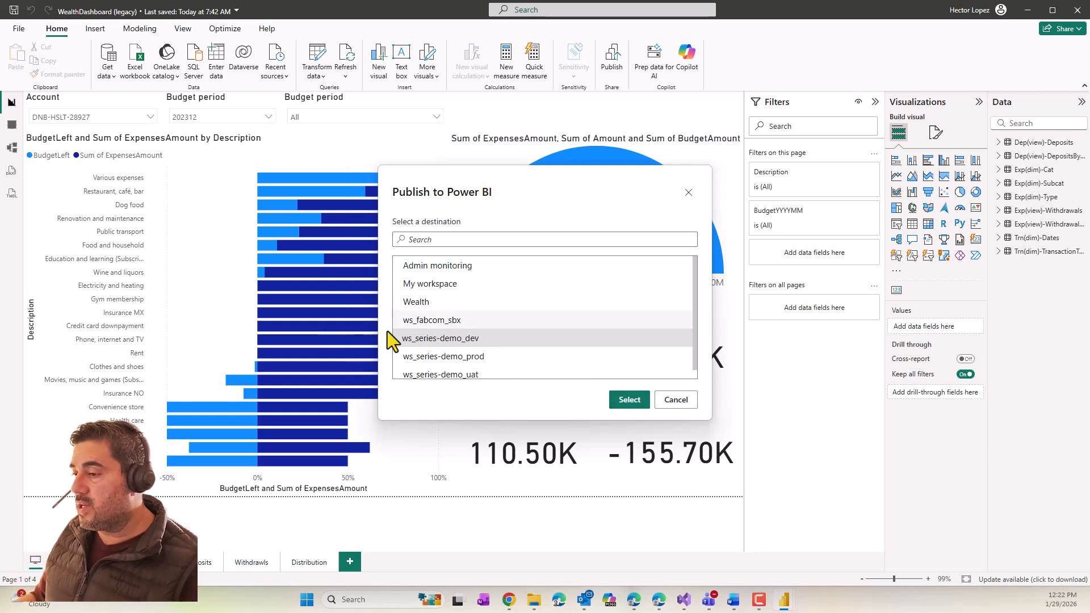
pyautogui.click(635, 400)
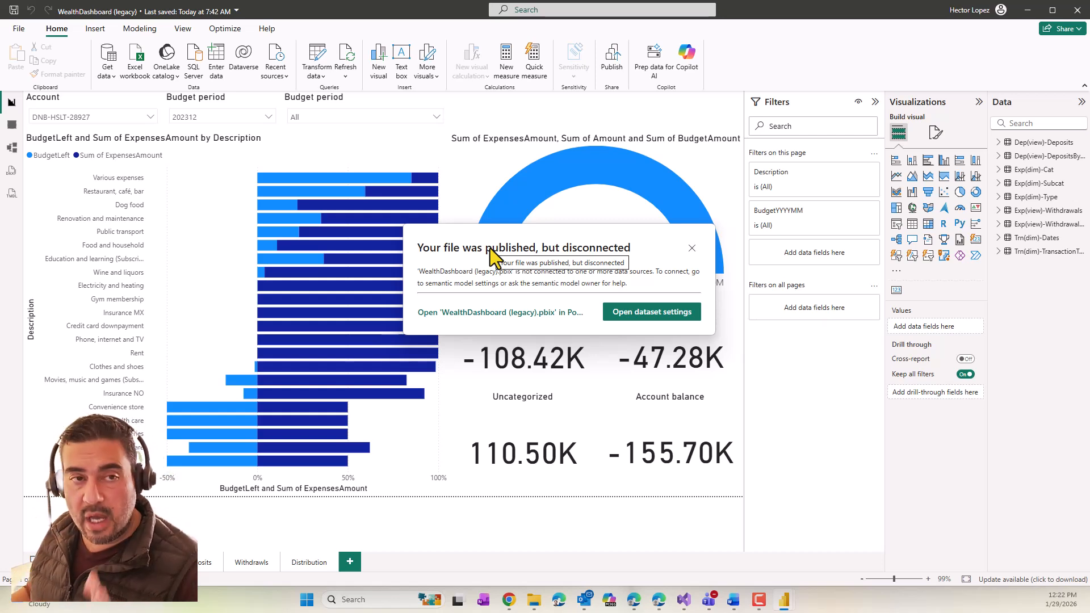
pyautogui.click(691, 248)
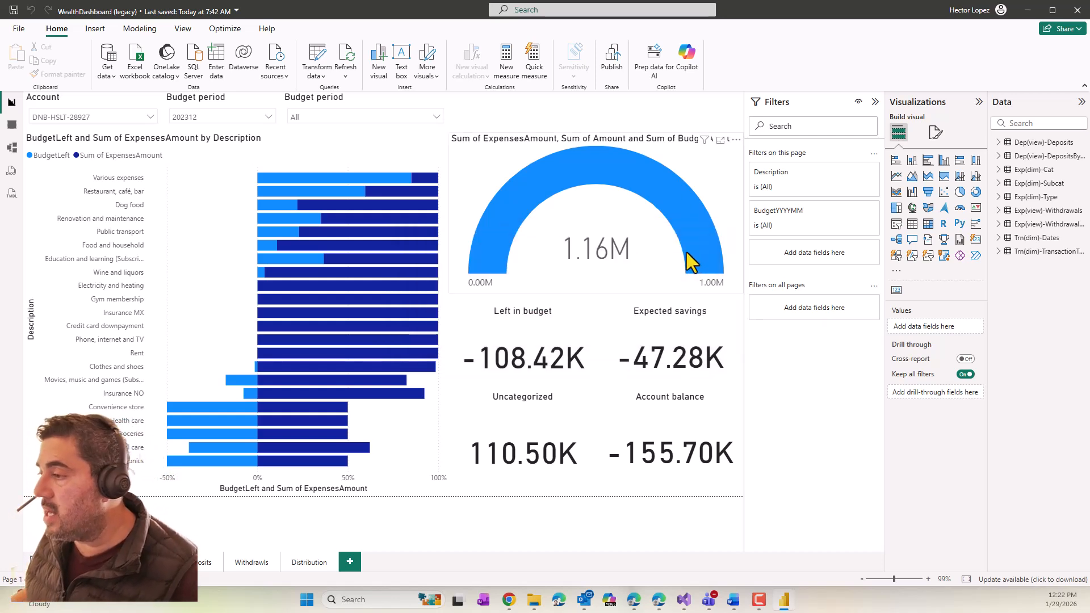
# Return to the Fabric workspace, view the published WealthDashboard (legacy) report, and close it.
pyautogui.click(1028, 11)
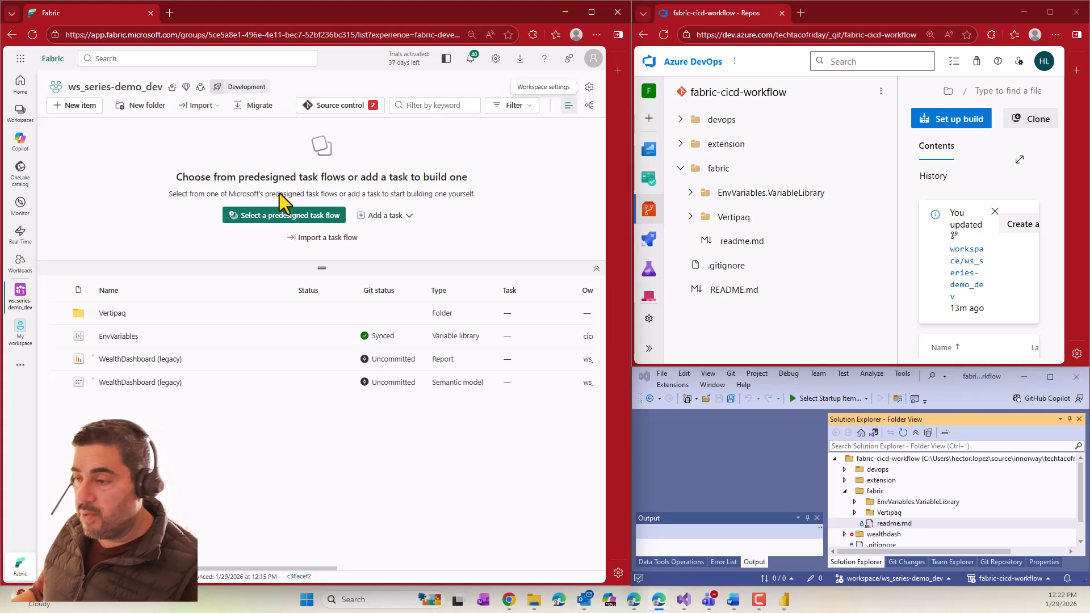
pyautogui.click(155, 362)
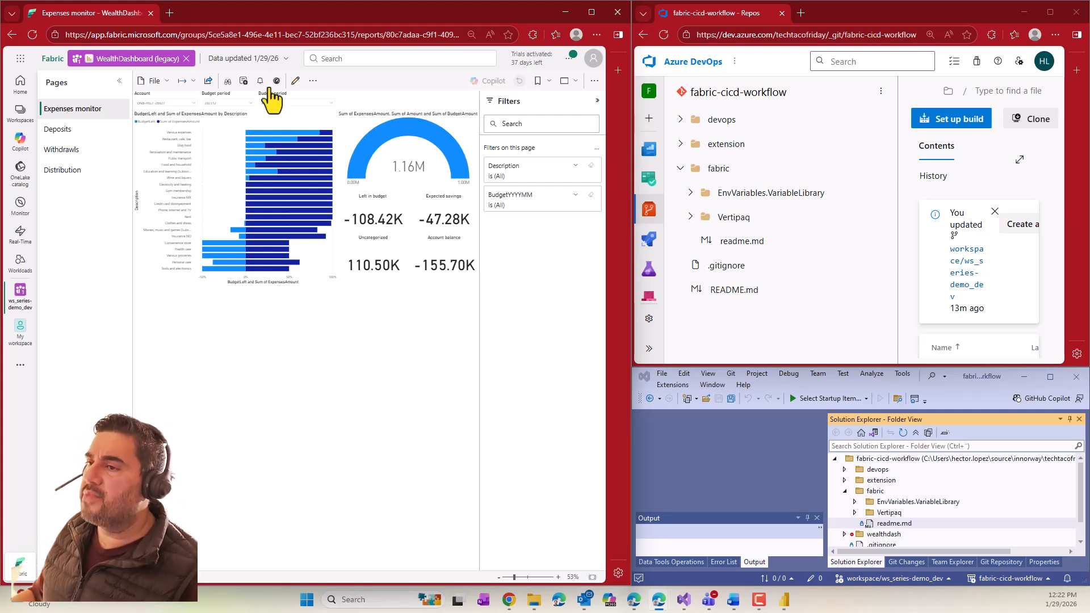
pyautogui.click(186, 59)
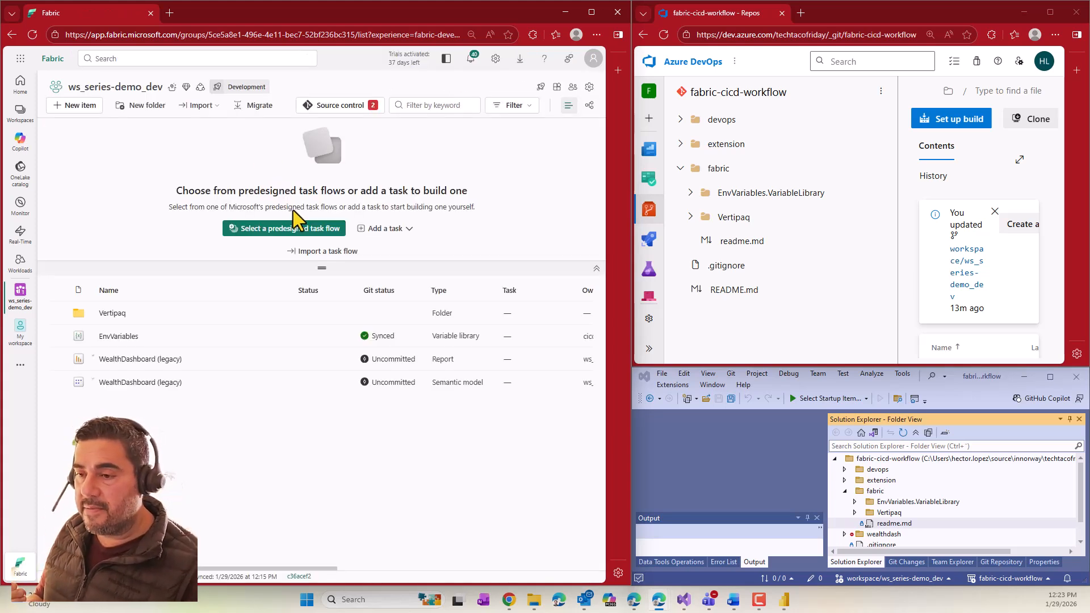
# Commit both WealthDashboard (legacy) items to the workspace's Git branch with the message "This is my new published report".
pyautogui.click(335, 105)
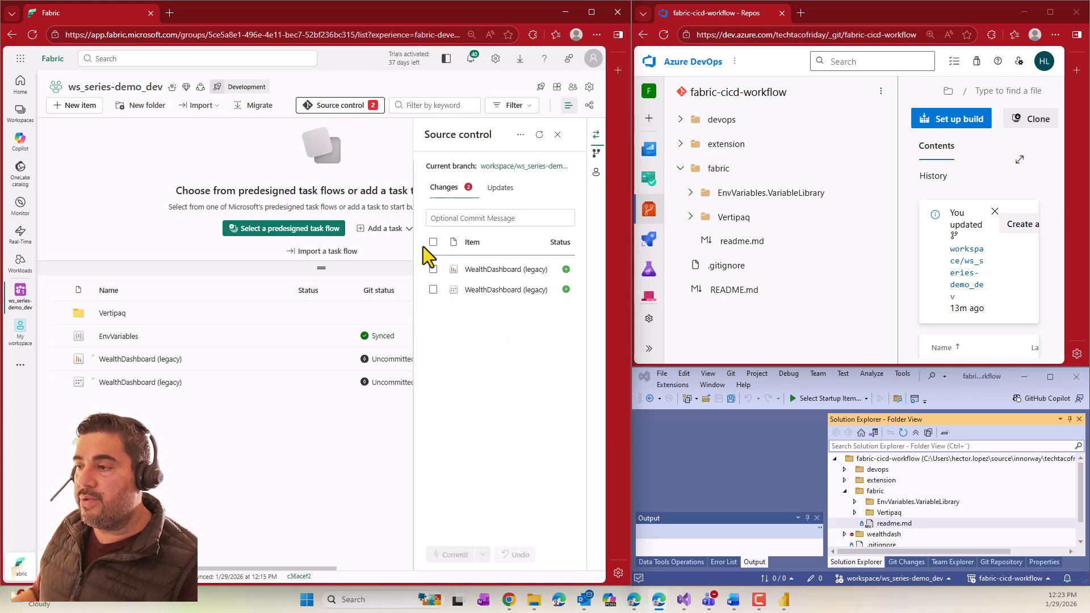
pyautogui.click(459, 220)
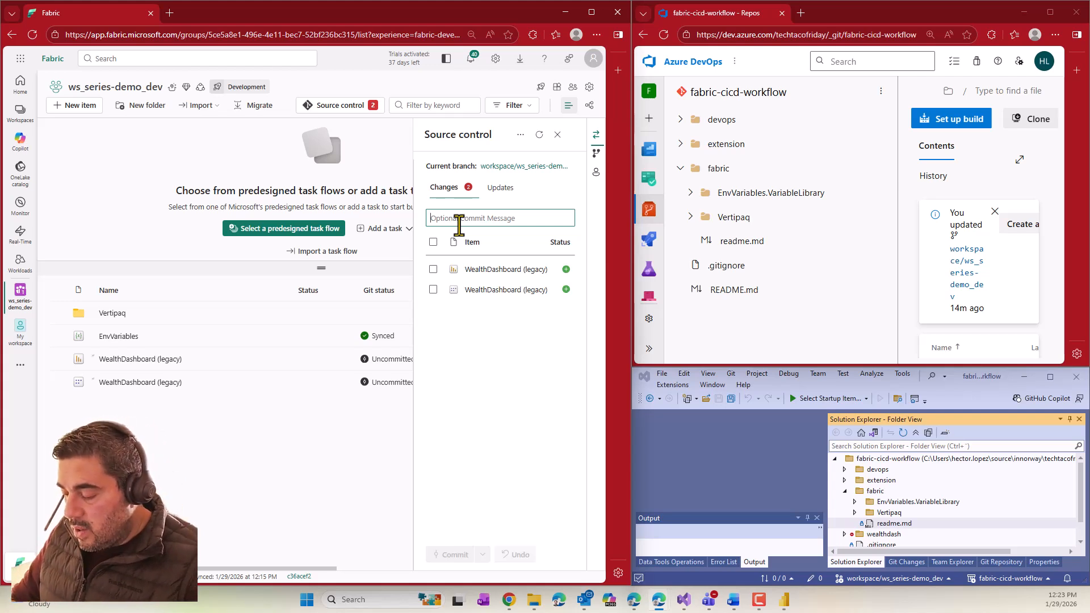
pyautogui.write('Th')
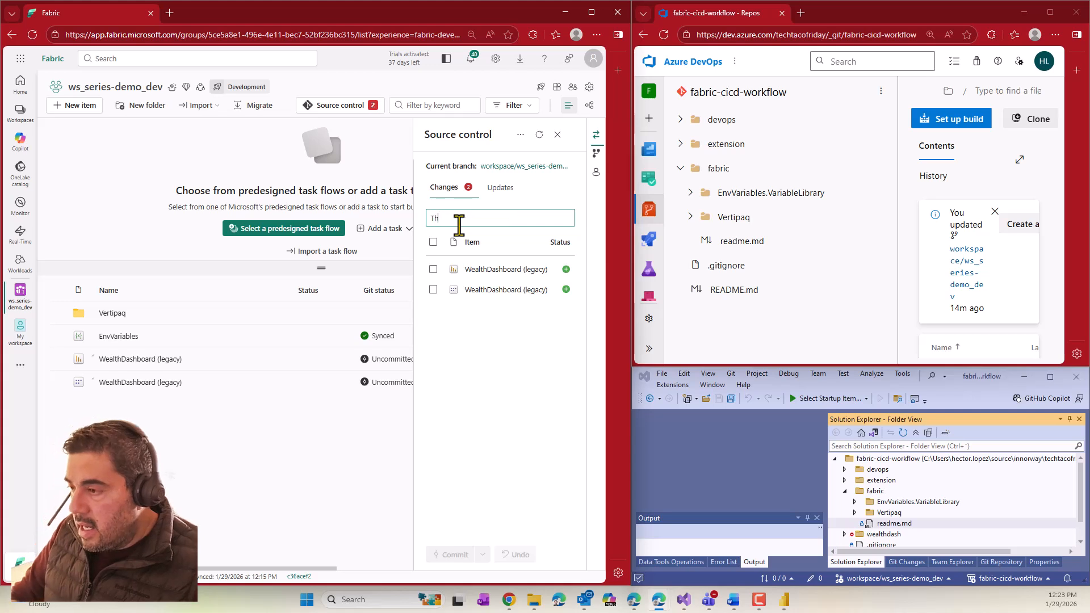
pyautogui.write('is is my new ')
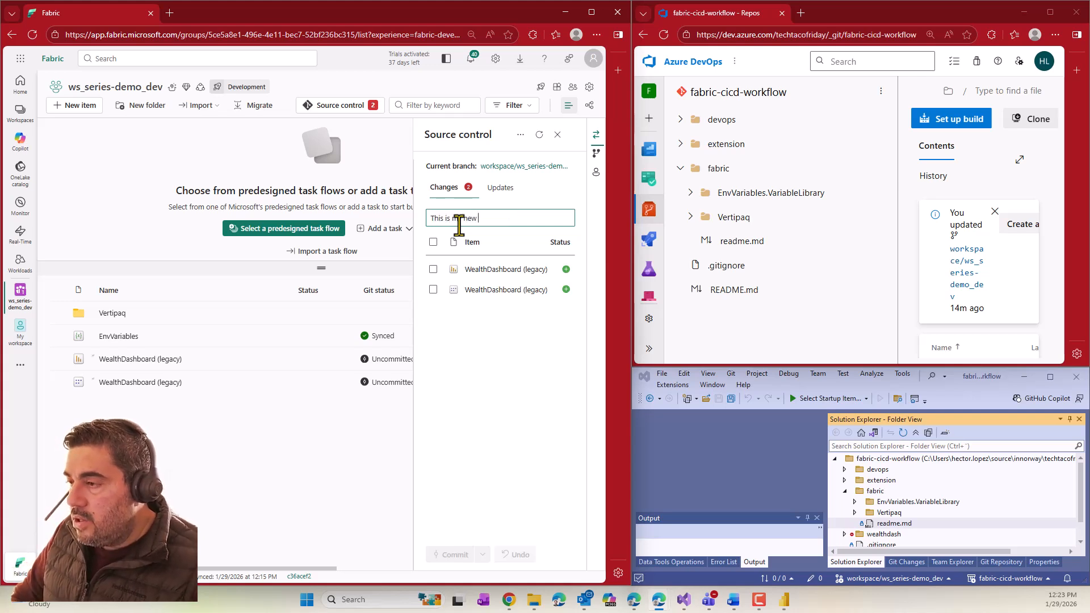
pyautogui.write('published report')
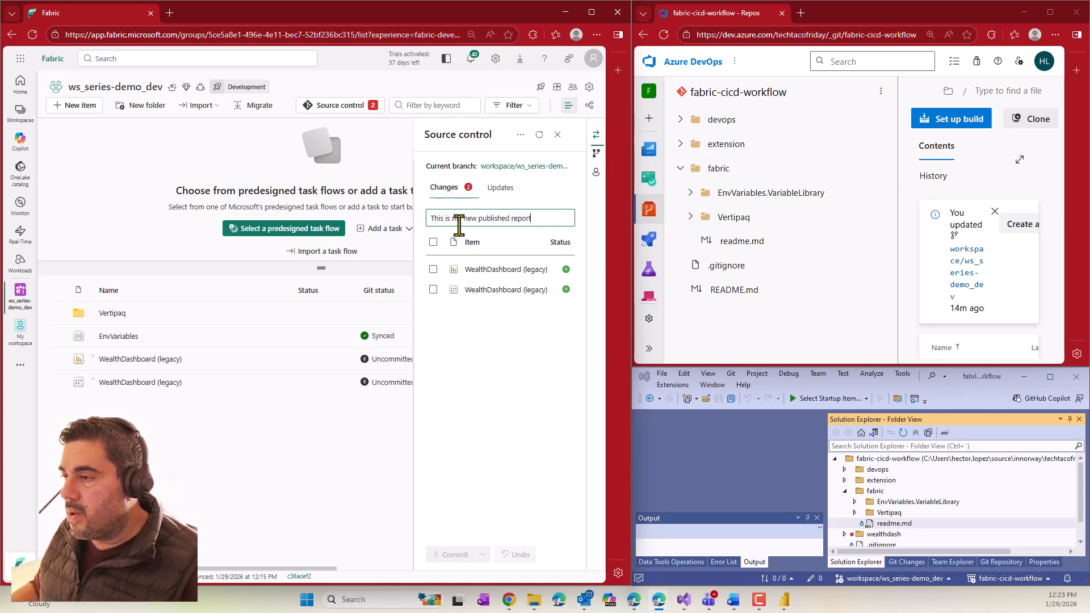
pyautogui.click(433, 242)
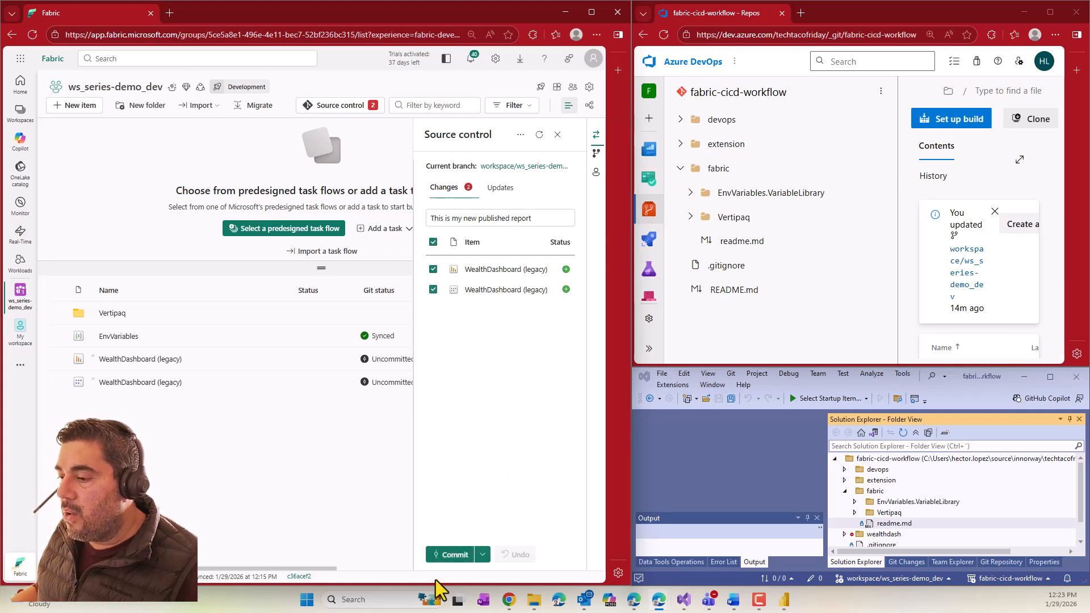
pyautogui.click(452, 555)
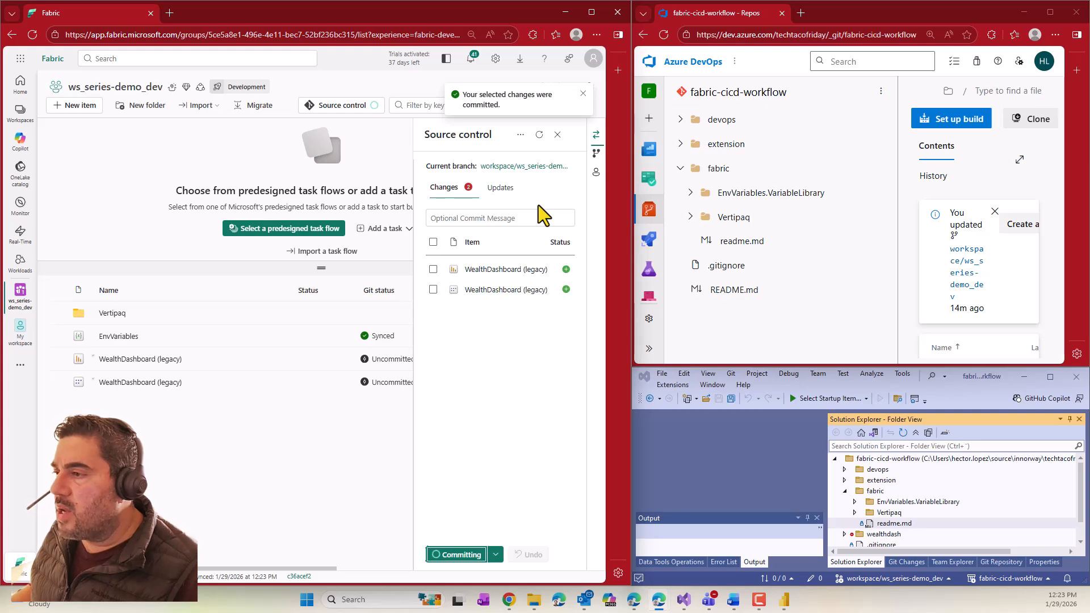
pyautogui.click(582, 93)
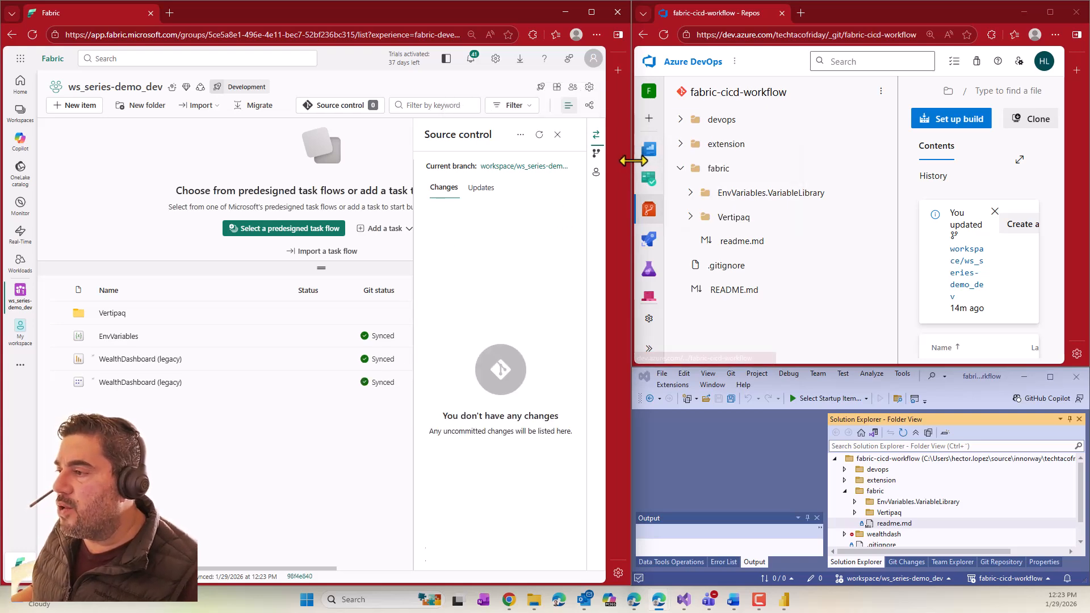
# Refresh the Azure DevOps repository and expand the WealthDashboard (legacy).Report folder inside fabric to examine its files.
pyautogui.moveTo(630, 154); pyautogui.dragTo(549, 171)
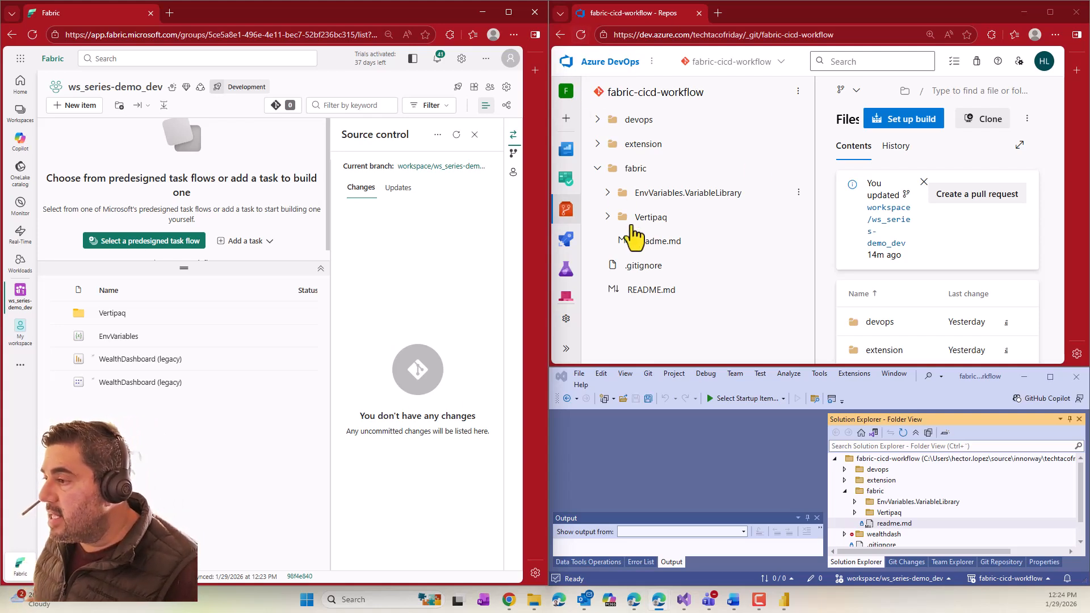
pyautogui.click(580, 35)
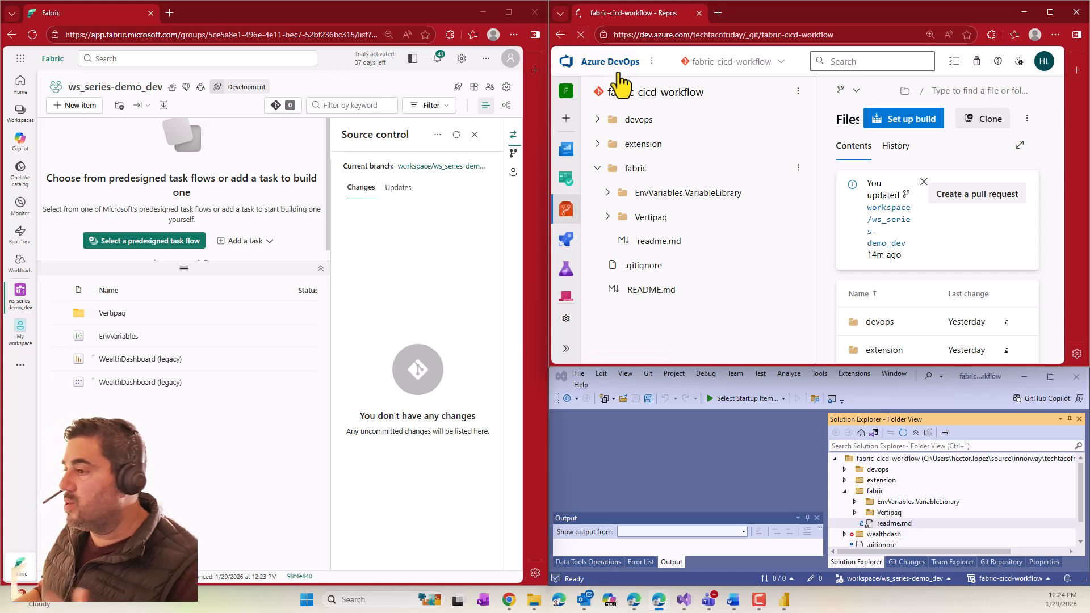
pyautogui.click(597, 169)
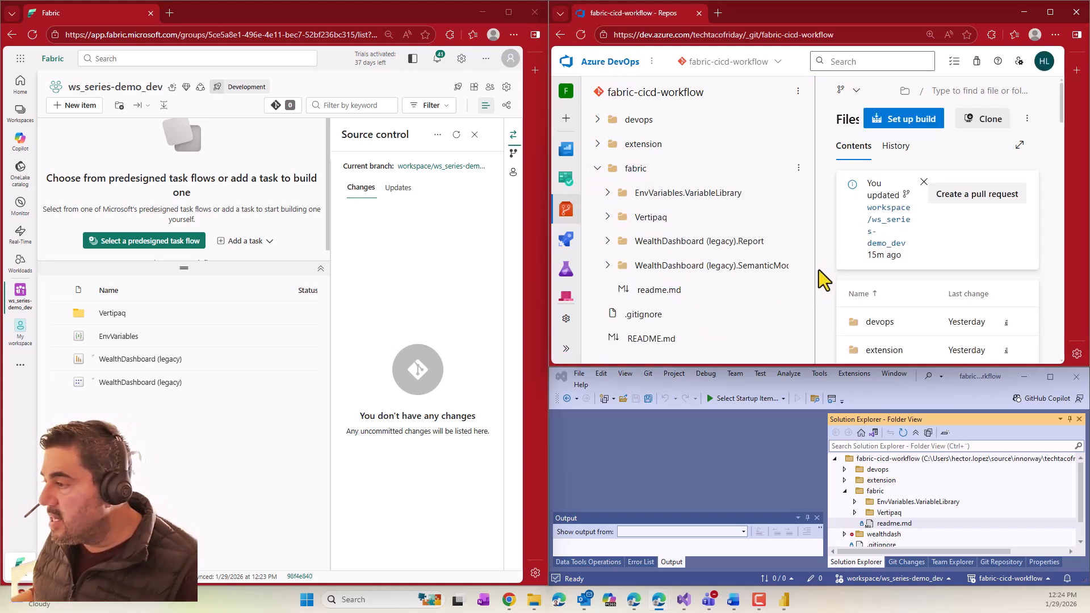
pyautogui.moveTo(817, 271); pyautogui.dragTo(861, 265)
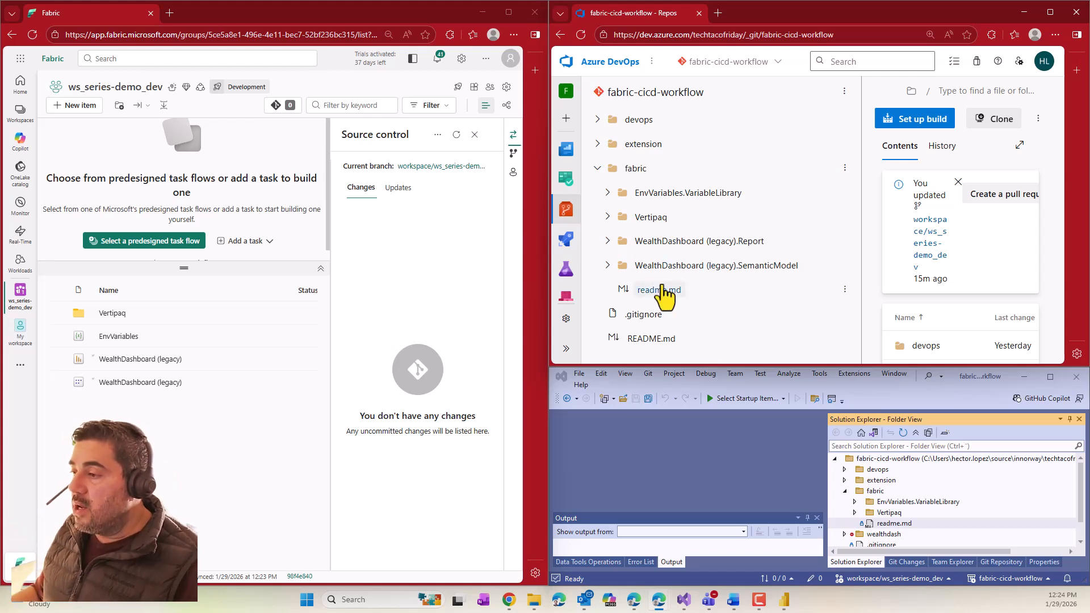
pyautogui.click(607, 241)
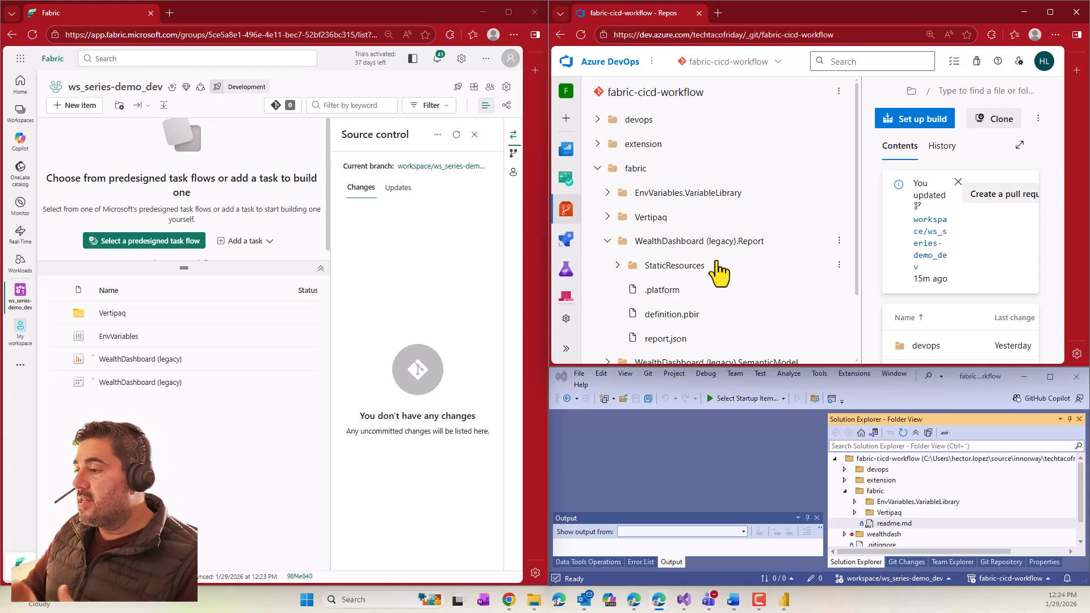
# Expand the WealthDashboard (legacy).SemanticModel folder in the repository and view its files.
pyautogui.scroll(-3, 723, 277)
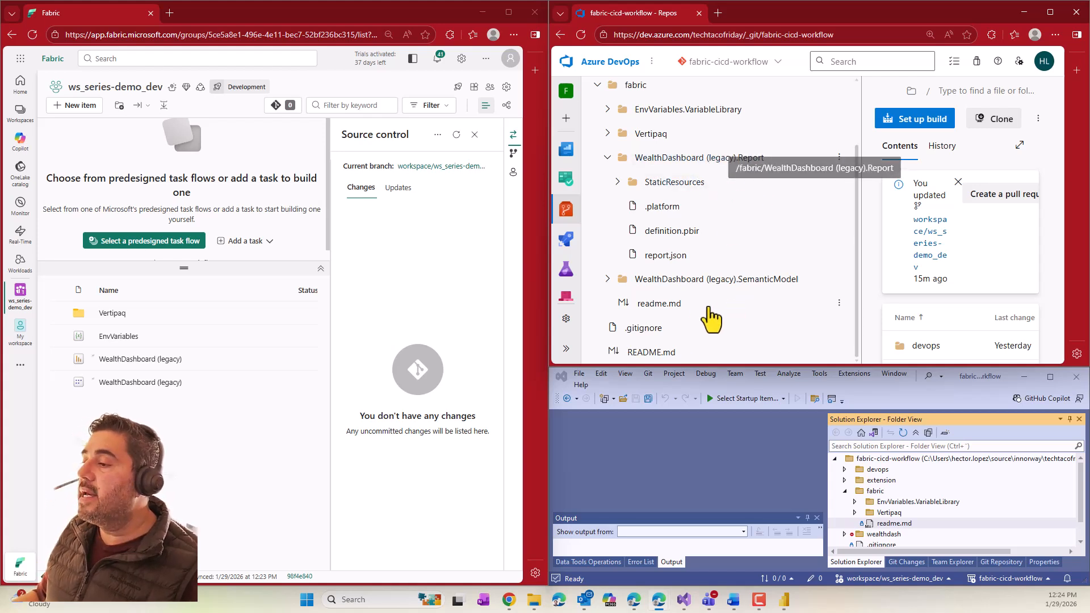
pyautogui.click(606, 279)
pyautogui.scroll(-2, 676, 309)
pyautogui.scroll(-1, 675, 309)
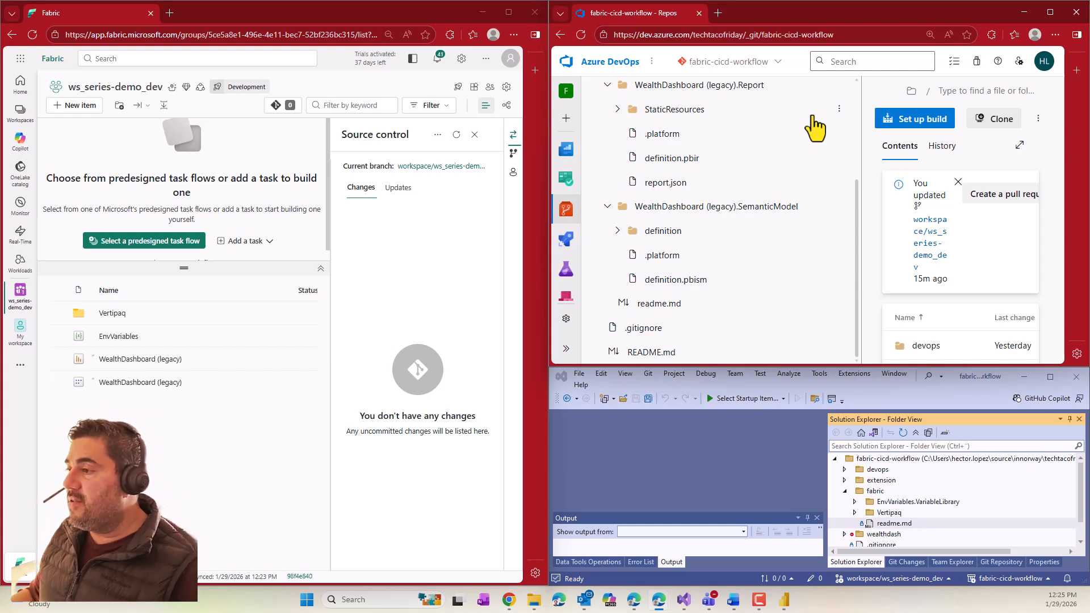
# Open report.json from the WealthDashboard (legacy).Report folder and enlarge the Azure DevOps window in both directions.
pyautogui.click(664, 183)
pyautogui.press('super+Home')
pyautogui.moveTo(546, 197); pyautogui.dragTo(369, 175)
pyautogui.press('super+Home')
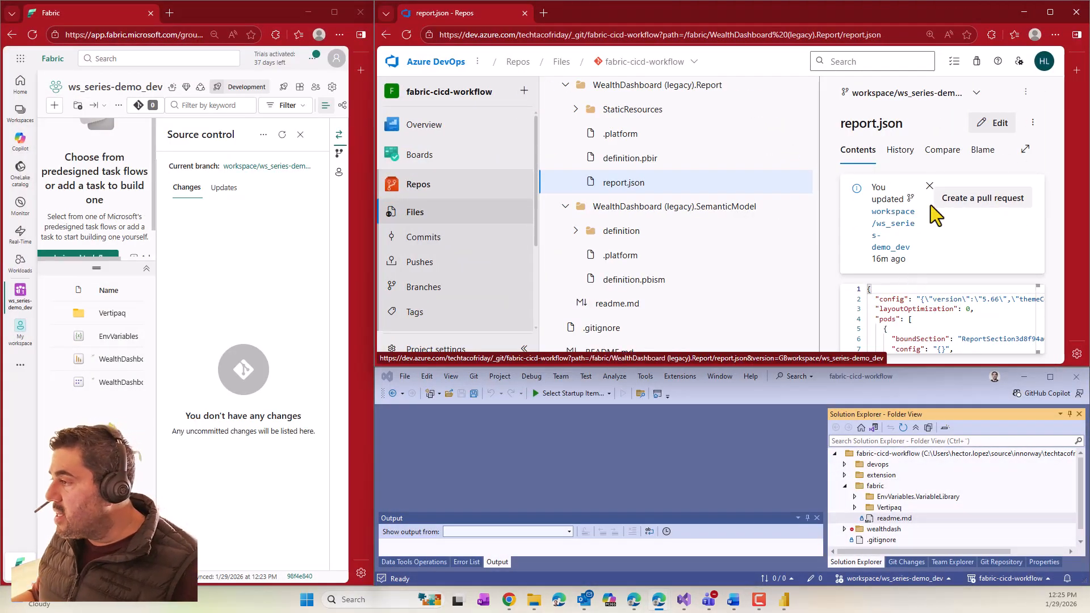
pyautogui.scroll(-1, 961, 328)
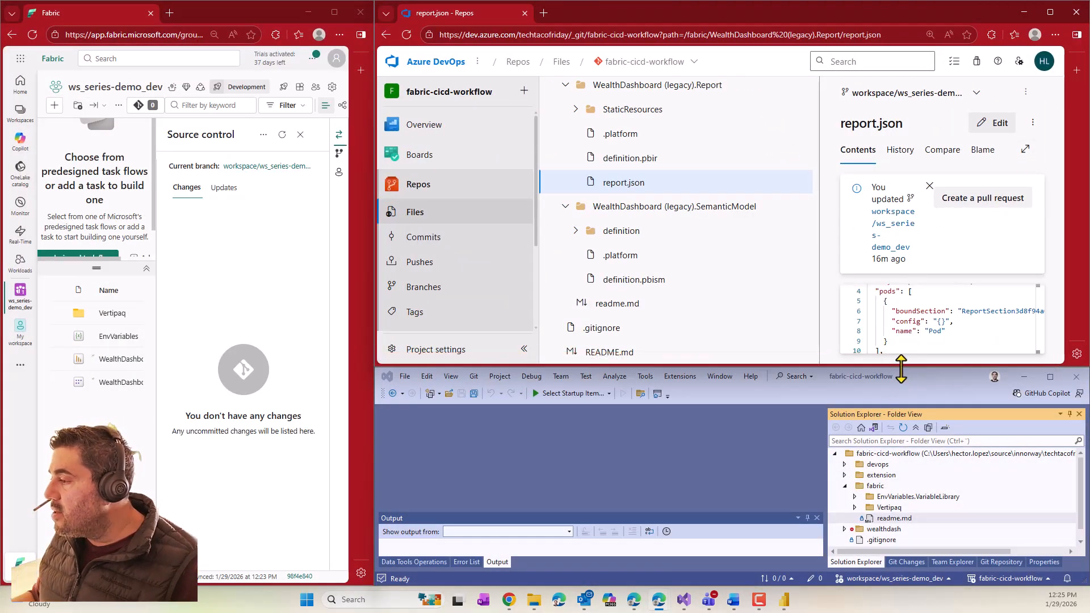
pyautogui.moveTo(901, 368); pyautogui.dragTo(911, 467)
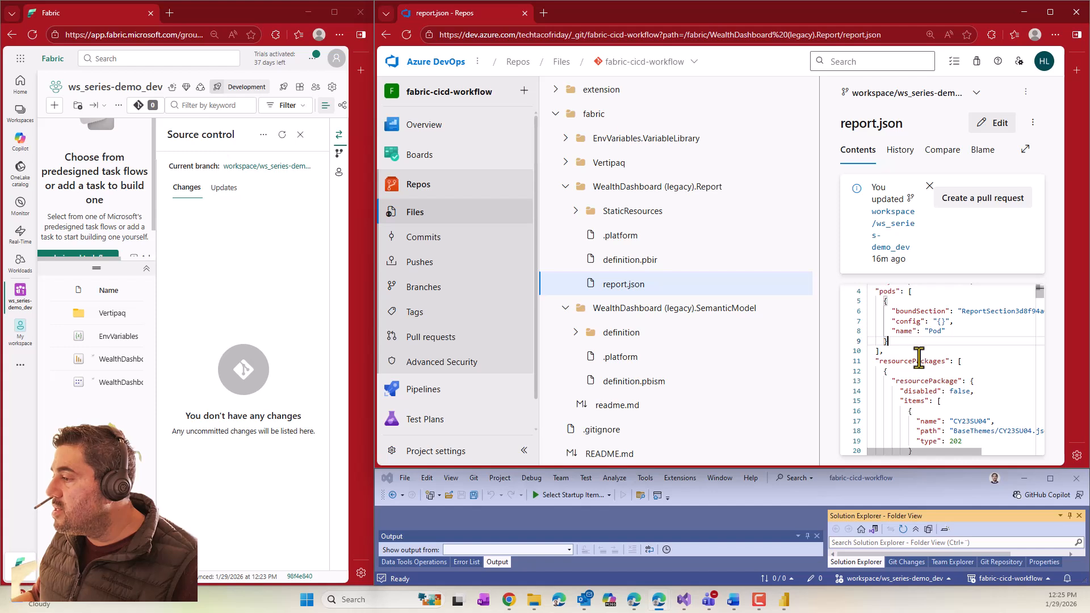
# Examine the JSON definition of the legacy report in report.json, widening the file content area beside the file tree.
pyautogui.scroll(-8, 913, 346)
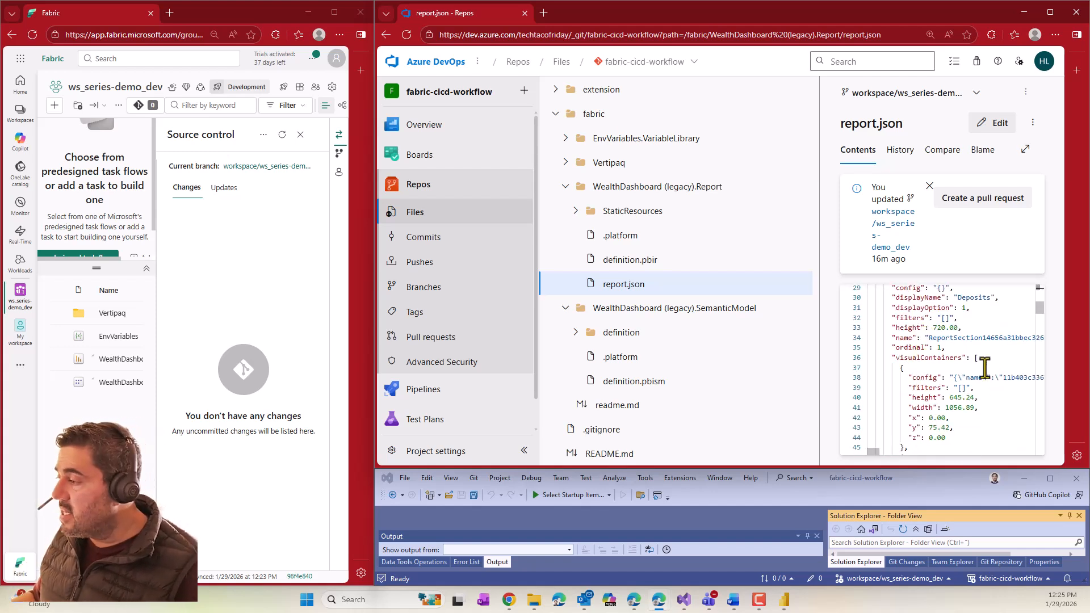
pyautogui.scroll(-2, 971, 377)
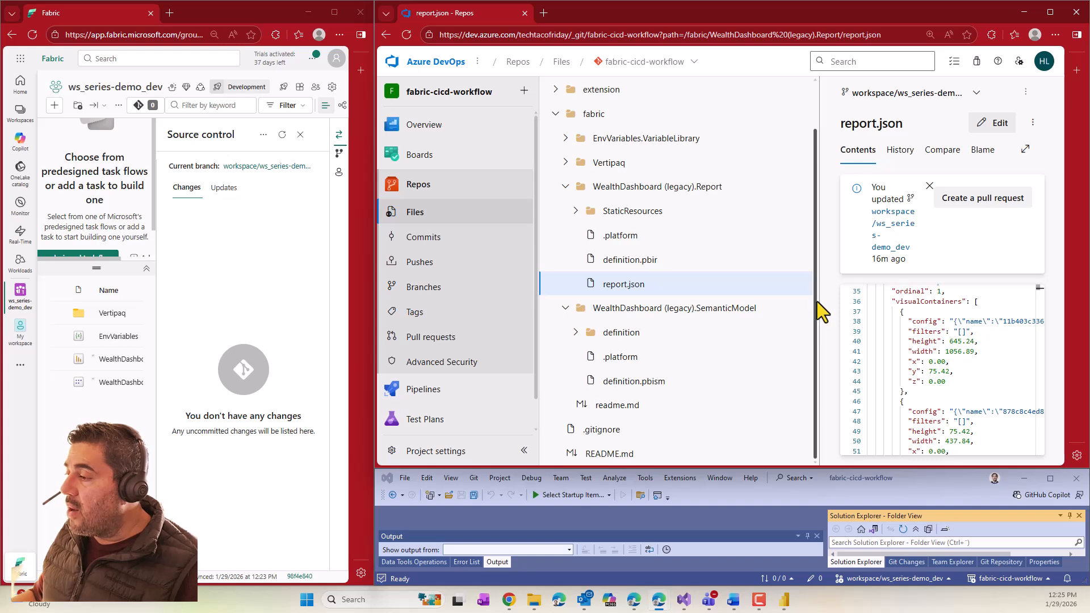
pyautogui.moveTo(818, 299); pyautogui.dragTo(710, 299)
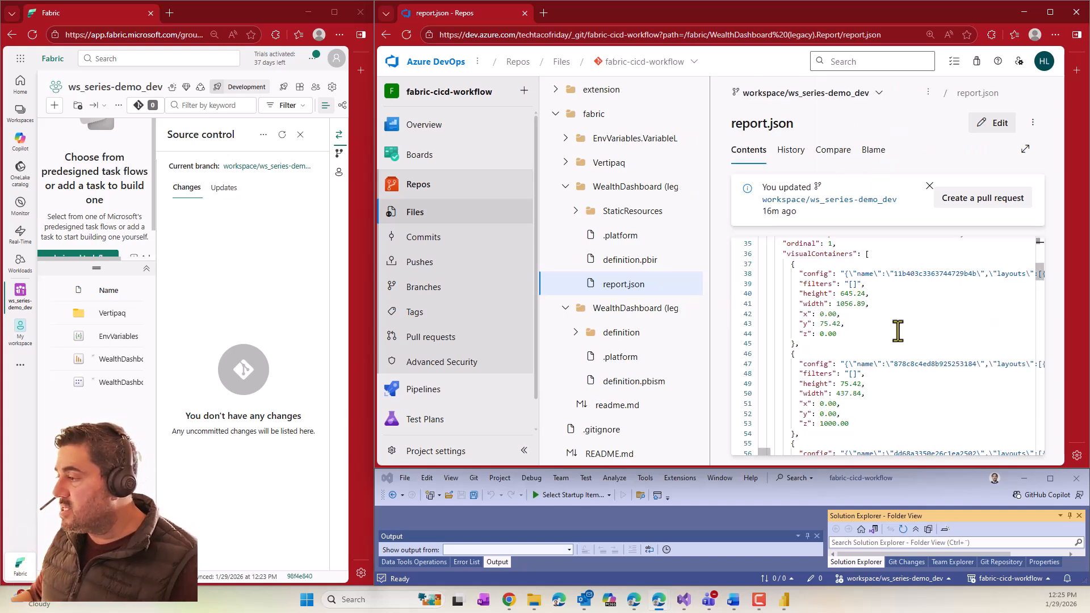
pyautogui.scroll(6, 890, 324)
pyautogui.scroll(5, 883, 306)
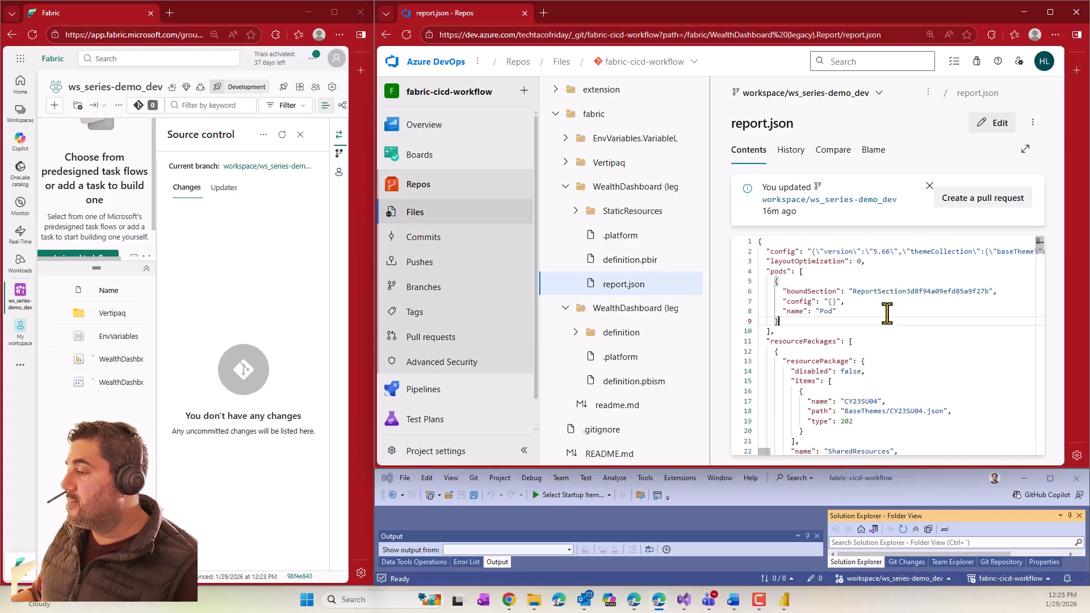
pyautogui.click(917, 325)
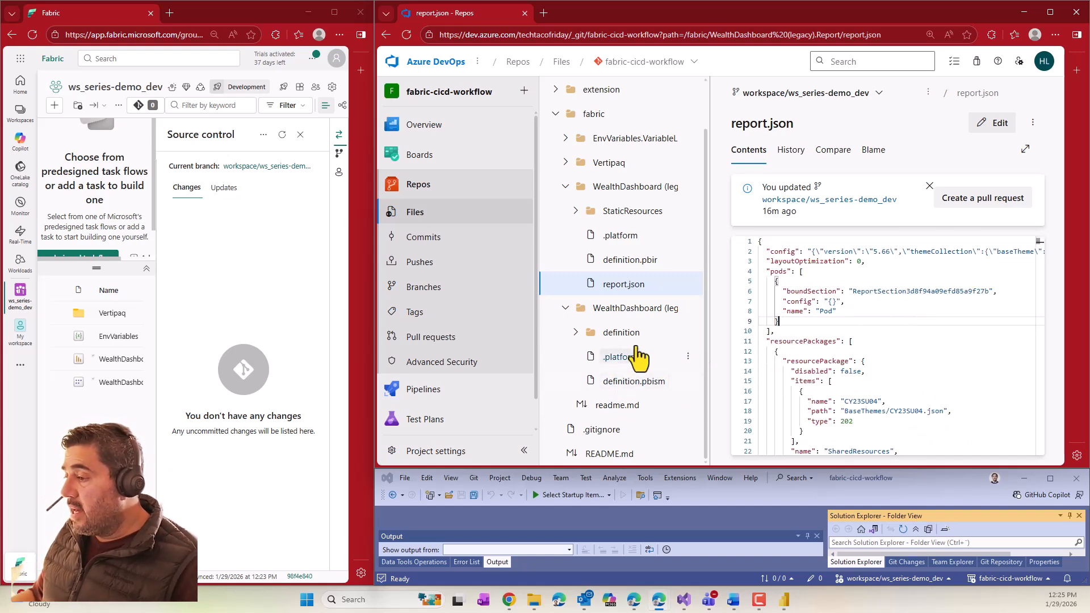
# View definition.pbism of the semantic model, expand its definition folder, and open database.tmdl and model.tmdl.
pyautogui.click(633, 382)
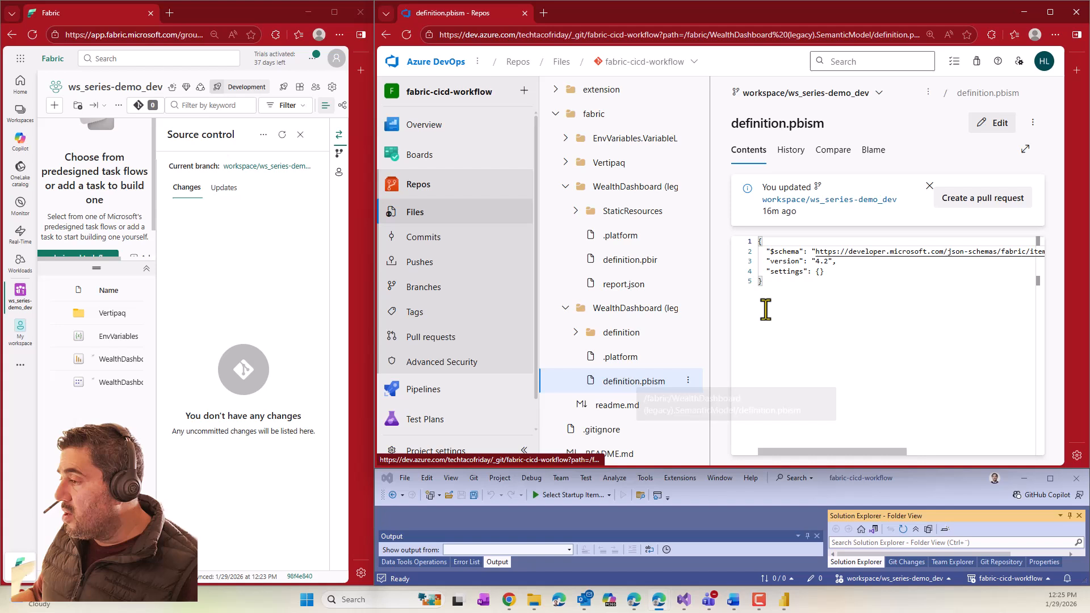
pyautogui.click(576, 333)
pyautogui.scroll(-2, 623, 354)
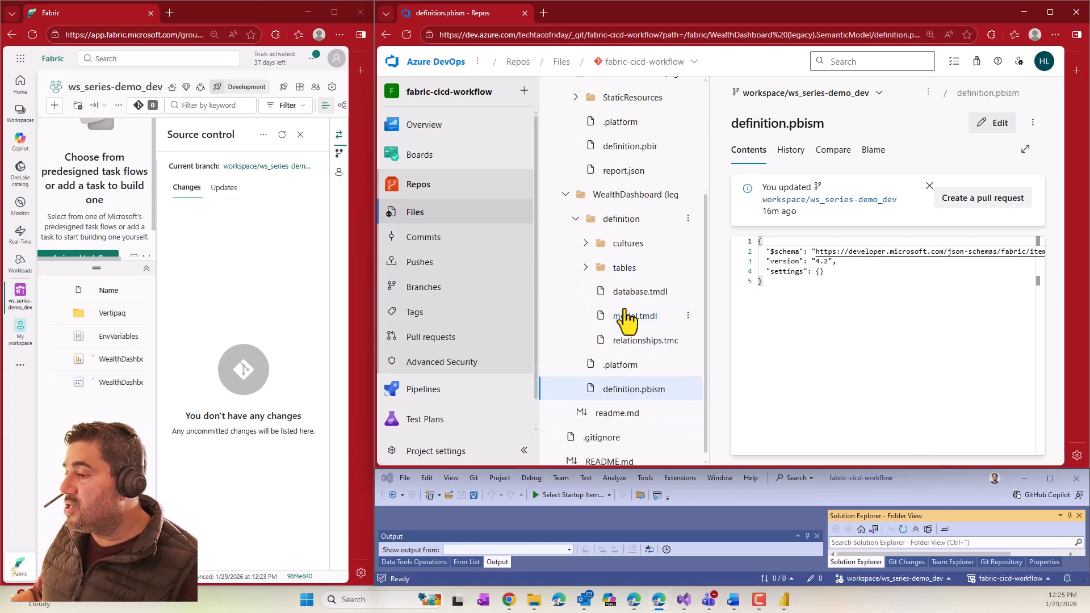
pyautogui.click(637, 291)
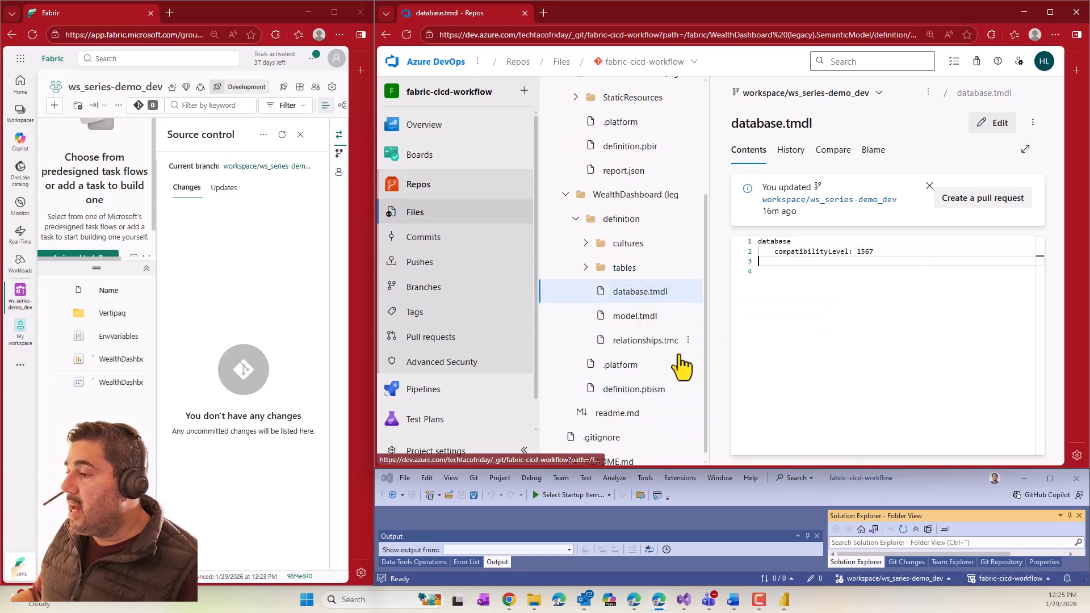
pyautogui.click(635, 315)
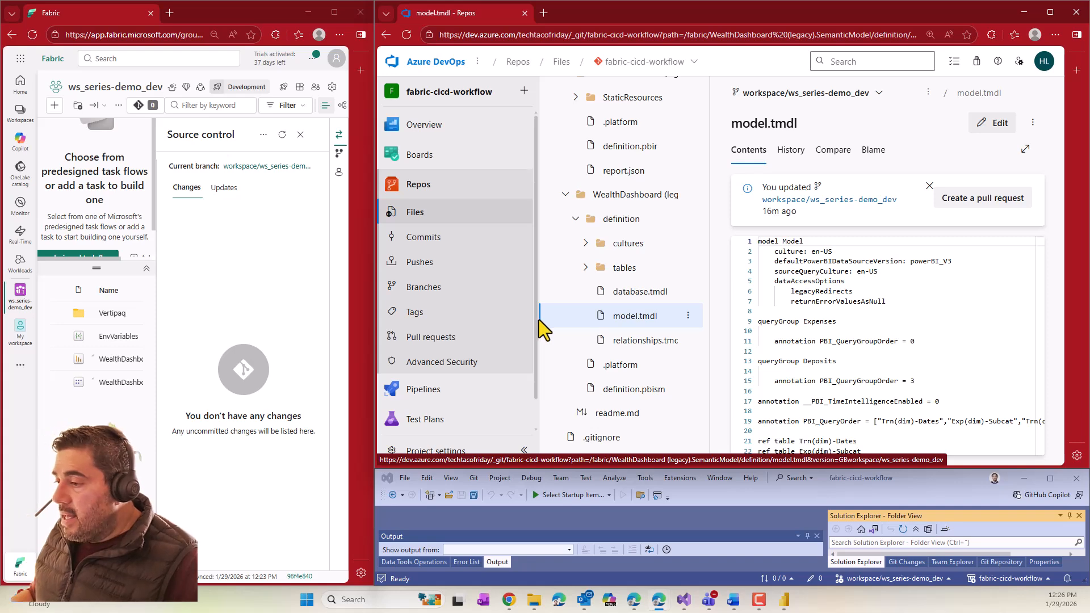
# Widen the repository file tree, collapse both WealthDashboard (legacy) folders, and widen the Fabric window again.
pyautogui.moveTo(708, 293); pyautogui.dragTo(860, 287)
pyautogui.scroll(3, 716, 324)
pyautogui.click(566, 240)
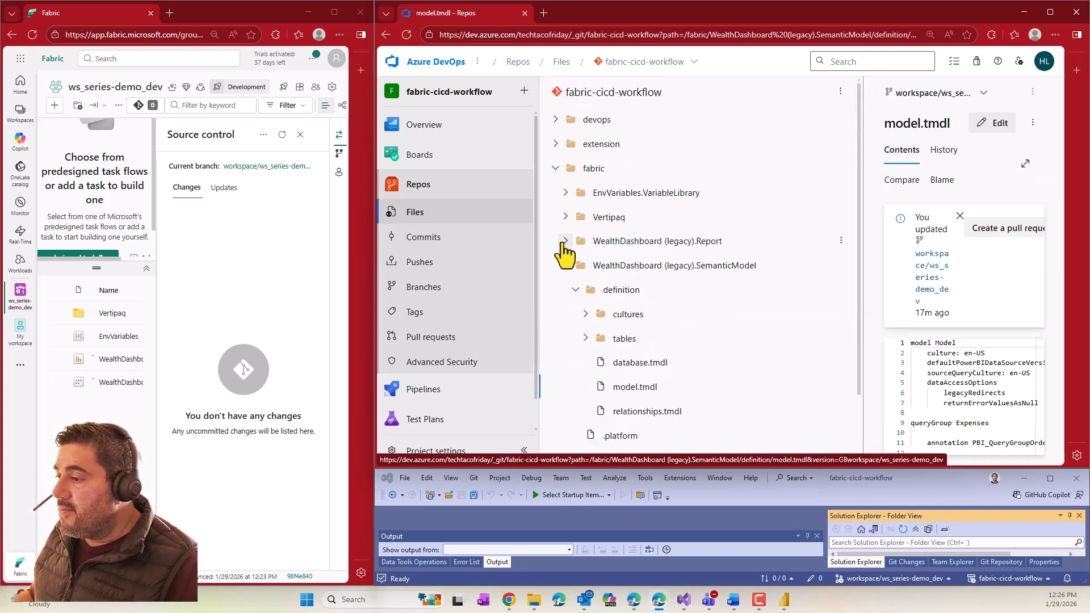
pyautogui.click(565, 266)
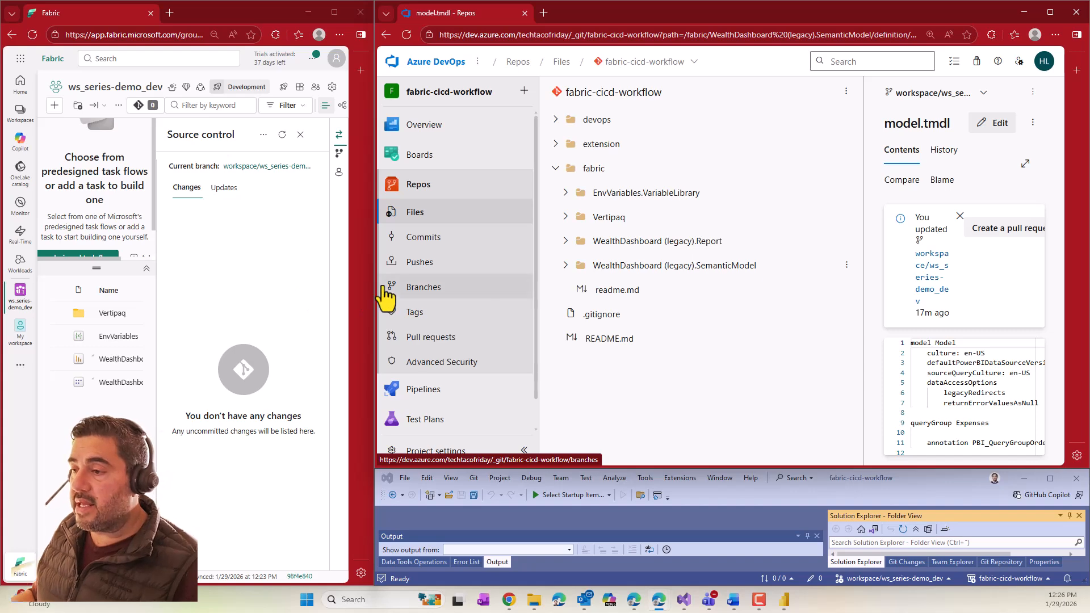
pyautogui.moveTo(376, 283); pyautogui.dragTo(505, 272)
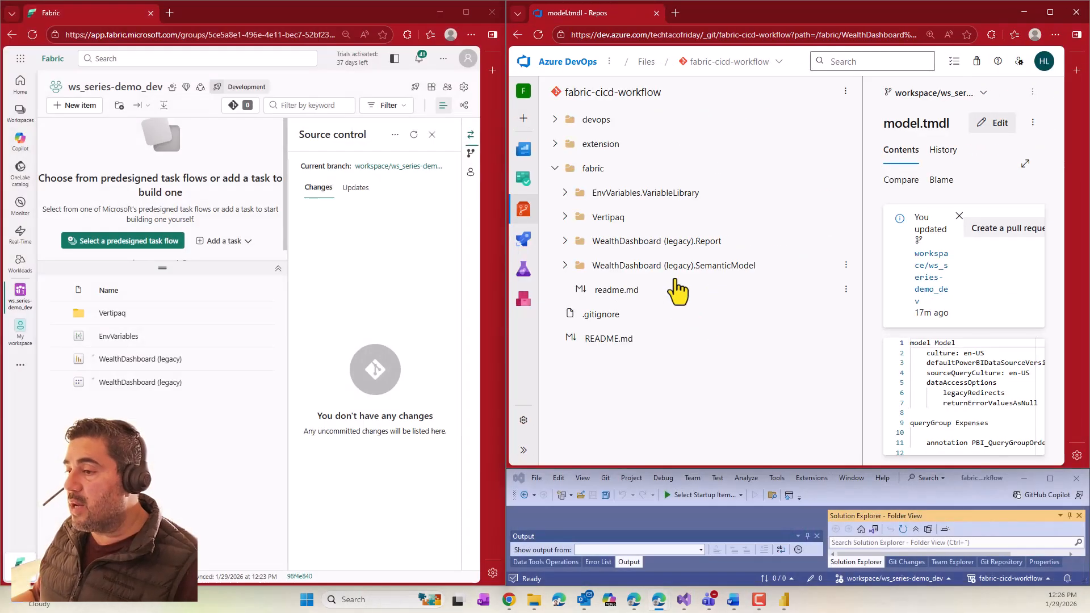
pyautogui.moveTo(642, 343); pyautogui.dragTo(709, 241)
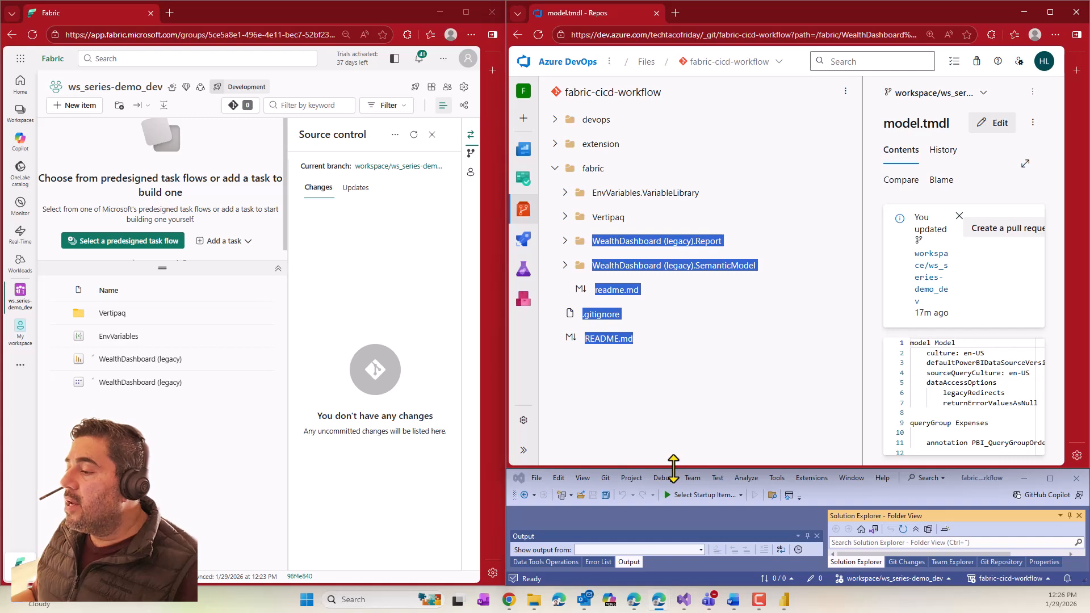
# Make room for Visual Studio, and inspect the repository's Vertipaq and WealthDashboard (legacy).Report folders, collapsing each after viewing.
pyautogui.moveTo(674, 470); pyautogui.dragTo(661, 249)
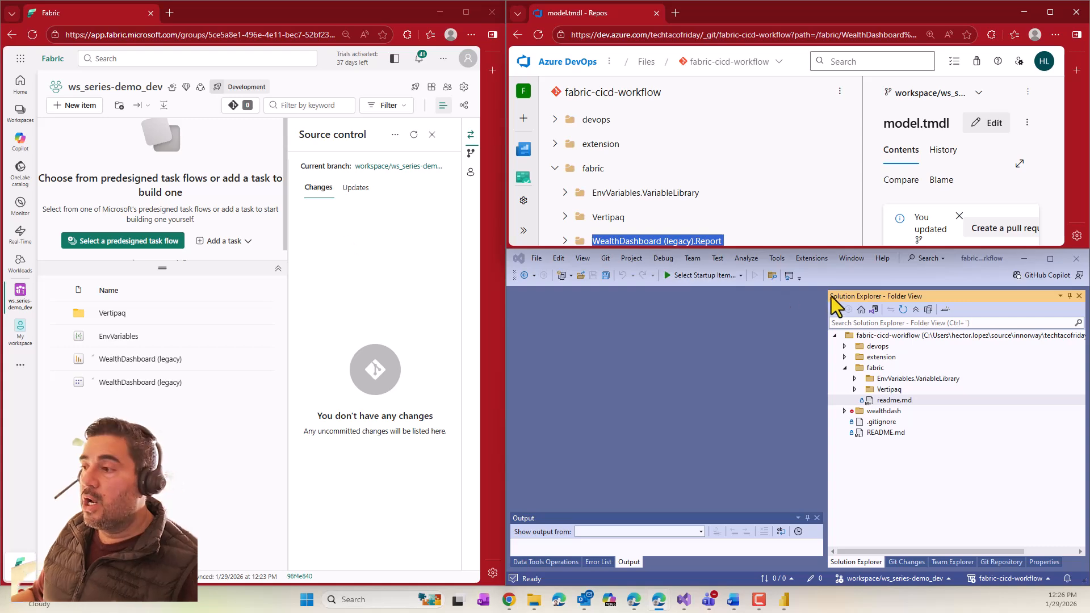
pyautogui.moveTo(833, 248); pyautogui.dragTo(833, 294)
pyautogui.click(724, 220)
pyautogui.click(761, 243)
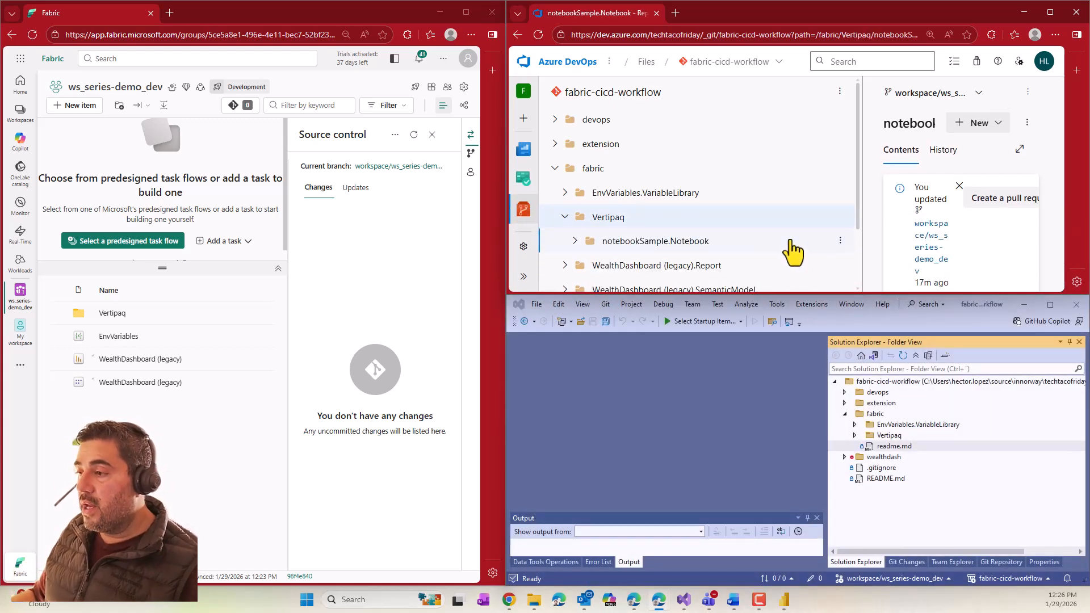
pyautogui.click(565, 217)
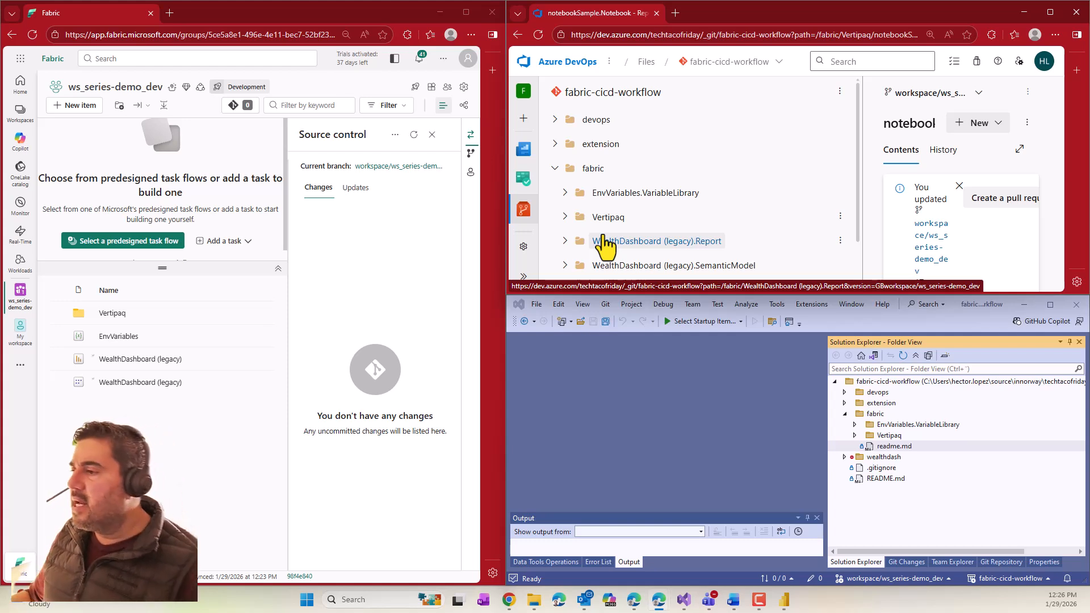
pyautogui.scroll(-1, 624, 242)
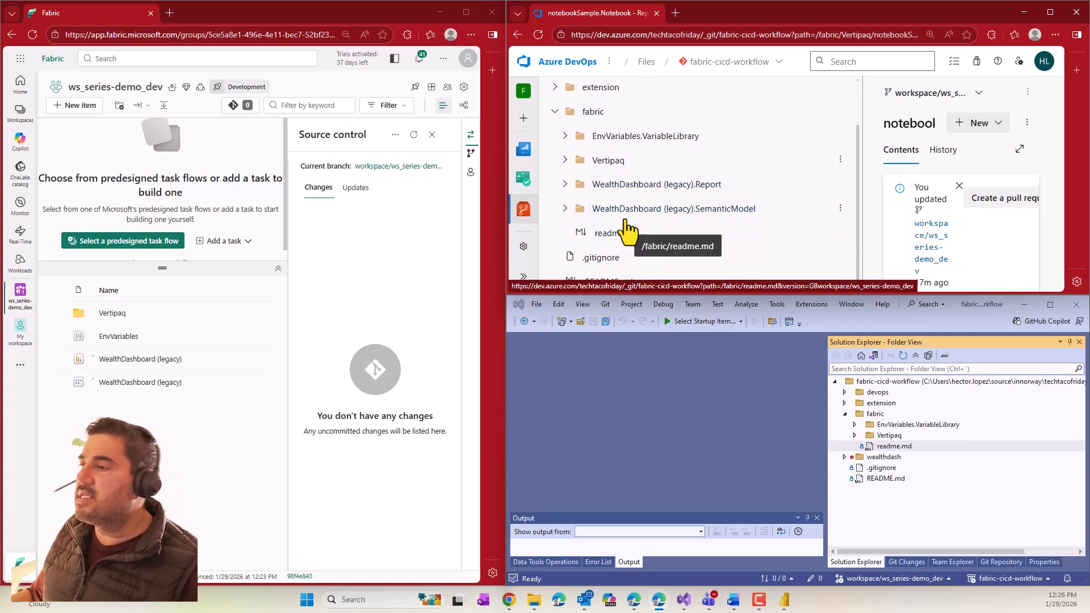
pyautogui.click(566, 185)
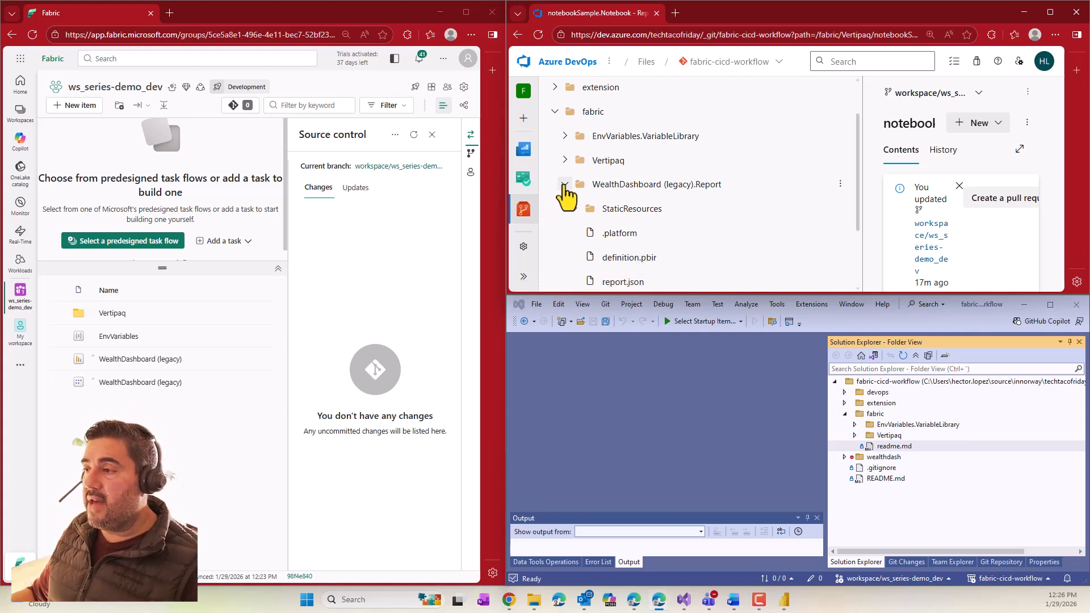
pyautogui.click(565, 185)
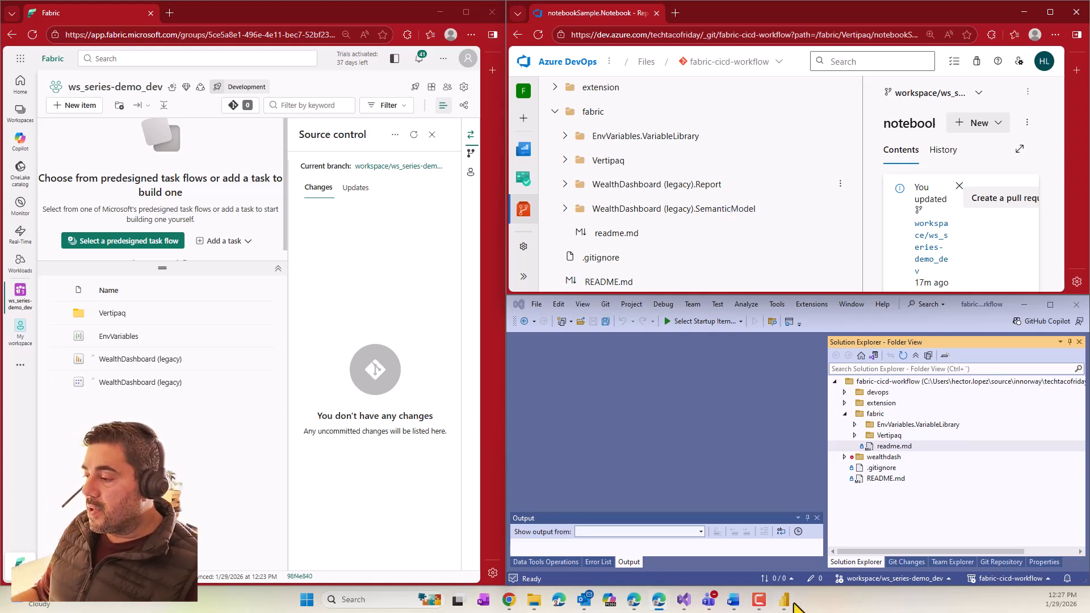
# Enlarge the Visual Studio window by shrinking the Azure DevOps window's height and the Fabric window's width.
pyautogui.moveTo(784, 606)
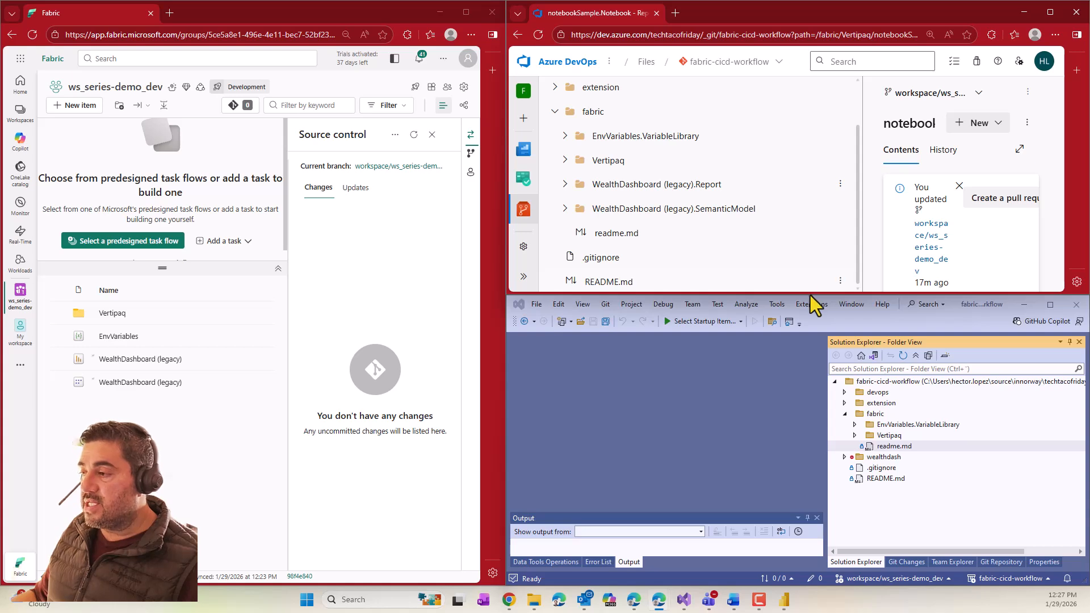
pyautogui.moveTo(809, 296); pyautogui.dragTo(810, 135)
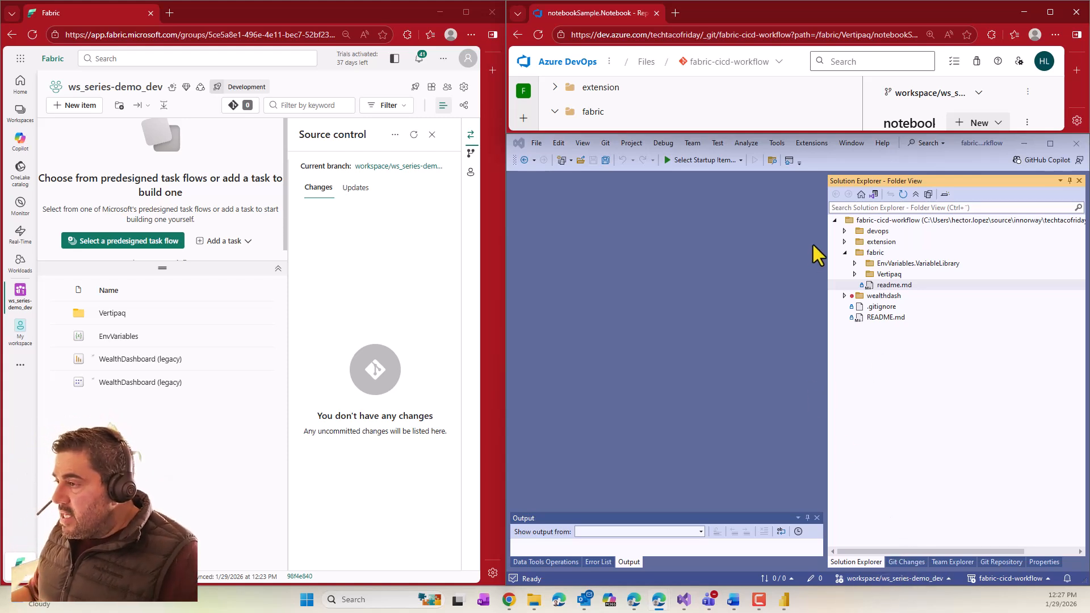
pyautogui.moveTo(782, 132); pyautogui.dragTo(782, 111)
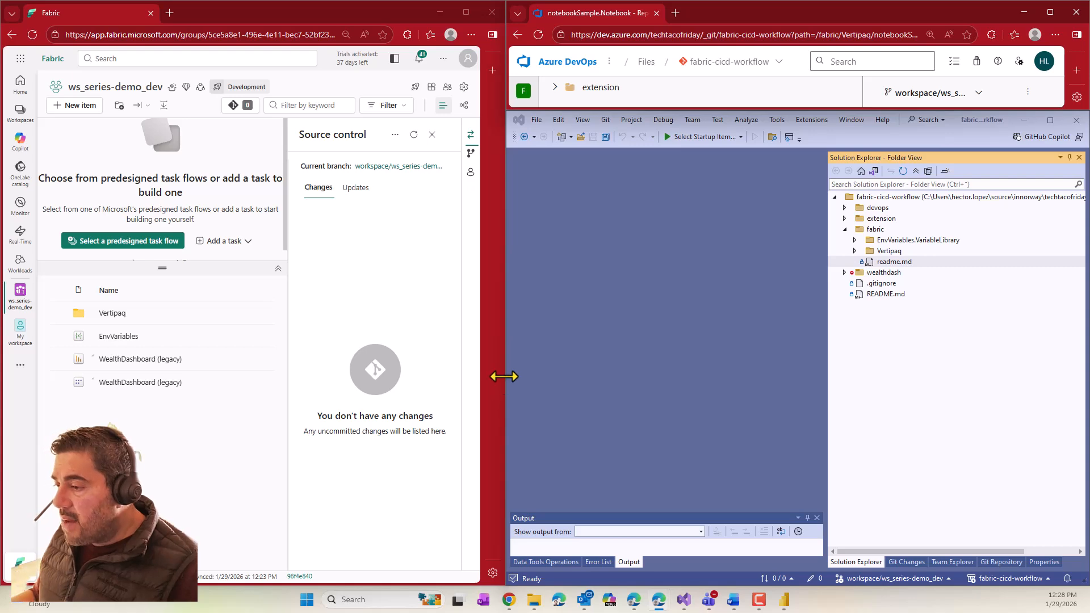
pyautogui.moveTo(504, 377); pyautogui.dragTo(419, 390)
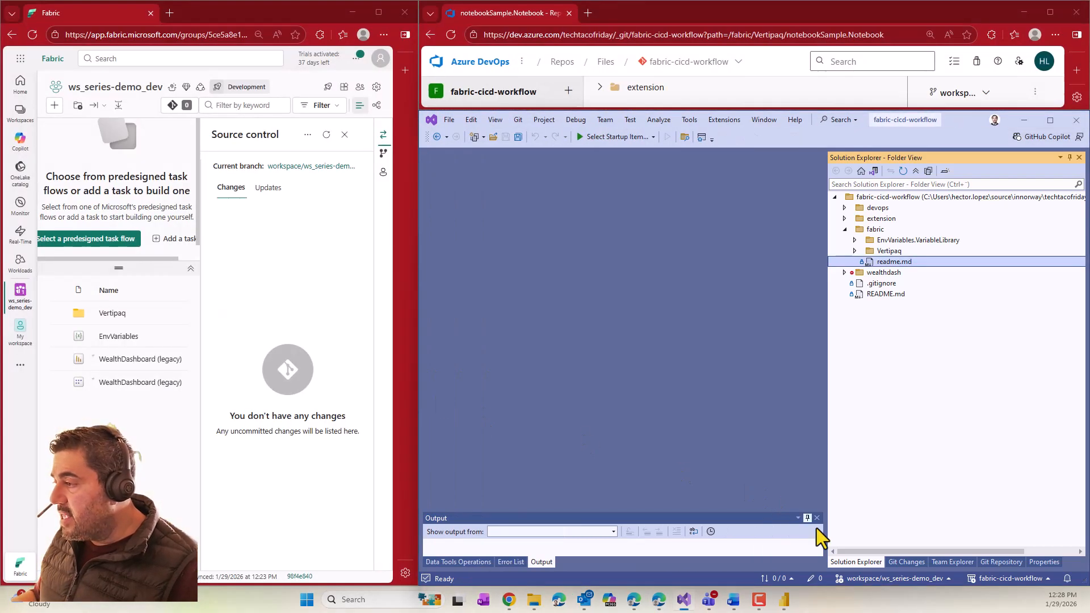
# Show the Git repository in a widened Visual Studio pane and sync the workspace/ws_series-demo_dev branch, pulling before pushing.
pyautogui.click(1000, 562)
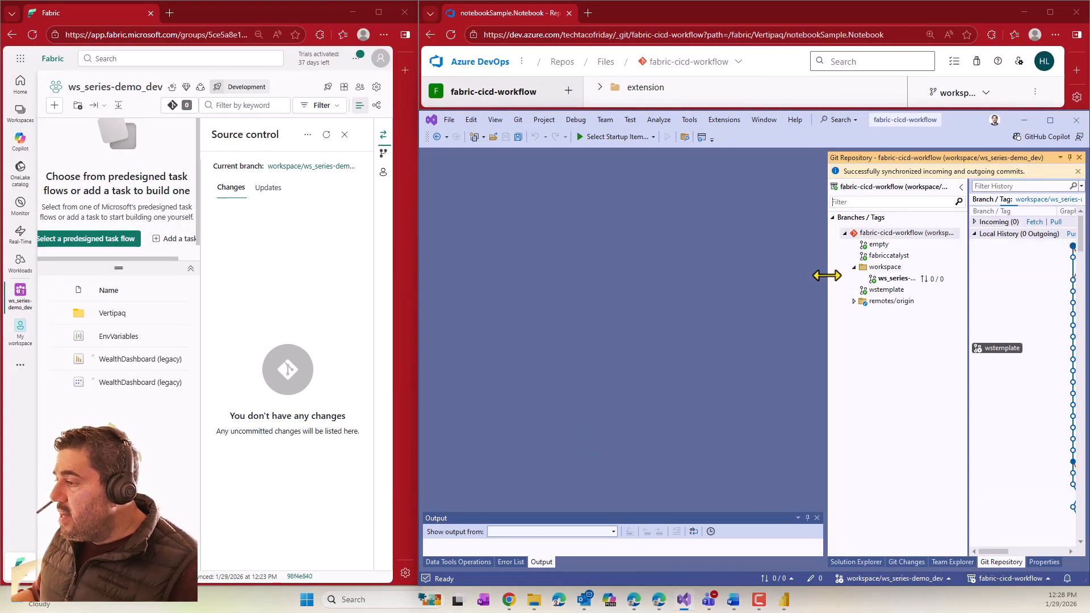
pyautogui.moveTo(826, 275); pyautogui.dragTo(728, 291)
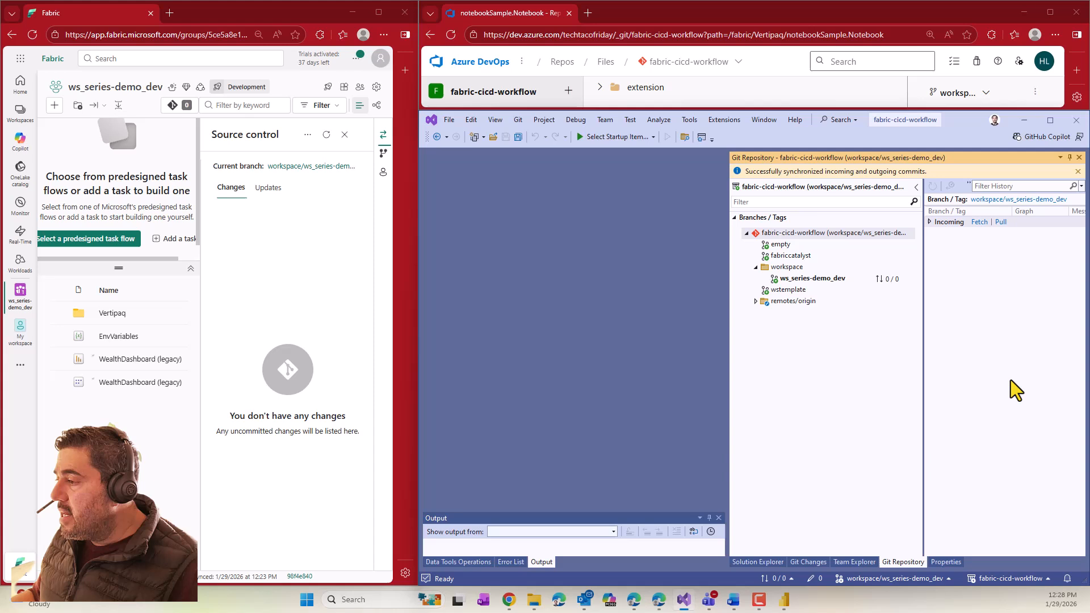
pyautogui.click(820, 279)
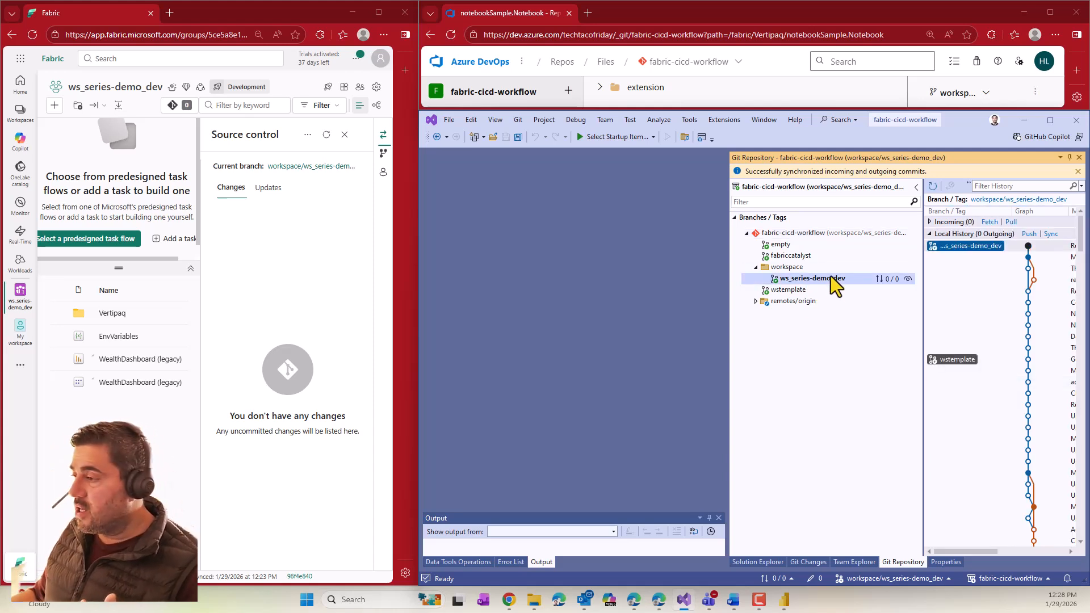
pyautogui.rightClick(837, 279)
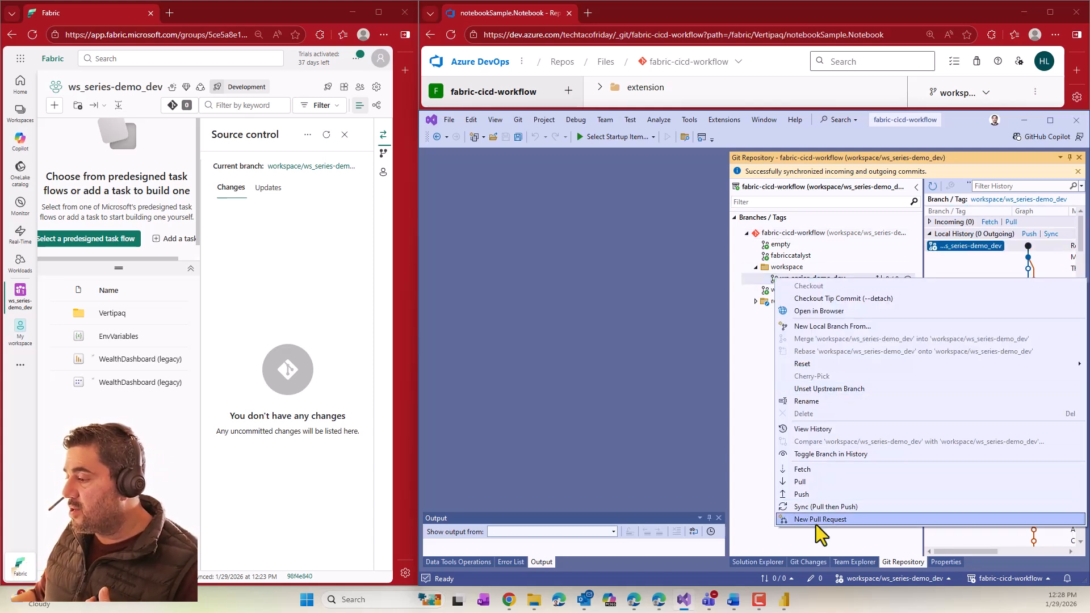
pyautogui.click(827, 506)
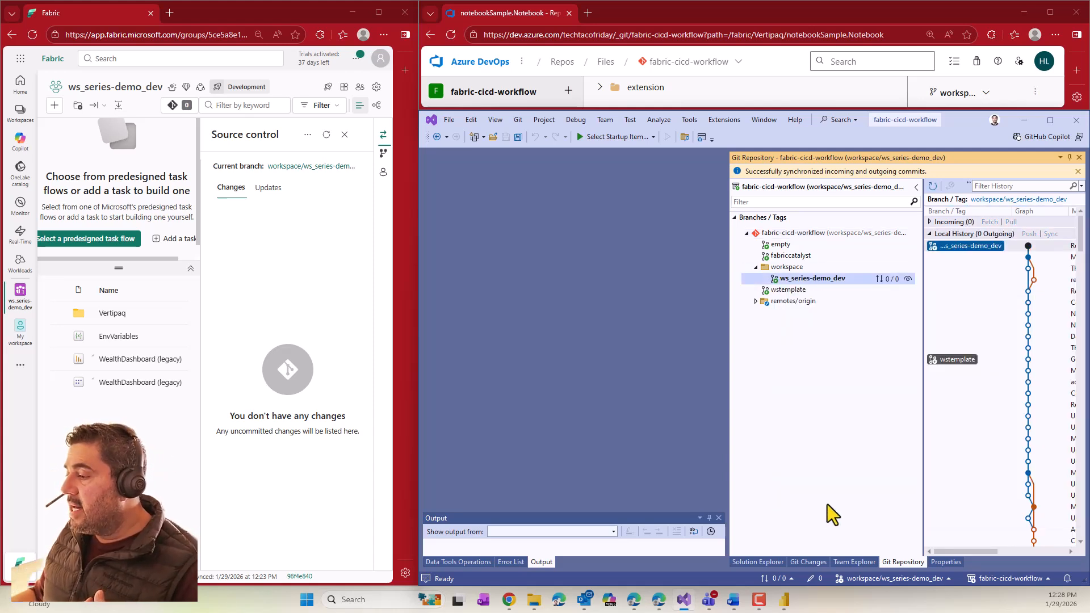
pyautogui.rightClick(820, 280)
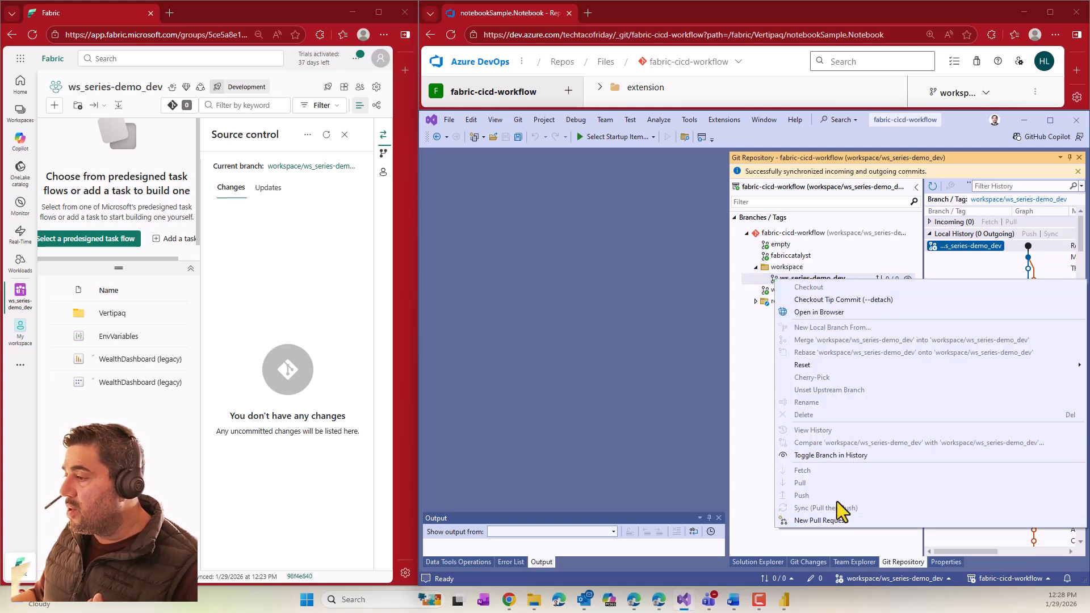
pyautogui.click(768, 281)
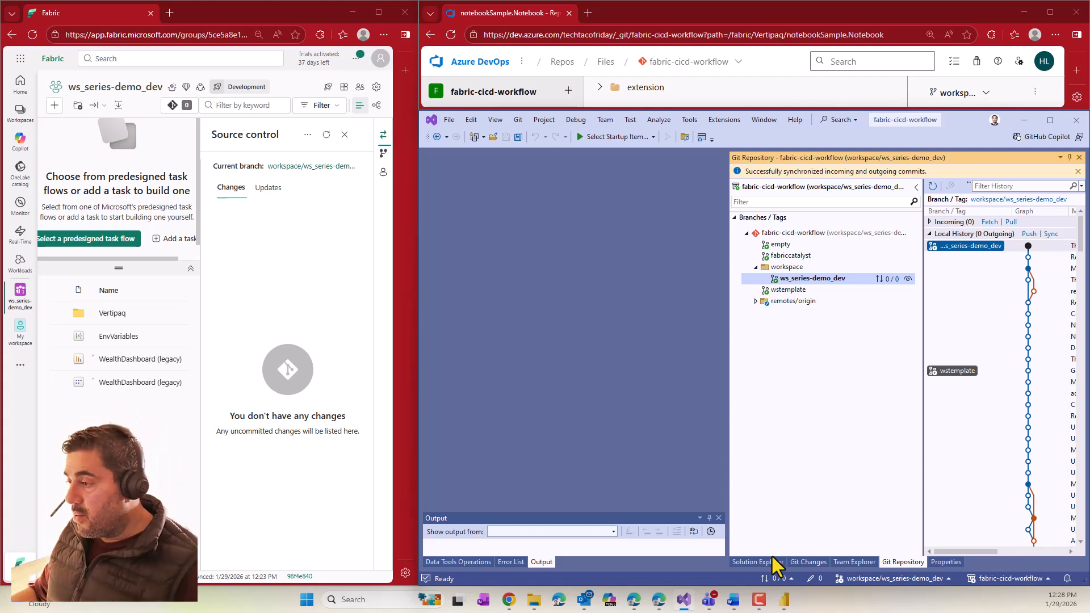
# Show the repository's folder view in Visual Studio and collapse the WealthDashboard (legacy).Report and WealthDashboard (legacy).SemanticModel folders.
pyautogui.click(759, 562)
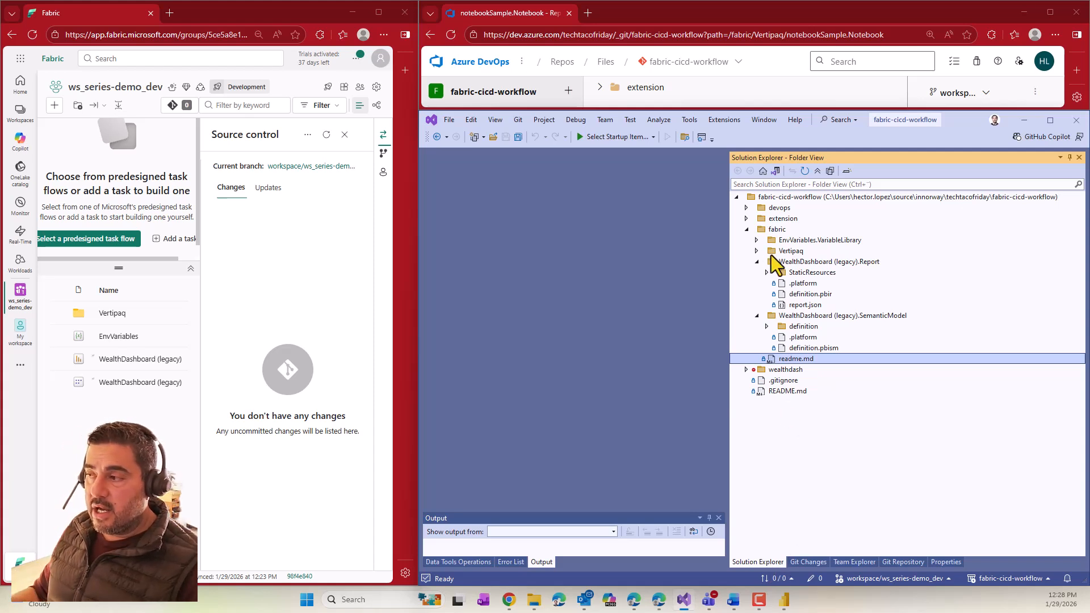
pyautogui.click(756, 262)
pyautogui.click(757, 272)
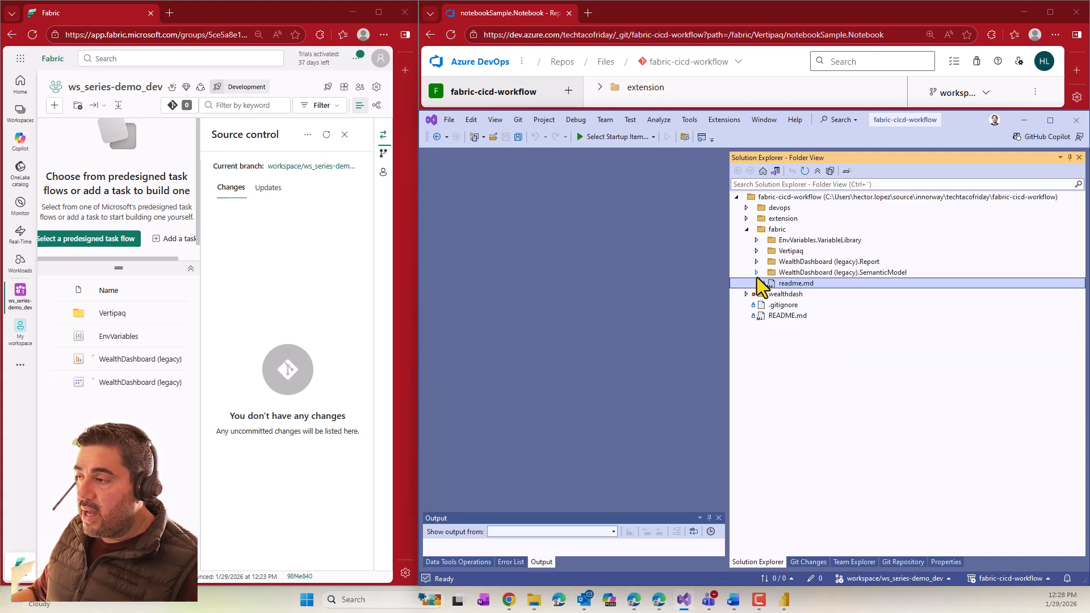
# Open the repository's fabric folder in File Explorer and move its window over the Visual Studio window.
pyautogui.rightClick(795, 284)
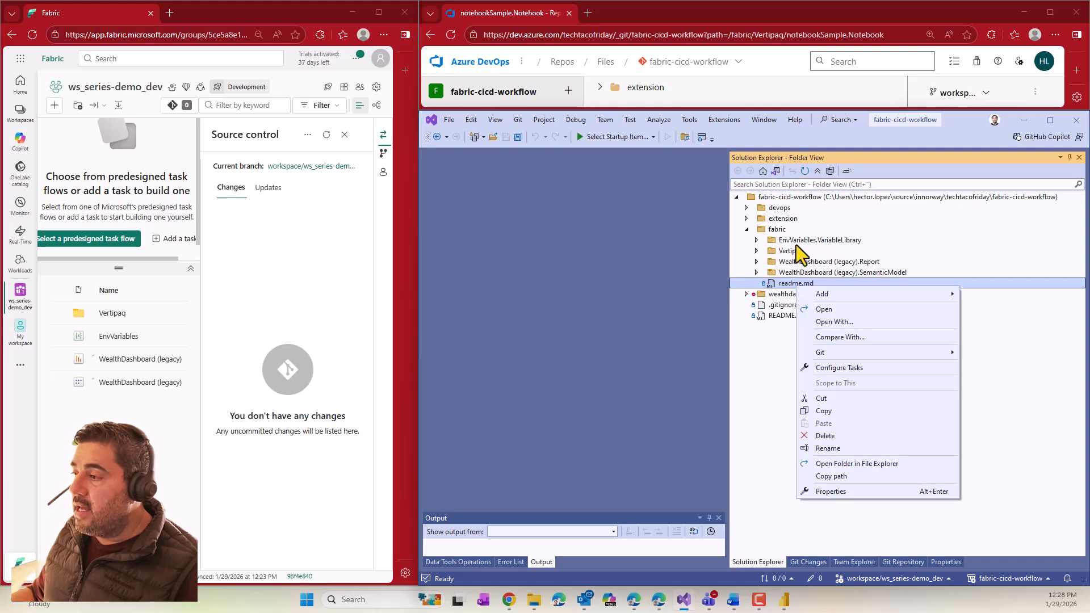
pyautogui.rightClick(783, 231)
pyautogui.moveTo(796, 246)
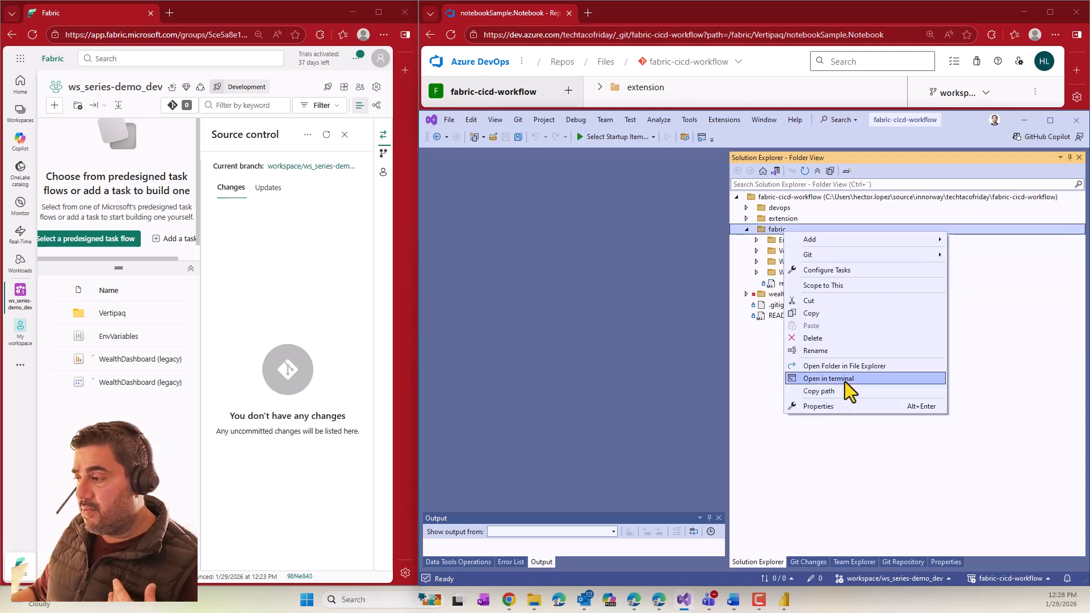
pyautogui.click(851, 368)
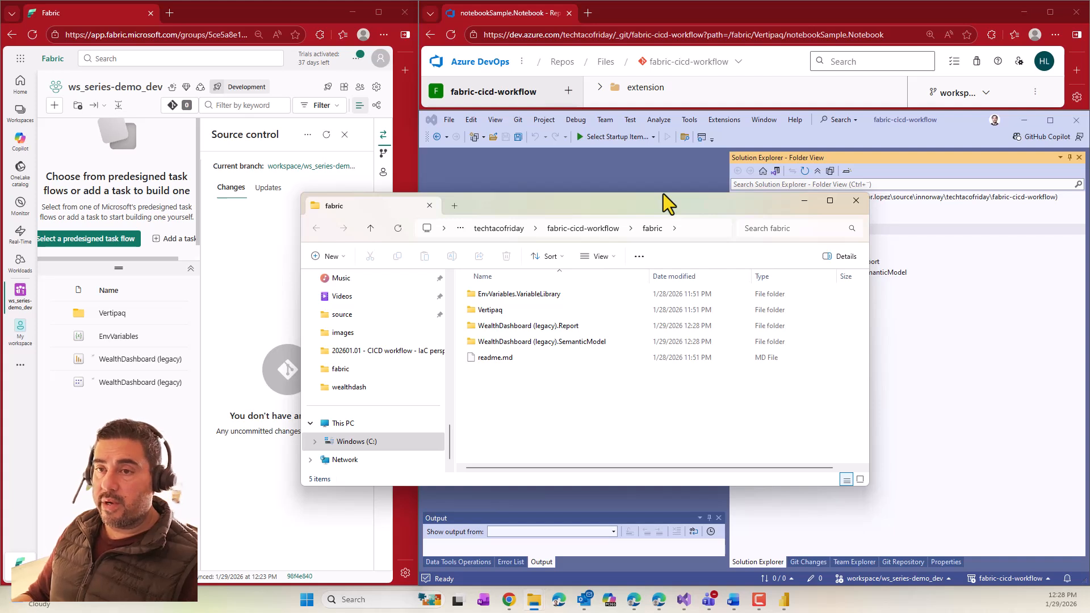
pyautogui.moveTo(611, 206); pyautogui.dragTo(737, 252)
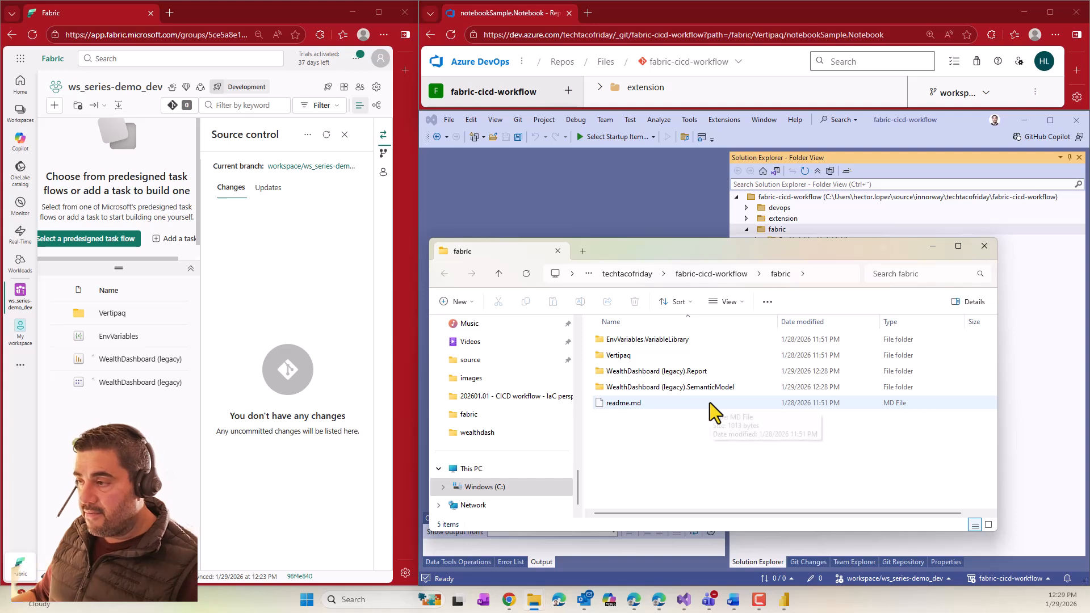
# Copy the full path of the fabric folder and minimize the File Explorer window.
pyautogui.click(823, 274)
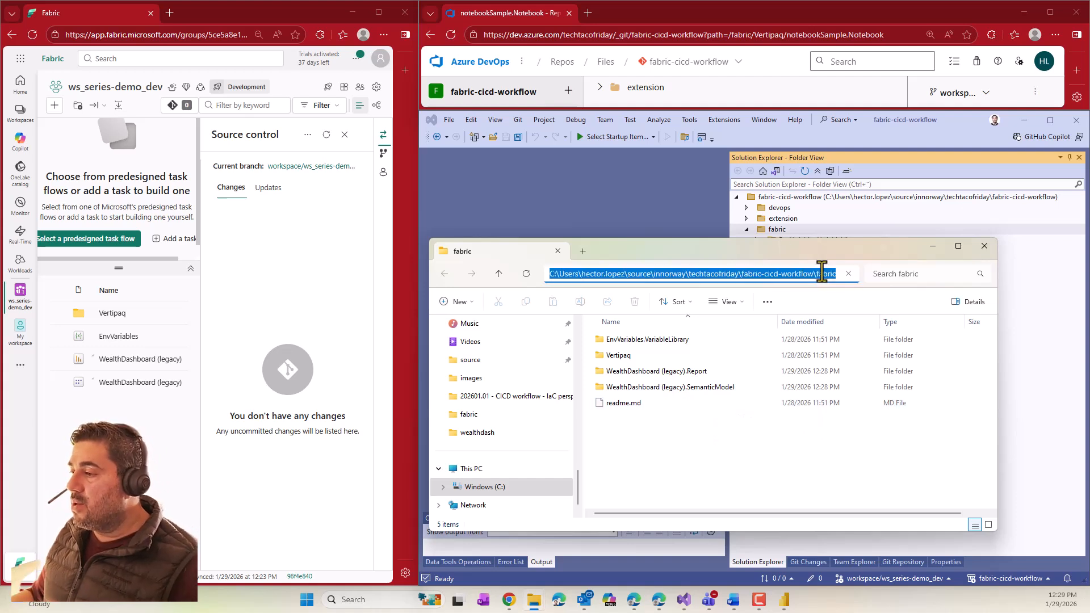
pyautogui.rightClick(783, 274)
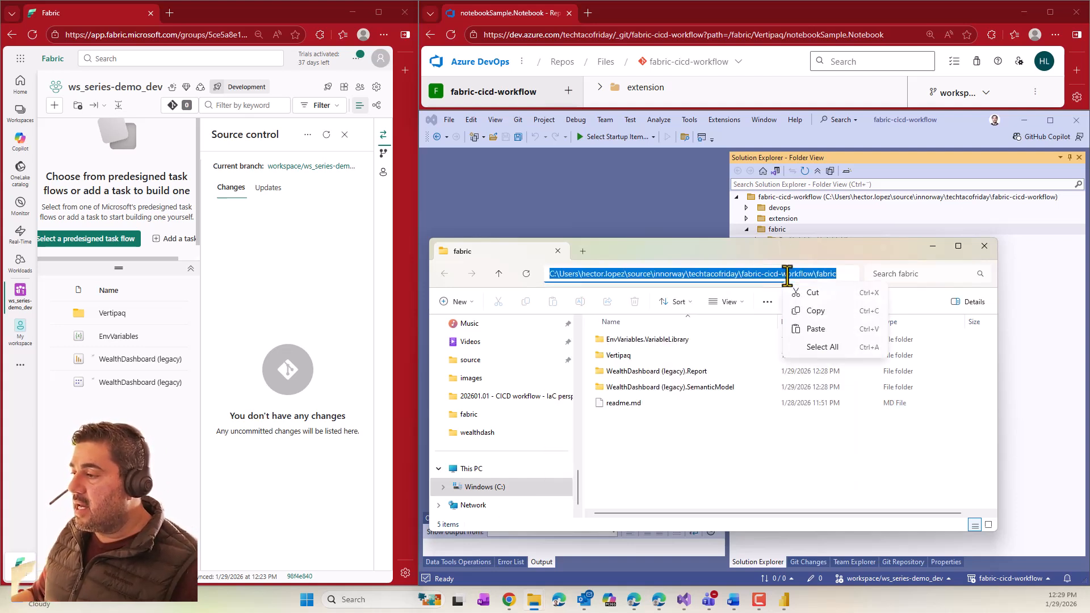
pyautogui.click(811, 310)
pyautogui.click(929, 248)
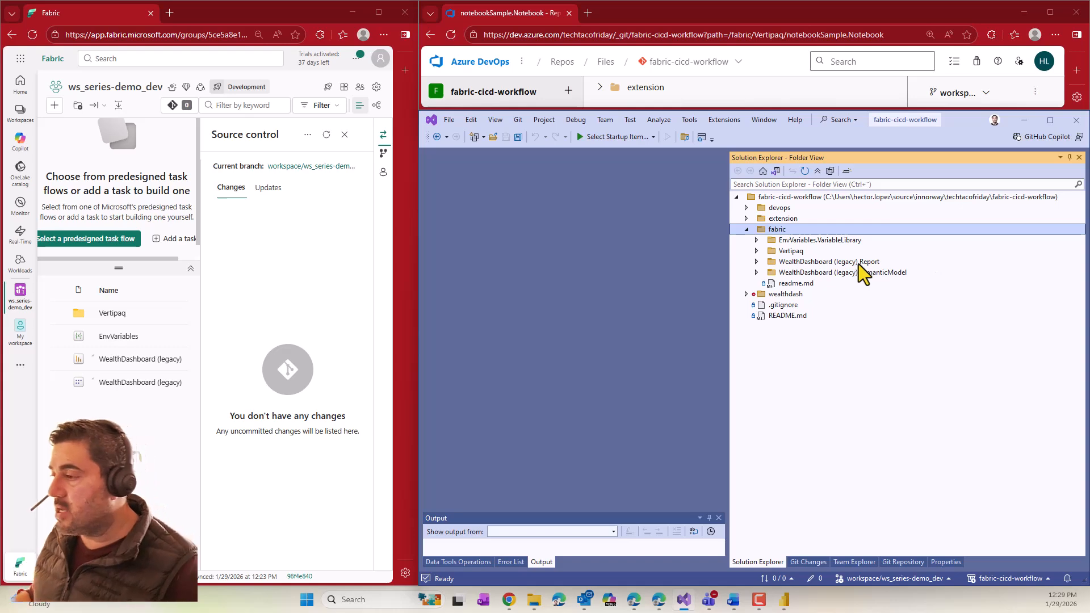
# Switch to Power BI Desktop and check which file types are offered for saving a copy of the legacy report, cancelling the save.
pyautogui.click(784, 599)
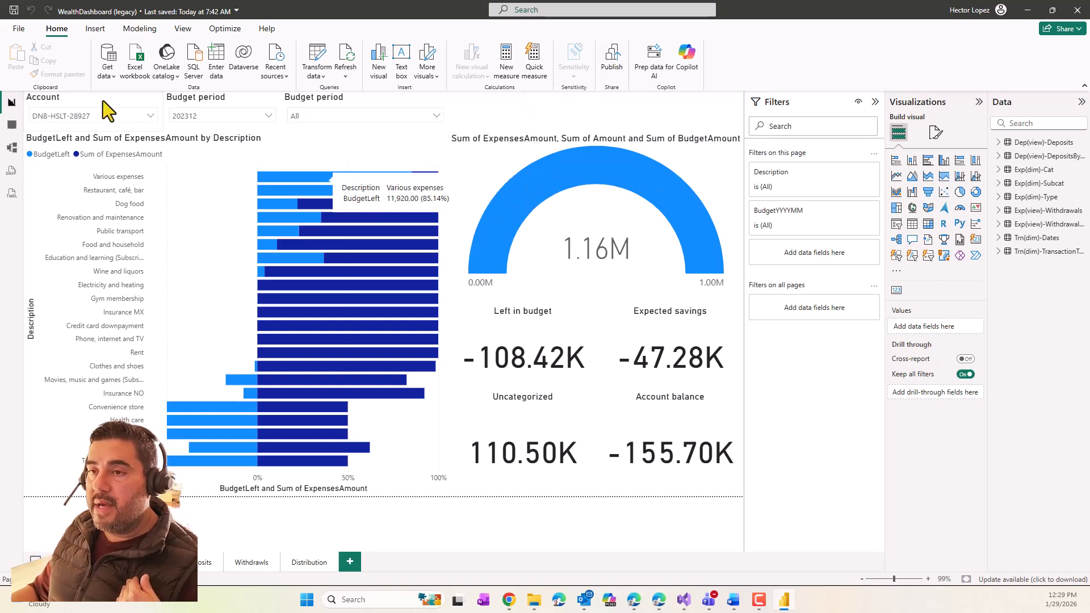
pyautogui.click(20, 31)
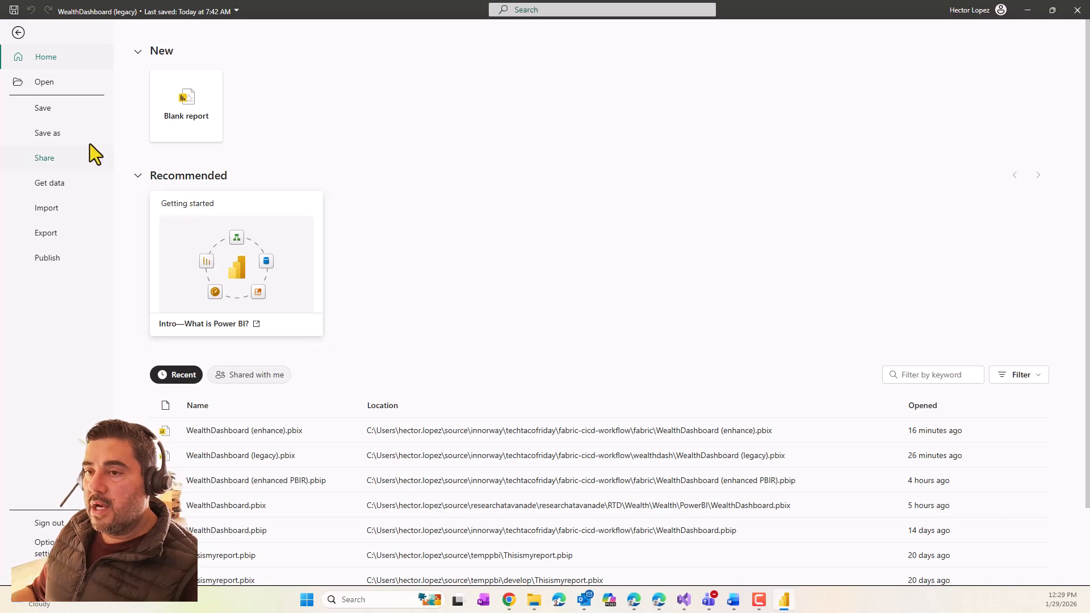
pyautogui.click(62, 133)
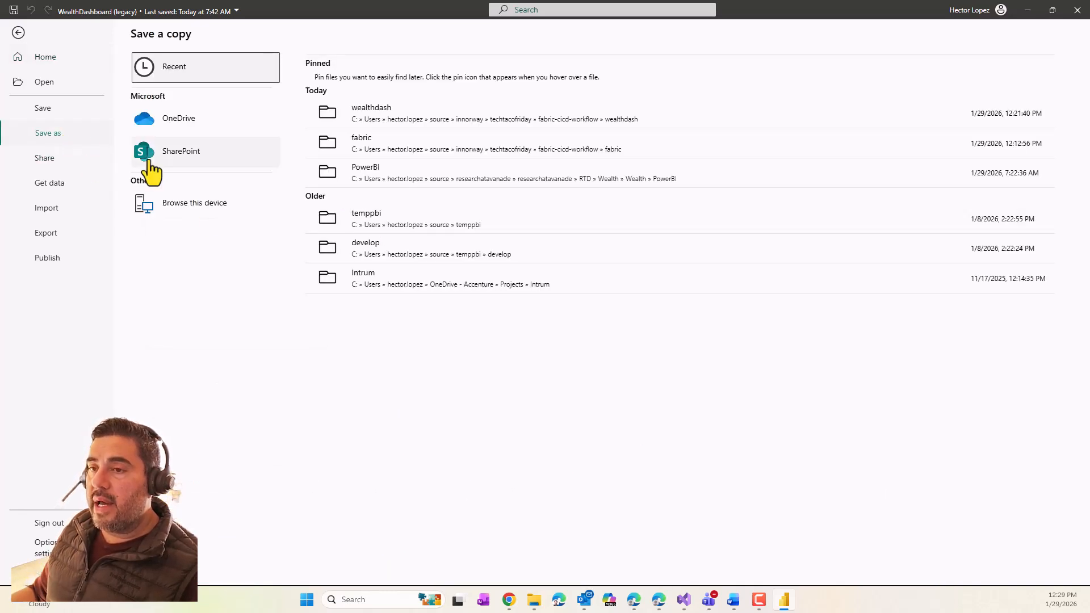
pyautogui.click(196, 204)
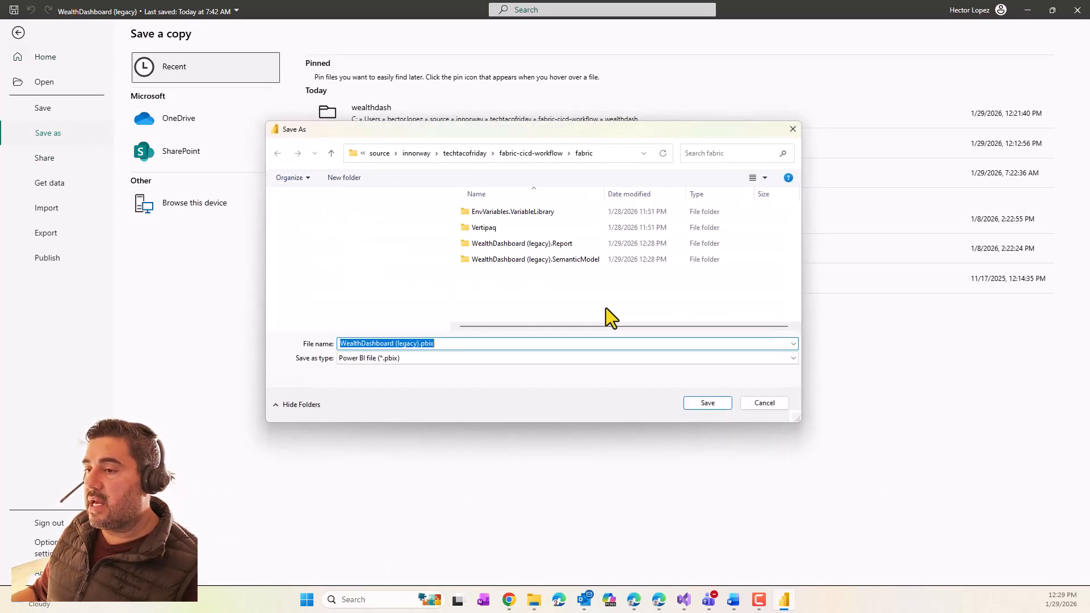
pyautogui.click(636, 359)
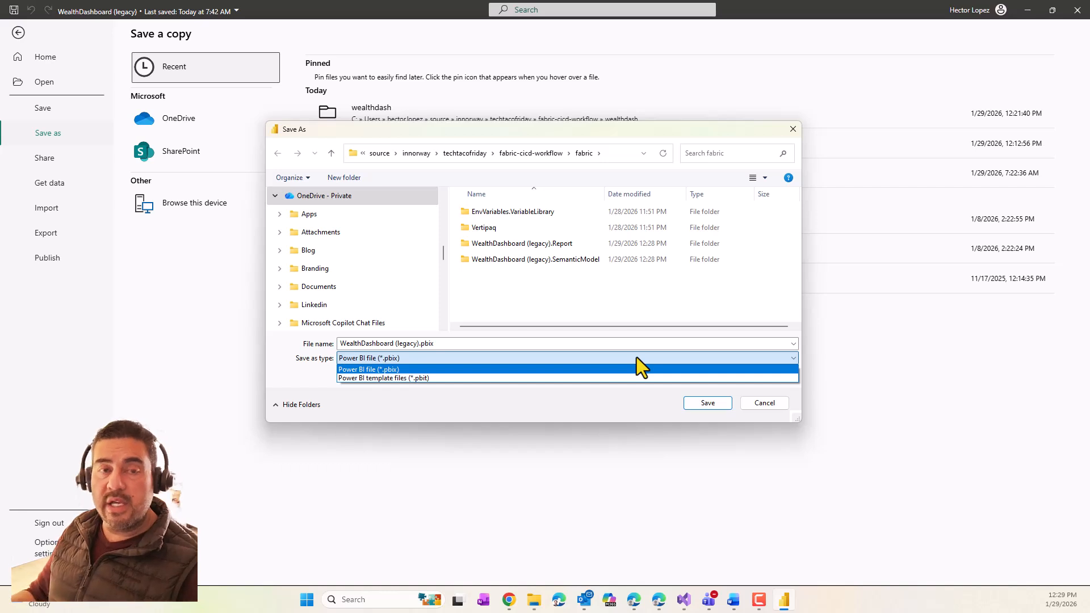
pyautogui.click(764, 409)
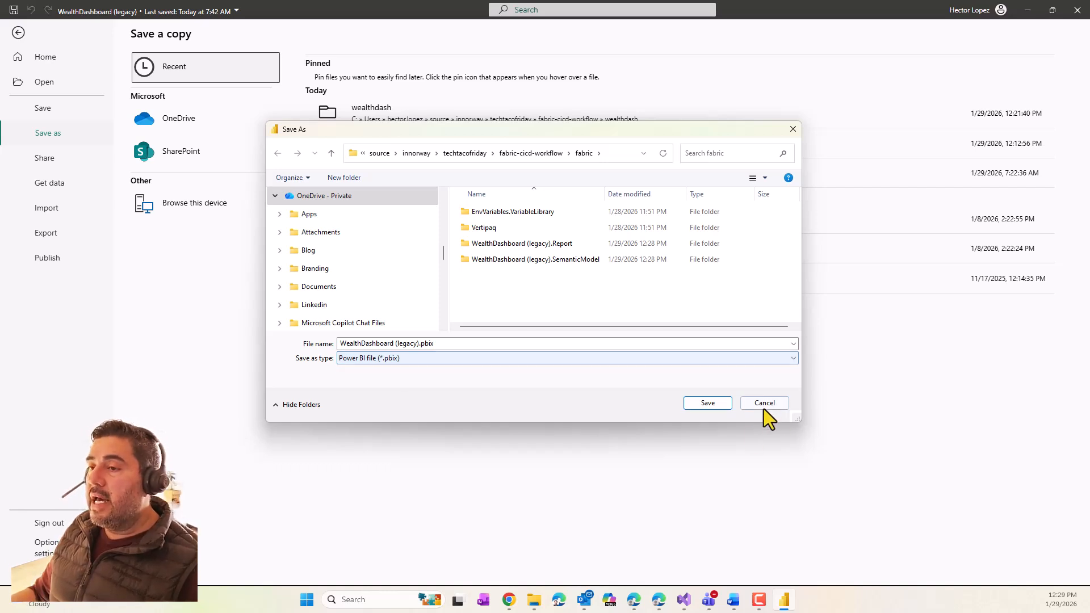
pyautogui.click(779, 403)
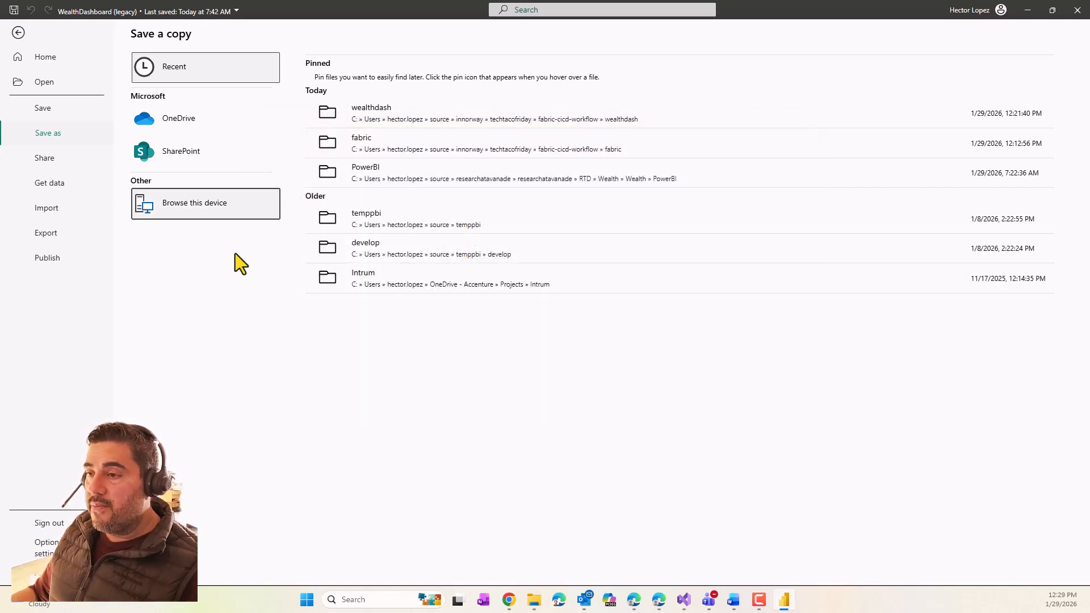
# Enable the Power BI Project (.pbip) save option in the preview features and apply the options.
pyautogui.click(43, 548)
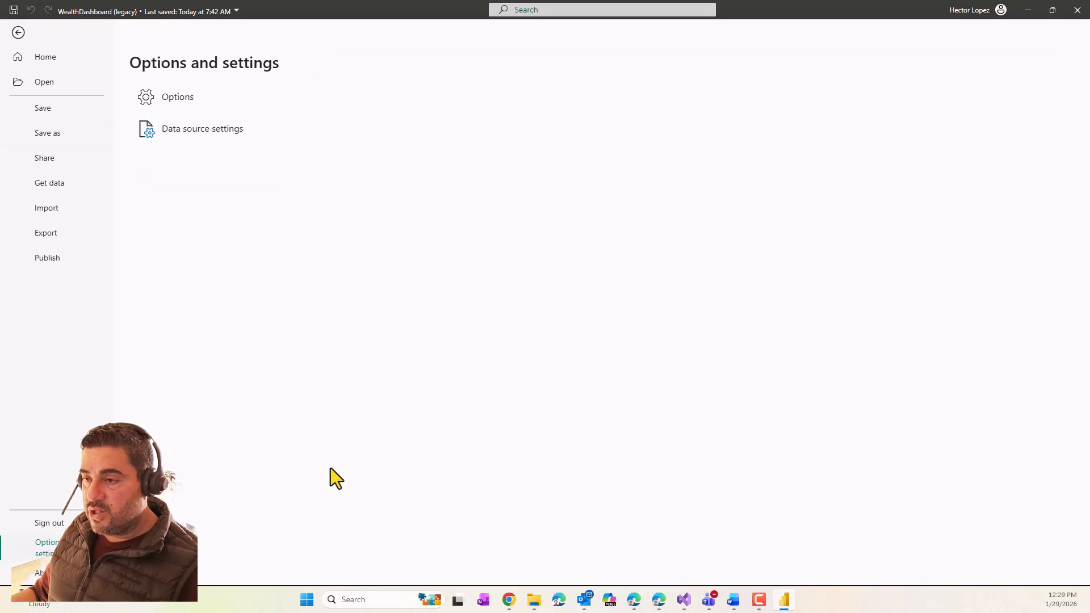
pyautogui.press('Escape')
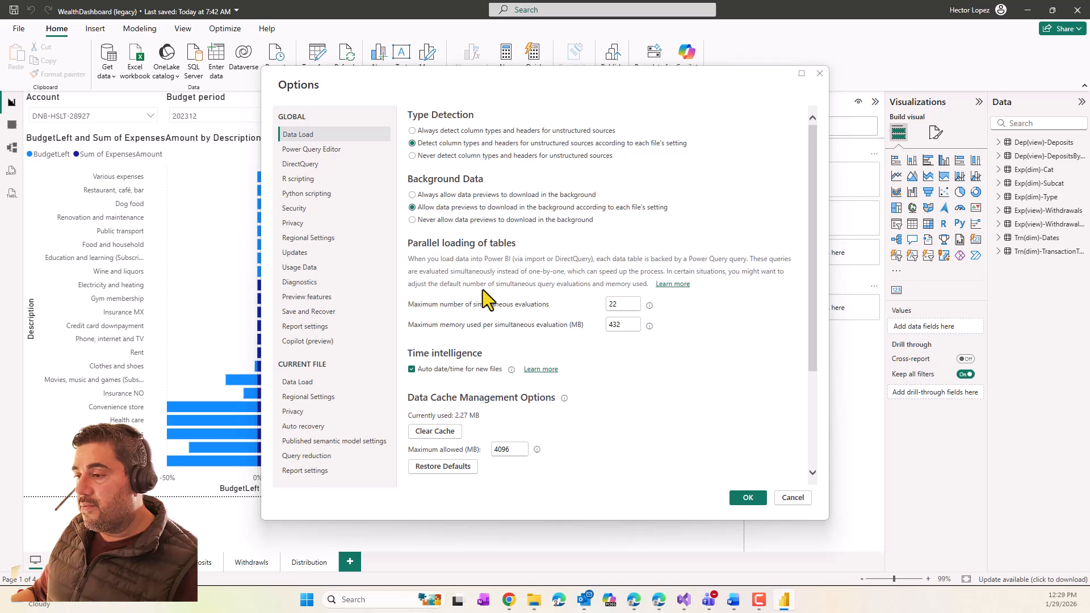
pyautogui.click(314, 297)
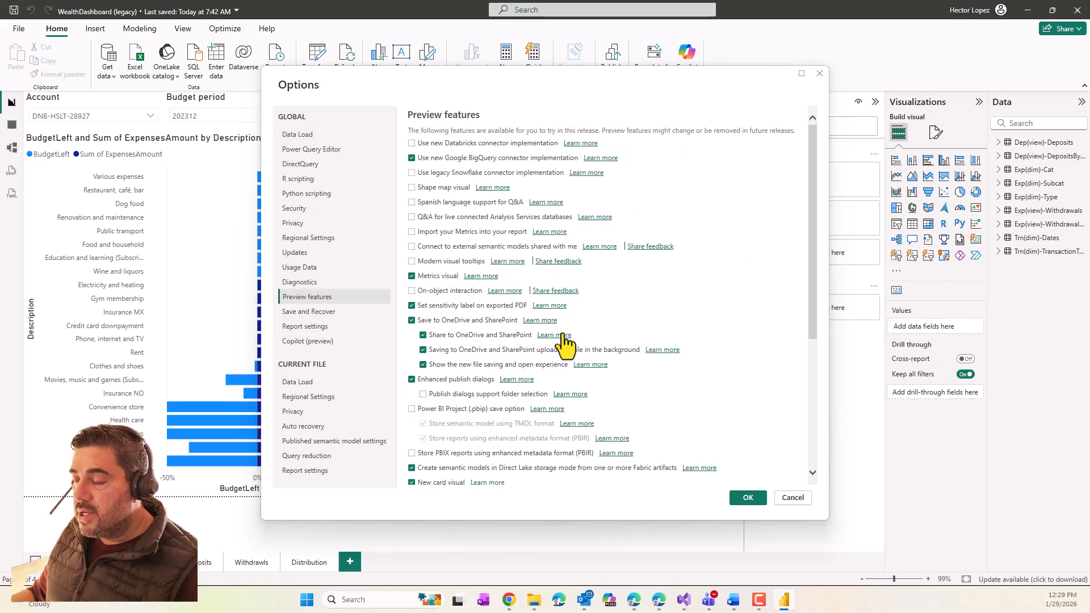
pyautogui.scroll(-4, 566, 341)
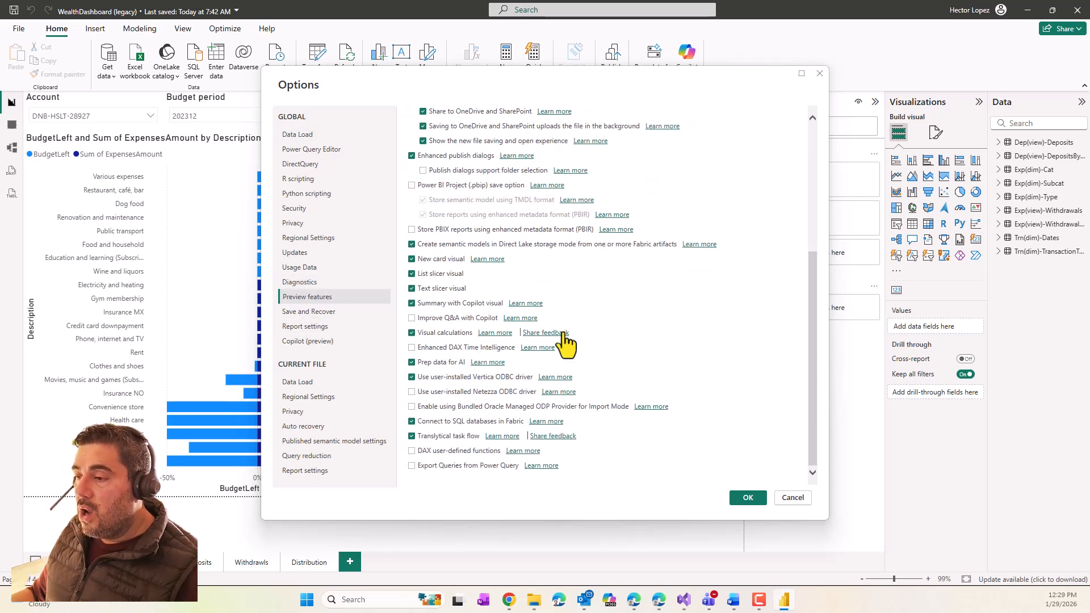
pyautogui.click(412, 185)
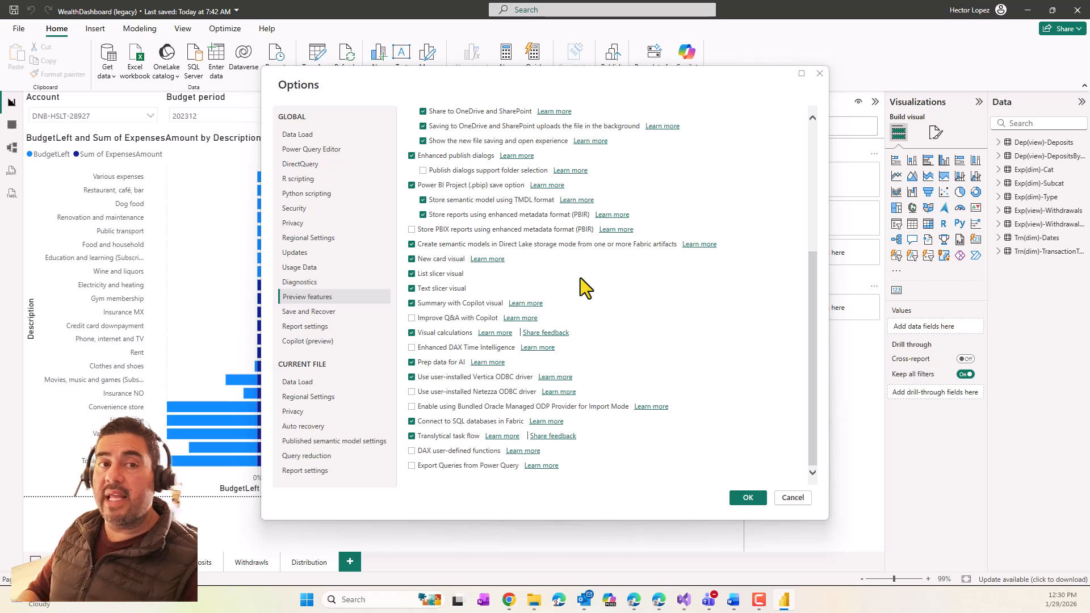
pyautogui.click(747, 500)
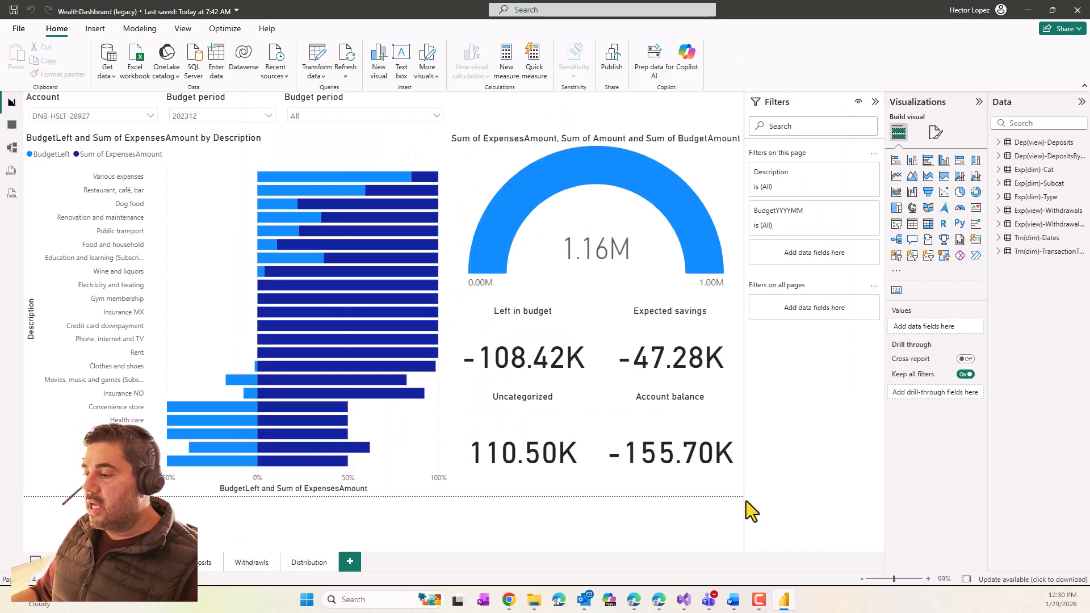
# Restart Power BI Desktop by closing it without saving and reopening WealthDashboard (legacy).pbix from the wealthdash folder, then minimize the folder window.
pyautogui.click(1077, 10)
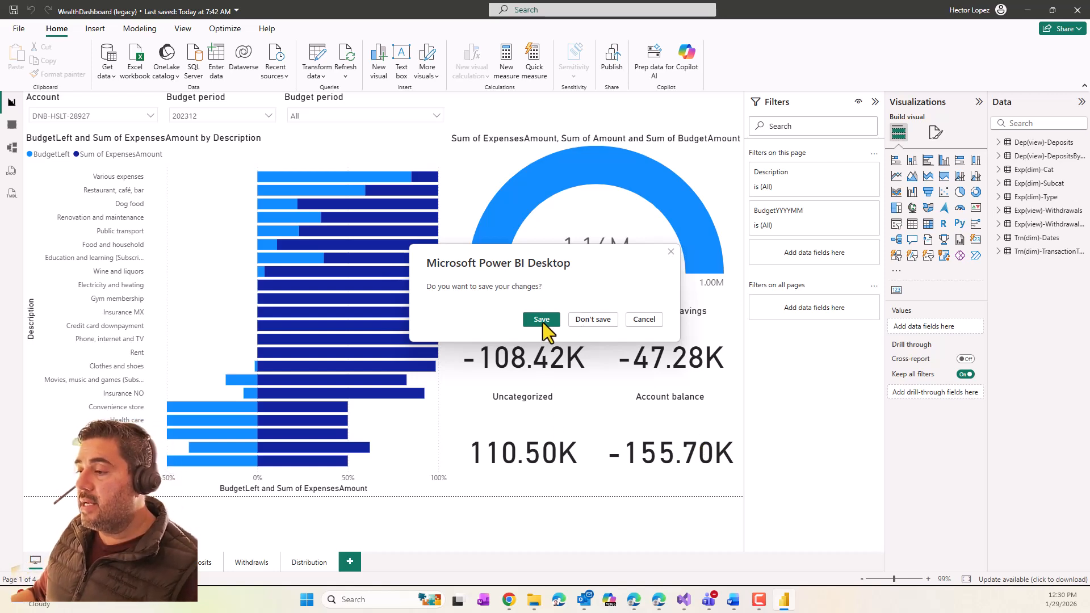
pyautogui.click(604, 324)
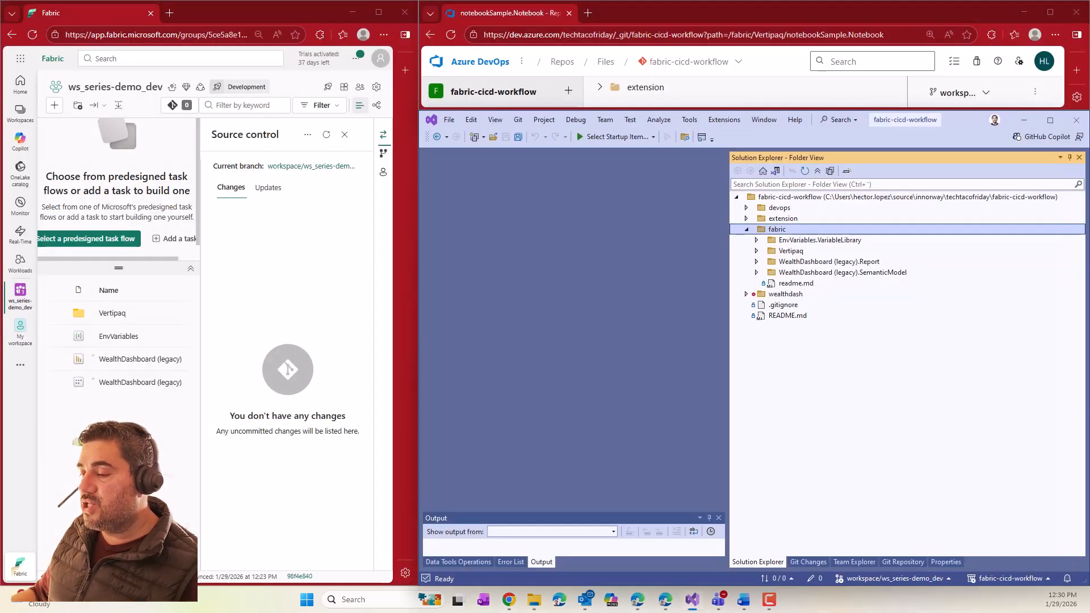
pyautogui.moveTo(546, 599)
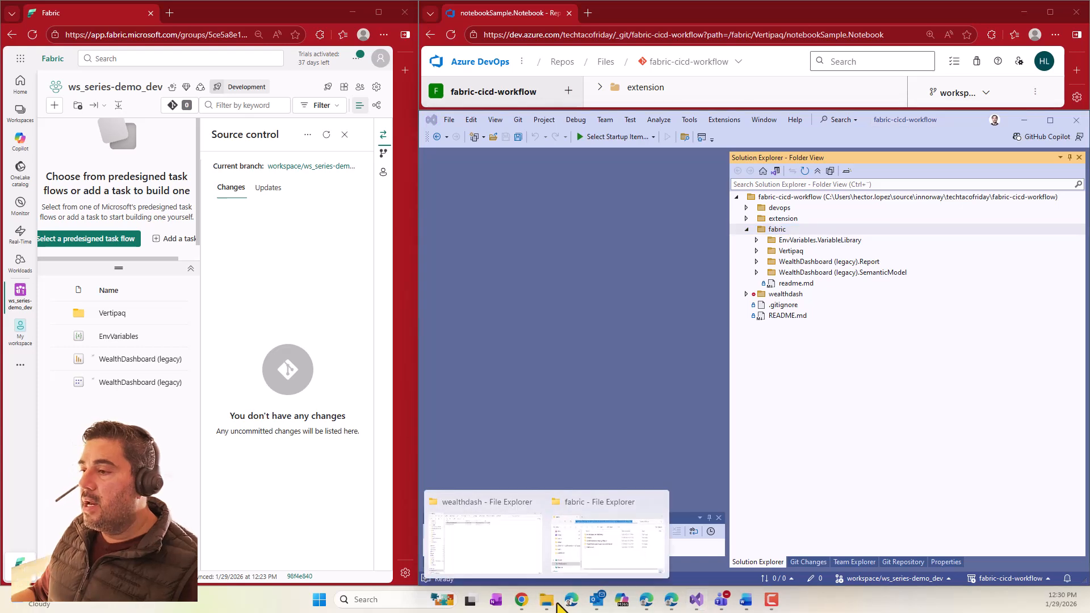
pyautogui.moveTo(597, 526)
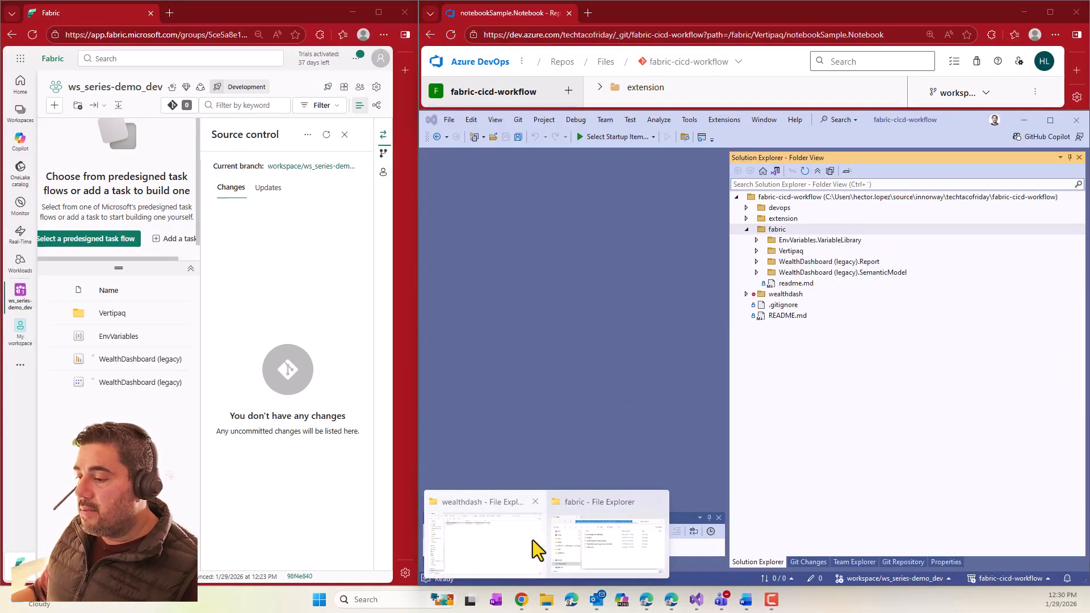
pyautogui.click(533, 541)
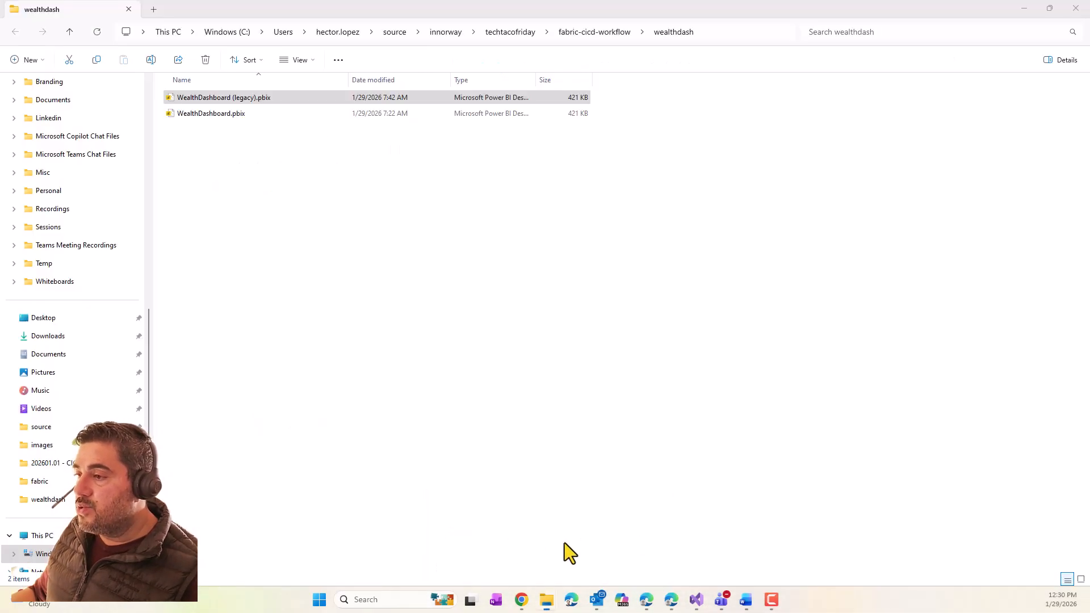
pyautogui.doubleClick(248, 105)
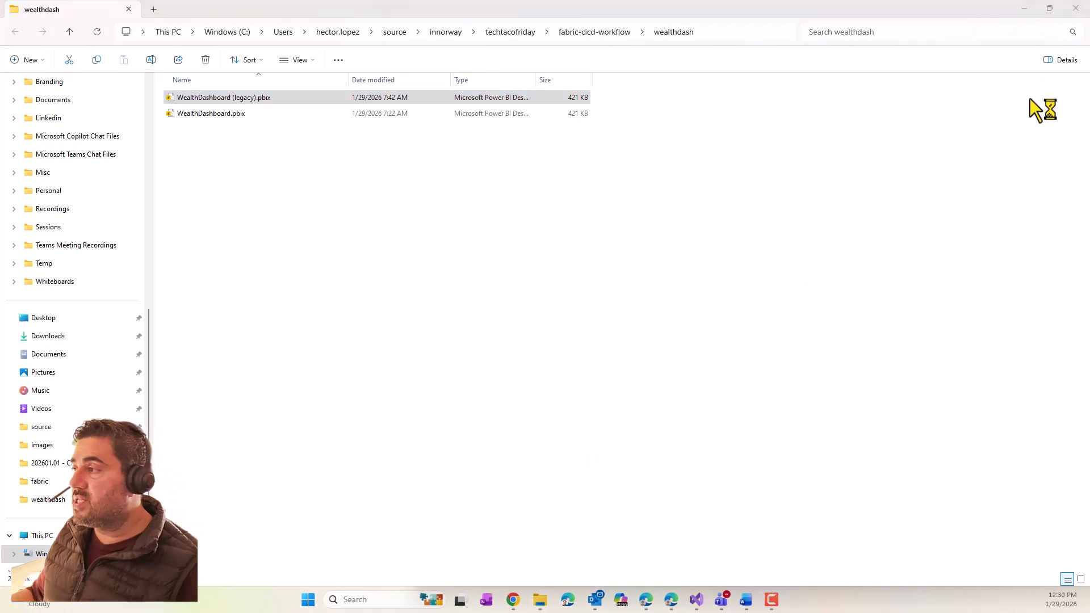
pyautogui.click(1022, 9)
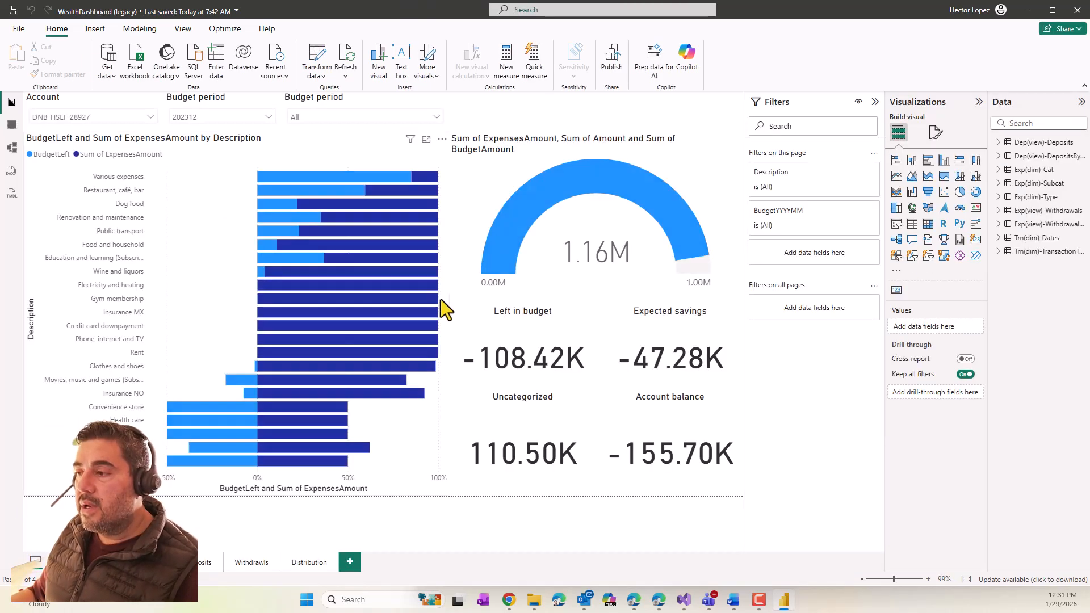
# Start saving a copy of the report to this device with the Power BI project files (*.pbip) type.
pyautogui.click(25, 32)
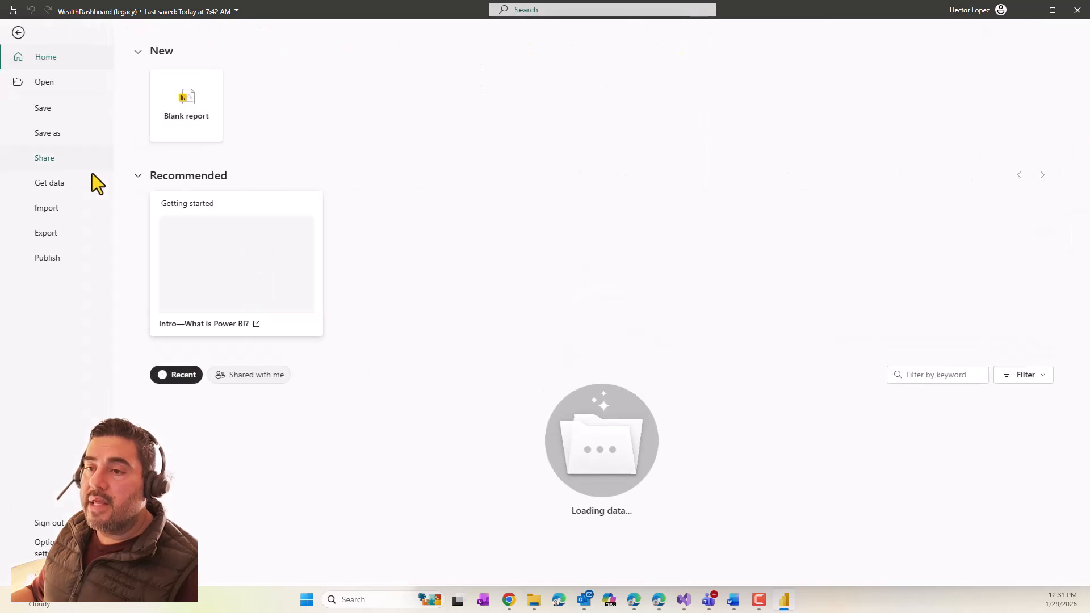
pyautogui.click(82, 131)
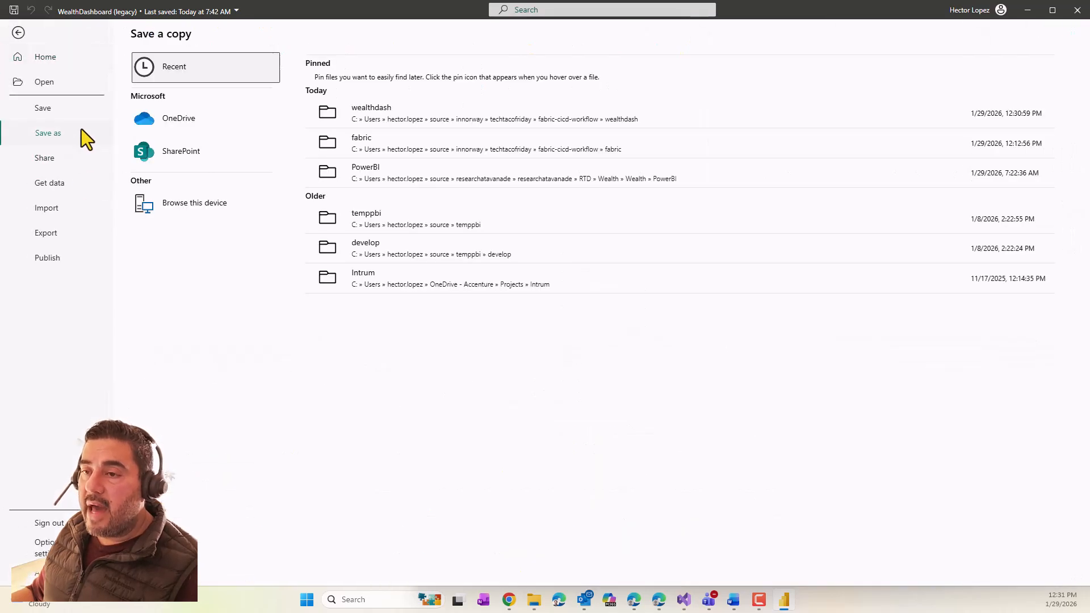
pyautogui.click(202, 208)
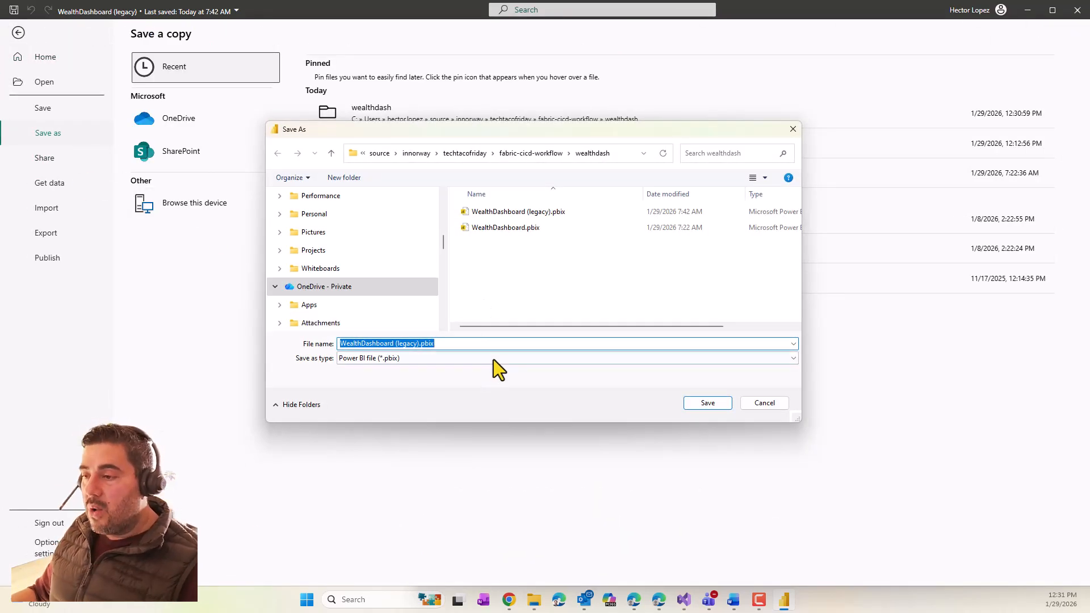
pyautogui.click(492, 359)
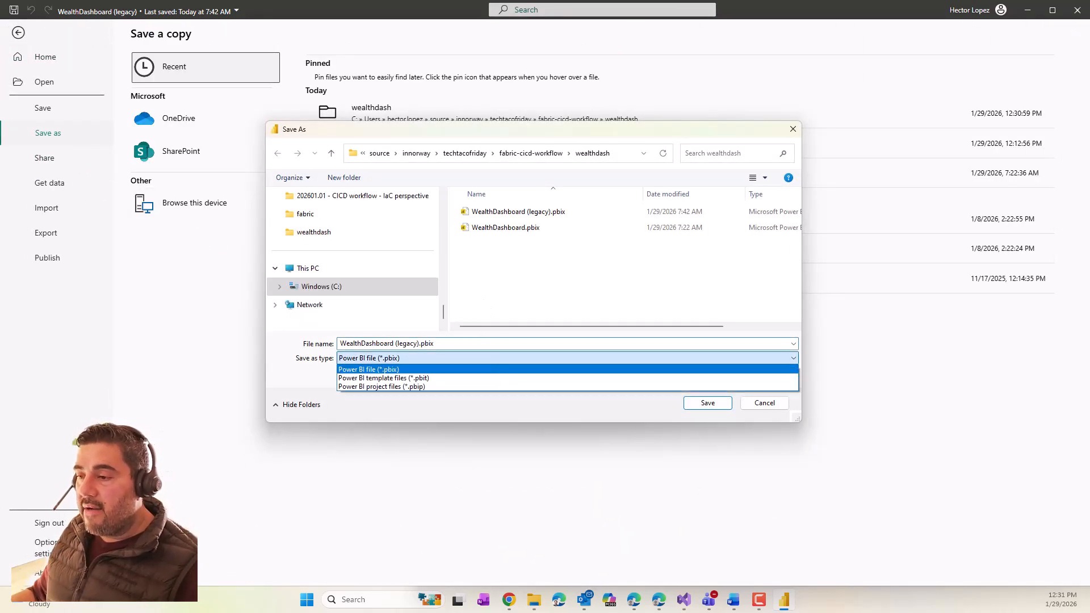
pyautogui.click(373, 387)
pyautogui.click(439, 342)
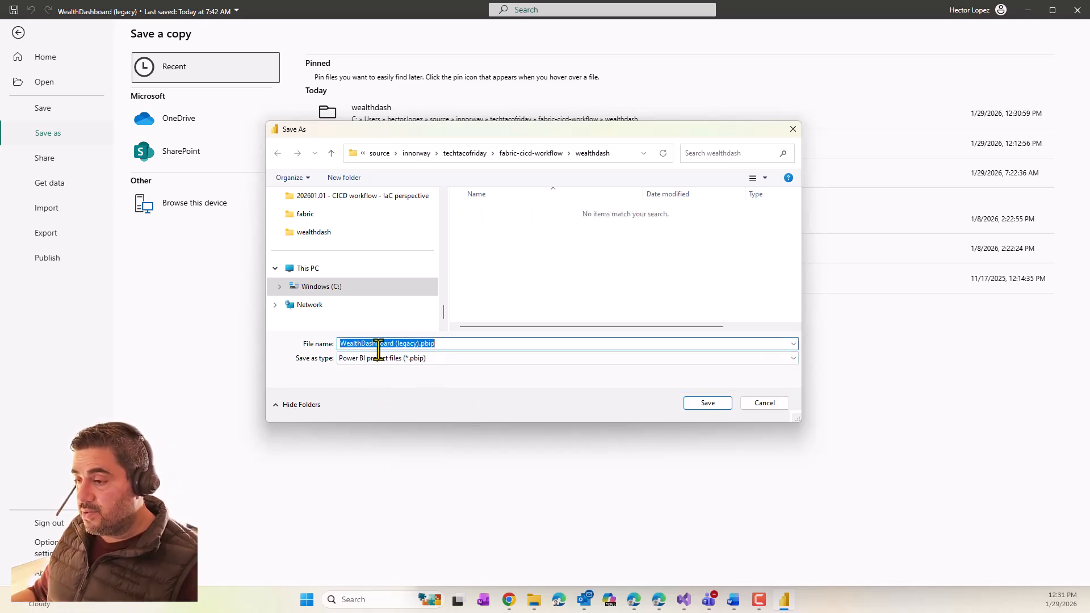
pyautogui.click(339, 343)
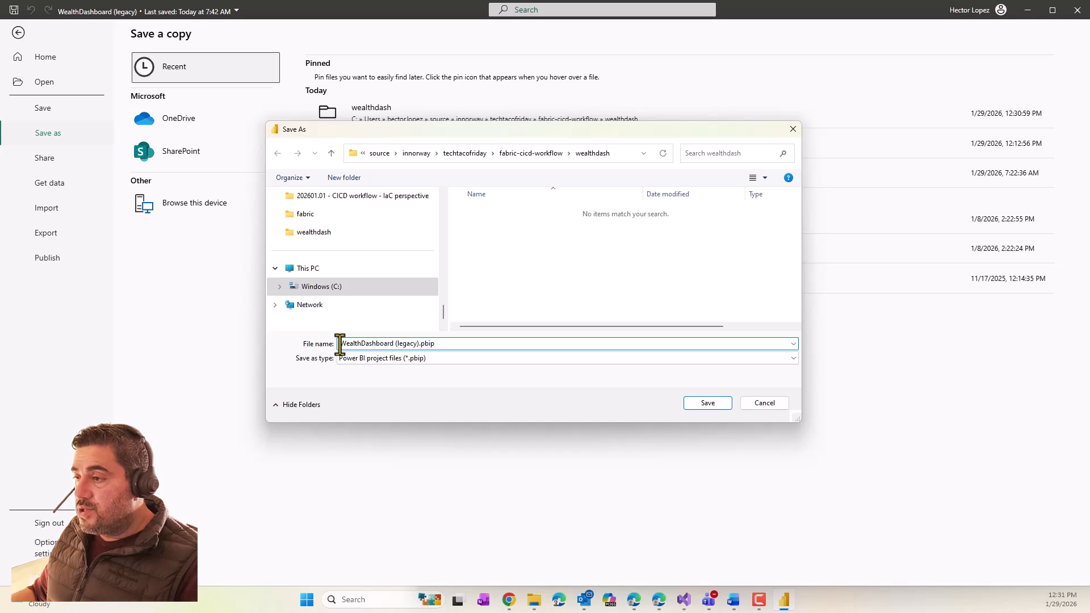
pyautogui.click(629, 155)
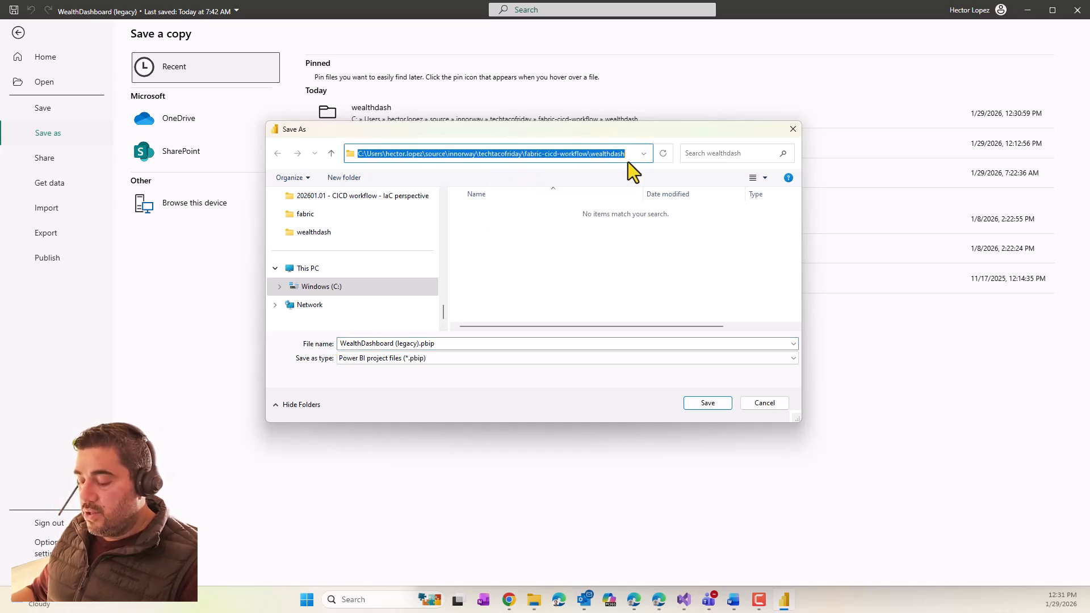
pyautogui.hotkey('ctrl', 'v')
pyautogui.press('Escape')
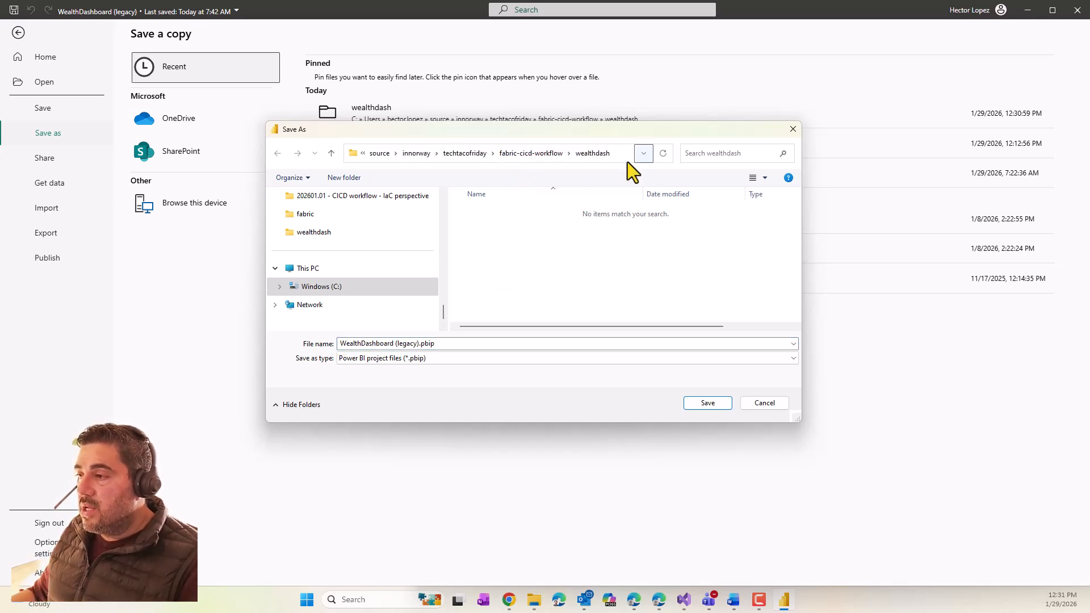
# Name the copy WealthDashboard (enhanced).pbip and save it in the wealthdash folder.
pyautogui.tripleClick(417, 343)
pyautogui.click(404, 343)
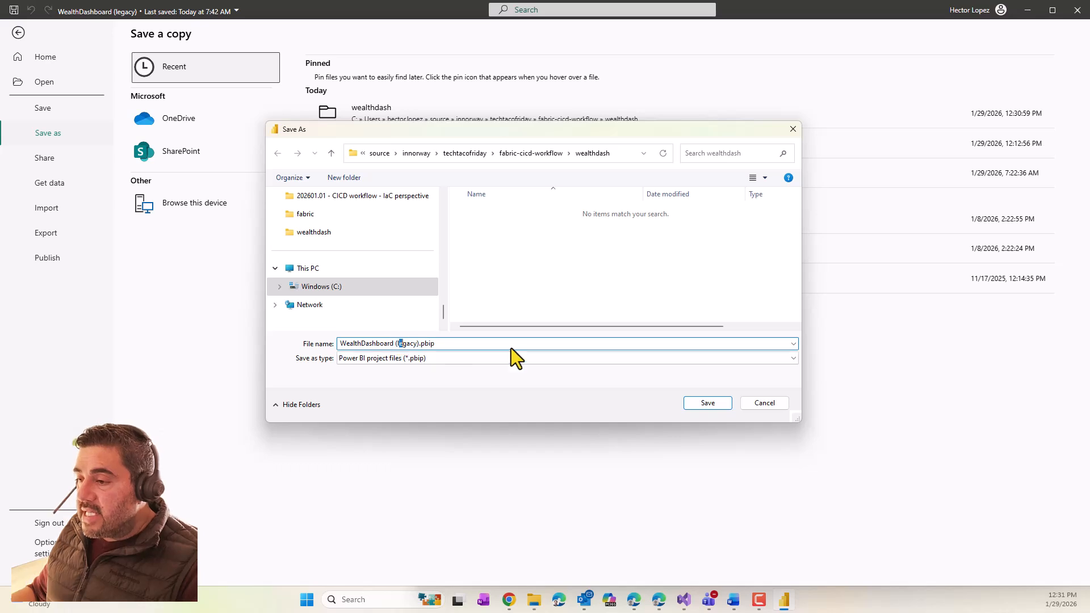
pyautogui.press('Left')
pyautogui.hotkey('shift', 'Right')
pyautogui.hotkey('shift', 'Right')
pyautogui.hotkey('shift', 'Right')
pyautogui.hotkey('shift', 'Right')
pyautogui.hotkey('shift', 'Right')
pyautogui.hotkey('shift', 'Right')
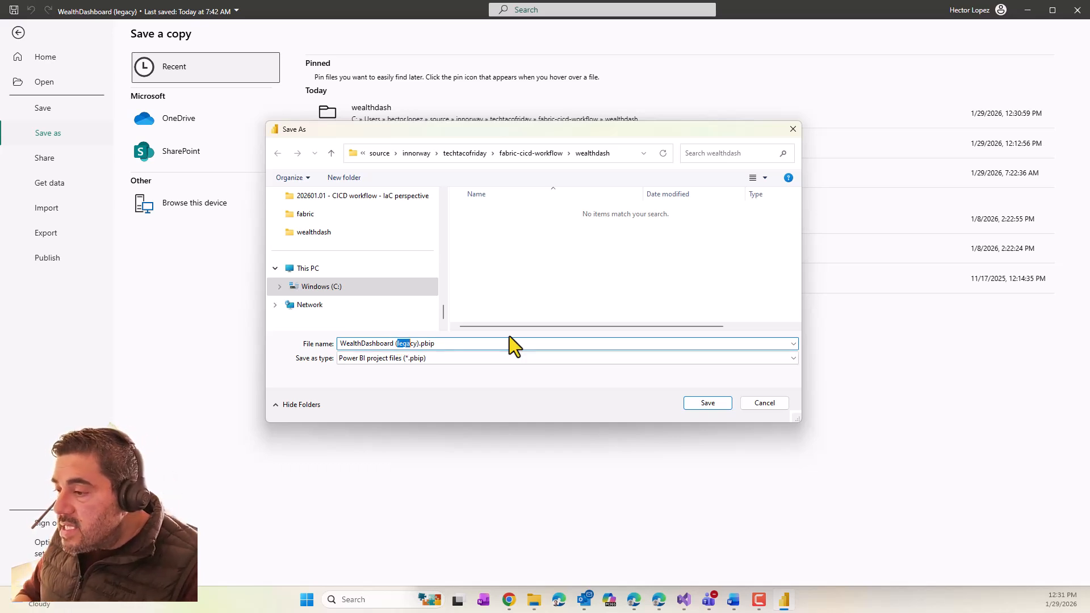
pyautogui.write('enhance')
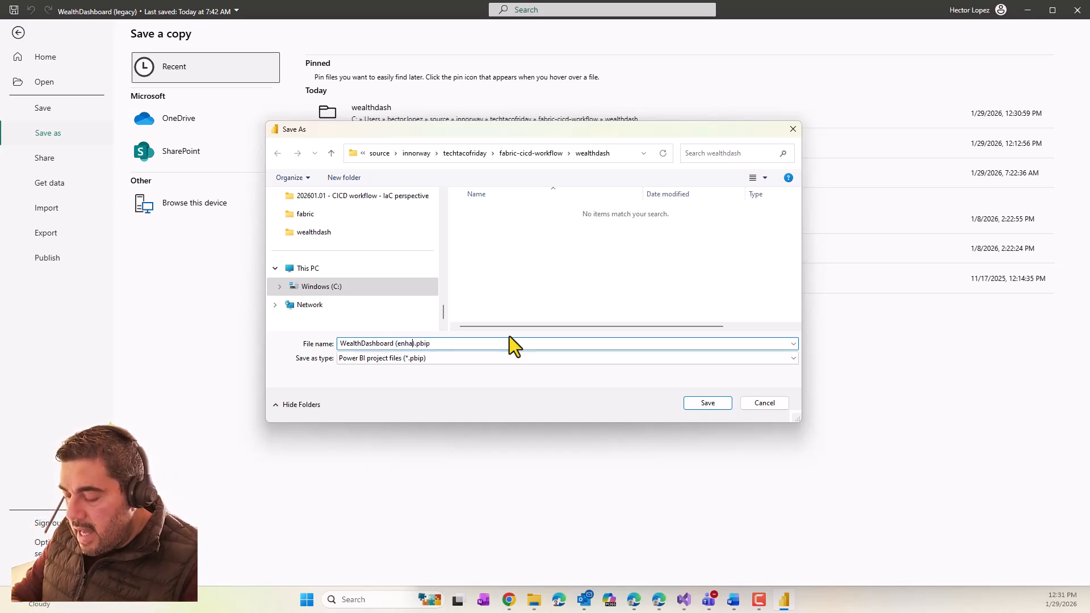
pyautogui.write('d')
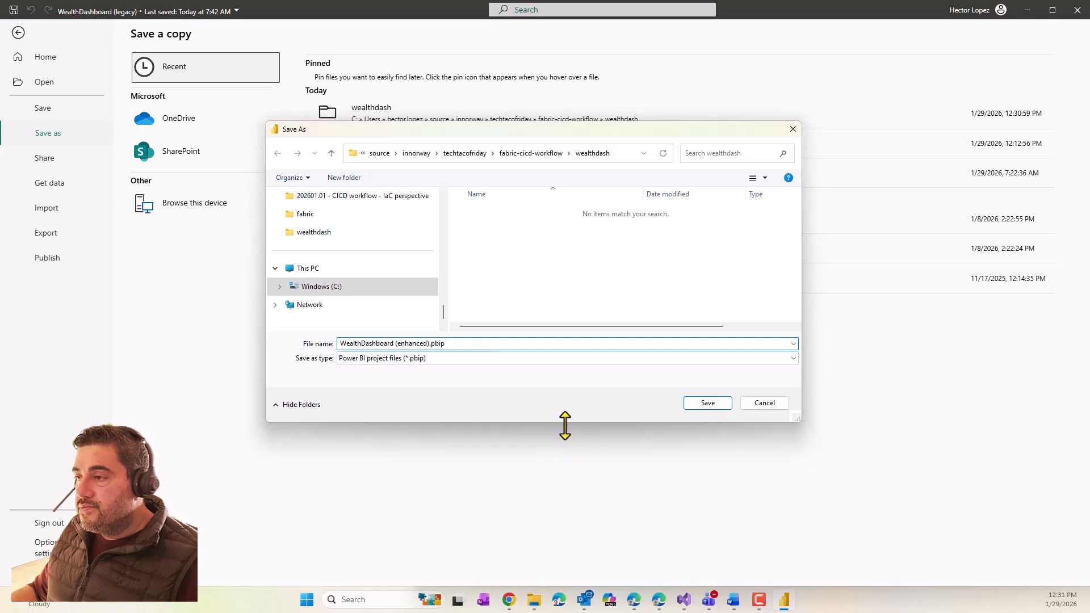
pyautogui.click(707, 404)
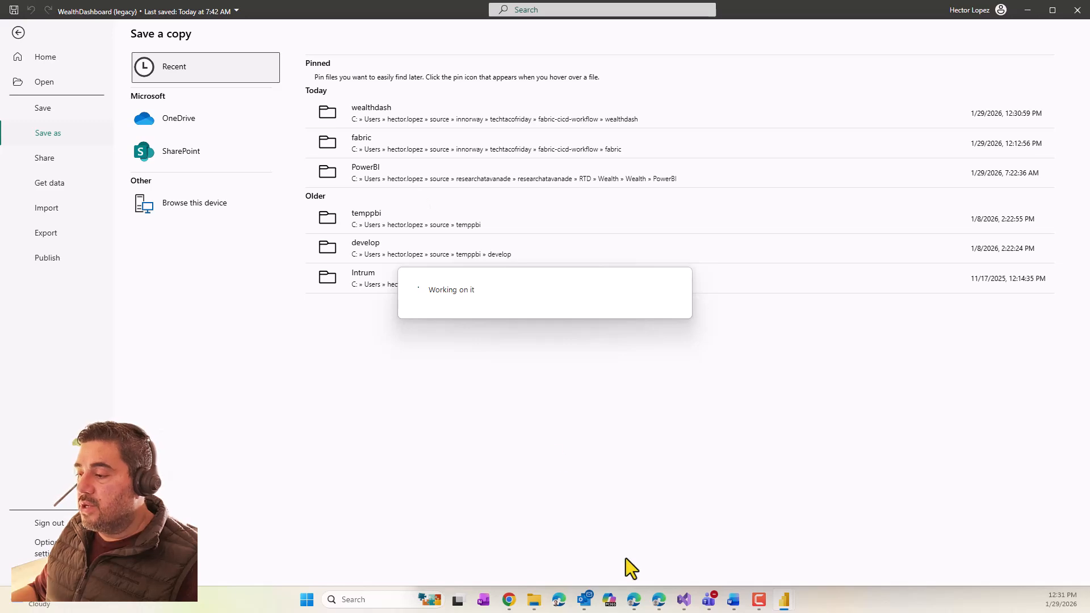
# Check the fabric and wealthdash folders in File Explorer for the saved project files.
pyautogui.moveTo(738, 600)
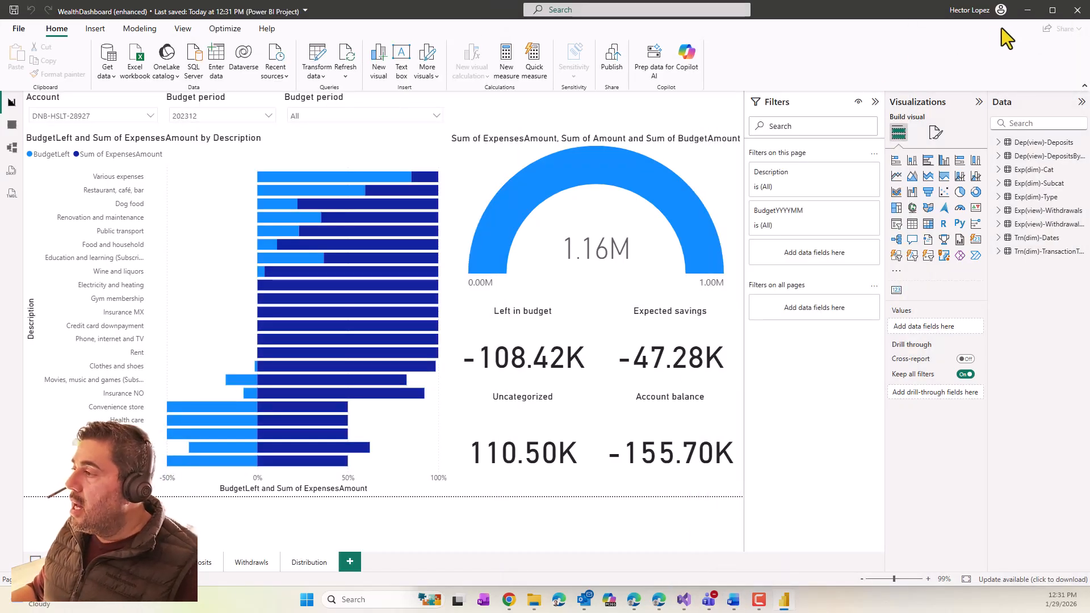
pyautogui.moveTo(534, 600)
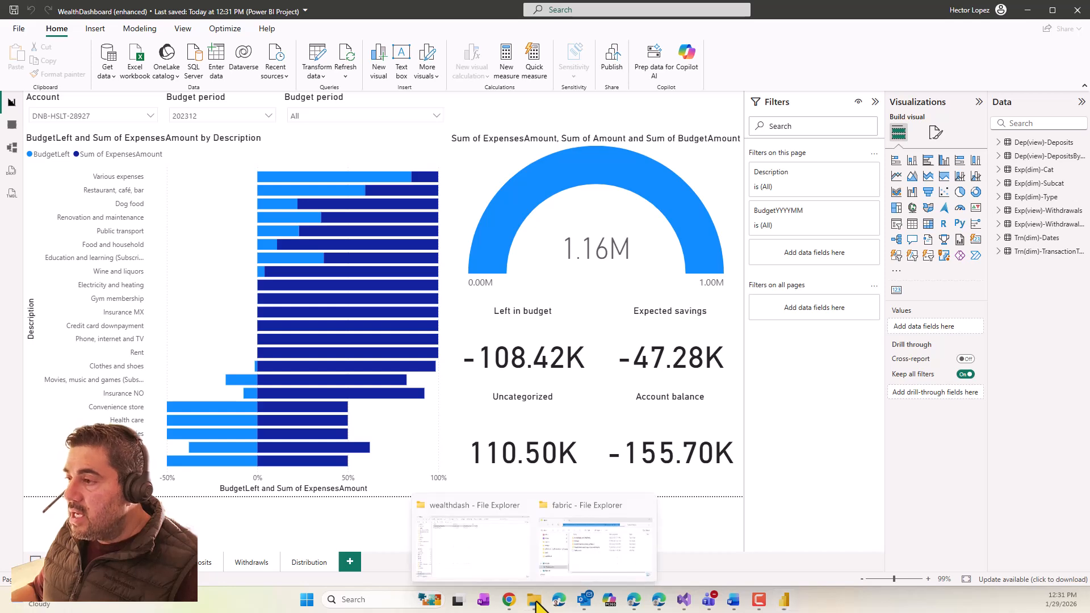
pyautogui.click(581, 537)
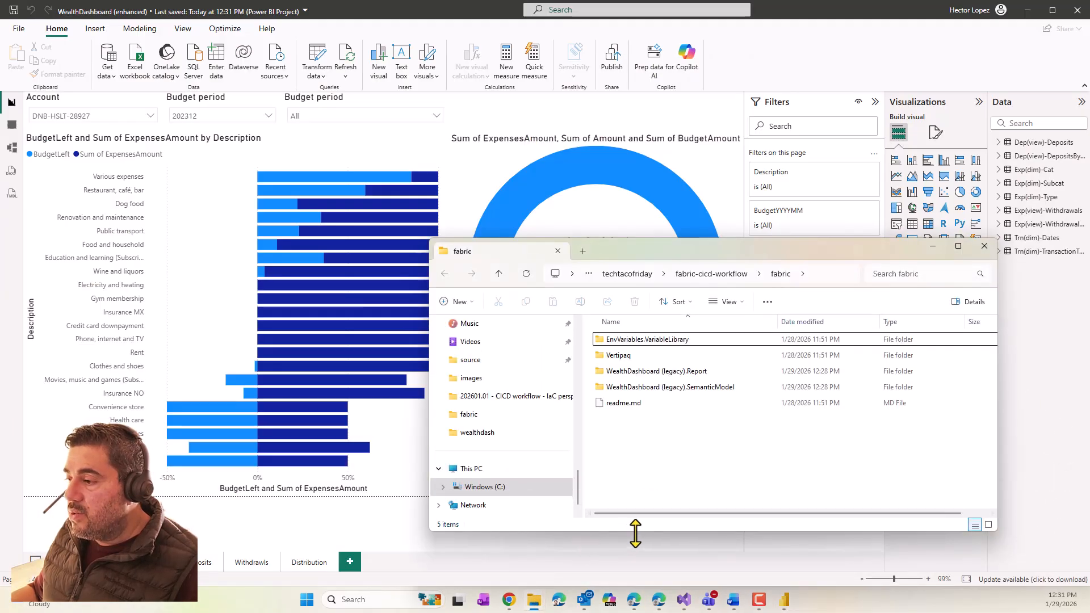
pyautogui.moveTo(534, 600)
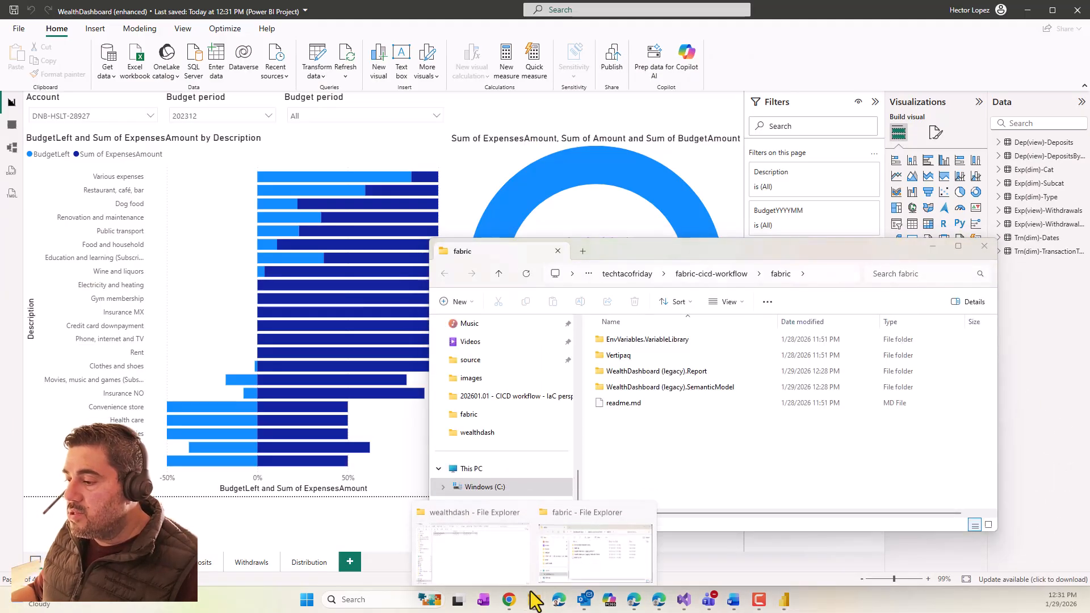
pyautogui.click(488, 531)
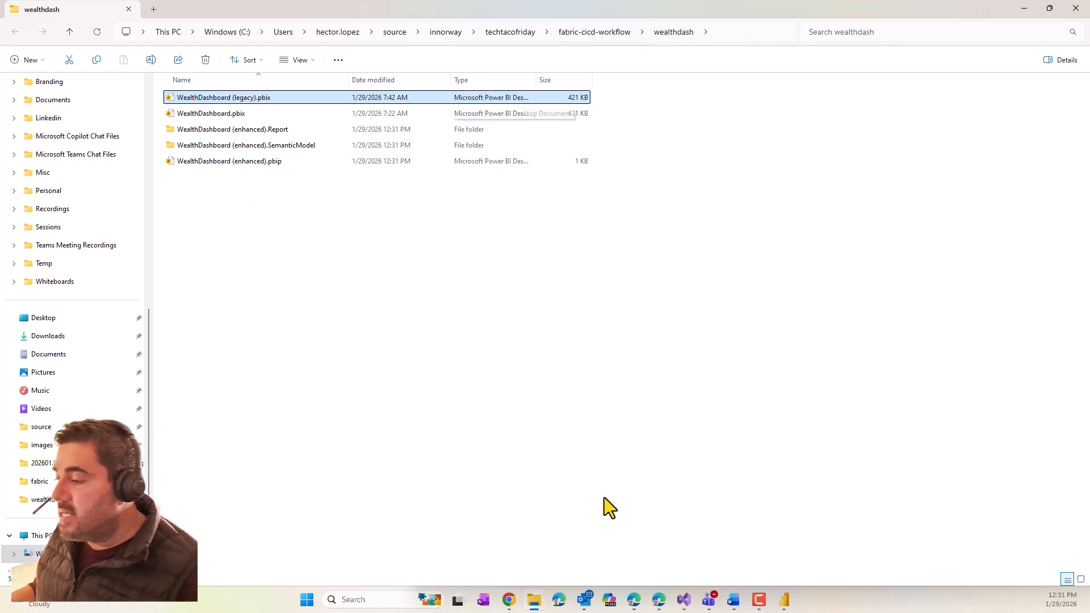
# Switch to Power BI Desktop and save another copy of WealthDashboard (enhanced).pbip in the fabric folder under fabric-cicd-workflow.
pyautogui.click(784, 599)
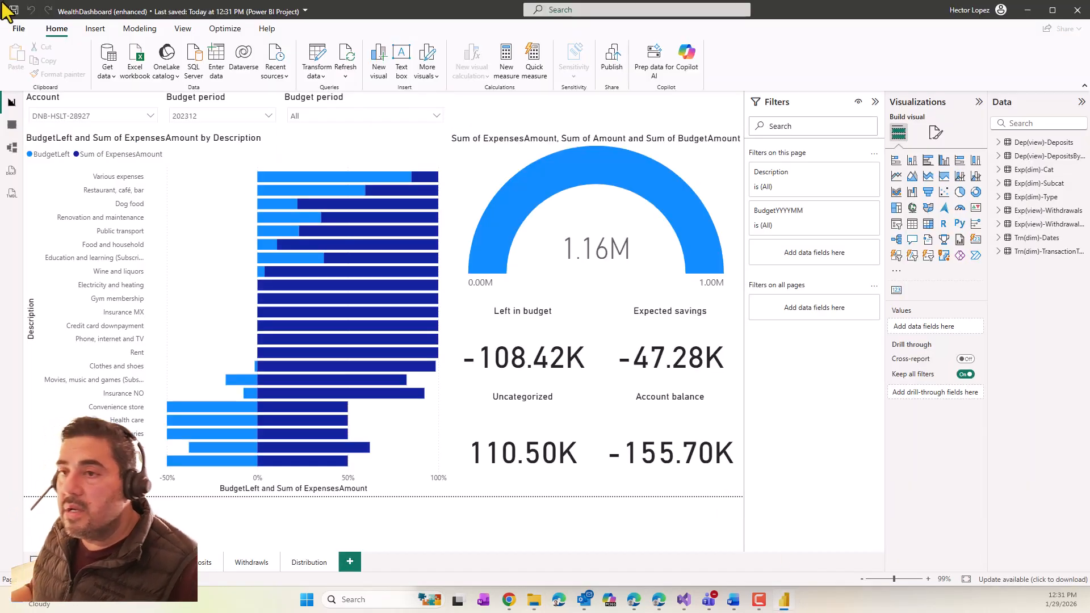
pyautogui.click(19, 28)
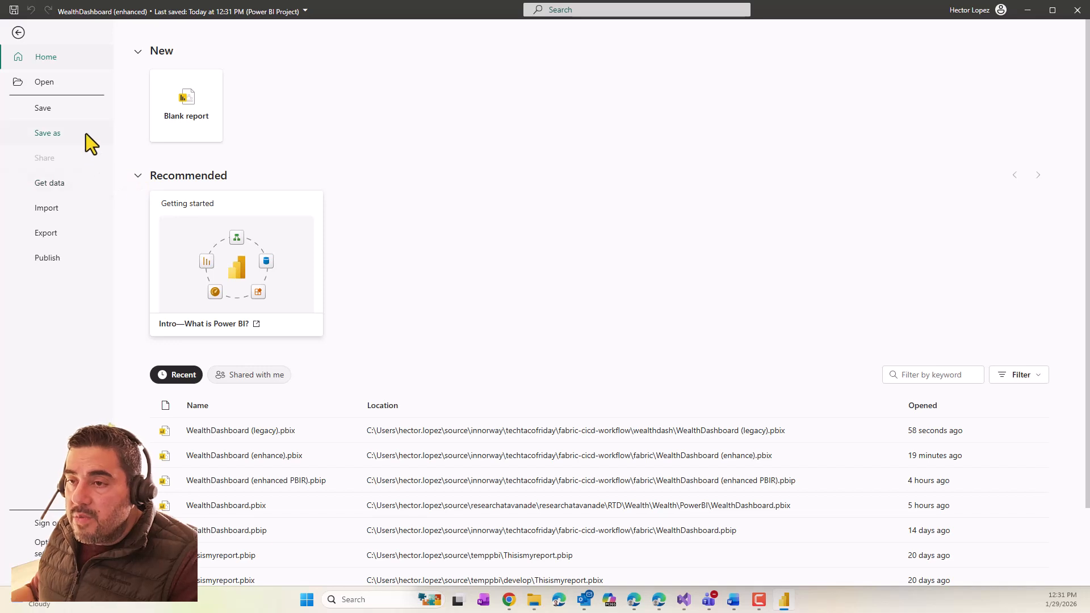
pyautogui.click(86, 134)
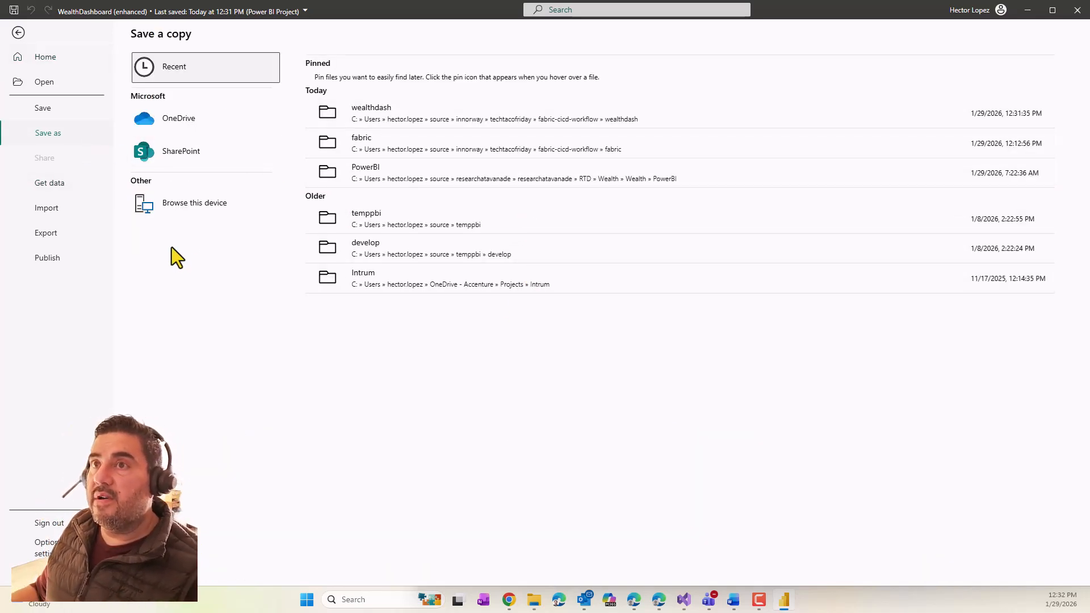
pyautogui.click(189, 207)
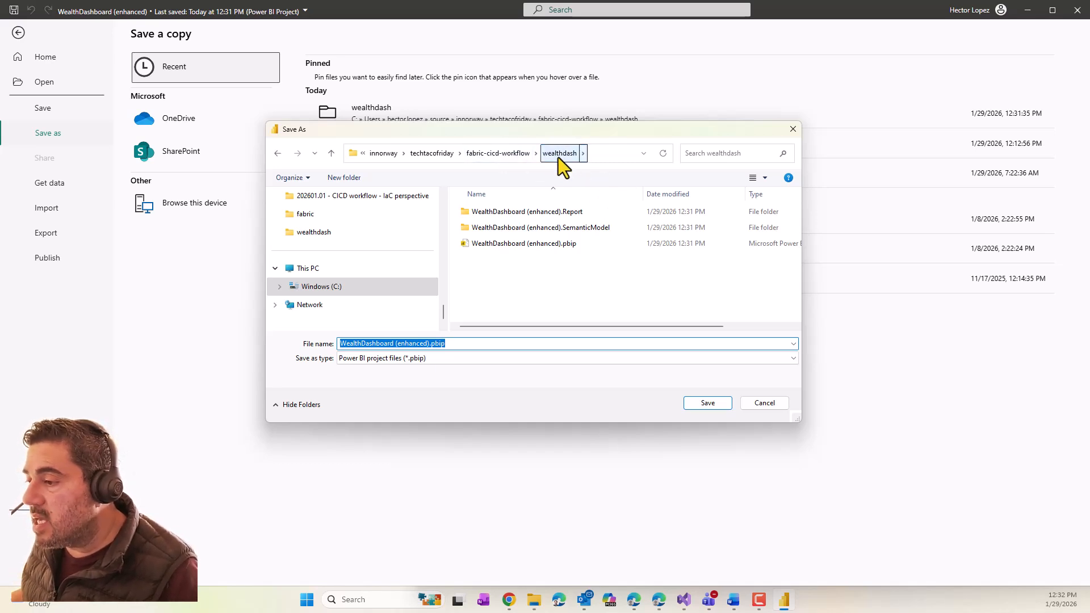
pyautogui.click(512, 154)
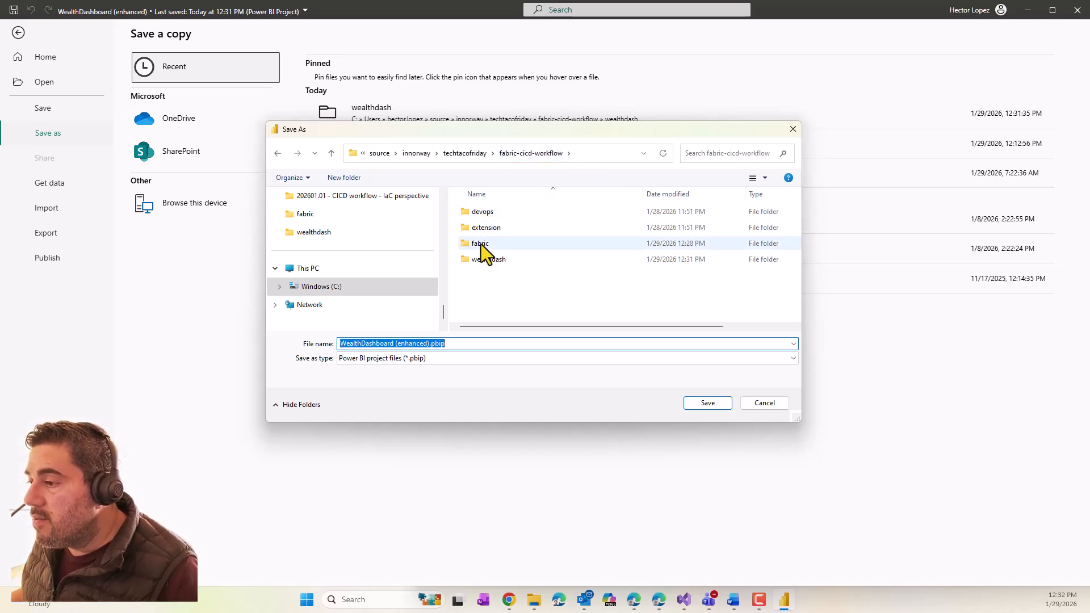
pyautogui.doubleClick(479, 244)
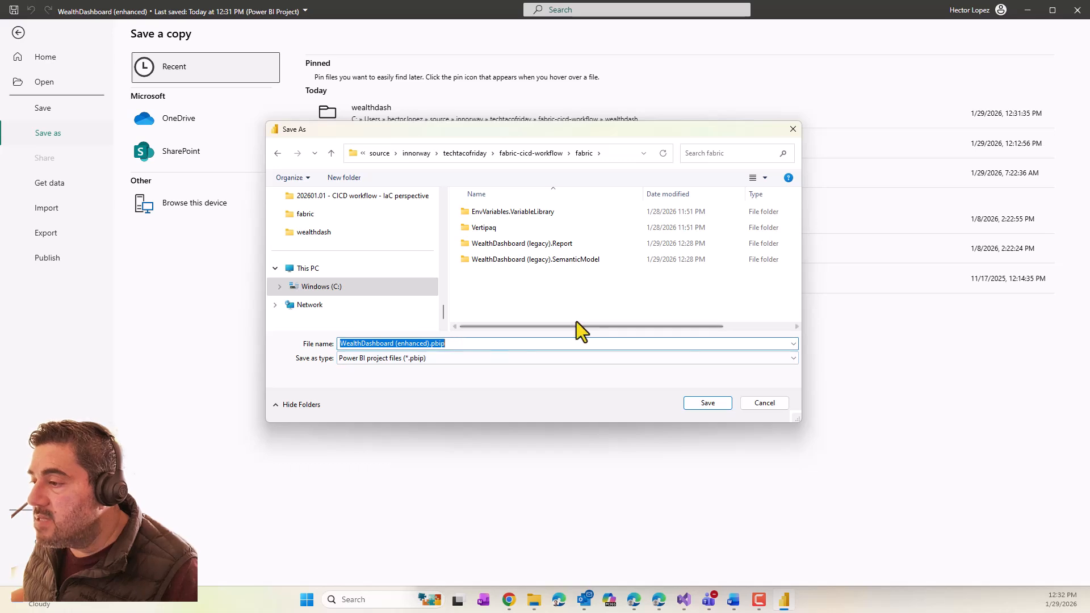
pyautogui.click(720, 403)
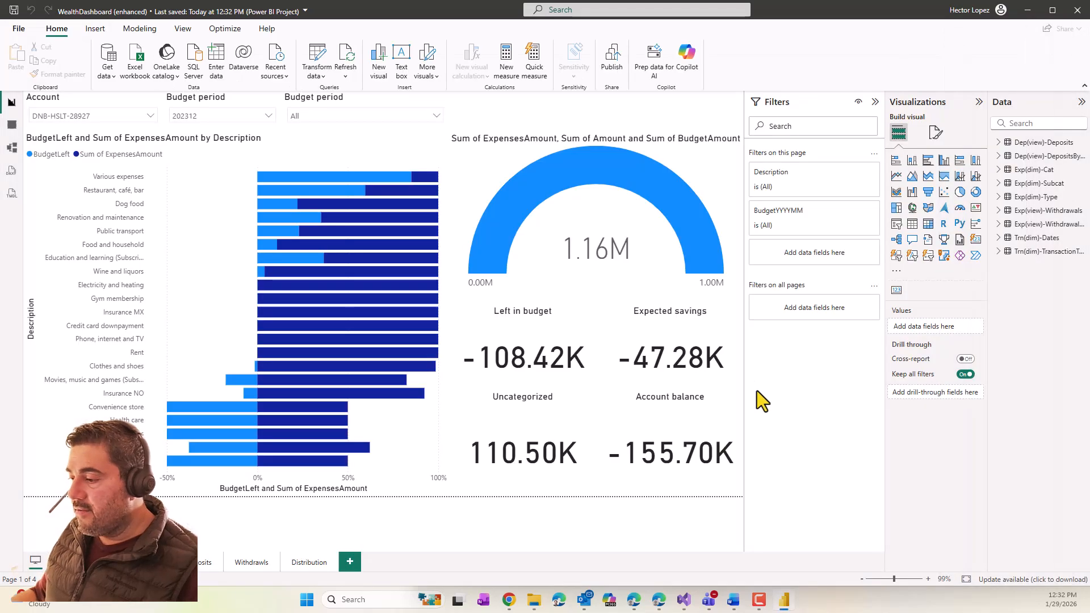
# Examine the legacy and enhanced Report and SemanticModel folders and the .pbip file in the fabric folder in File Explorer.
pyautogui.moveTo(534, 599)
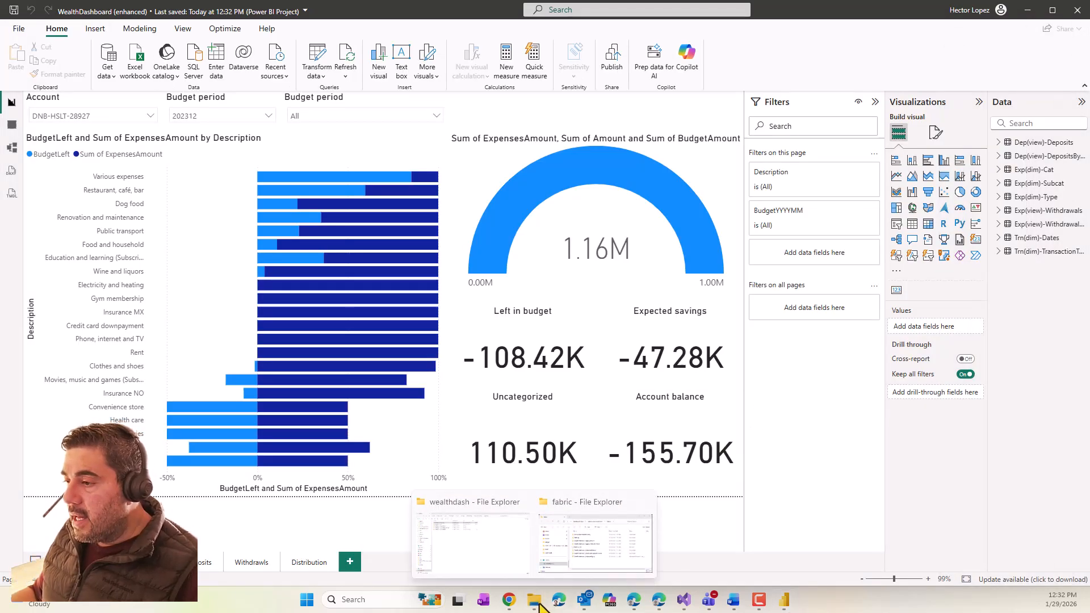
pyautogui.click(604, 552)
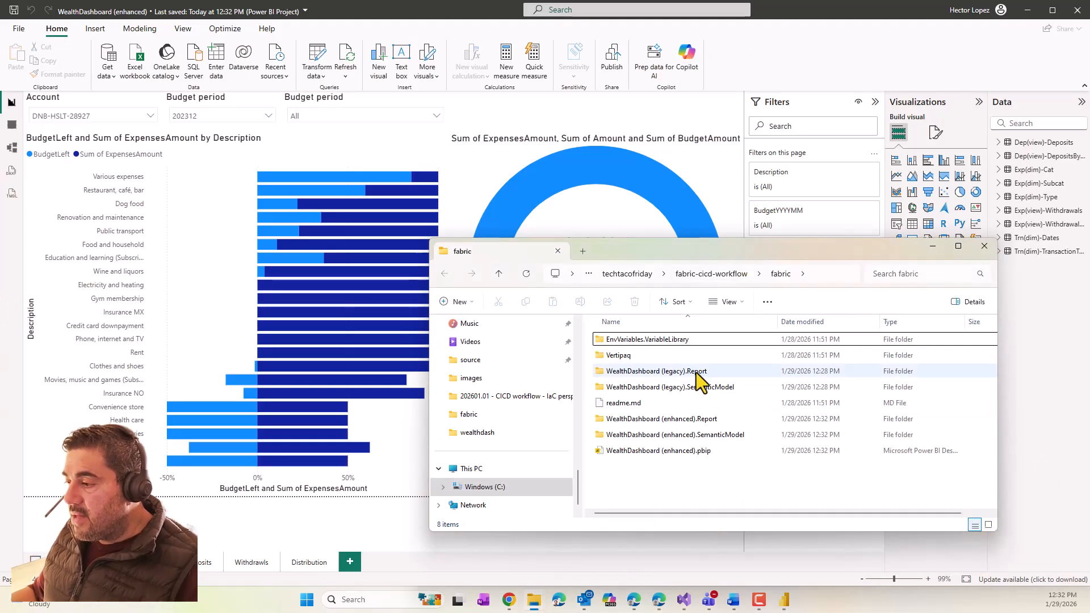
pyautogui.click(687, 372)
pyautogui.keyDown('shift'); pyautogui.click(667, 388); pyautogui.keyUp('shift')
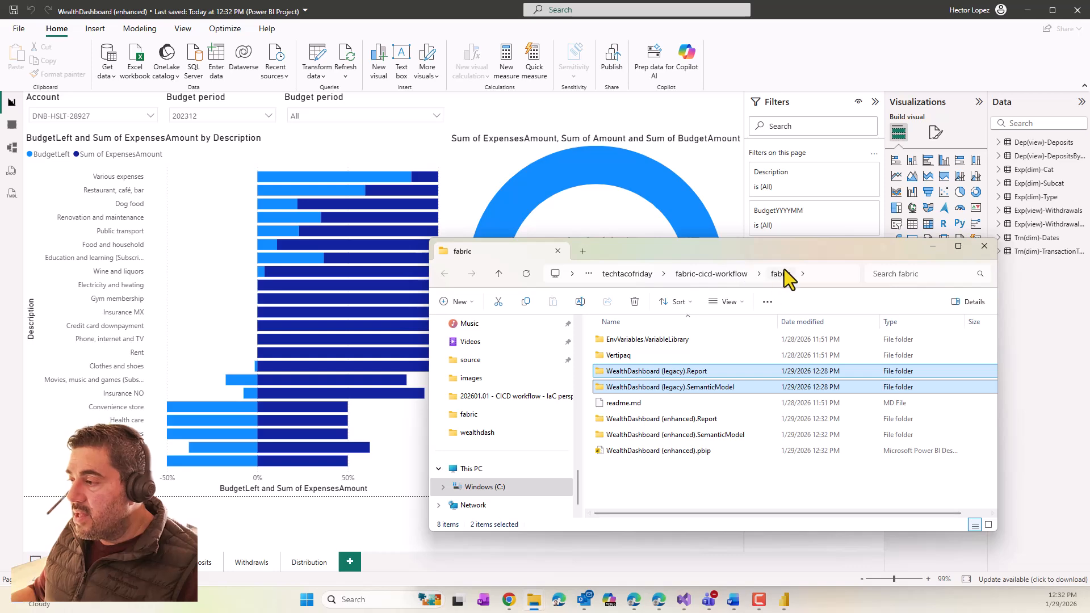
pyautogui.click(652, 418)
pyautogui.keyDown('shift'); pyautogui.click(657, 434); pyautogui.keyUp('shift')
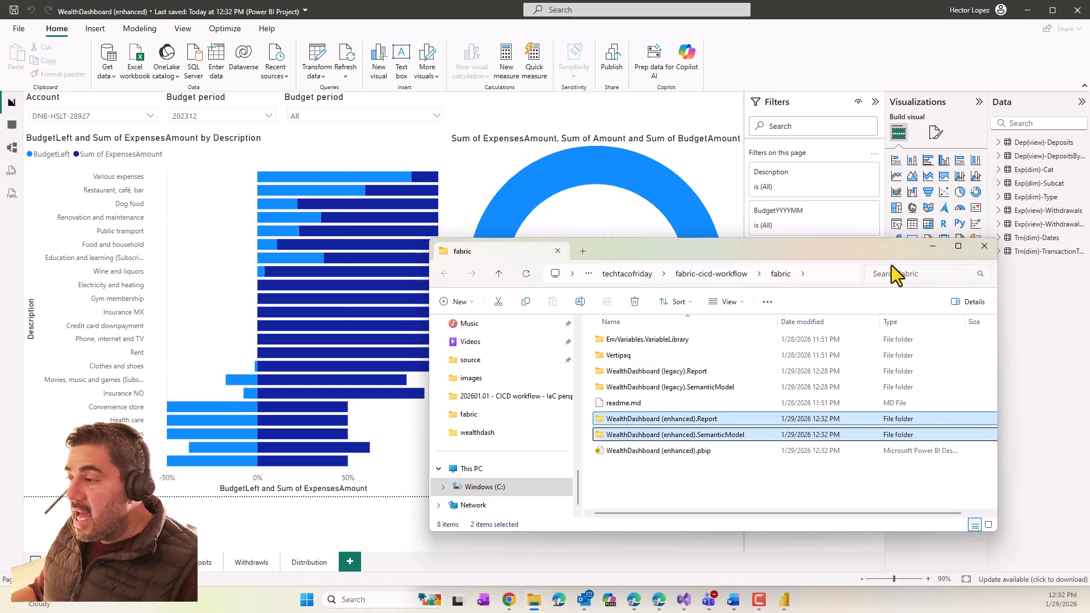
pyautogui.moveTo(811, 248); pyautogui.dragTo(709, 82)
pyautogui.click(581, 289)
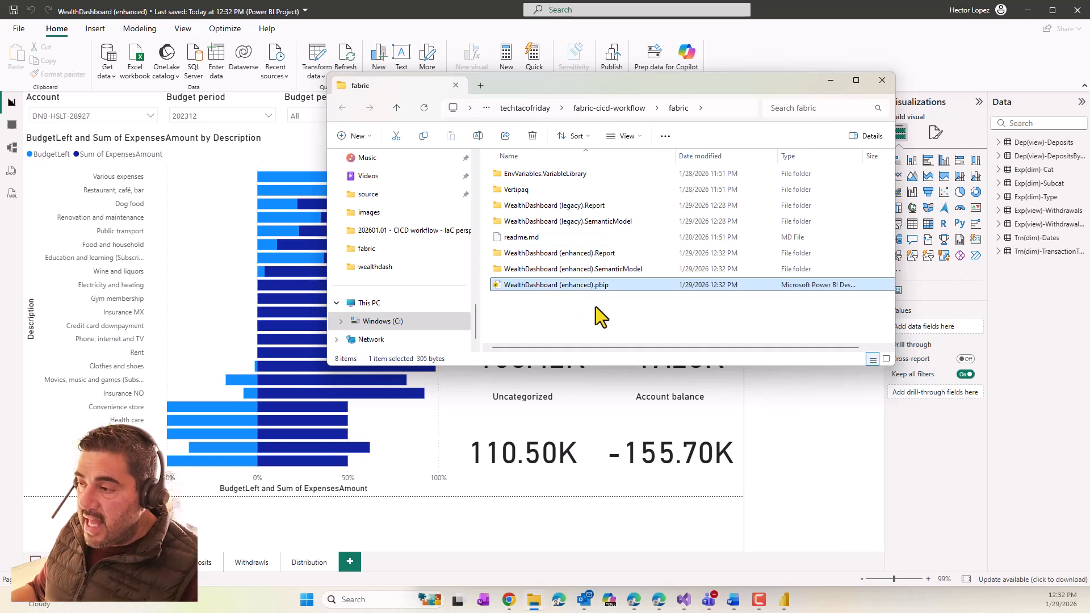
pyautogui.moveTo(610, 305); pyautogui.dragTo(524, 259)
pyautogui.click(566, 318)
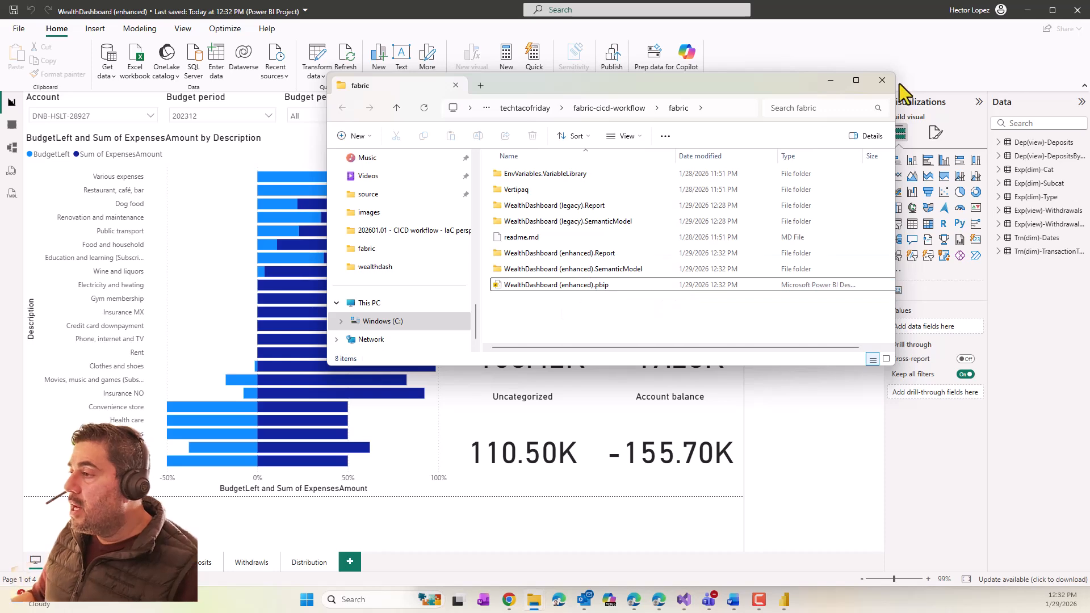
# Minimize the fabric folder, Power BI Desktop and wealthdash windows, and enlarge the Azure DevOps window above Visual Studio.
pyautogui.click(836, 81)
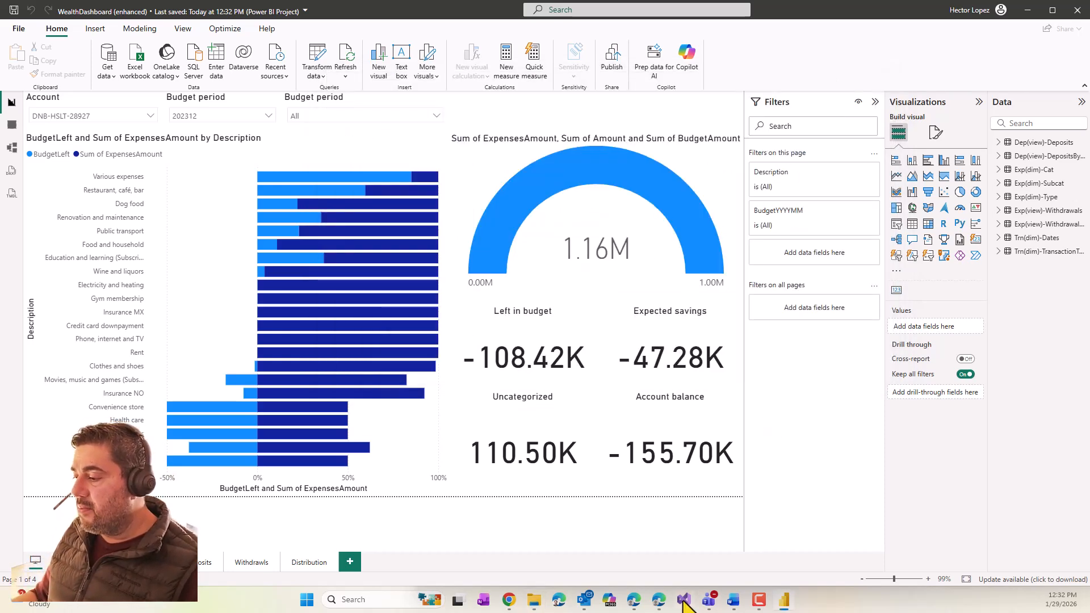
pyautogui.click(1025, 10)
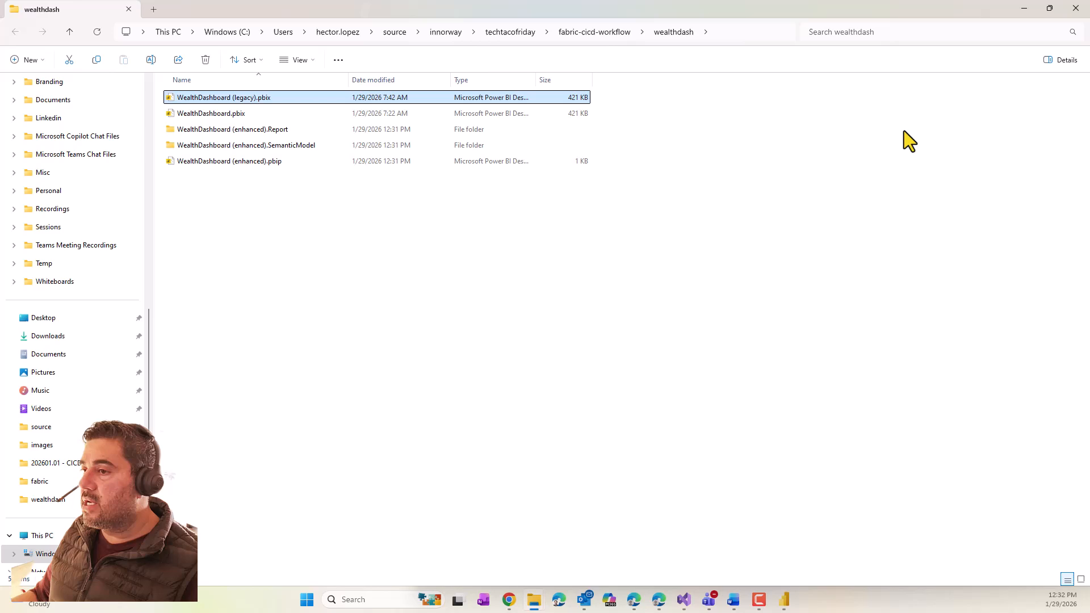
pyautogui.click(1024, 8)
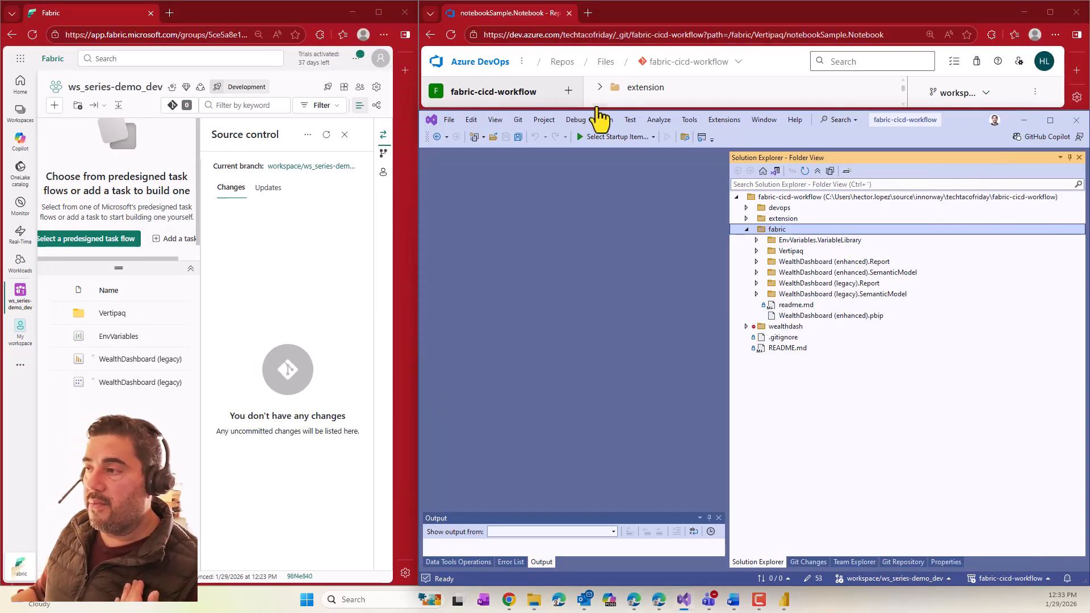
pyautogui.moveTo(594, 110); pyautogui.dragTo(622, 175)
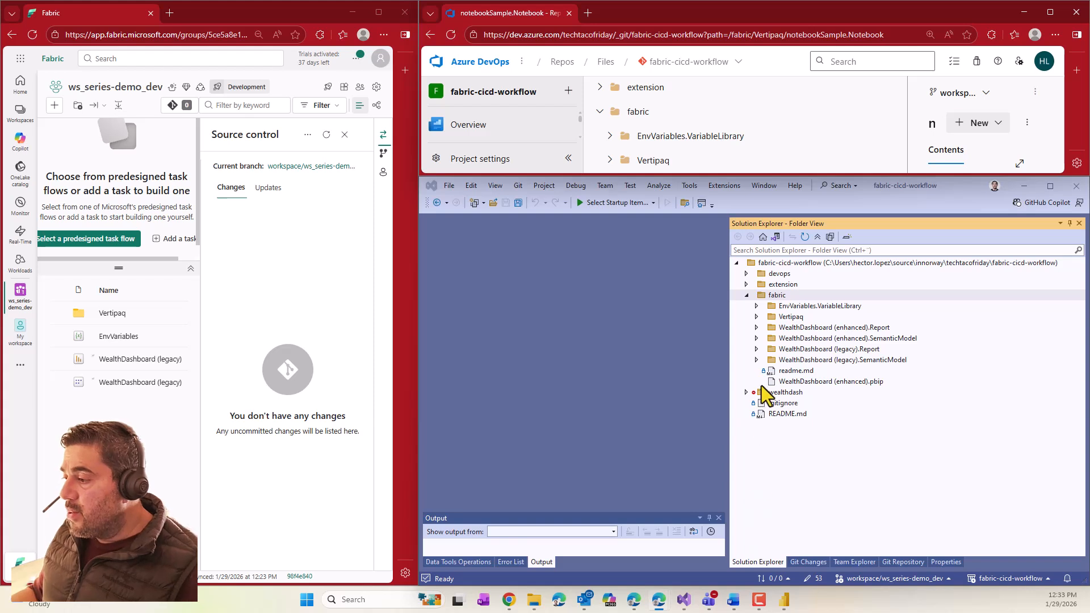
# Examine the contents of the legacy and enhanced WealthDashboard Report and SemanticModel folders in Solution Explorer.
pyautogui.click(756, 360)
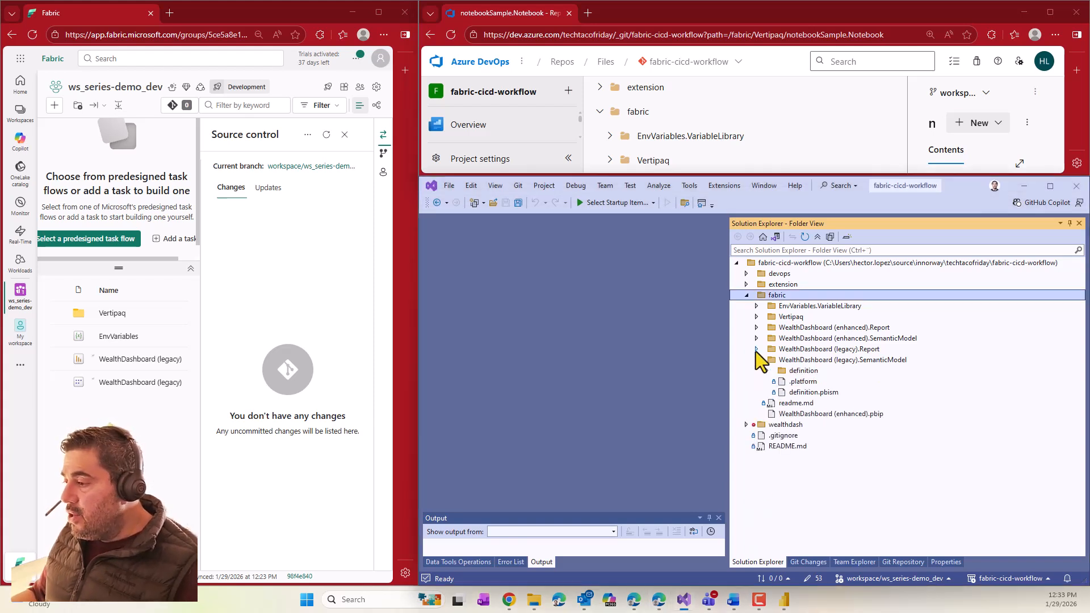
pyautogui.click(755, 349)
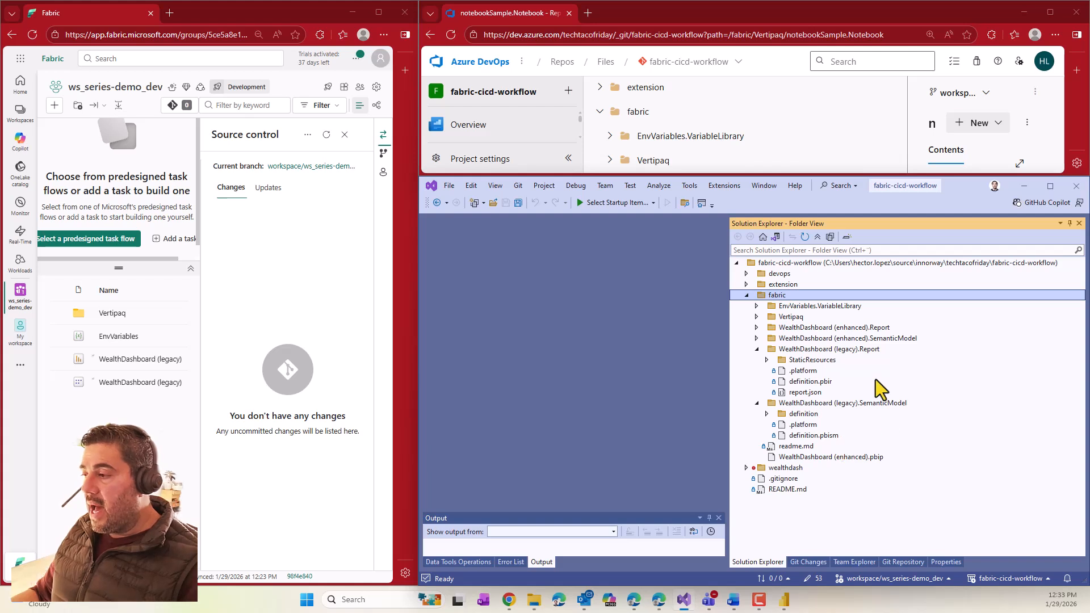
pyautogui.click(802, 457)
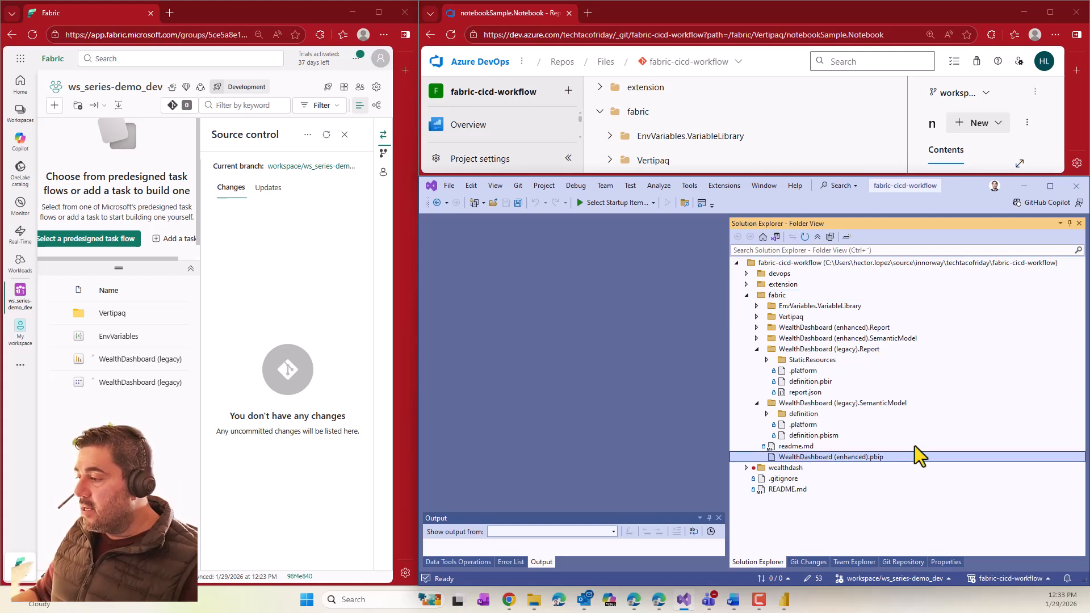
pyautogui.click(756, 349)
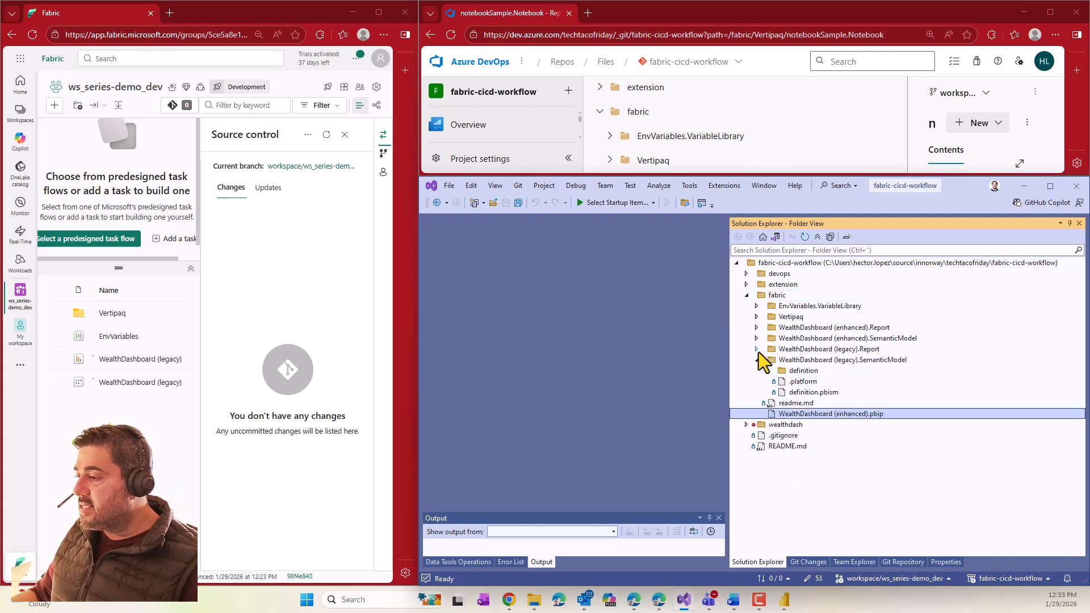
pyautogui.click(756, 360)
pyautogui.click(756, 338)
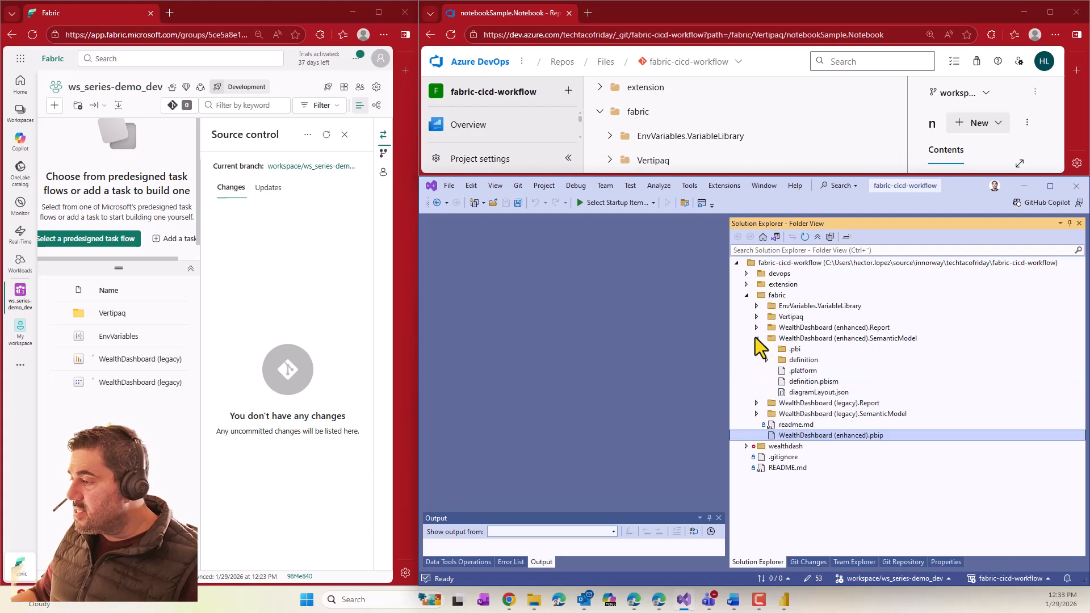
pyautogui.click(752, 323)
pyautogui.click(756, 328)
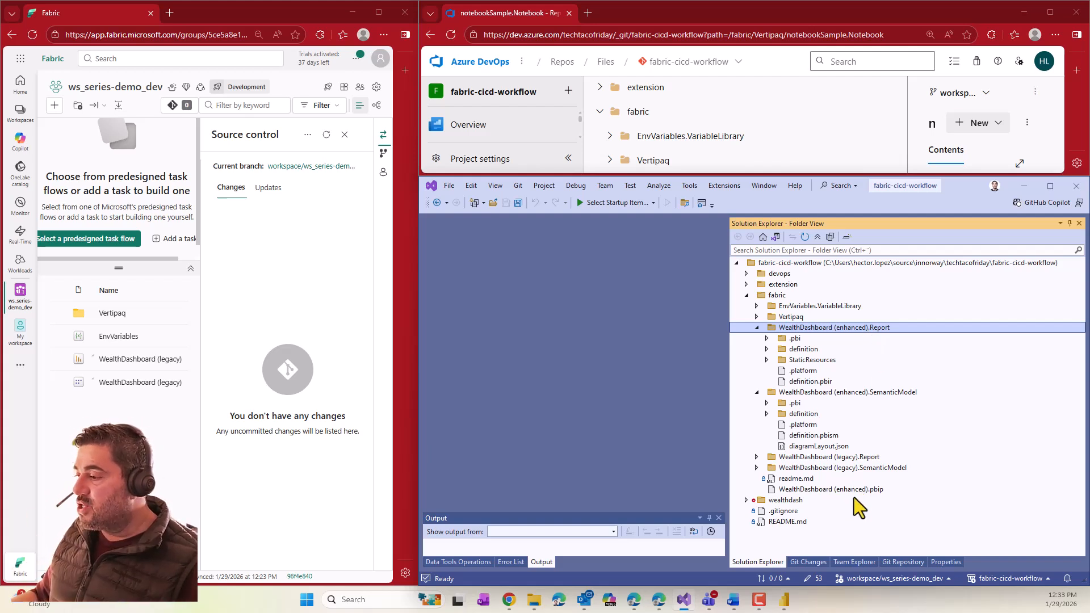
# Compare the enhanced and legacy WealthDashboard Report folders, then collapse the enhanced Report and SemanticModel folders.
pyautogui.click(824, 457)
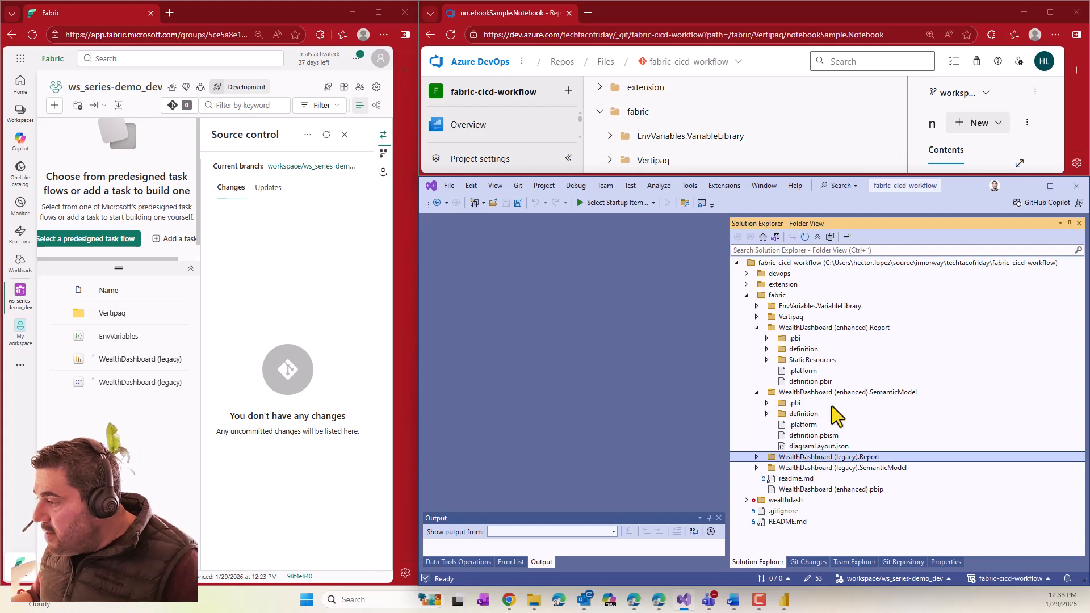
pyautogui.keyDown('ctrl'); pyautogui.click(829, 328); pyautogui.keyUp('ctrl')
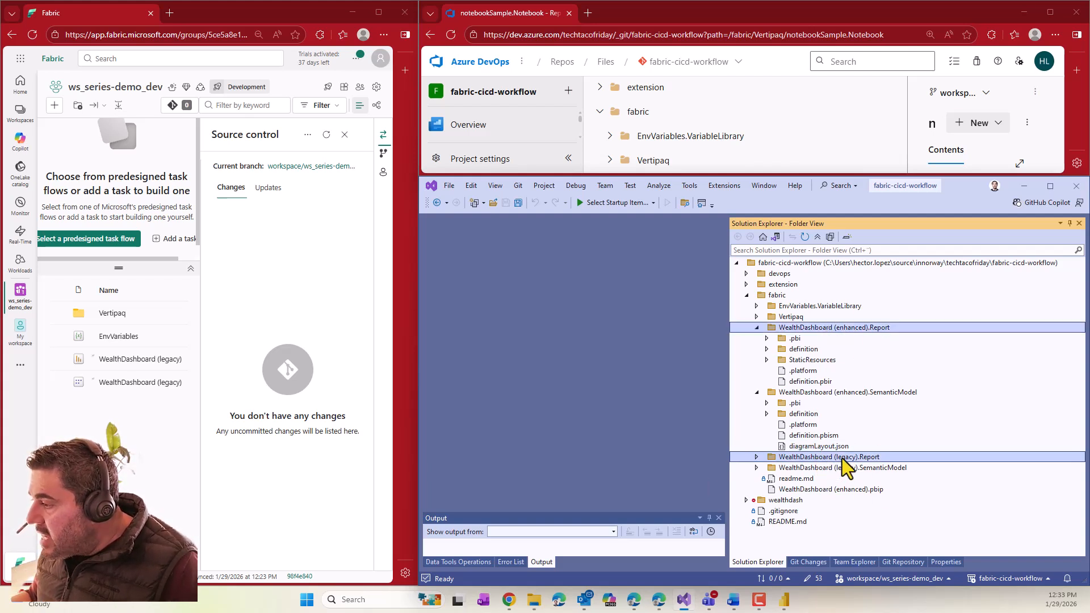
pyautogui.click(756, 457)
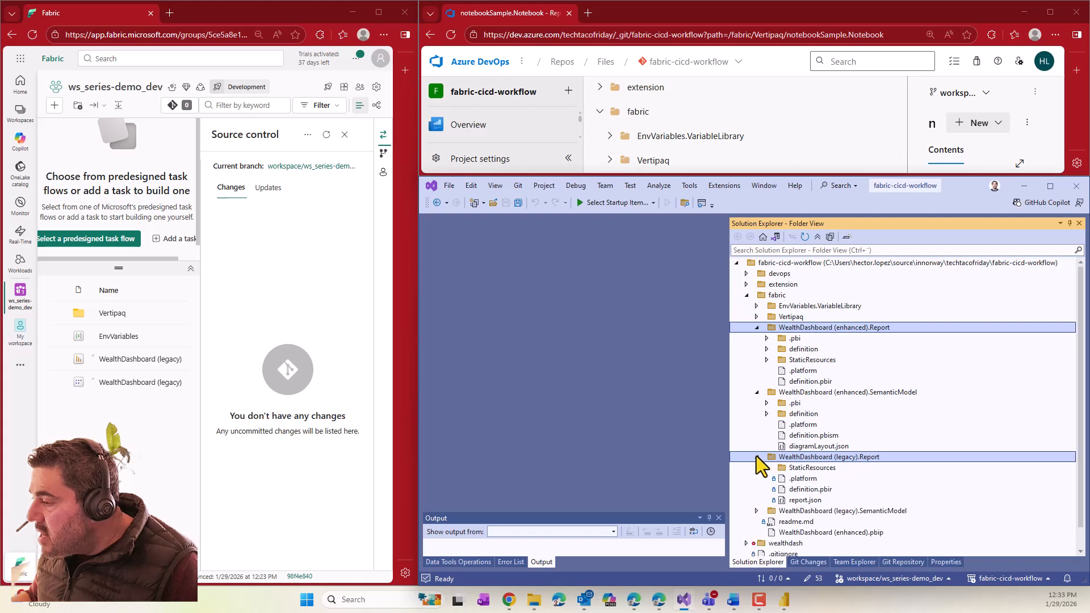
pyautogui.scroll(-1, 869, 470)
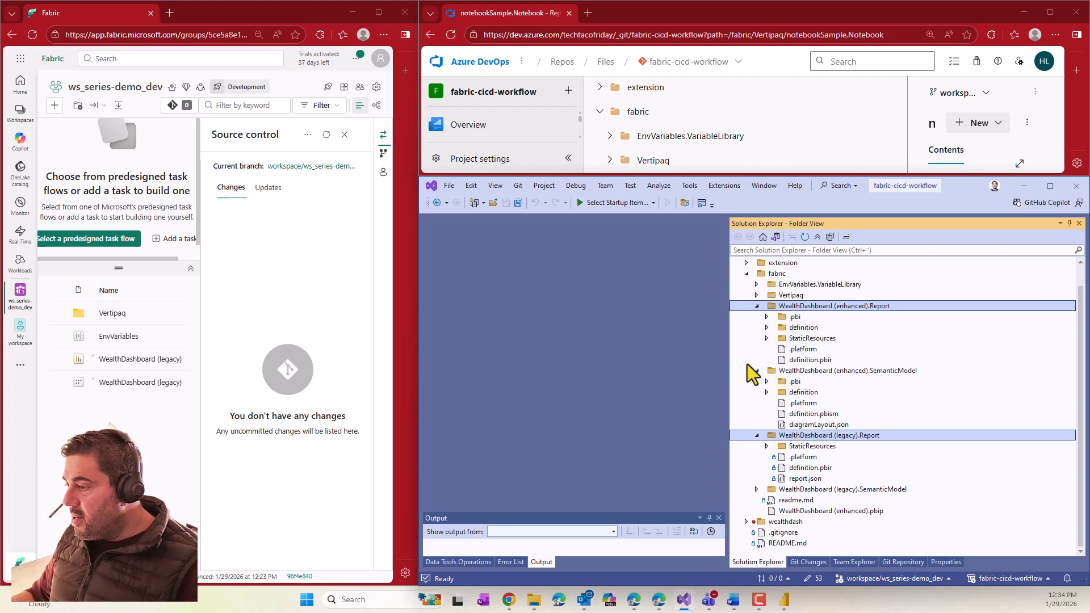
pyautogui.click(755, 307)
pyautogui.click(759, 338)
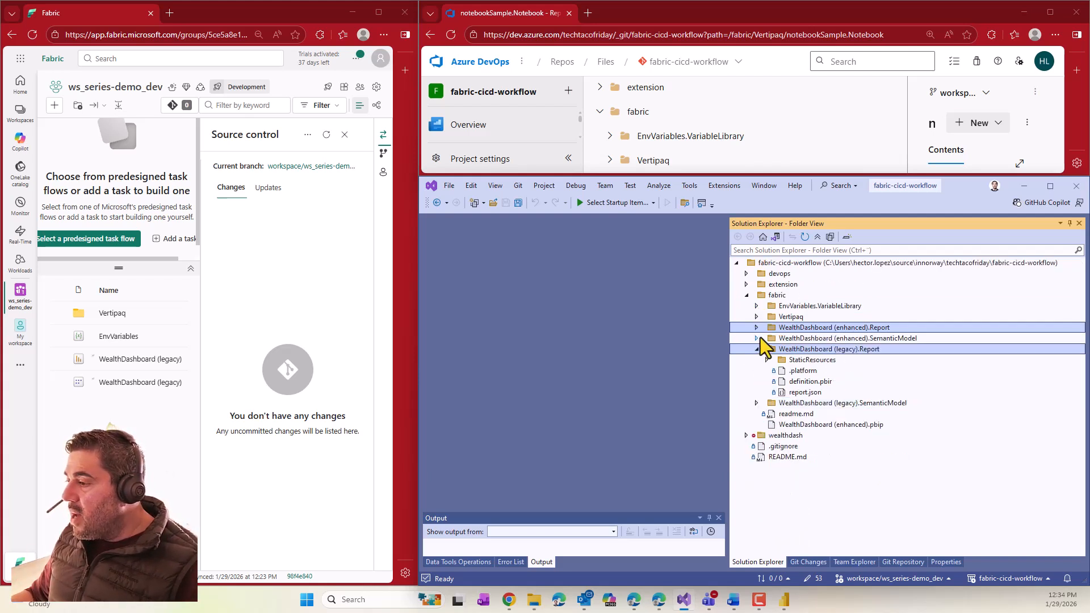
# Commit all changes with the message "This is my new report using enhanced PBIR" and push them to the workspace/ws_series-demo_dev branch.
pyautogui.click(808, 562)
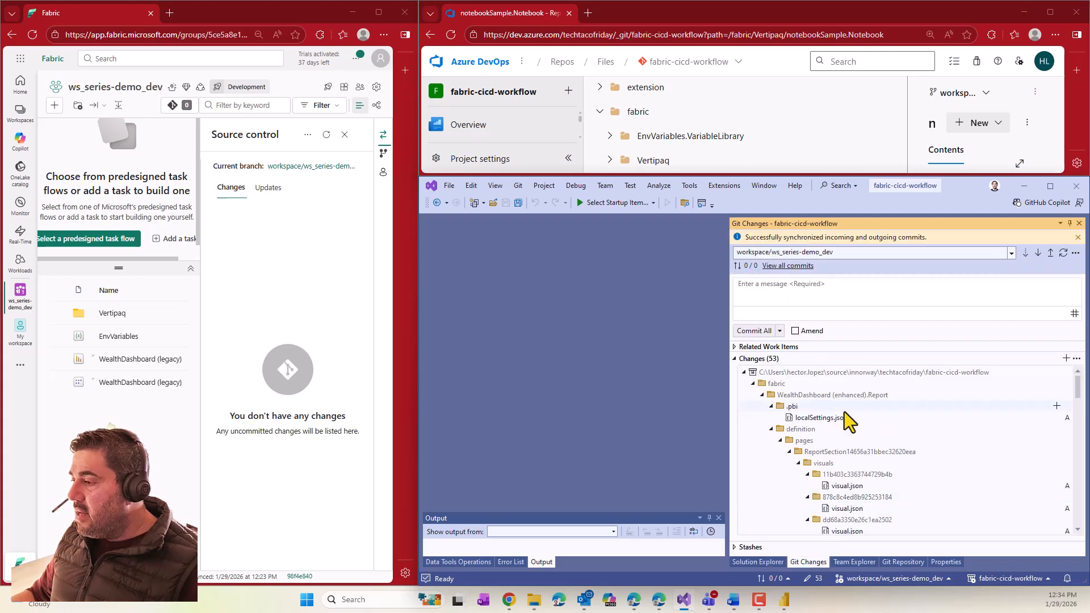
pyautogui.click(762, 395)
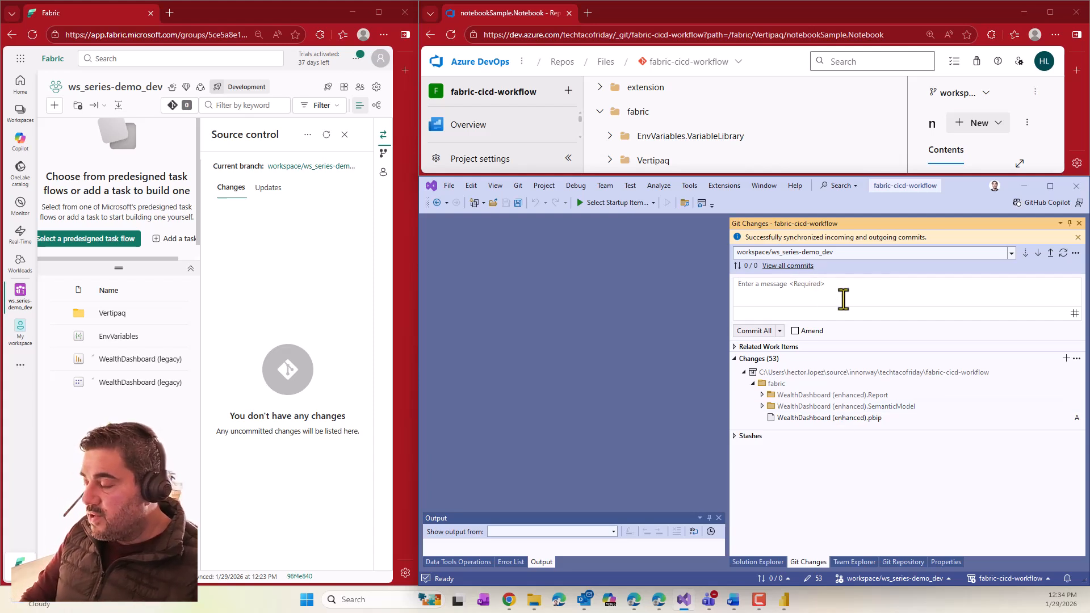
pyautogui.write('Th')
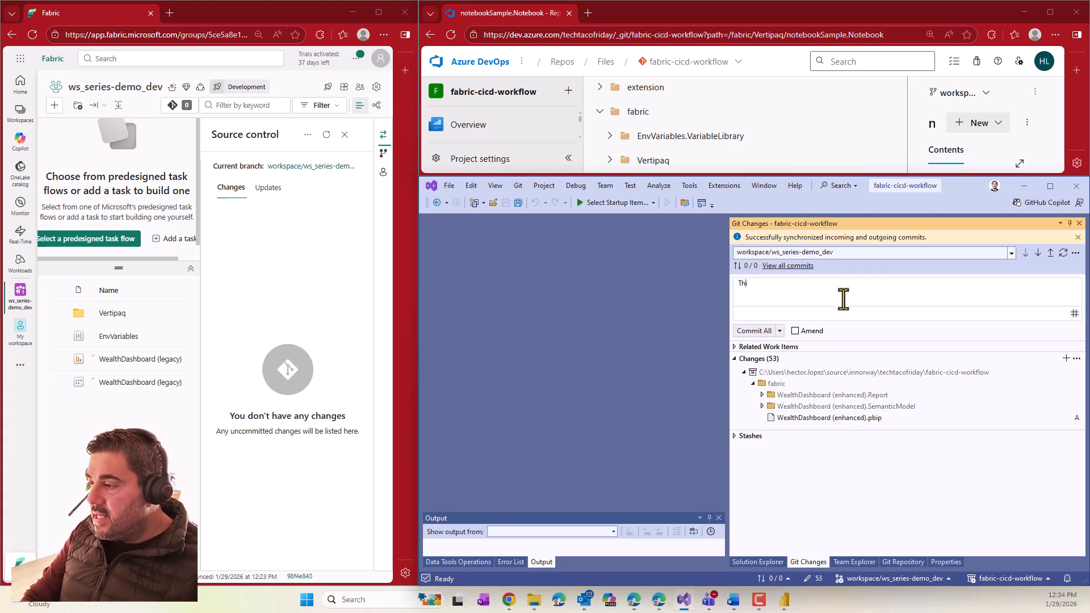
pyautogui.write('is is my new enh')
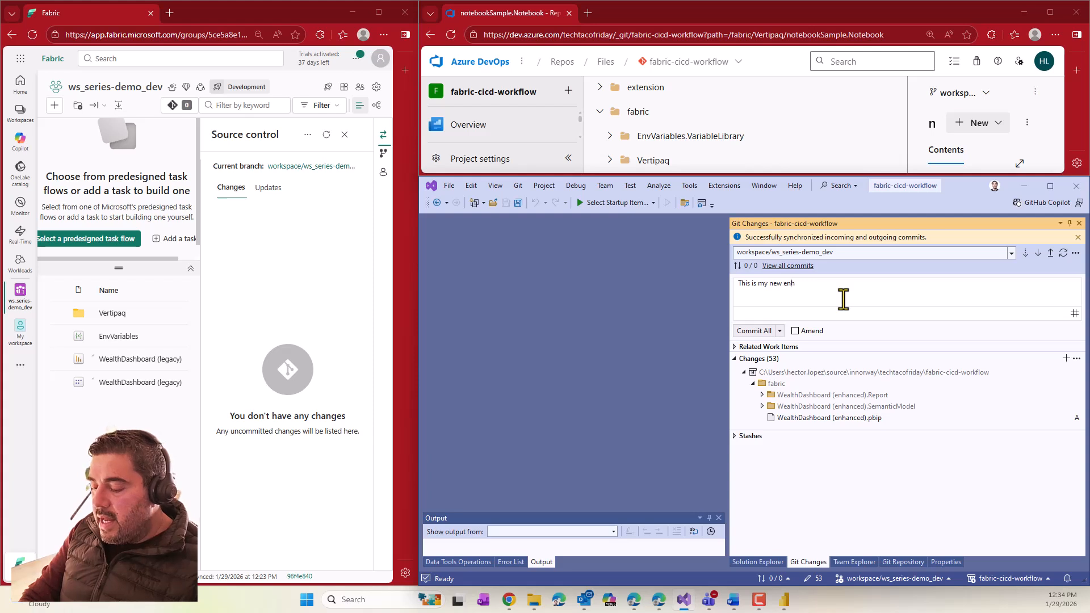
pyautogui.write('anced ')
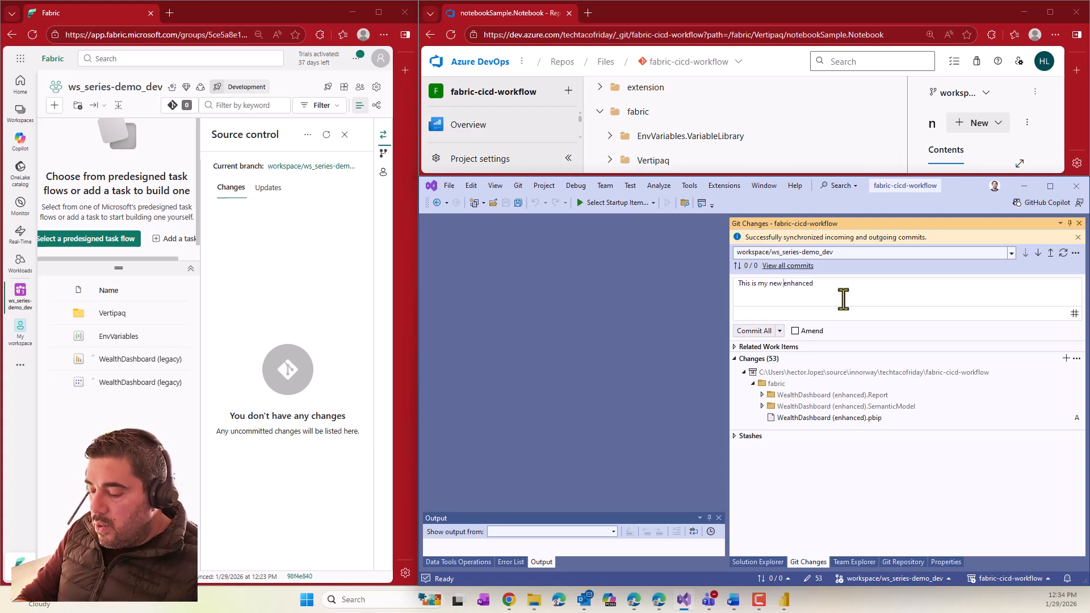
pyautogui.write('report ')
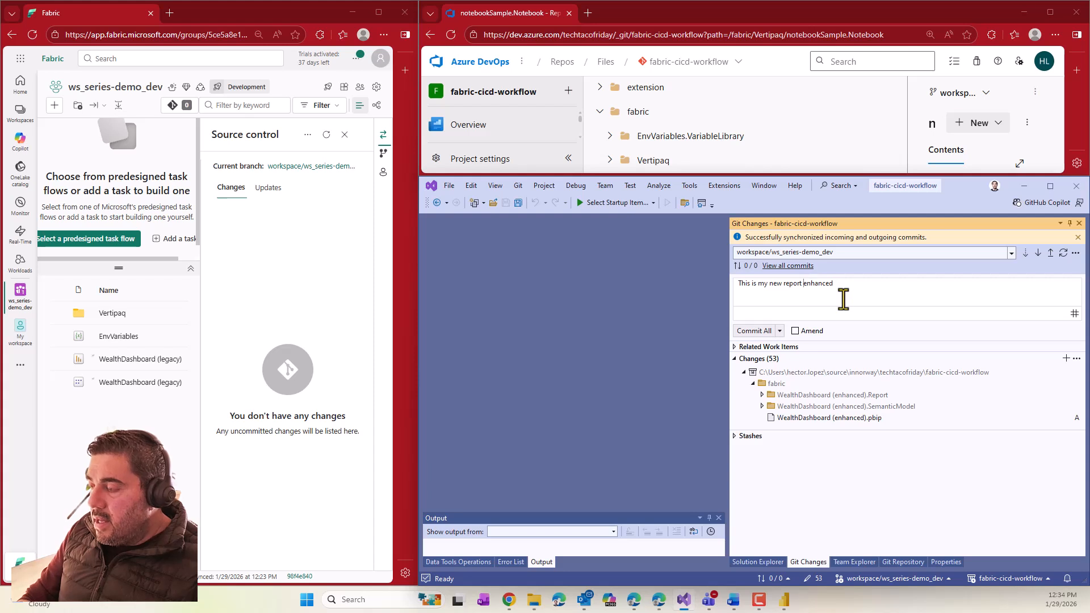
pyautogui.write('using')
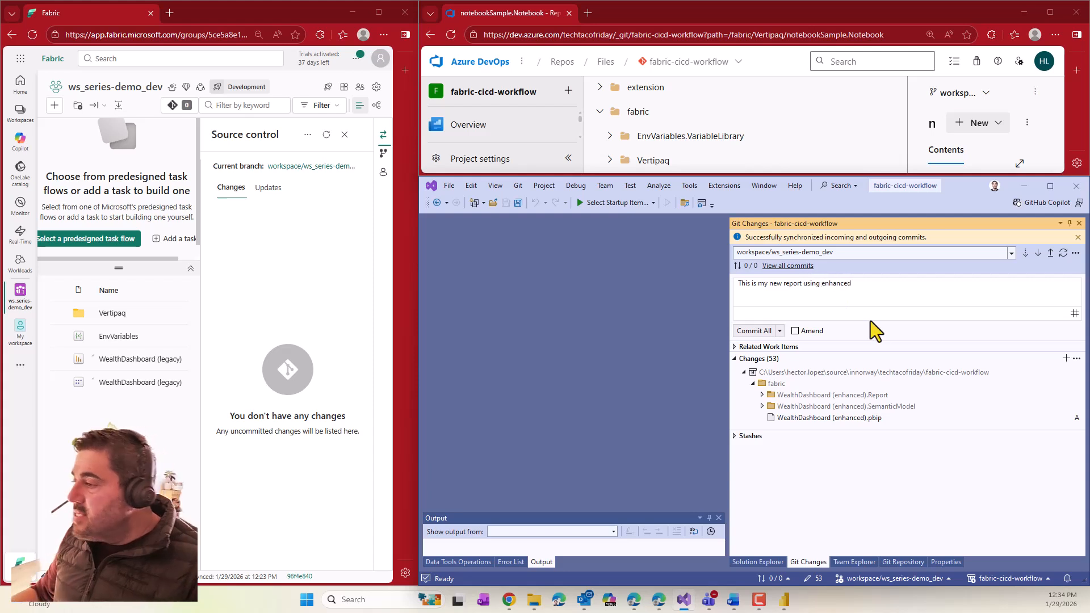
pyautogui.click(872, 287)
pyautogui.write('PB')
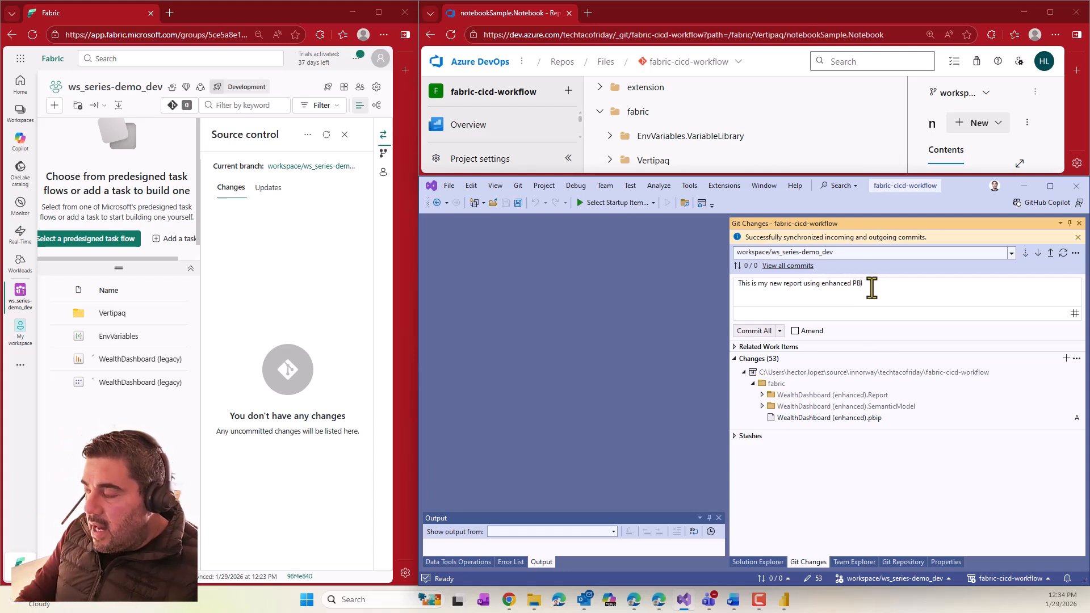
pyautogui.write('IR')
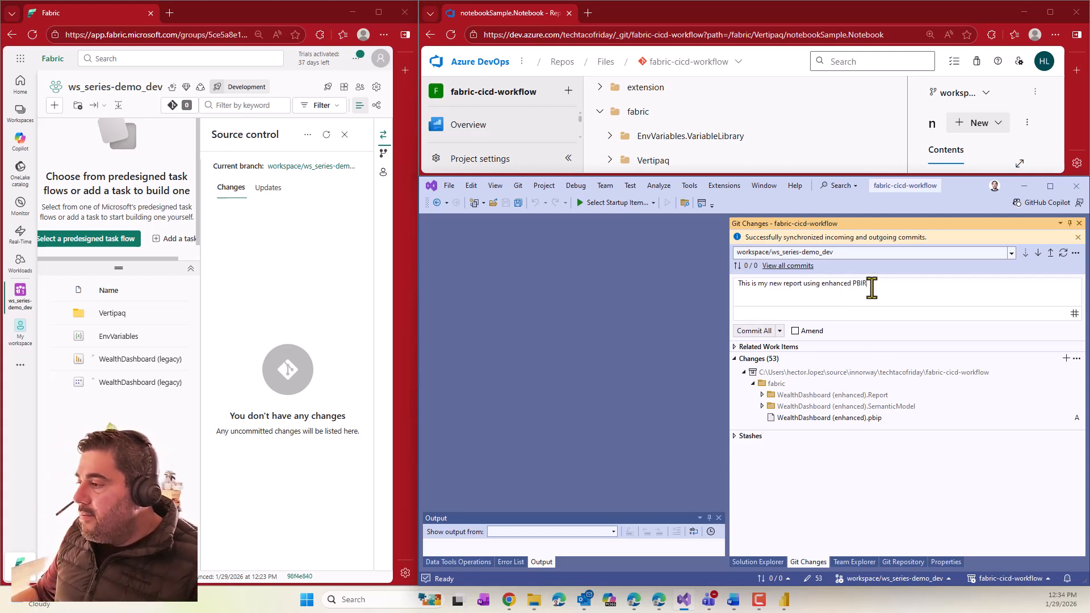
pyautogui.click(779, 330)
pyautogui.click(796, 358)
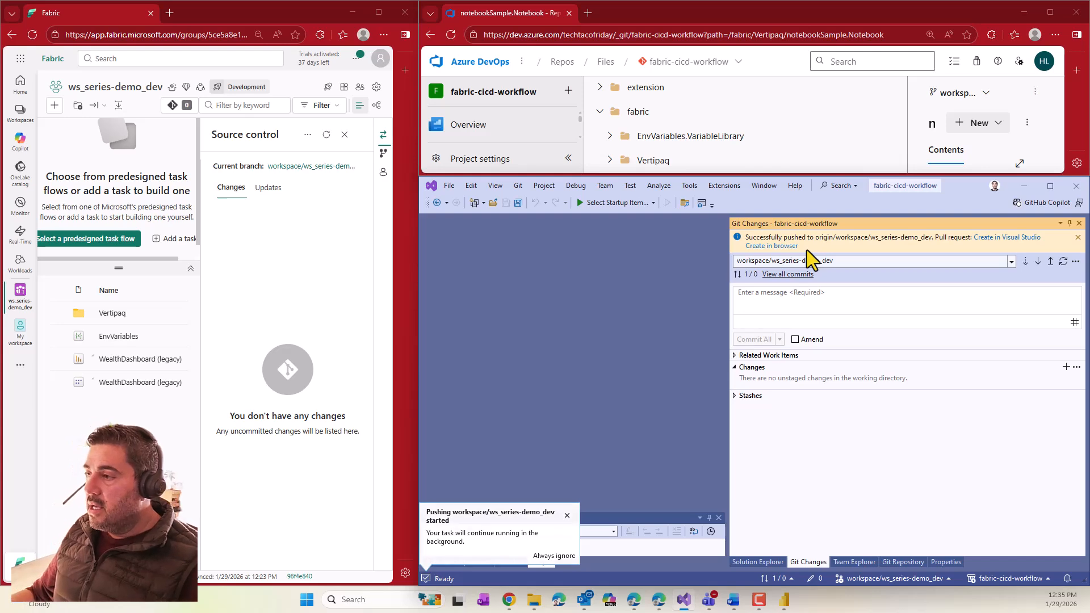
# Enlarge the Azure DevOps and Fabric windows, and apply all incoming Git updates to the ws_series-demo_dev workspace through source control.
pyautogui.moveTo(852, 175); pyautogui.dragTo(860, 354)
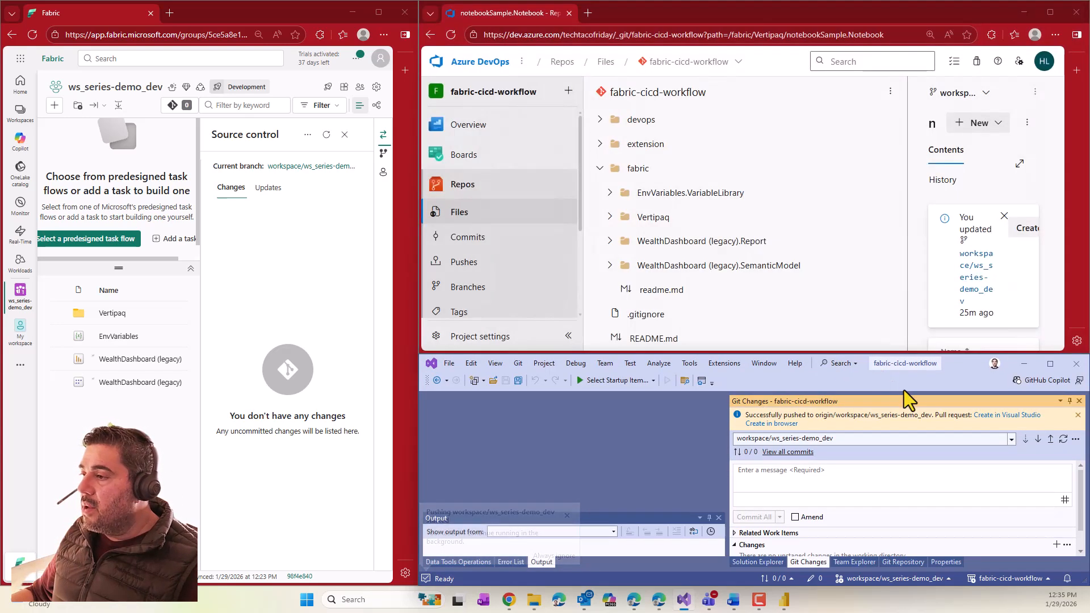
pyautogui.moveTo(418, 307); pyautogui.dragTo(602, 309)
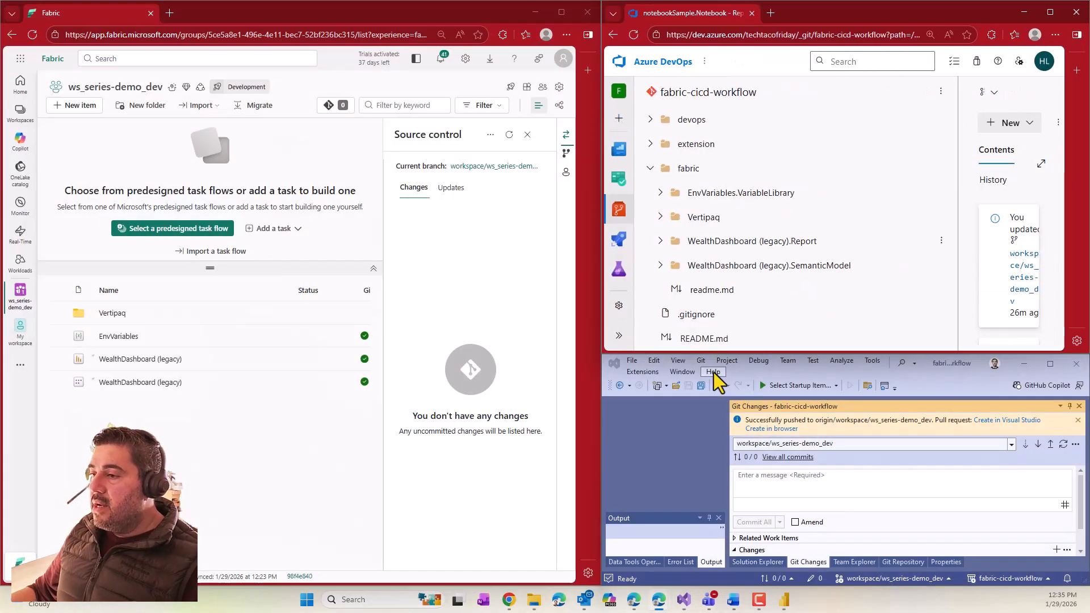
pyautogui.click(527, 135)
pyautogui.click(329, 106)
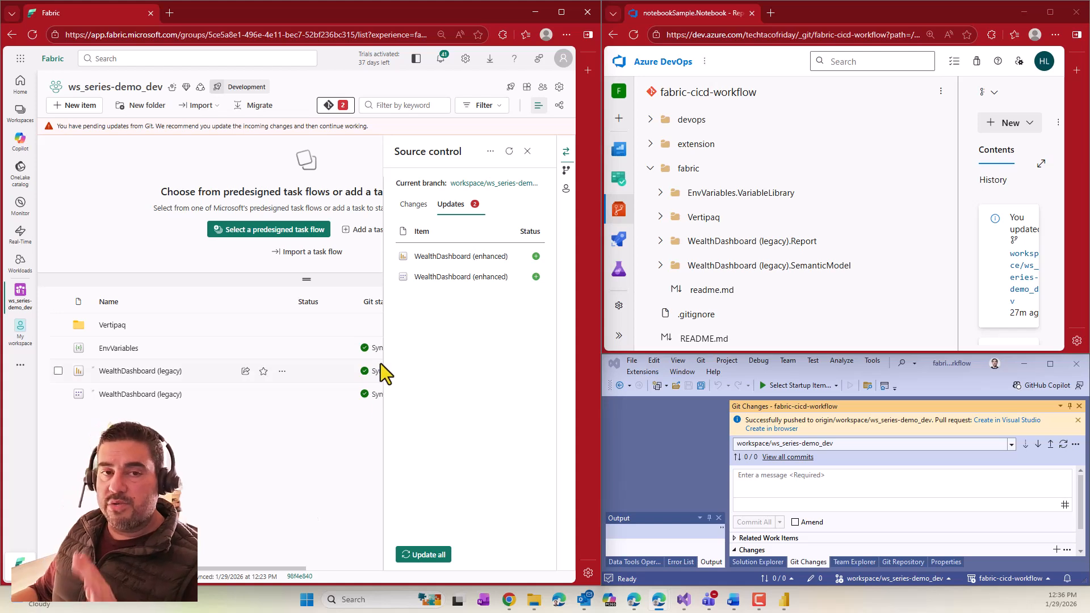
pyautogui.click(426, 556)
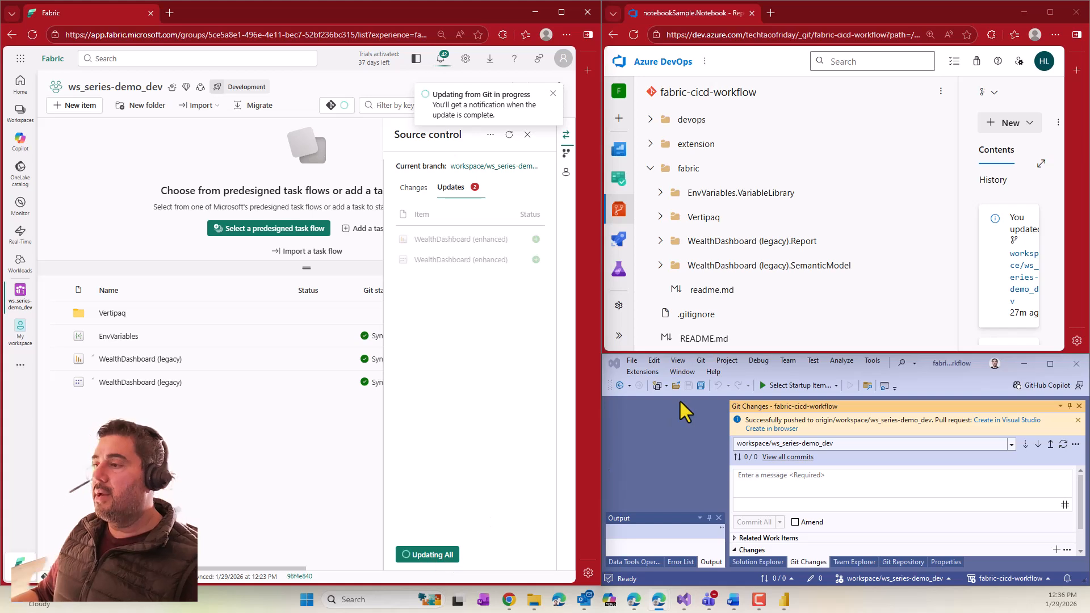
# Reload the Azure DevOps repository and check the fabric folder for the enhanced project files, collapsing the Vertipaq folder.
pyautogui.click(633, 34)
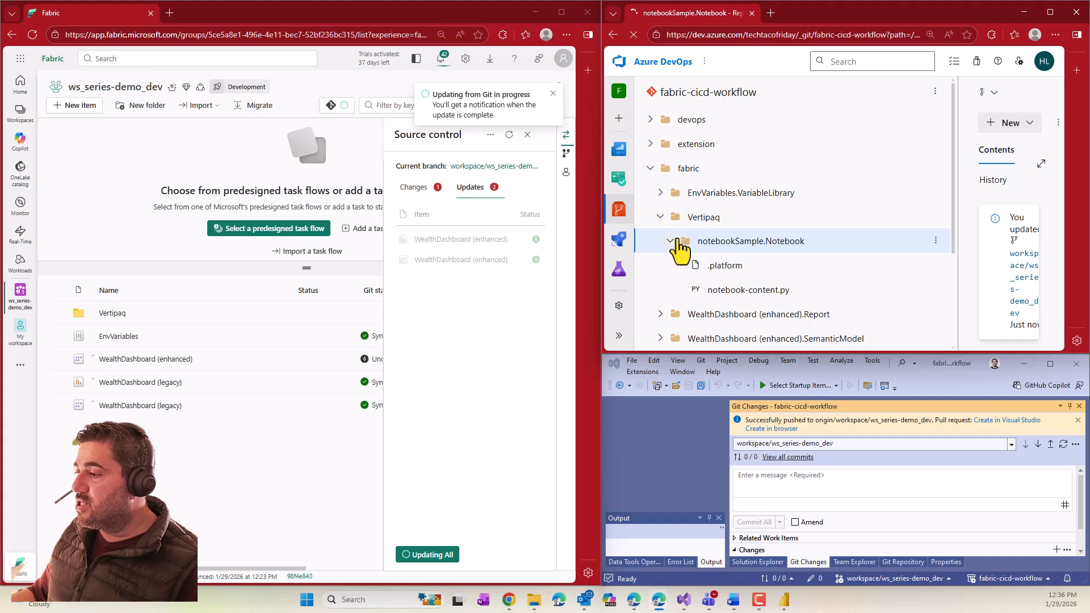
pyautogui.click(669, 236)
pyautogui.scroll(-1, 784, 287)
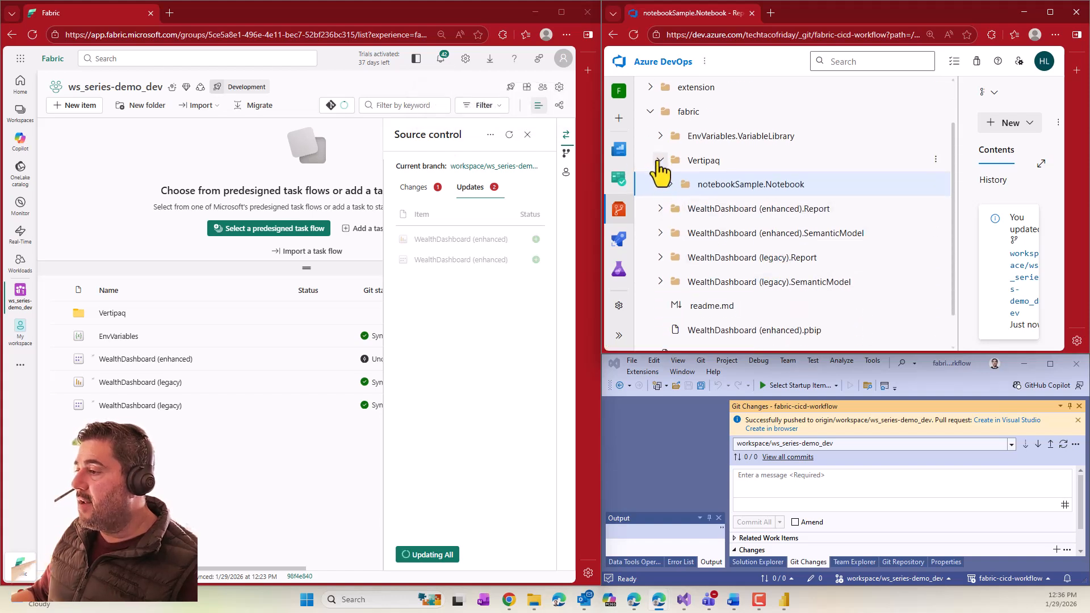
pyautogui.click(660, 160)
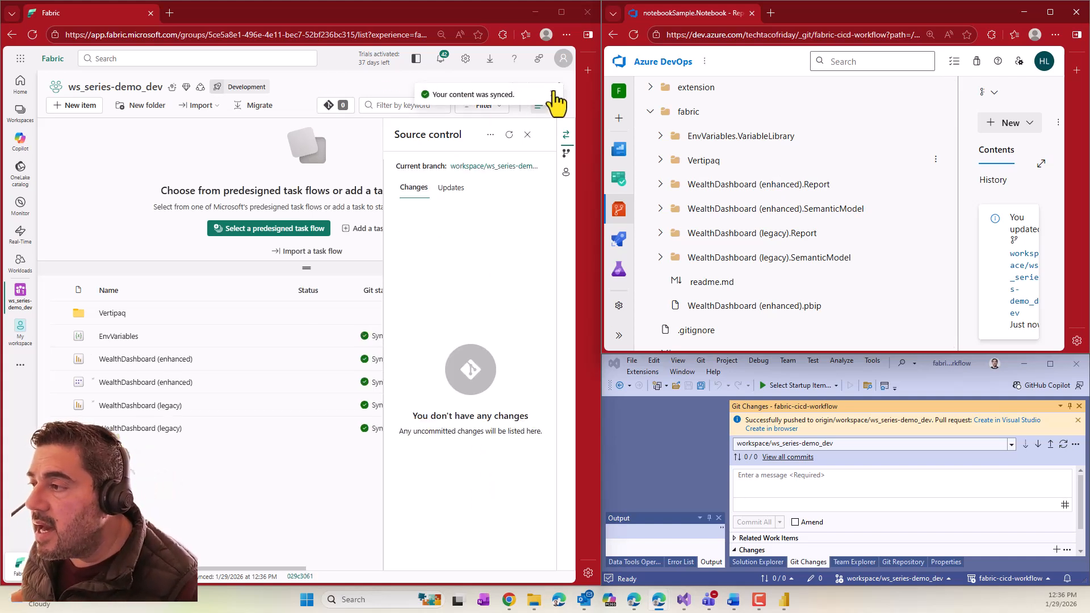
# Close the source control pane in Fabric and view the WealthDashboard (enhanced) report in a wider browser window.
pyautogui.click(553, 94)
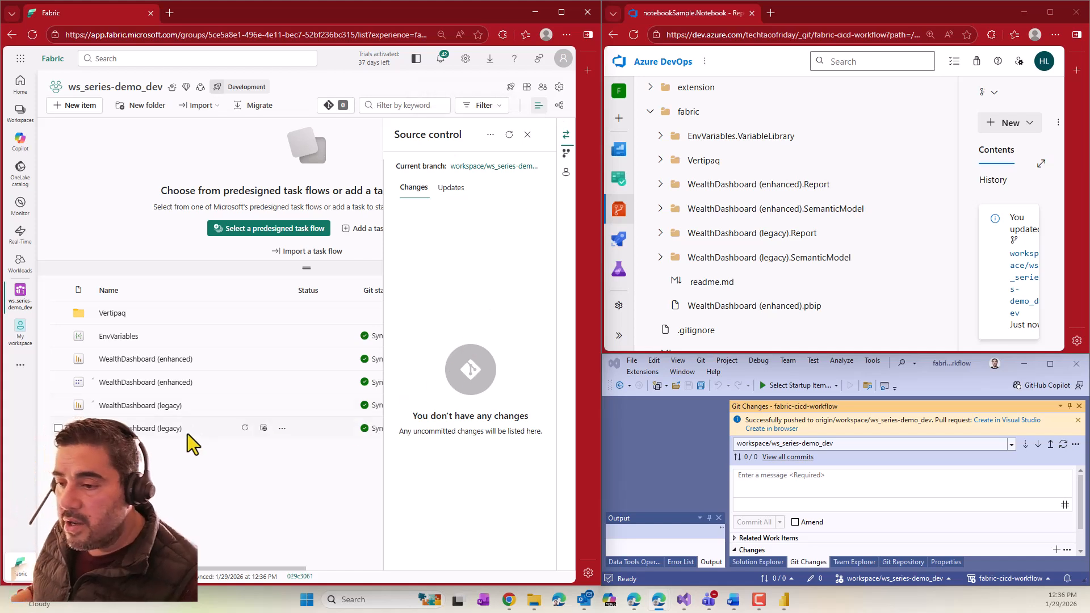
pyautogui.click(527, 135)
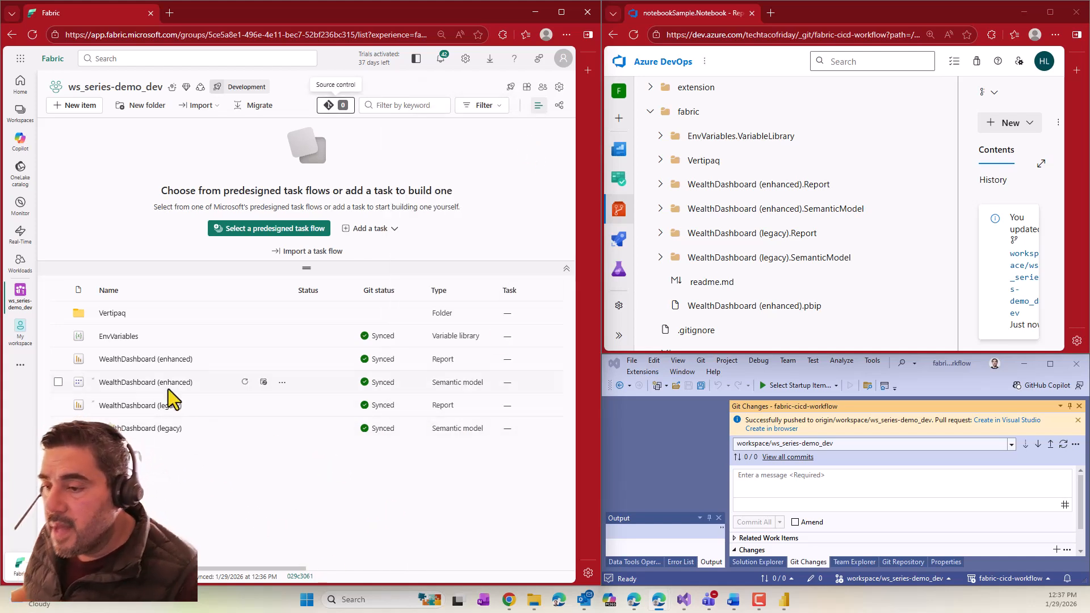
pyautogui.click(144, 361)
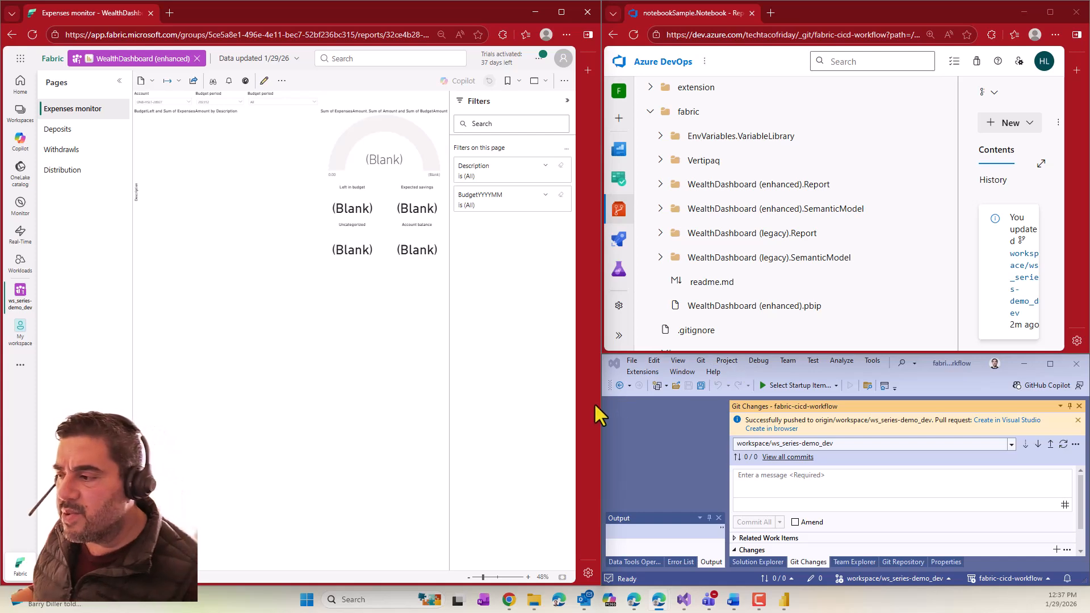
pyautogui.moveTo(600, 410); pyautogui.dragTo(723, 432)
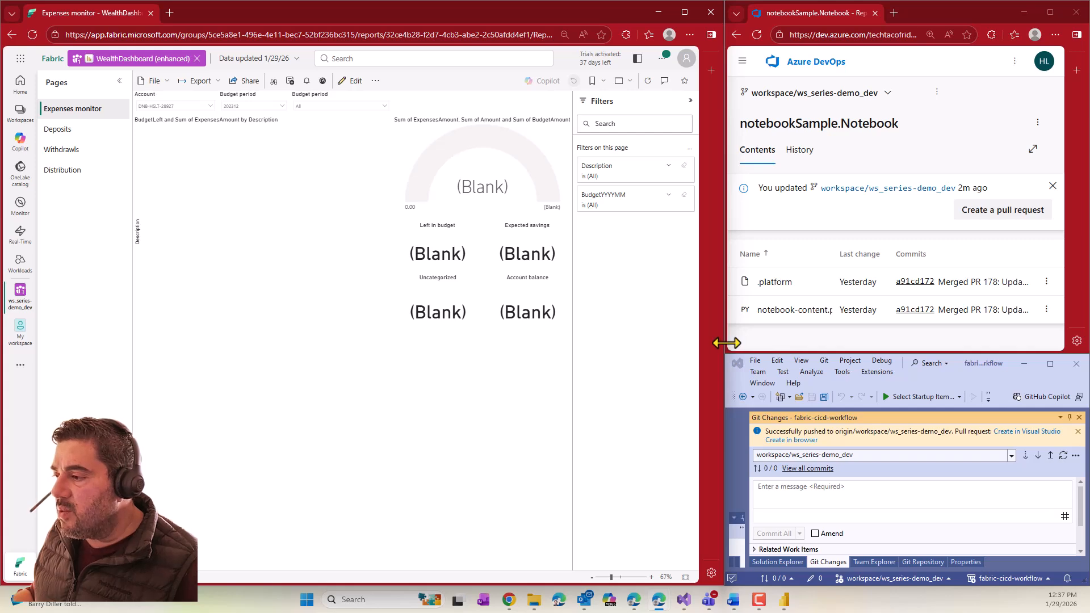
# Narrow the Fabric window, give Visual Studio more height below Azure DevOps, and switch to the enhanced report in Power BI Desktop.
pyautogui.moveTo(727, 343); pyautogui.dragTo(477, 316)
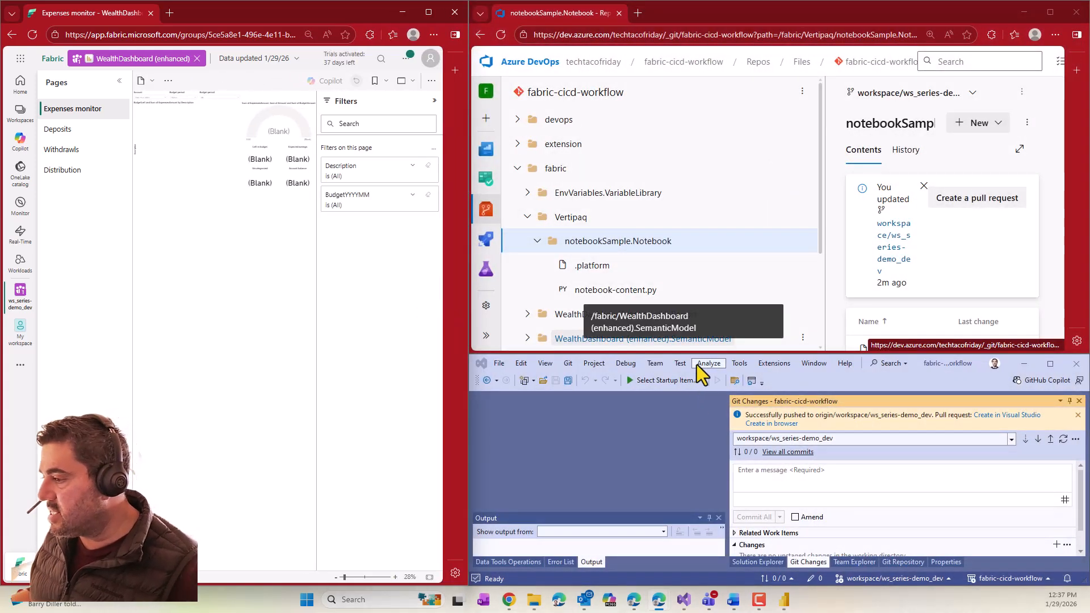
pyautogui.moveTo(701, 353); pyautogui.dragTo(724, 233)
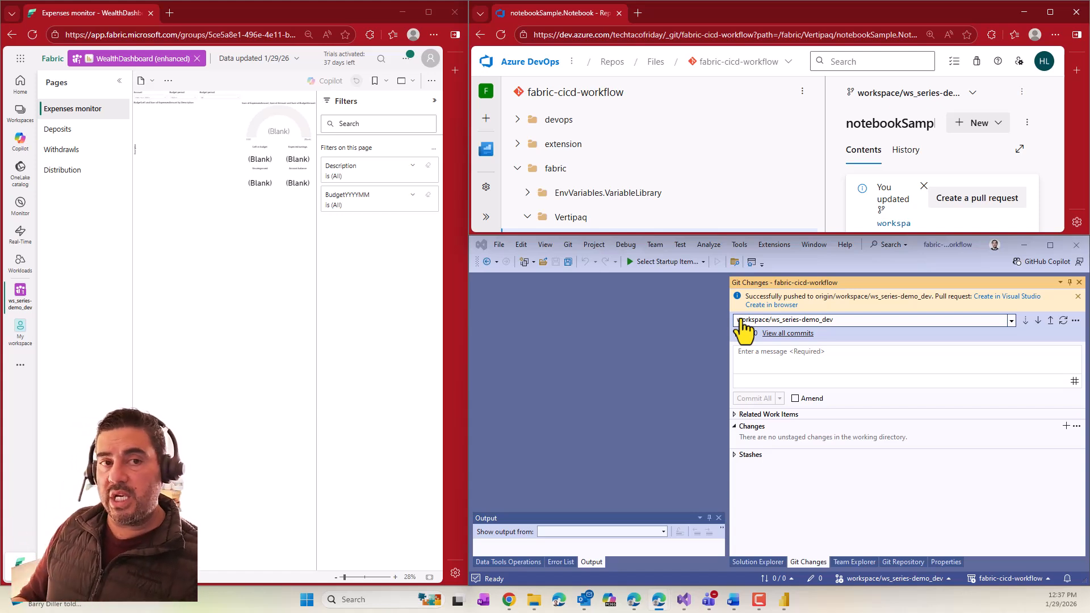
pyautogui.click(783, 599)
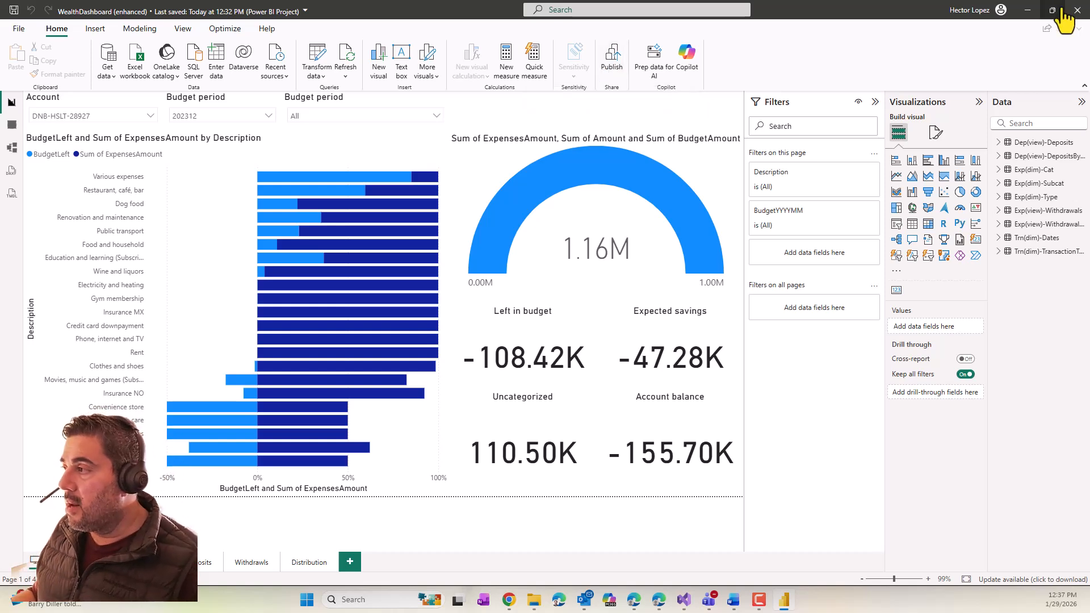
# Minimize Power BI Desktop, then close the WealthDashboard (enhanced) report in Fabric and widen the Fabric window to show the workspace items.
pyautogui.click(1027, 10)
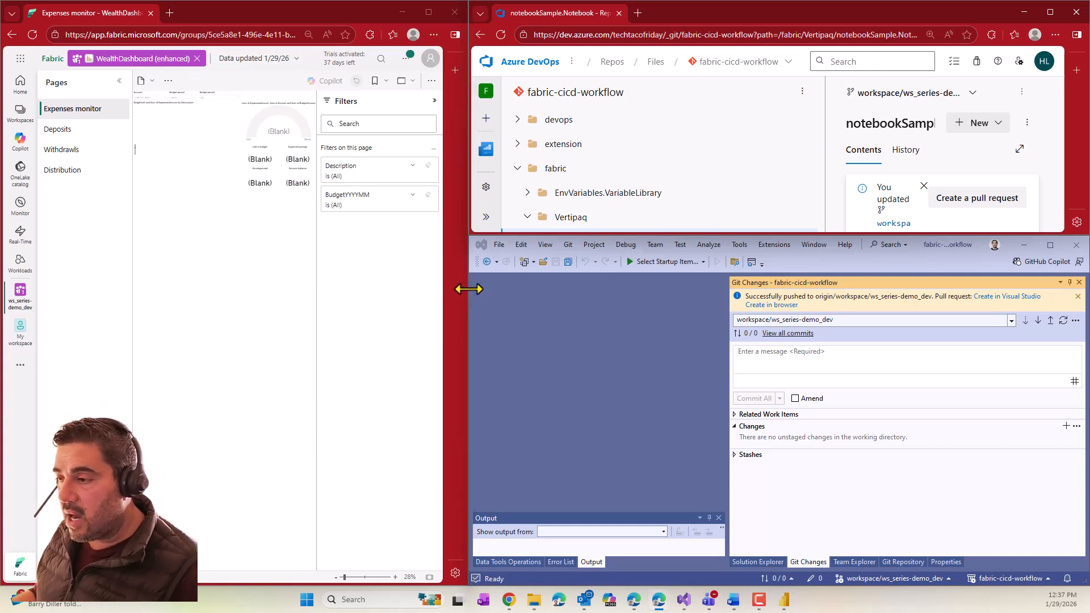
pyautogui.click(594, 284)
pyautogui.moveTo(466, 310); pyautogui.dragTo(625, 310)
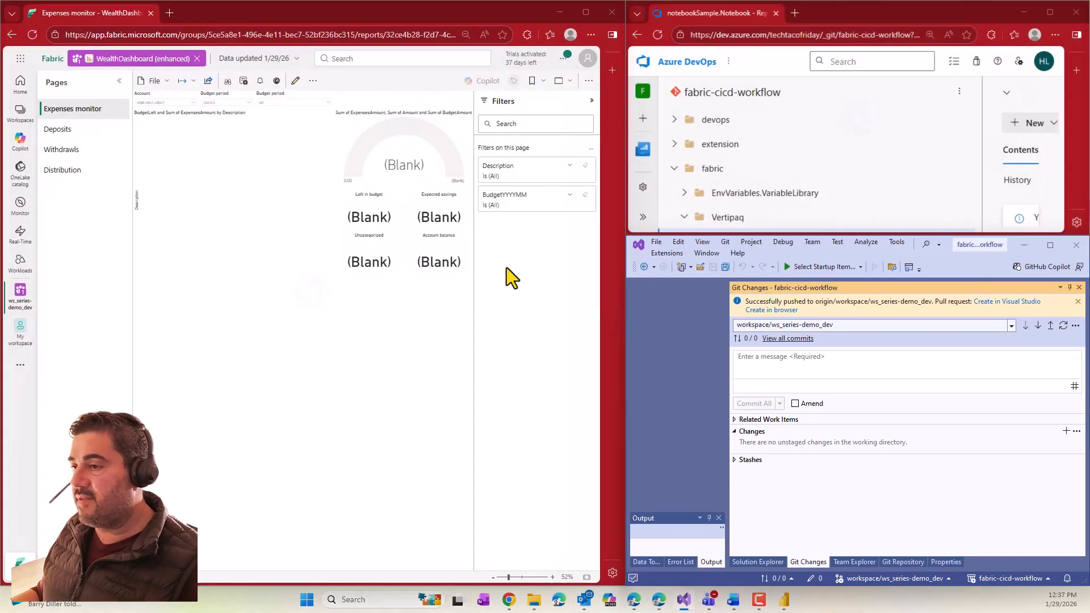
pyautogui.click(197, 58)
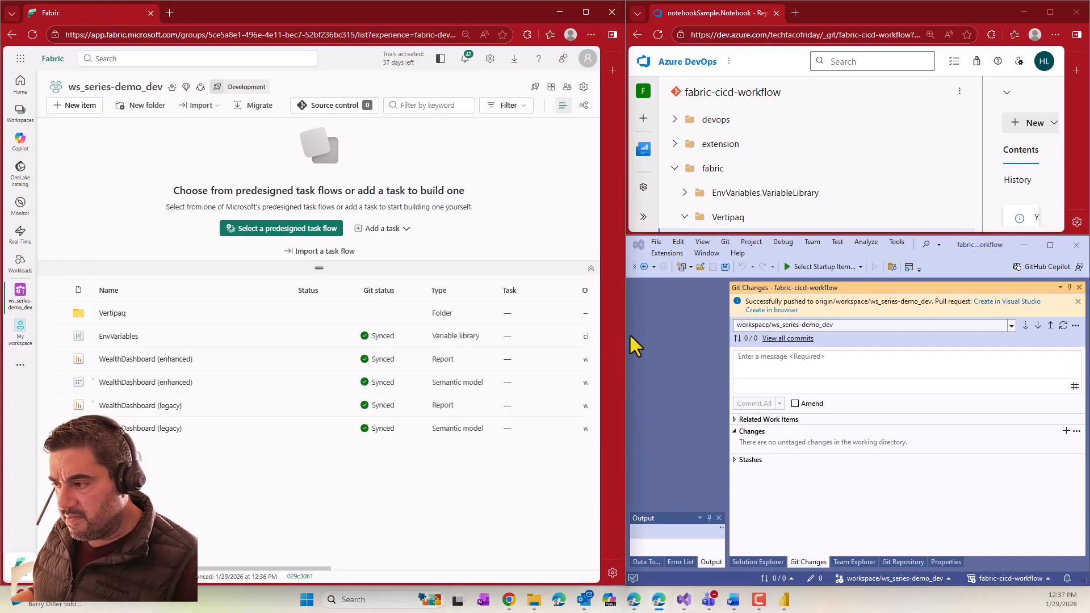
pyautogui.moveTo(625, 334); pyautogui.dragTo(684, 352)
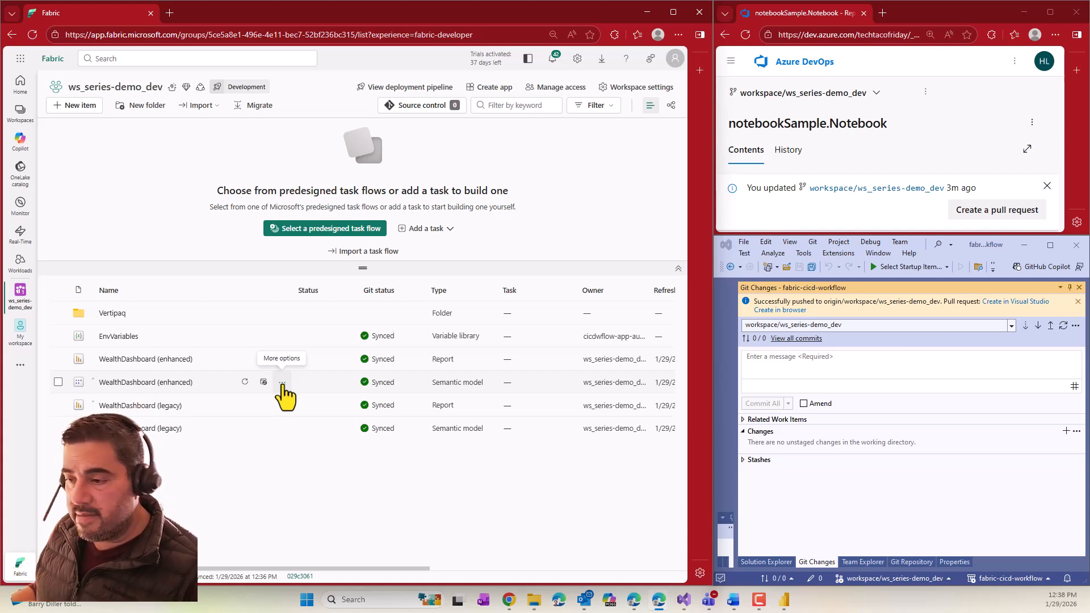
# Open the settings of the WealthDashboard (enhanced) semantic model and expand its gateway and cloud connections.
pyautogui.click(281, 384)
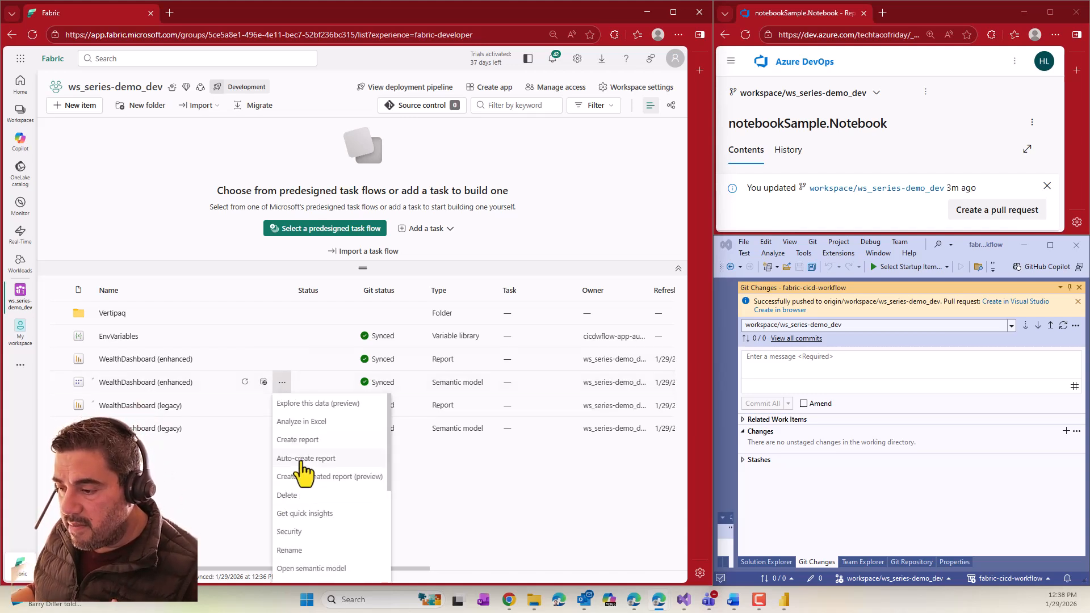
pyautogui.scroll(-2, 306, 483)
pyautogui.click(299, 536)
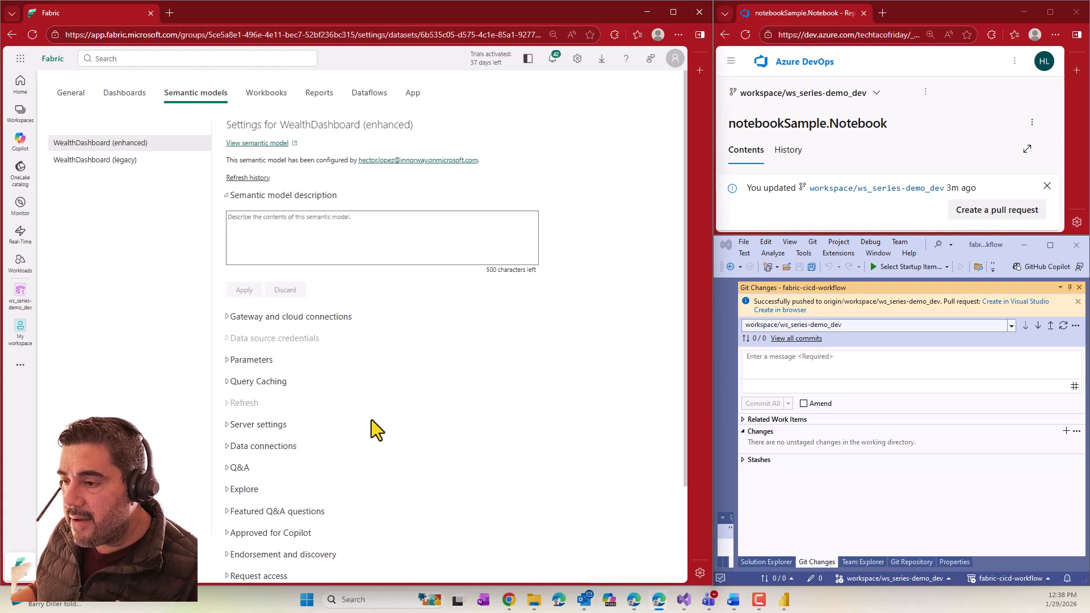
pyautogui.click(227, 319)
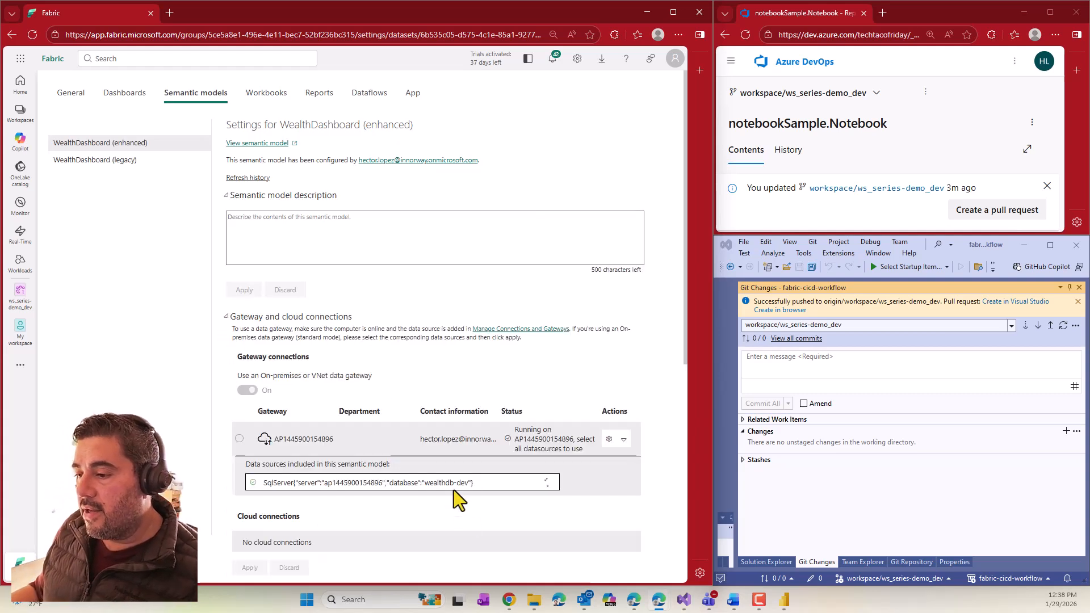
pyautogui.scroll(-1, 482, 483)
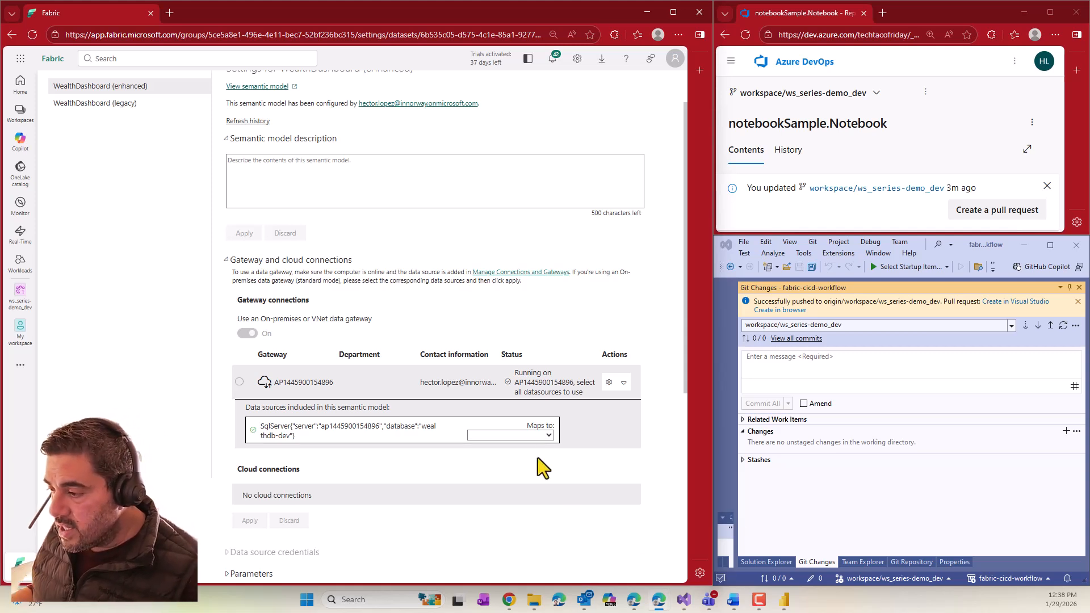
# Map the wealthdb-dev SQL Server data source to the myOnpremSQLConnection gateway connection and apply the change.
pyautogui.click(548, 435)
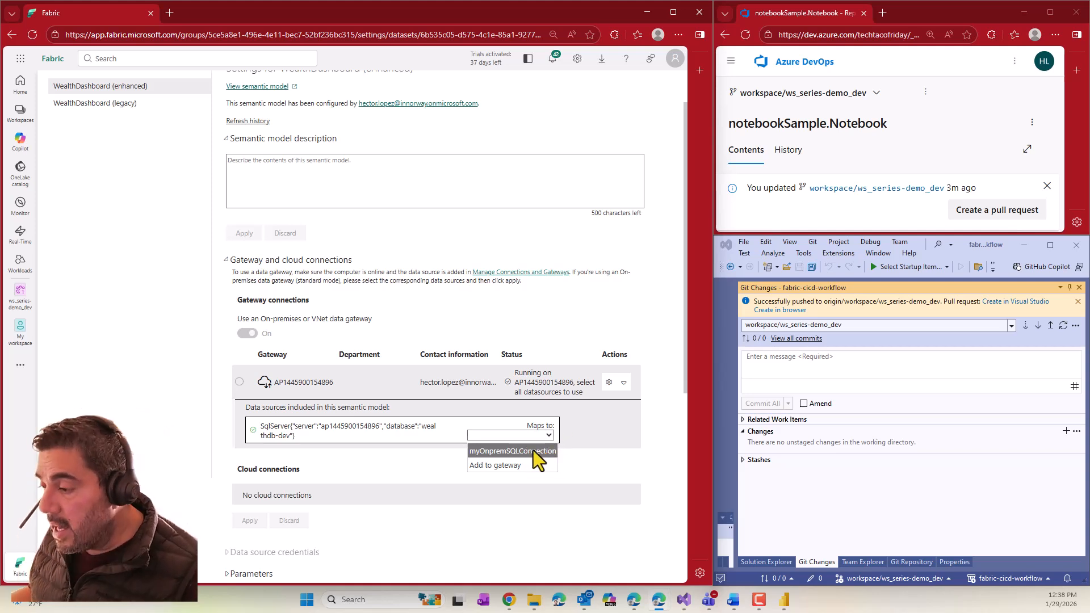
pyautogui.click(533, 451)
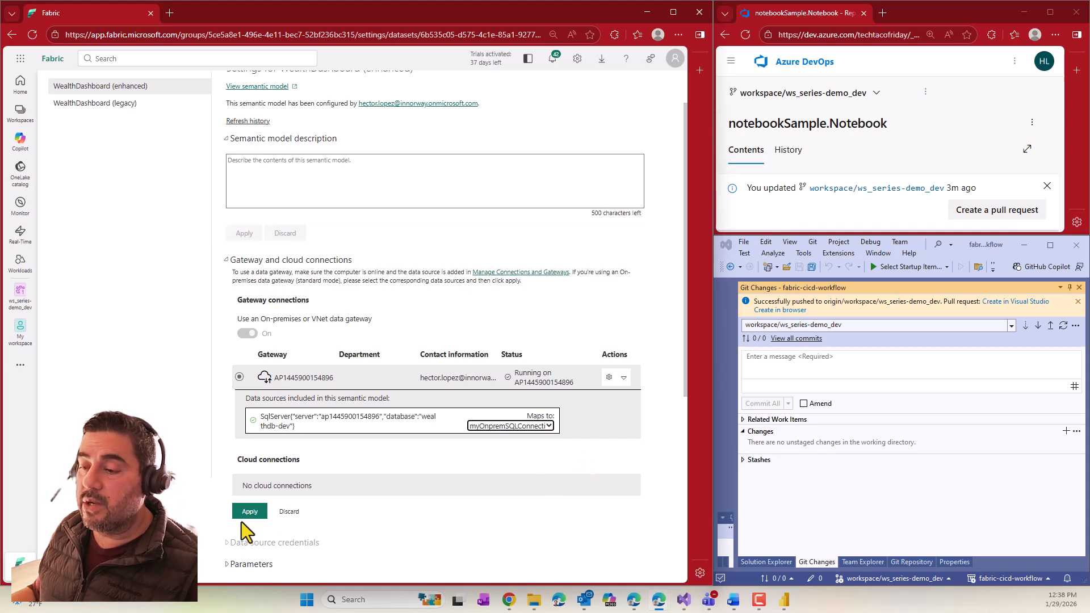
pyautogui.click(261, 516)
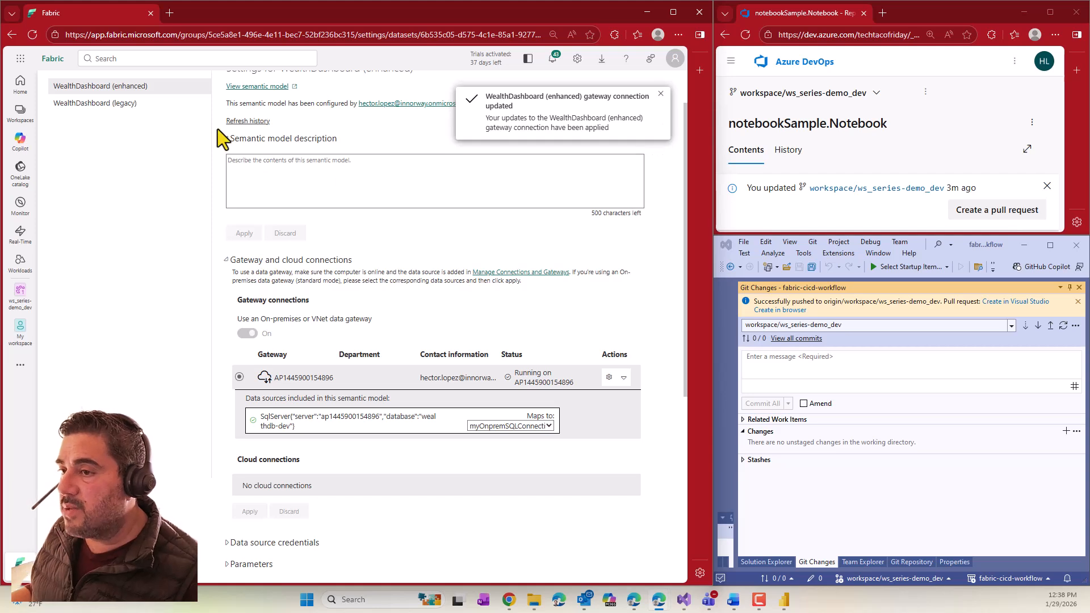
# Return to the ws_series-demo_dev workspace and start a refresh of the WealthDashboard (enhanced) semantic model.
pyautogui.scroll(1, 605, 172)
pyautogui.click(661, 96)
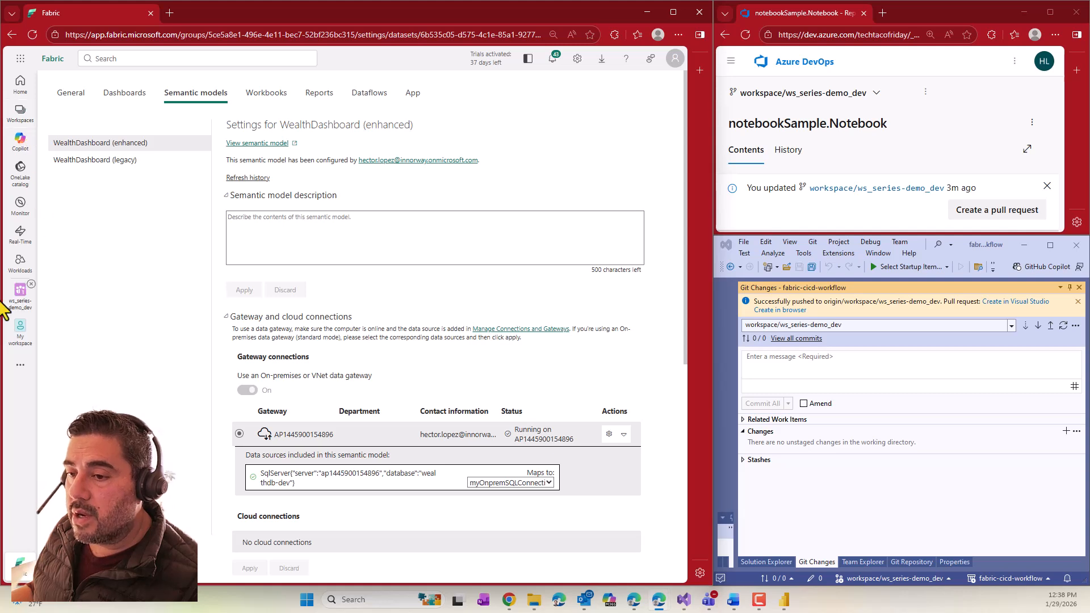
pyautogui.click(32, 285)
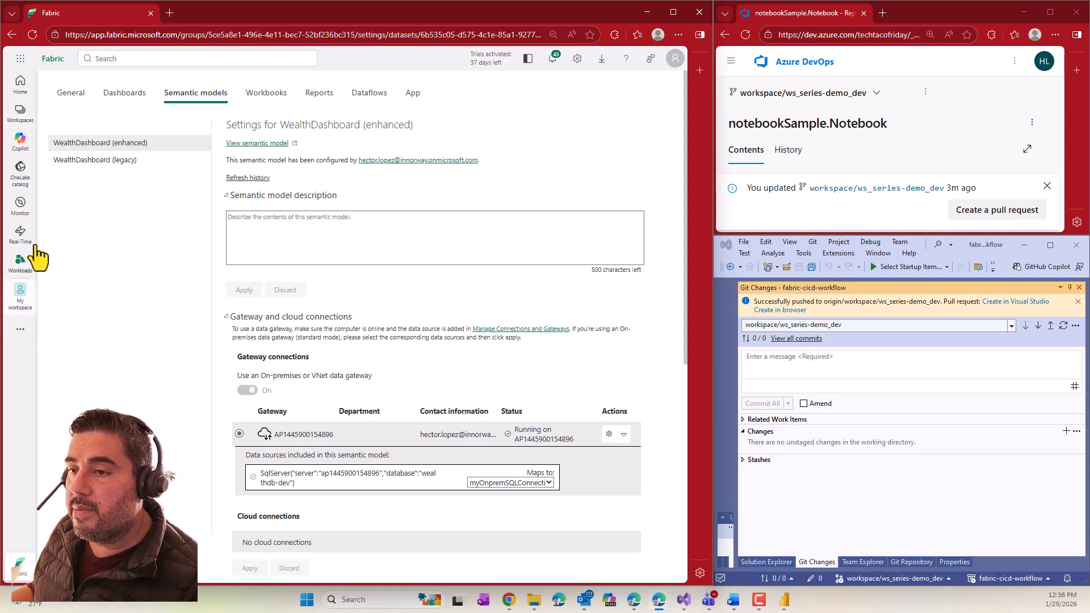
pyautogui.click(23, 111)
pyautogui.click(107, 211)
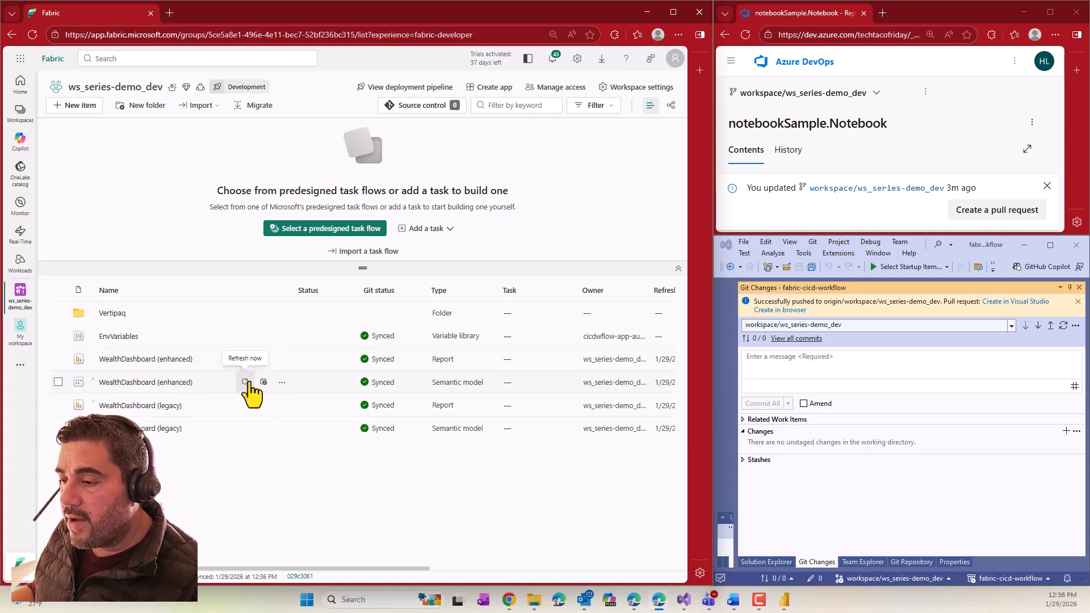
pyautogui.click(246, 382)
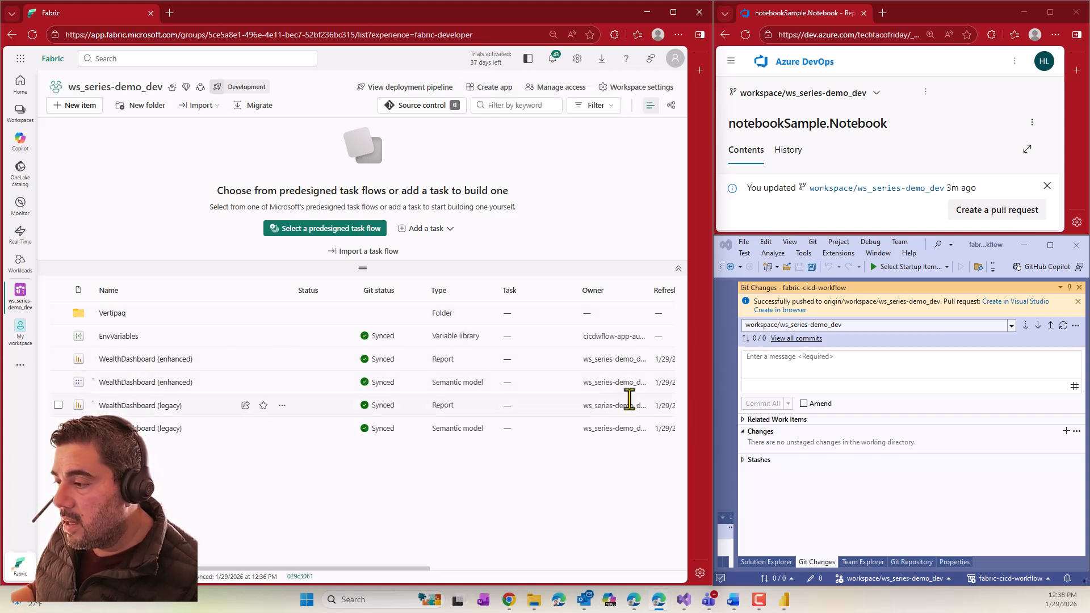
# Widen the Fabric window, open the WealthDashboard (enhanced) report, and refresh its visuals.
pyautogui.moveTo(714, 359); pyautogui.dragTo(791, 363)
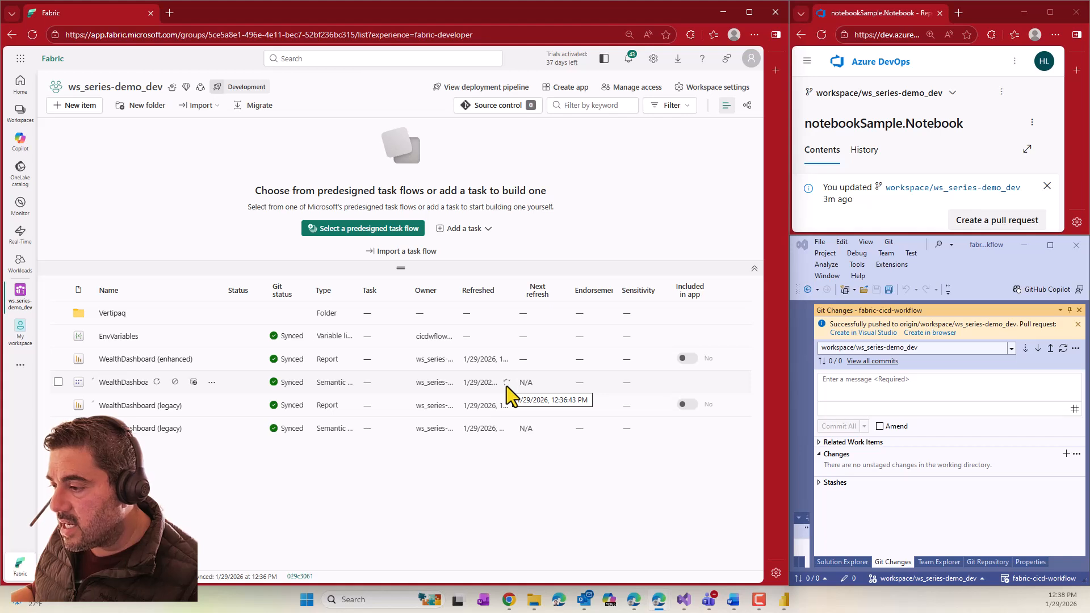
pyautogui.click(130, 361)
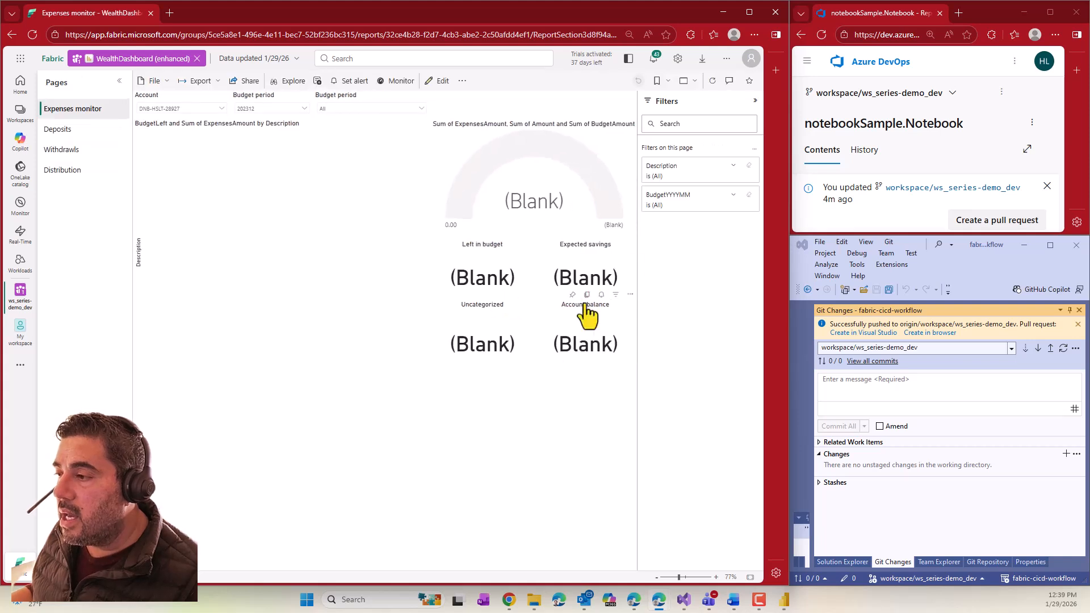
pyautogui.click(714, 81)
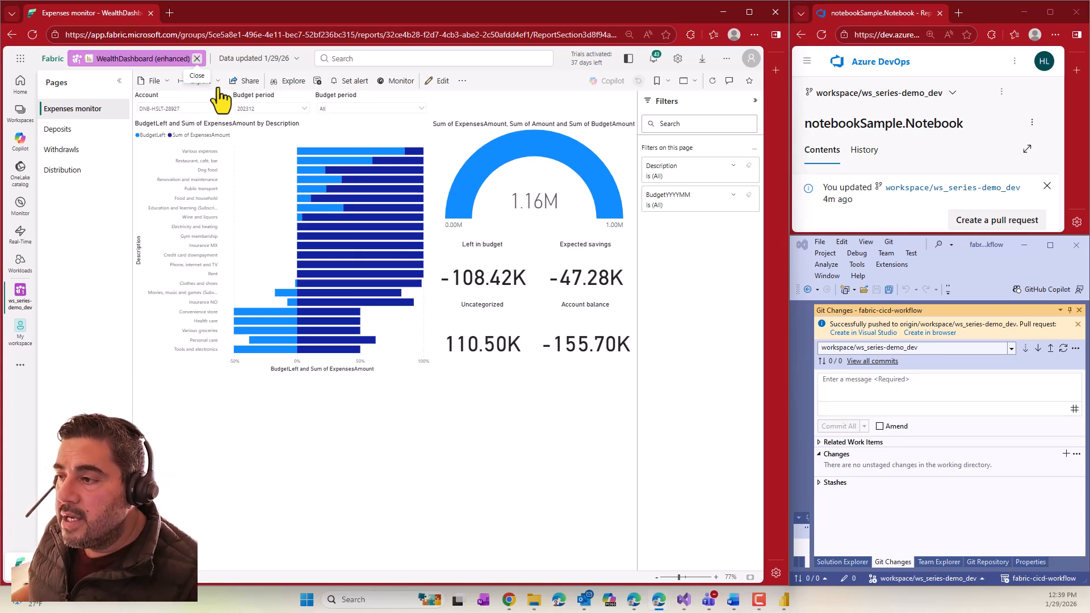
# Close the report, then narrow the Fabric window and give Visual Studio more height below Azure DevOps.
pyautogui.click(196, 58)
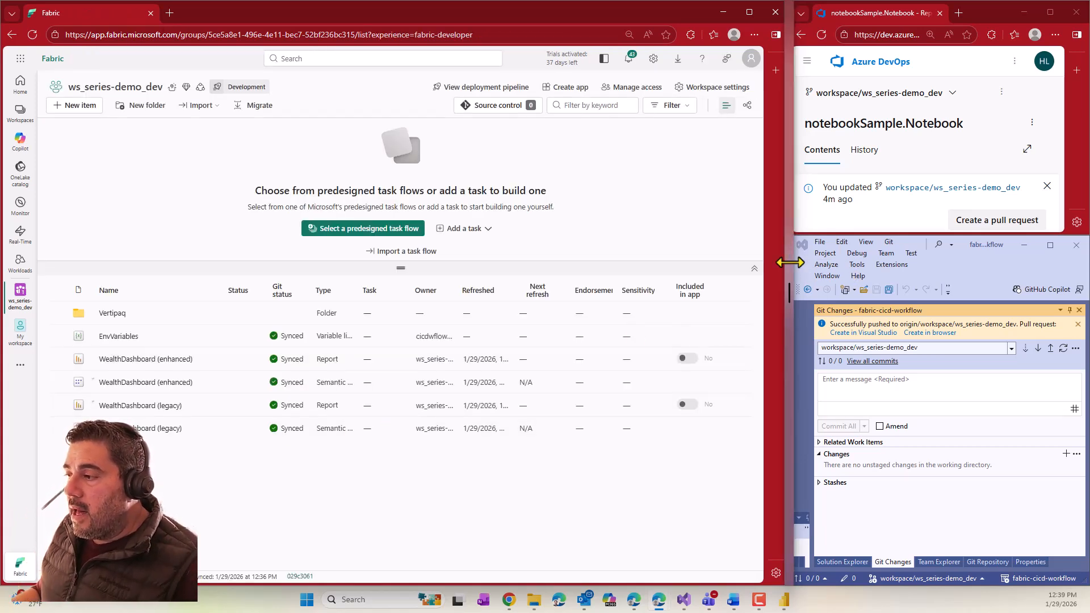
pyautogui.moveTo(790, 263); pyautogui.dragTo(499, 282)
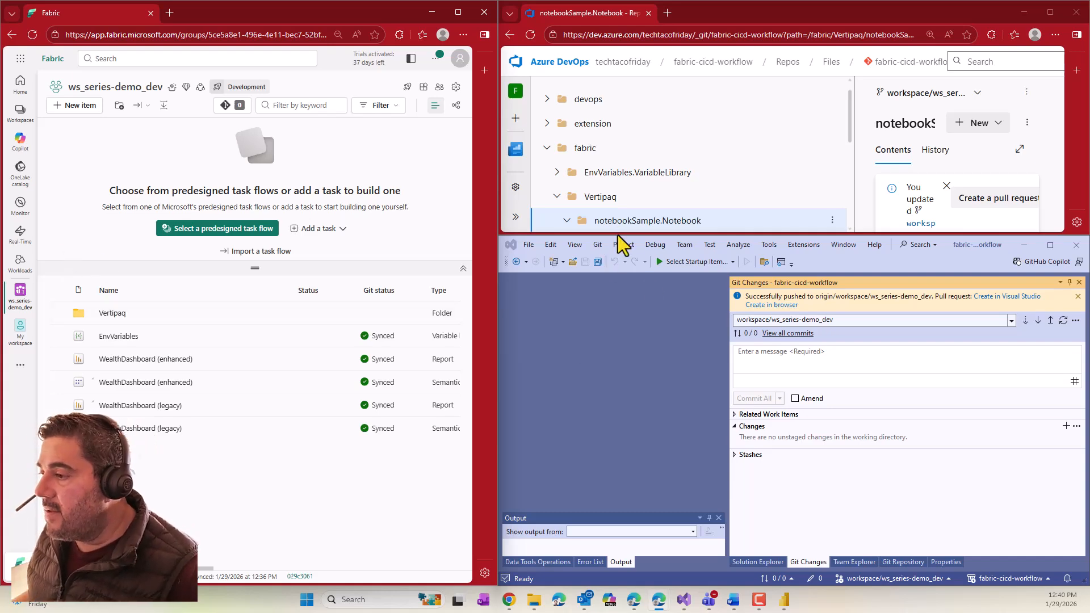
pyautogui.moveTo(619, 234); pyautogui.dragTo(624, 192)
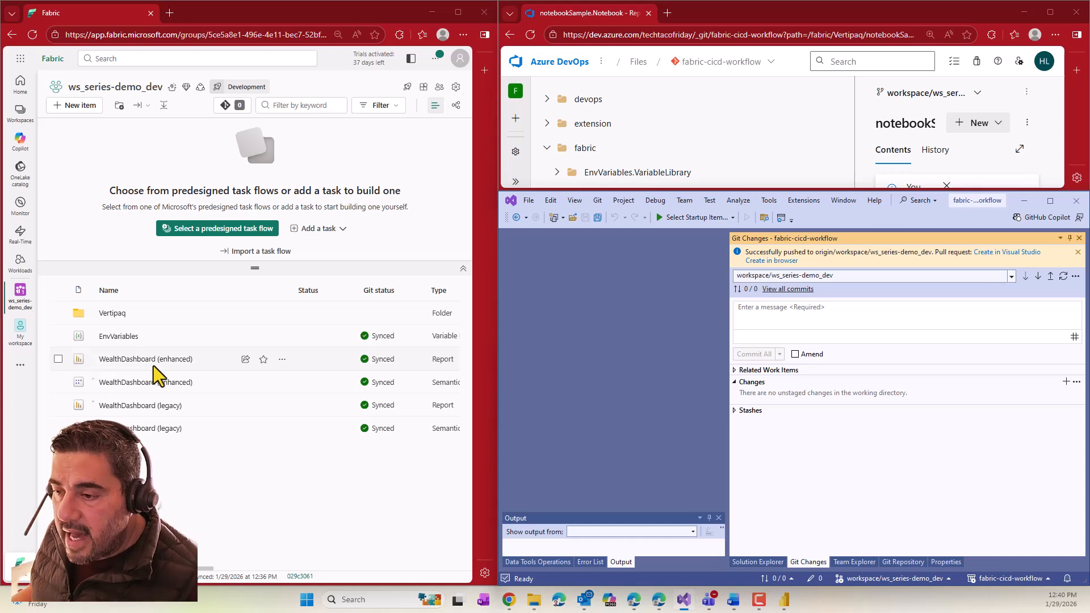
# Reopen the WealthDashboard (enhanced) report, view it in a wider Fabric window, and narrow the window again to enlarge Visual Studio.
pyautogui.click(146, 359)
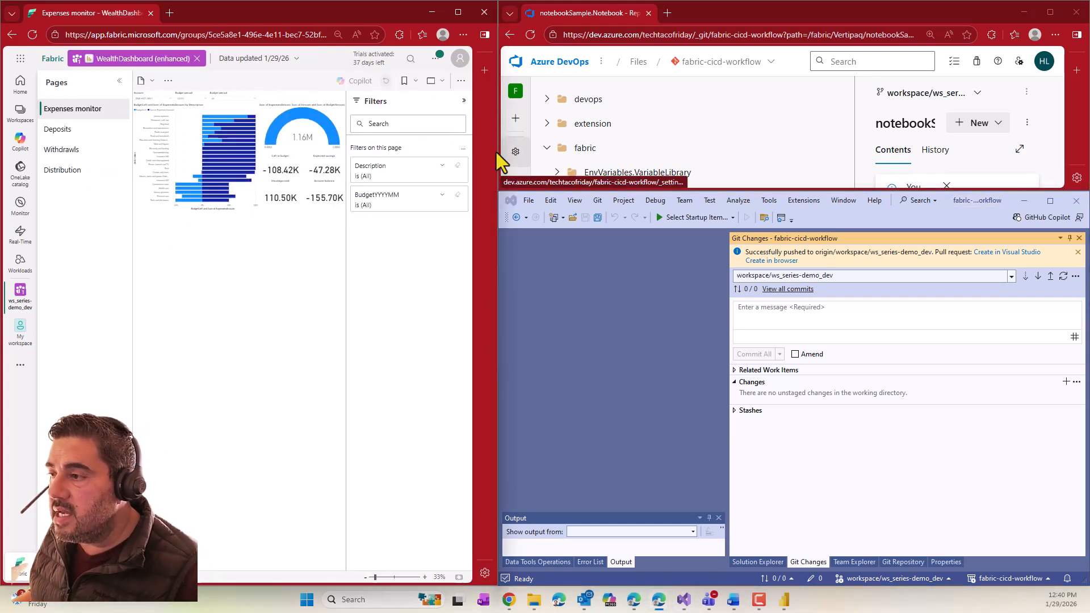
pyautogui.moveTo(497, 152); pyautogui.dragTo(660, 164)
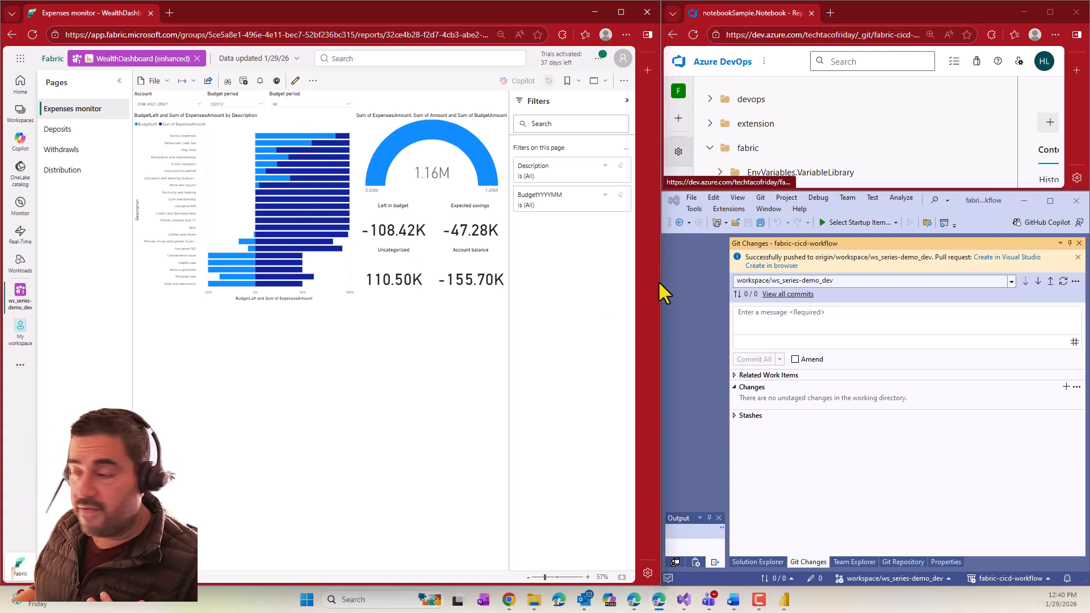
pyautogui.moveTo(659, 294); pyautogui.dragTo(405, 268)
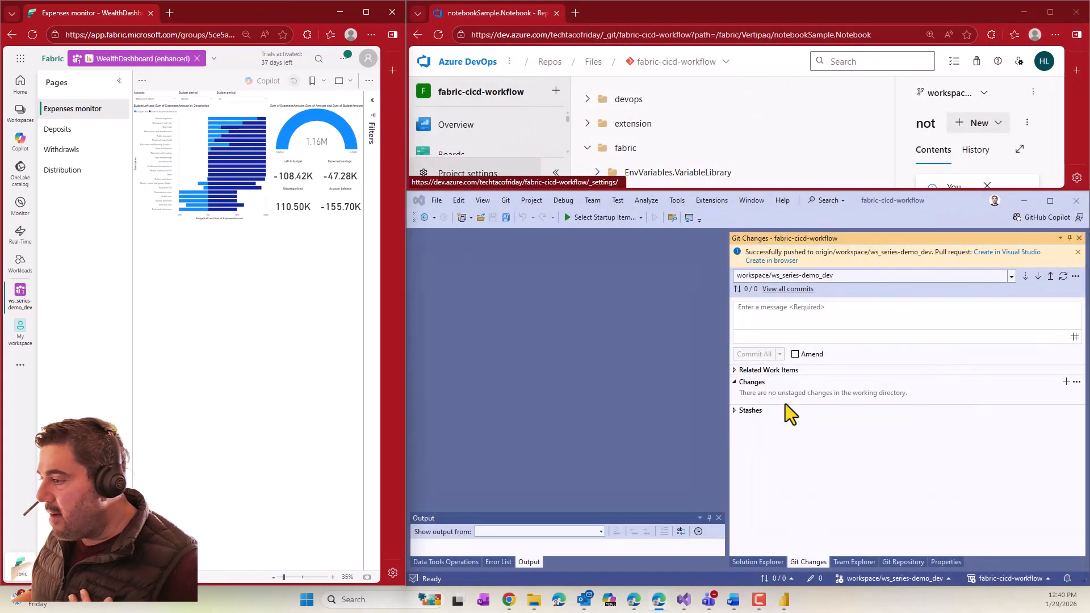
# Examine the actions available in Visual Studio for the WealthDashboard (enhanced).Report folder and the ws_series-demo_dev branch.
pyautogui.click(772, 562)
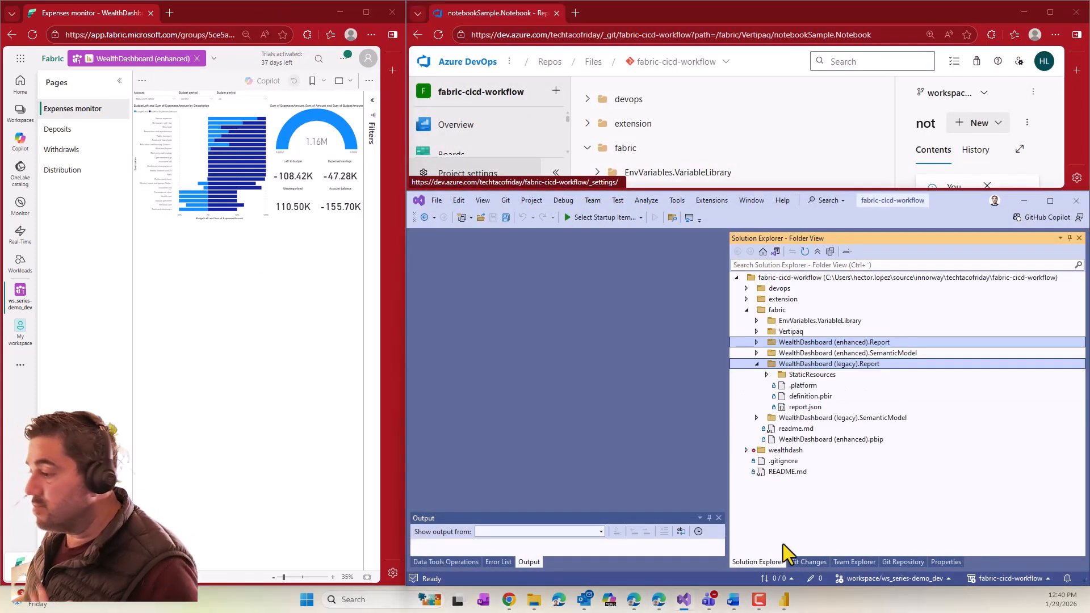
pyautogui.click(835, 340)
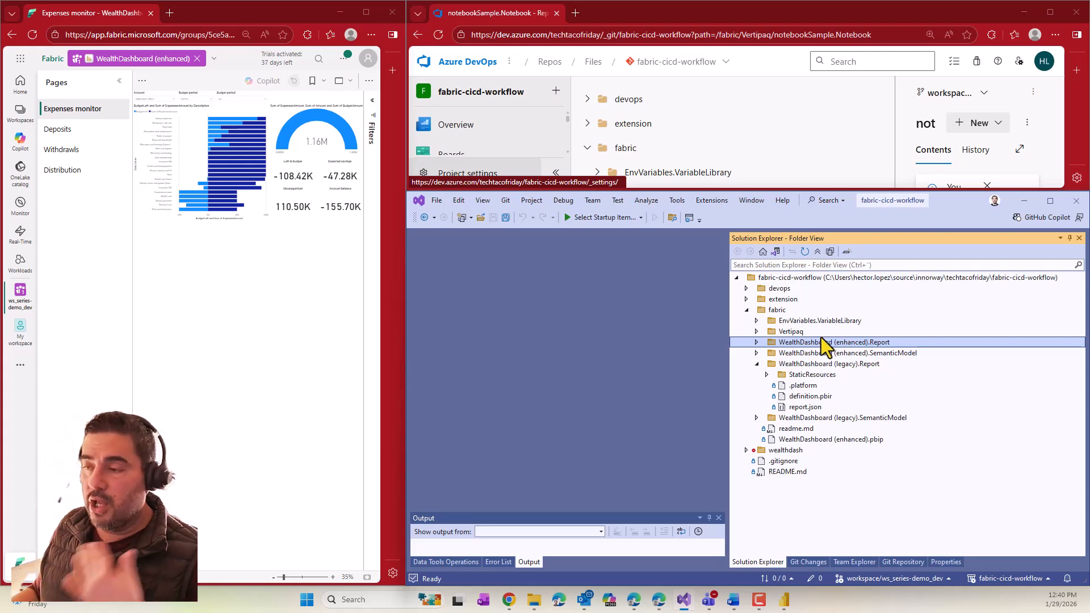
pyautogui.rightClick(823, 344)
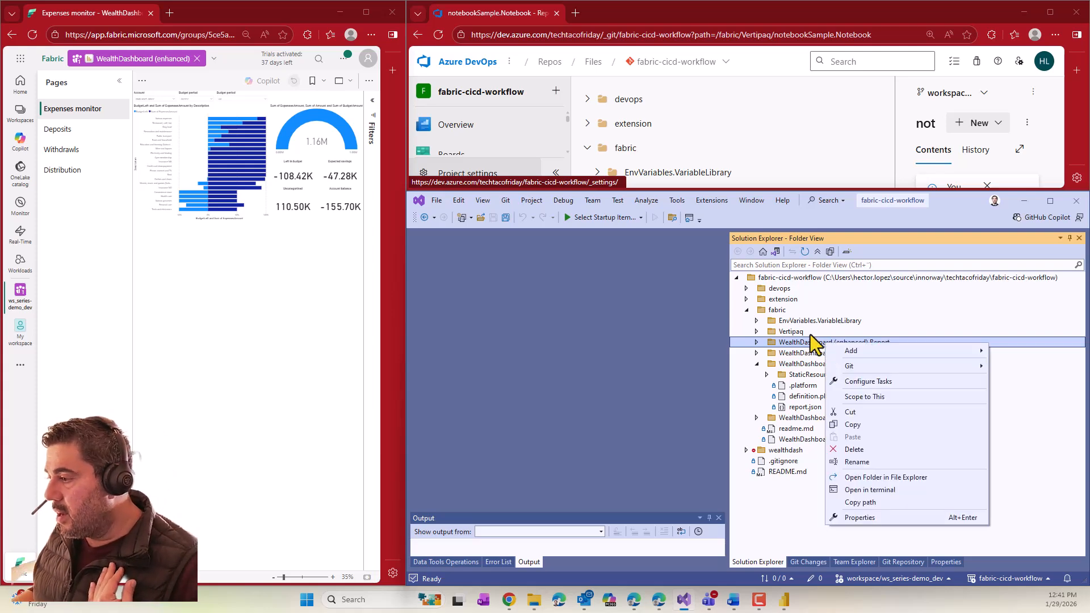
pyautogui.click(804, 560)
pyautogui.click(856, 563)
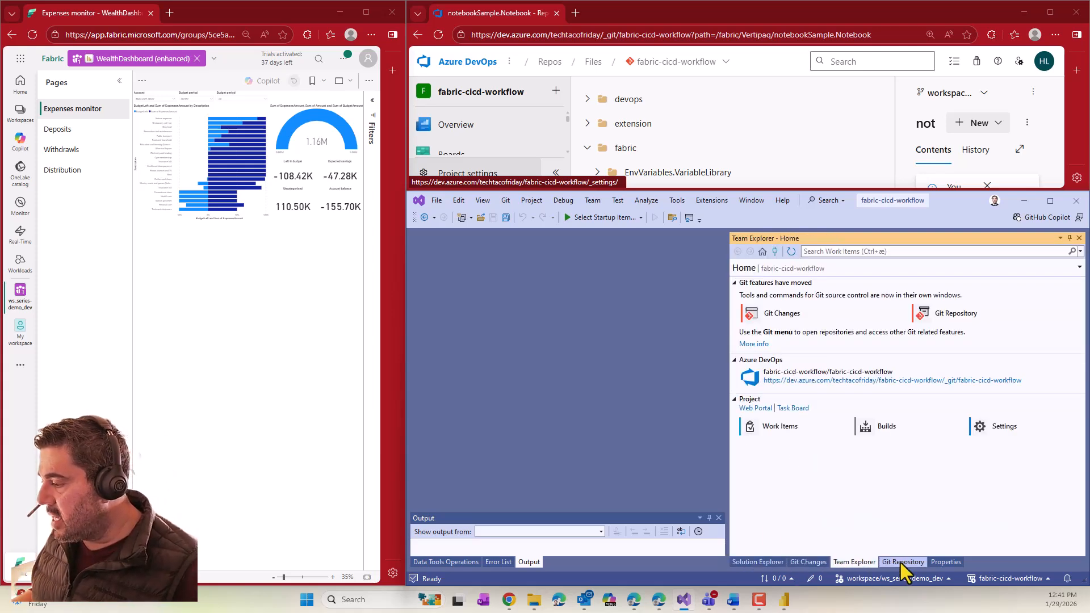
pyautogui.click(901, 562)
pyautogui.rightClick(776, 359)
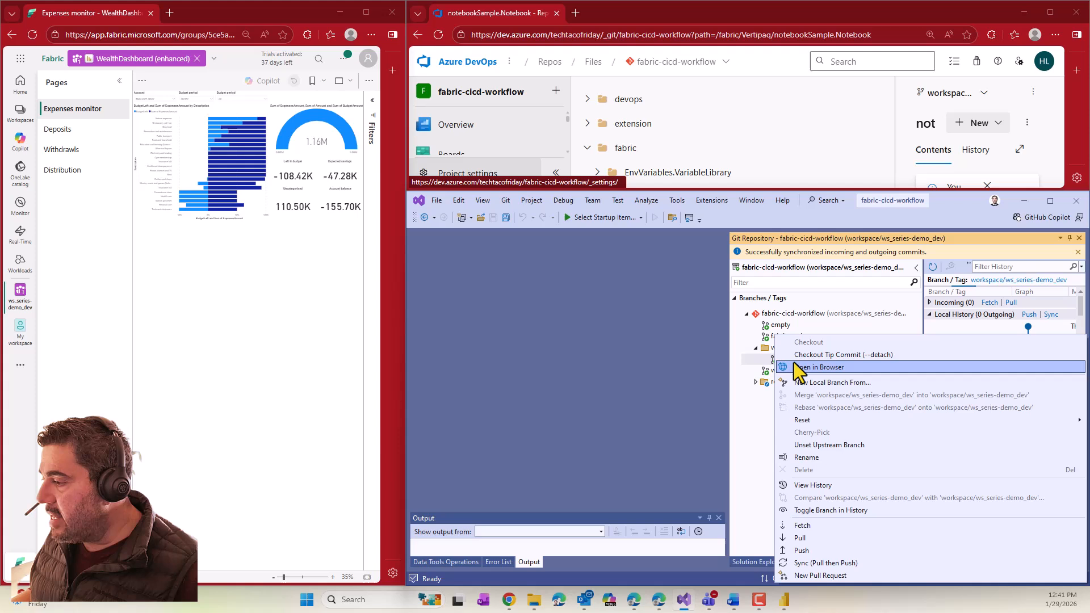
pyautogui.click(821, 563)
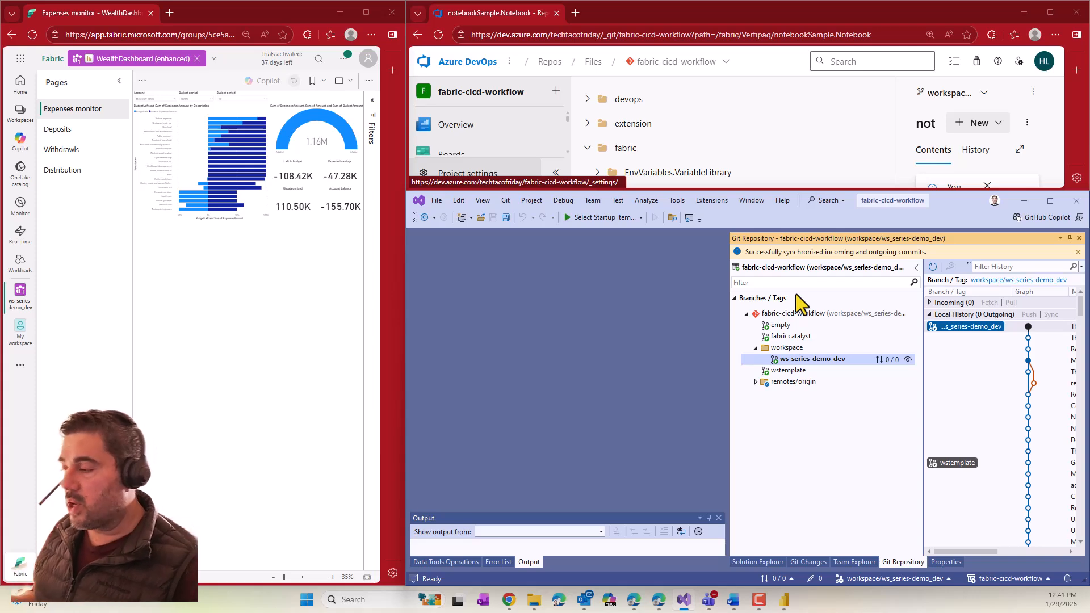
# Close Power BI Desktop and, from Visual Studio, open the folder containing WealthDashboard (enhanced).pbip in File Explorer.
pyautogui.click(784, 600)
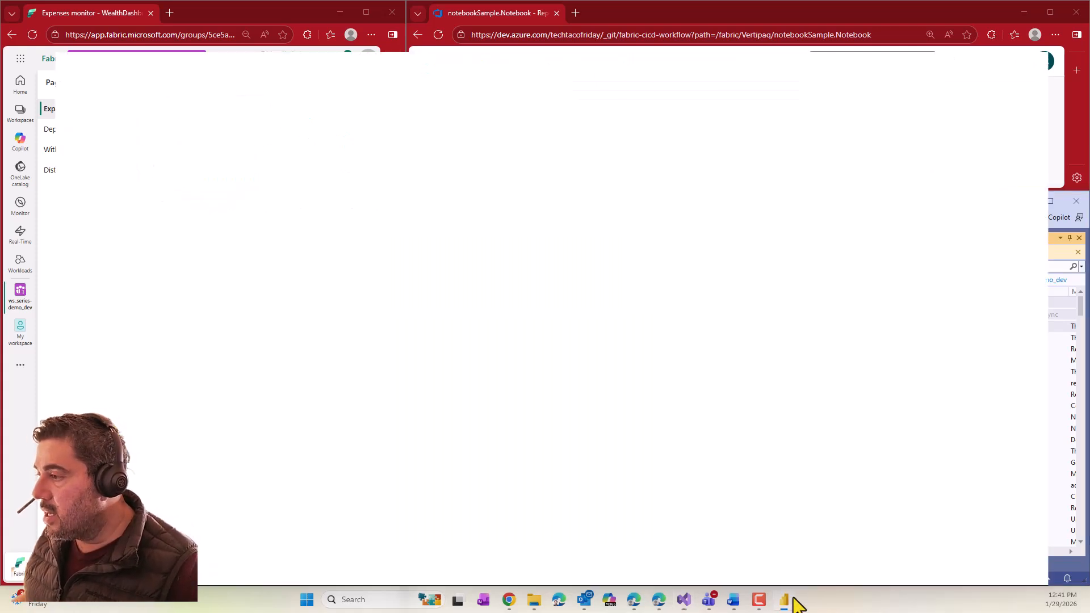
pyautogui.click(1079, 10)
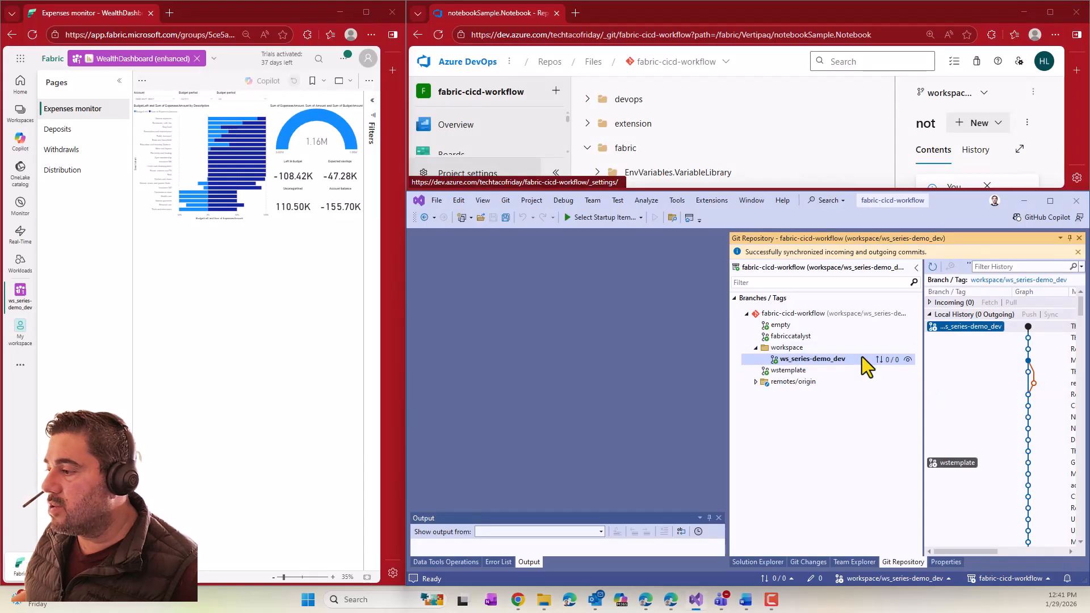
pyautogui.click(761, 563)
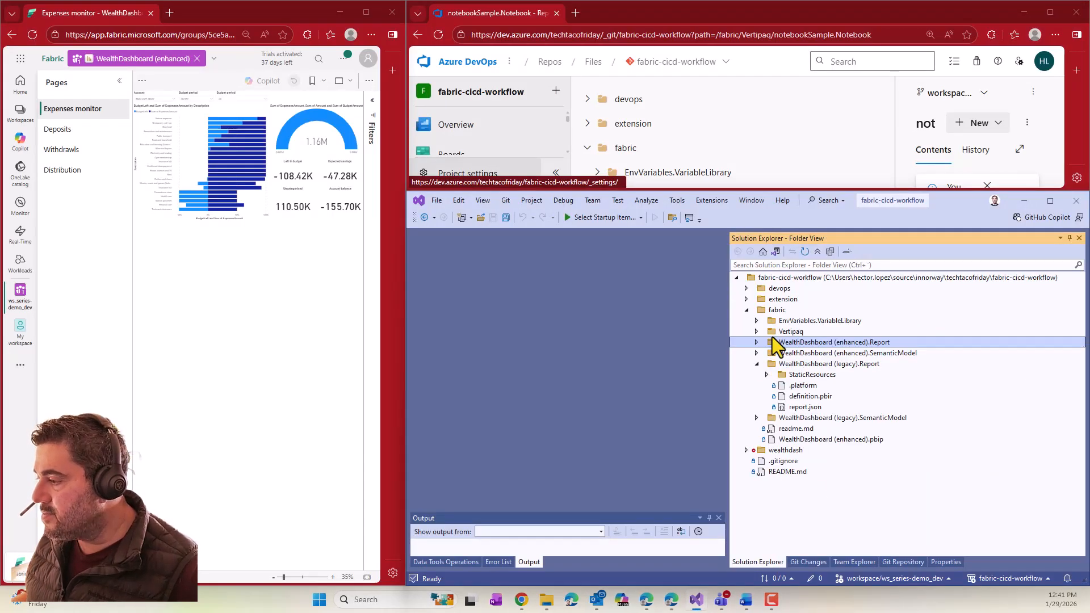
pyautogui.click(827, 439)
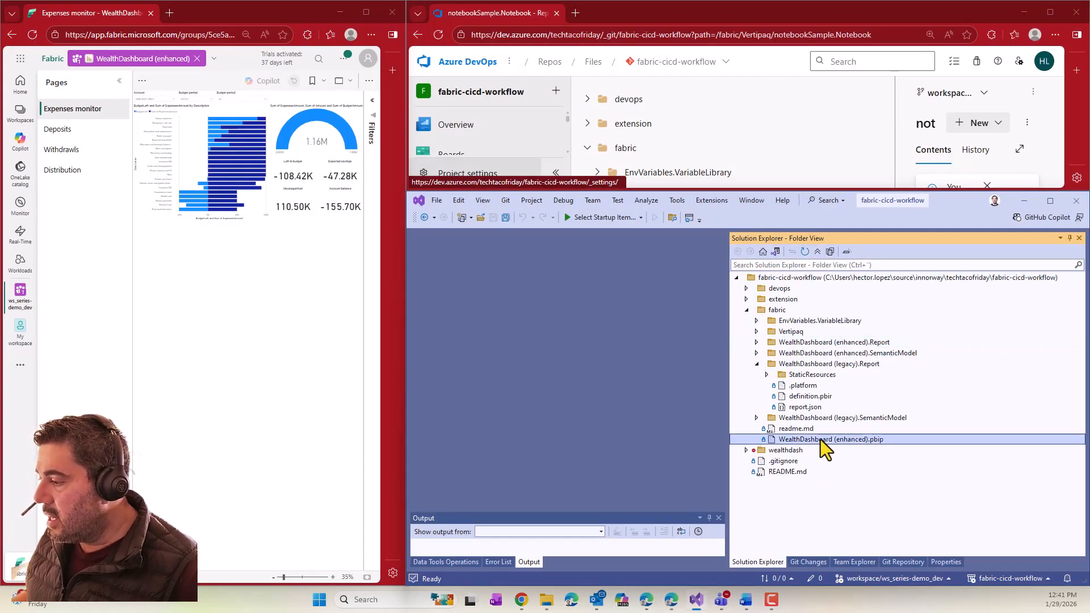
pyautogui.rightClick(863, 443)
pyautogui.click(900, 549)
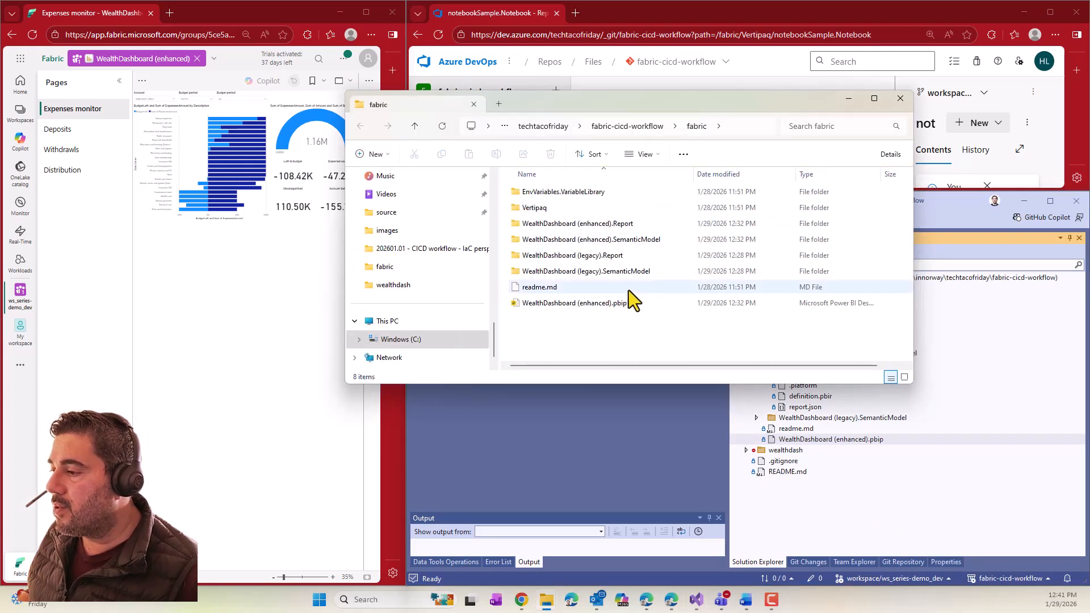
# Select WealthDashboard (enhanced).pbip and copy the path of its fabric folder.
pyautogui.click(618, 304)
pyautogui.click(734, 127)
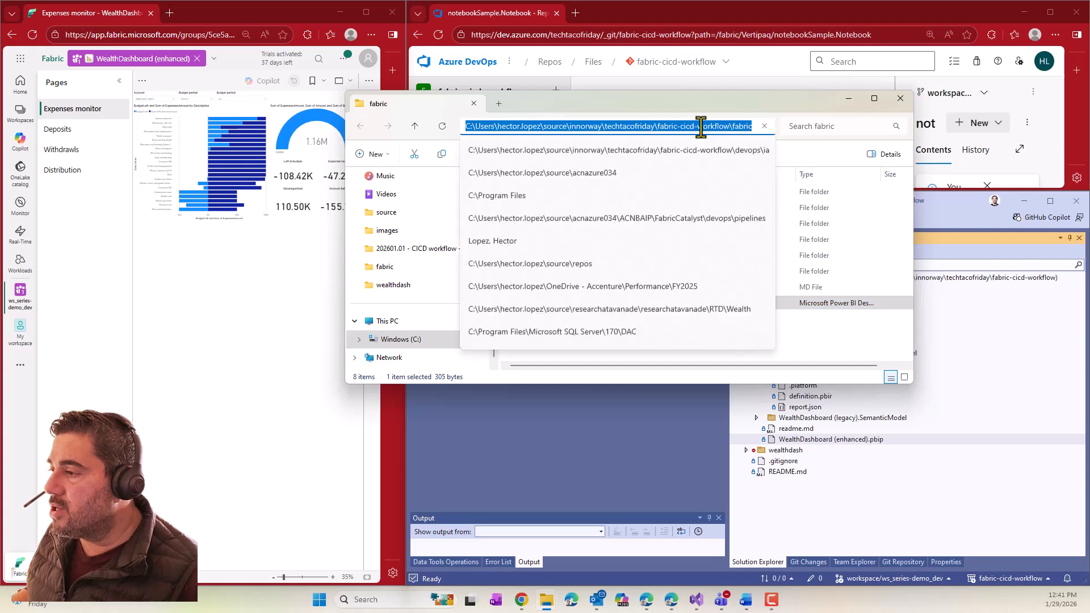
pyautogui.rightClick(710, 128)
pyautogui.click(732, 157)
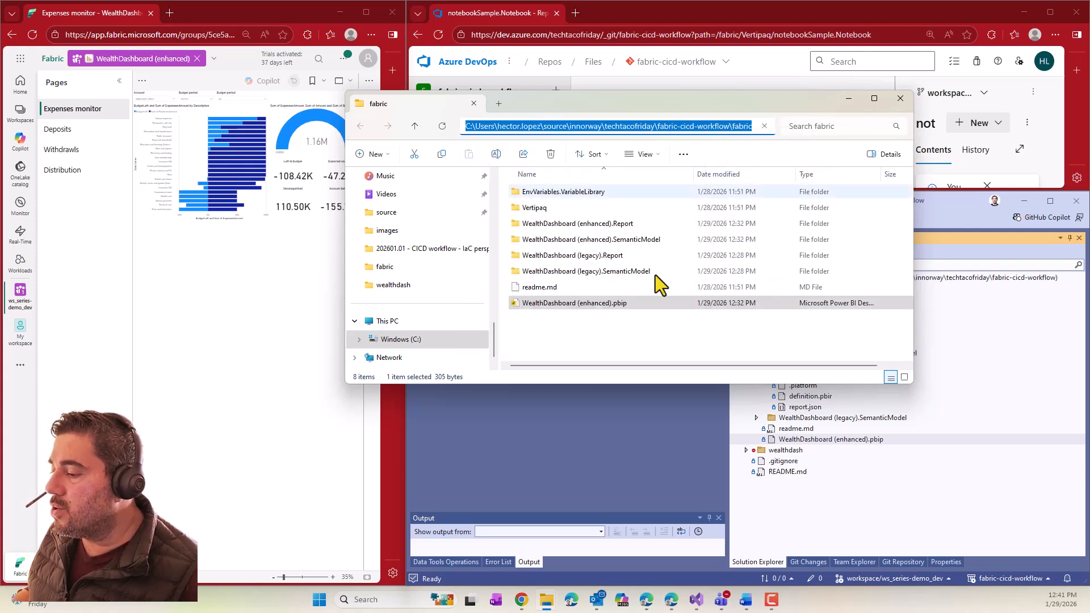
# Launch Power BI Desktop and minimize the File Explorer and Visual Studio windows.
pyautogui.click(411, 600)
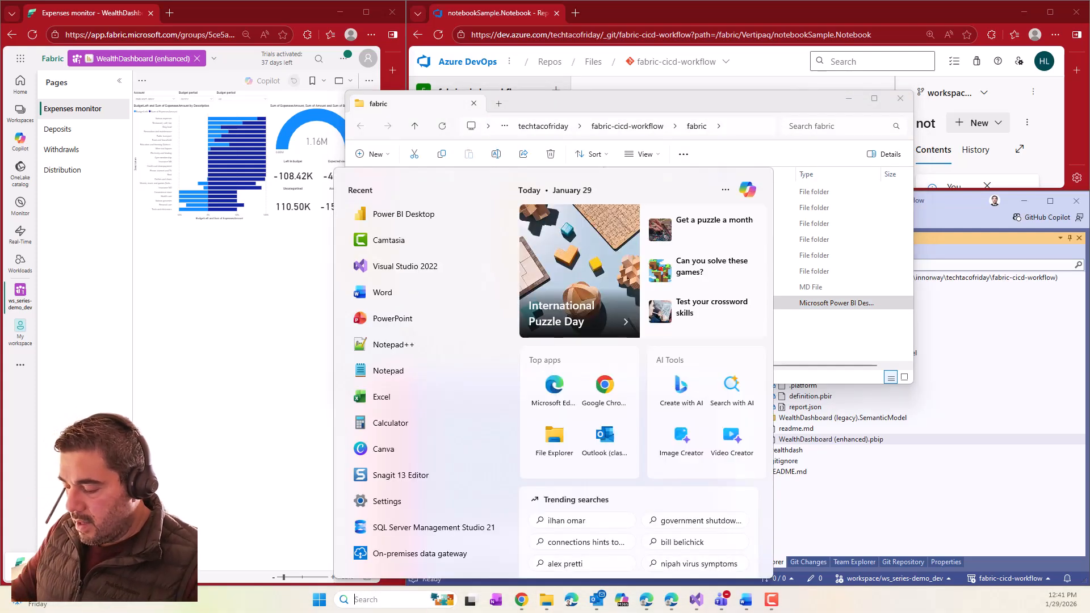
pyautogui.write('power')
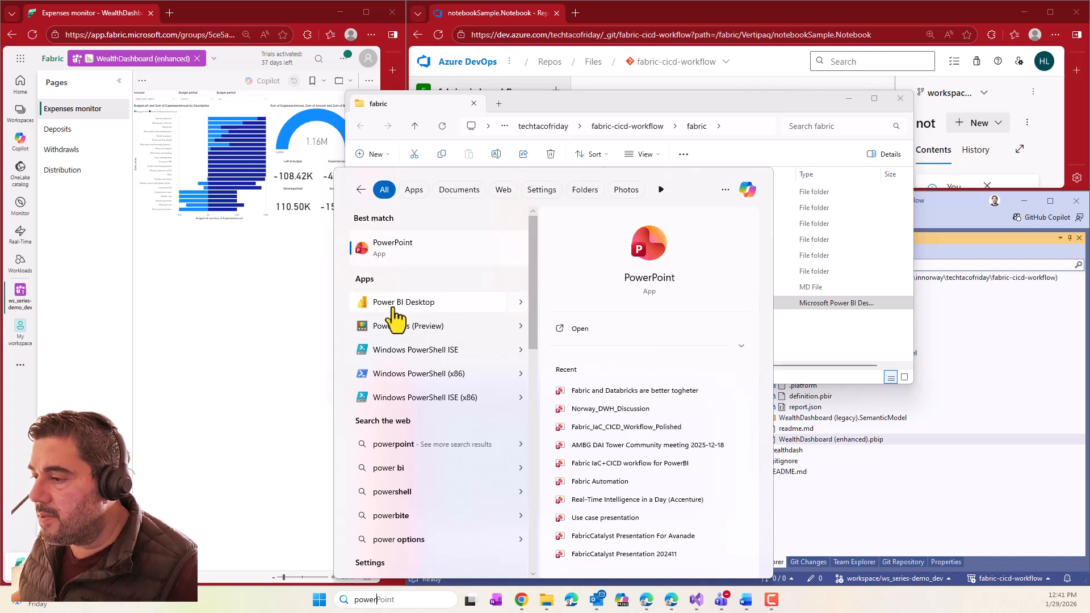
pyautogui.click(394, 316)
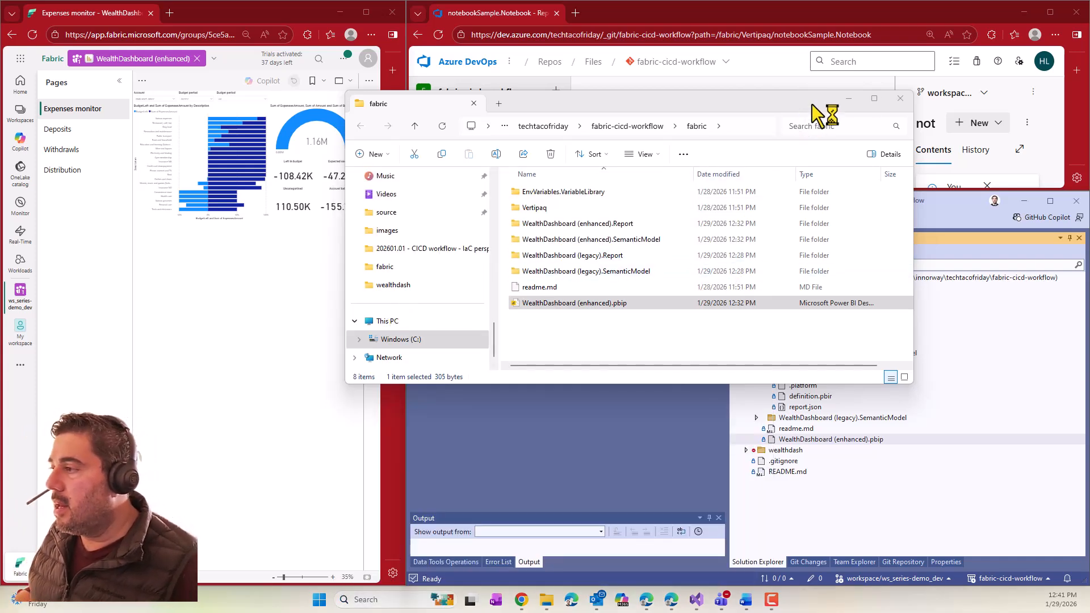
pyautogui.click(848, 99)
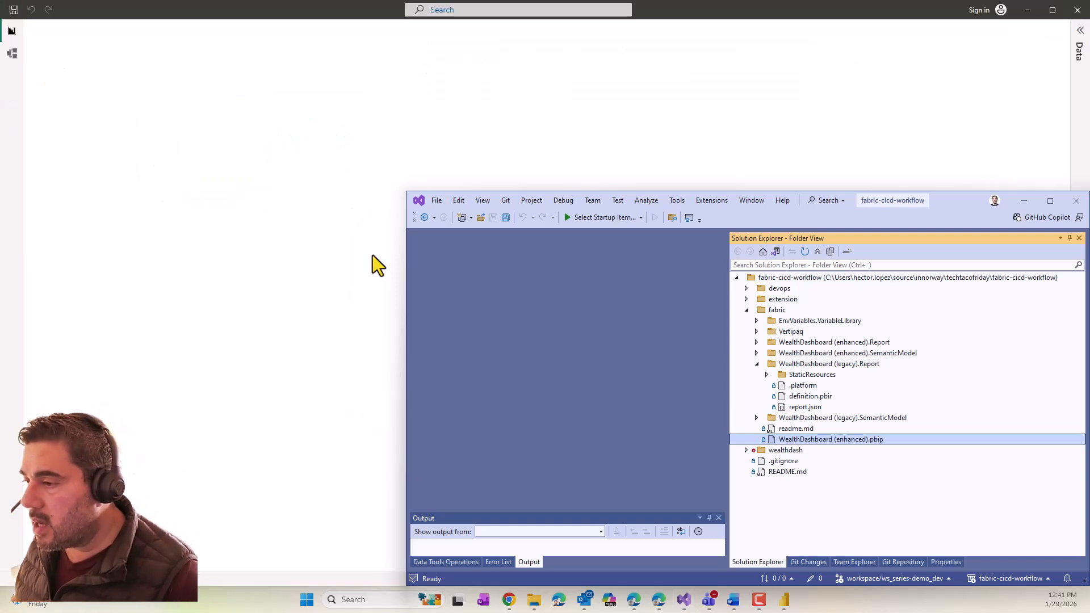
pyautogui.click(1024, 202)
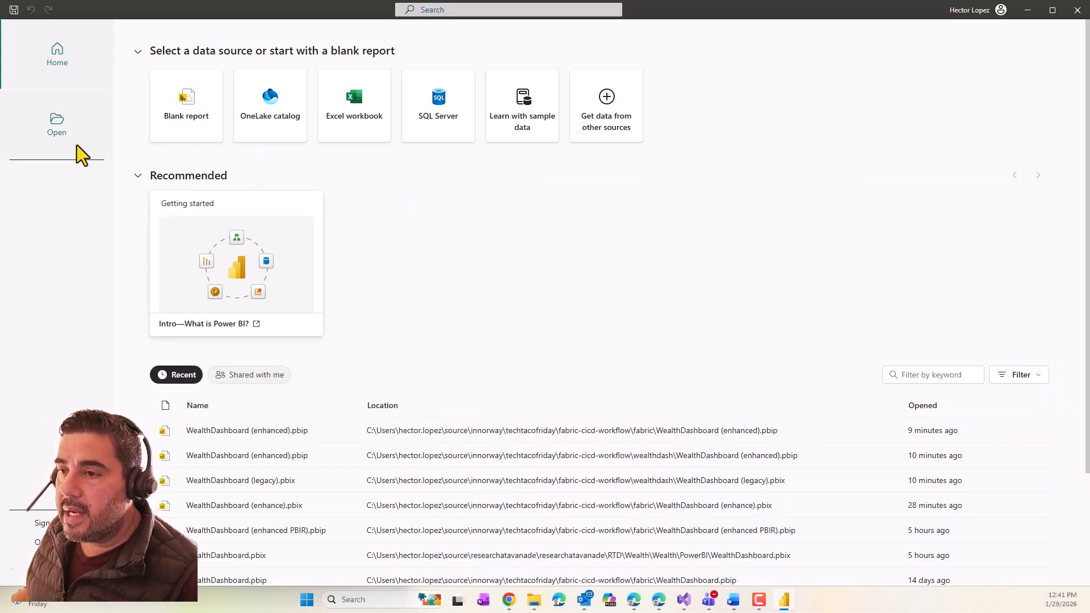
pyautogui.click(68, 127)
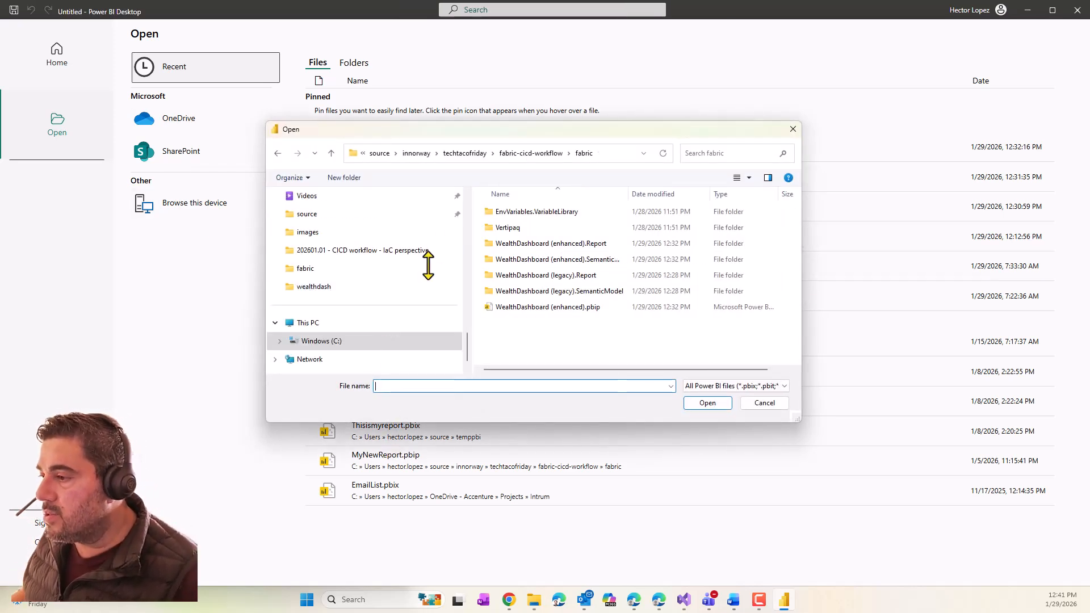
pyautogui.click(539, 310)
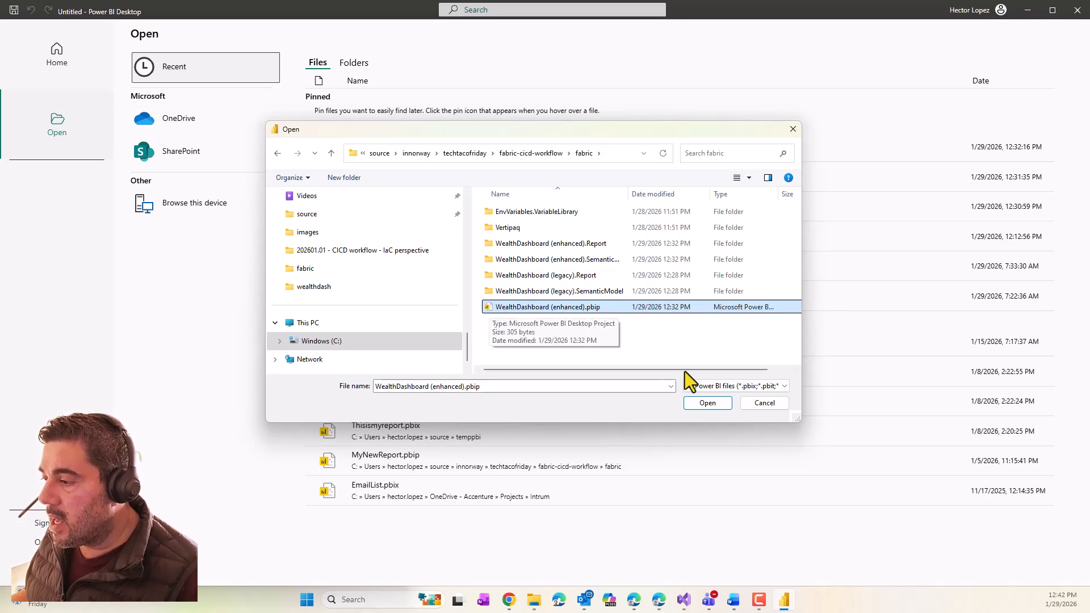
pyautogui.click(751, 403)
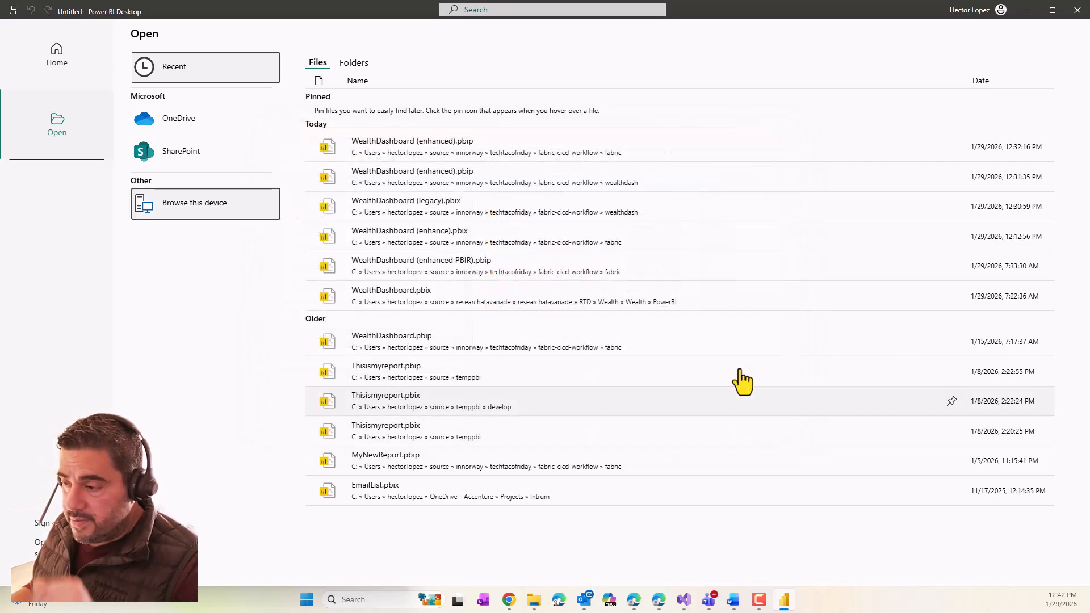
# Switch to Visual Studio, maximize it, and show the fabric-cicd-workflow Git repository branches in a wider pane.
pyautogui.click(684, 599)
pyautogui.moveTo(981, 203); pyautogui.dragTo(717, 107)
pyautogui.moveTo(758, 111); pyautogui.dragTo(790, 95)
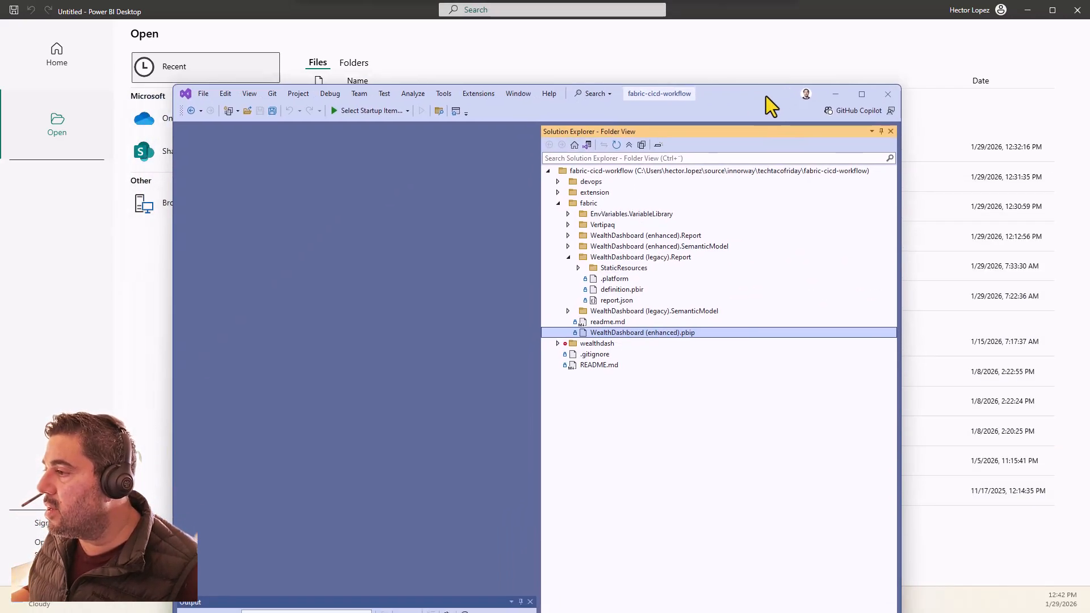
pyautogui.click(866, 89)
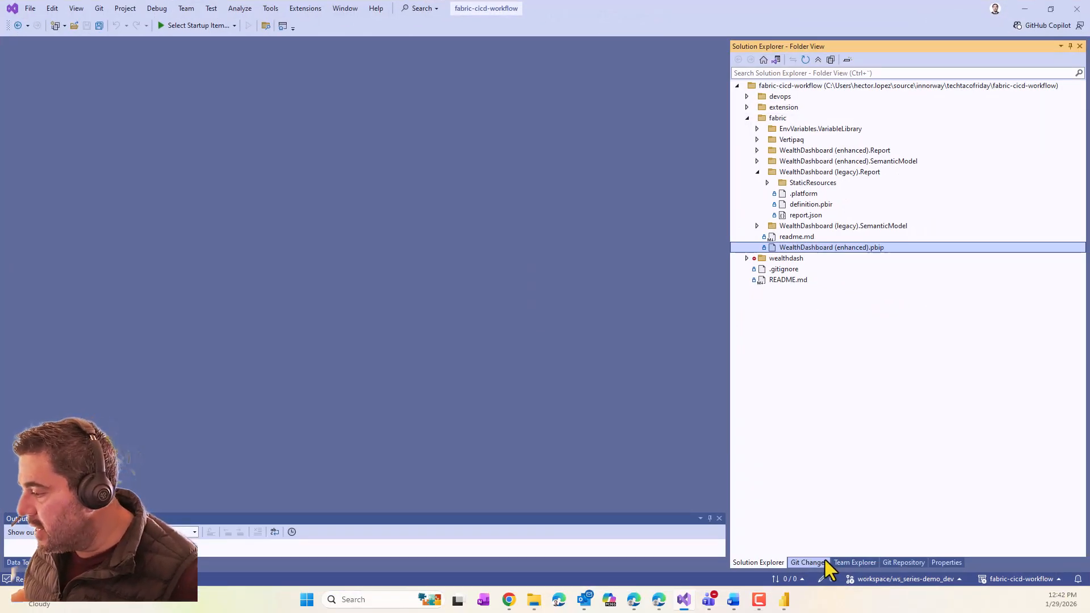
pyautogui.click(903, 562)
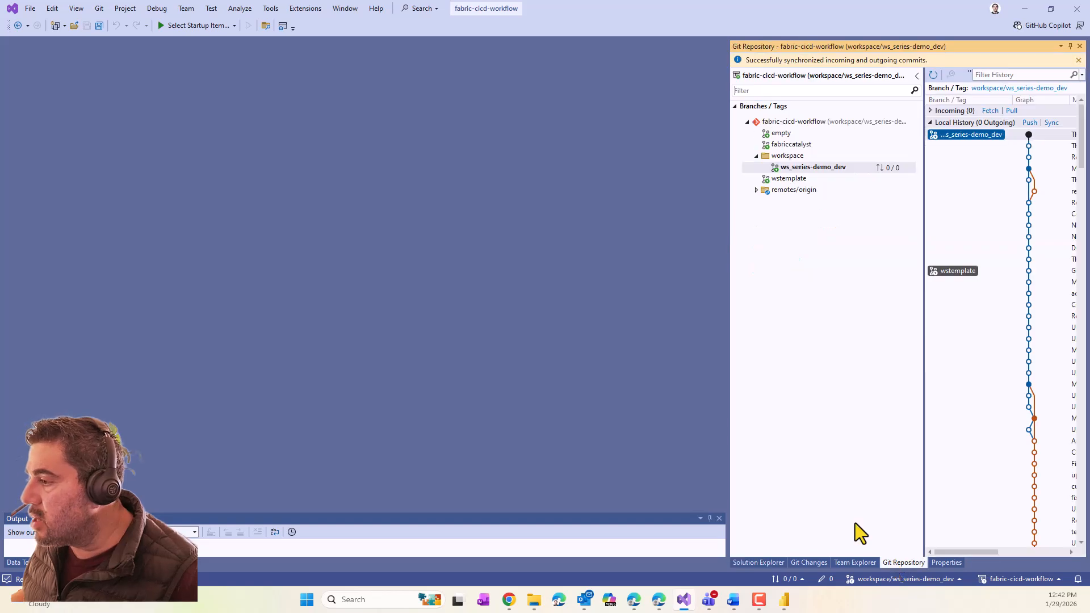
pyautogui.moveTo(727, 236); pyautogui.dragTo(568, 230)
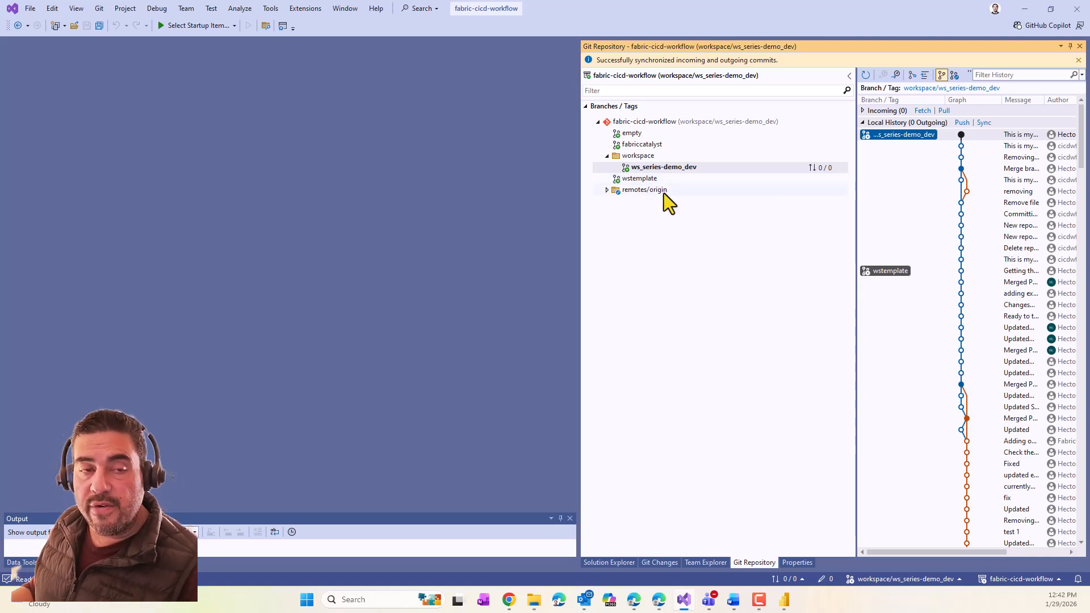
# Create and check out branch feature/ws_series-demo_dev/changing-the-visual-type based on workspace/ws_series-demo_dev, and show its history.
pyautogui.moveTo(675, 172)
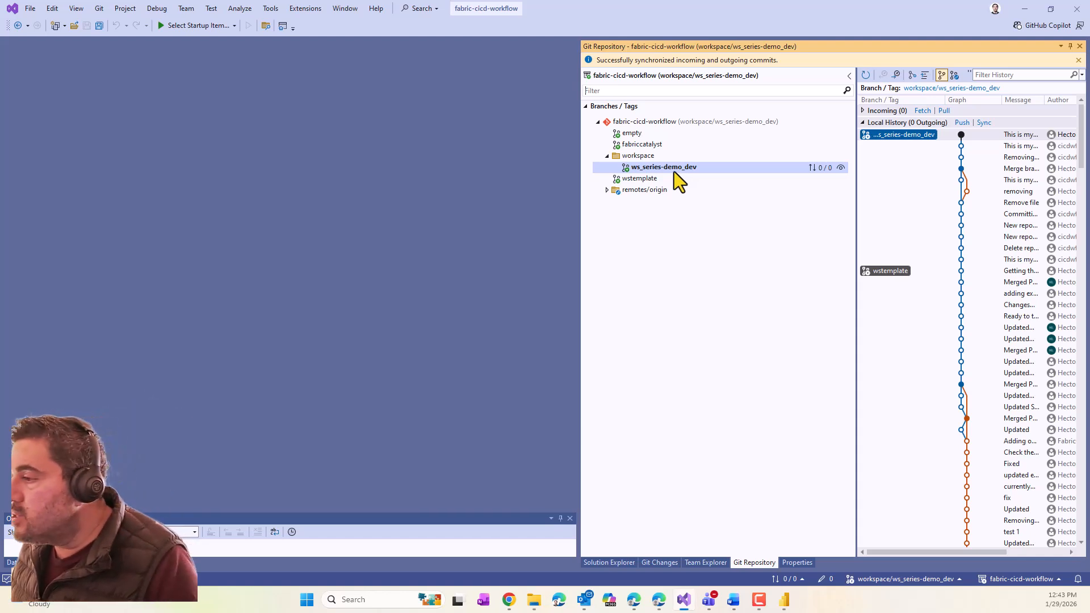
pyautogui.rightClick(673, 169)
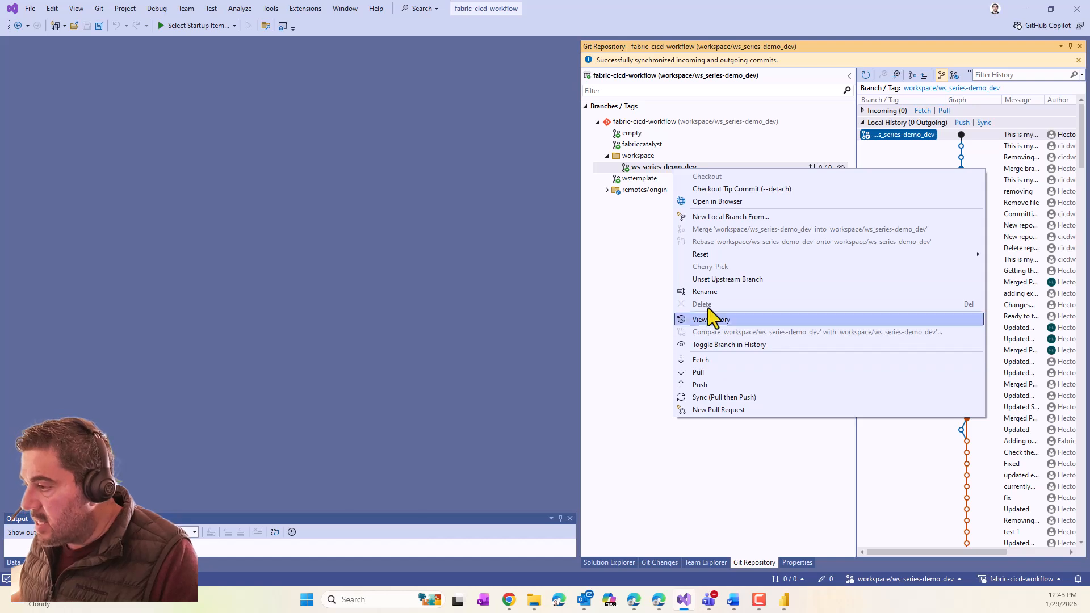
pyautogui.click(699, 217)
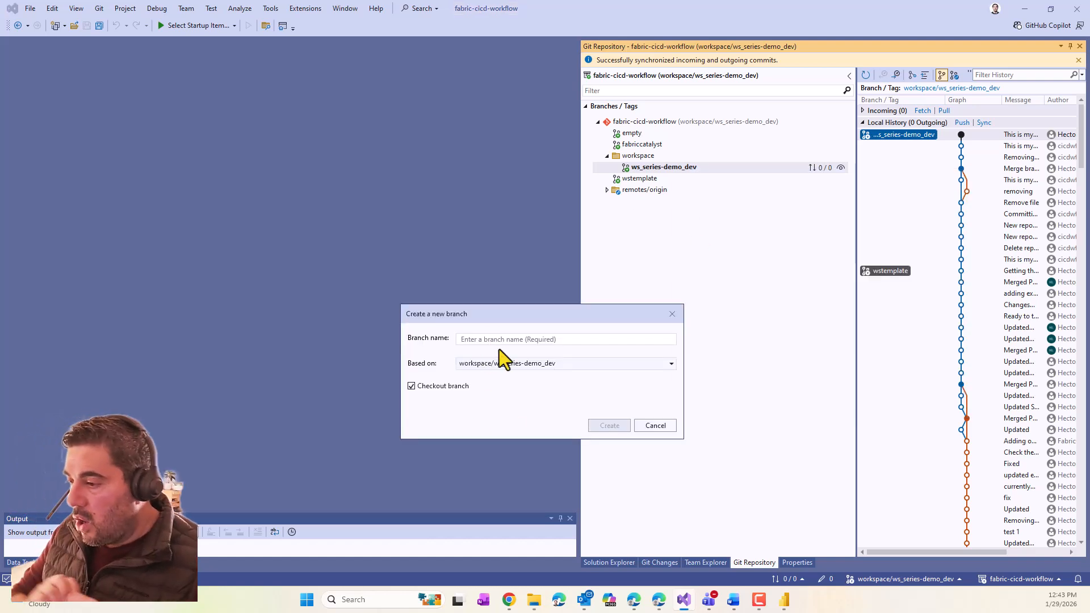
pyautogui.write('feature/')
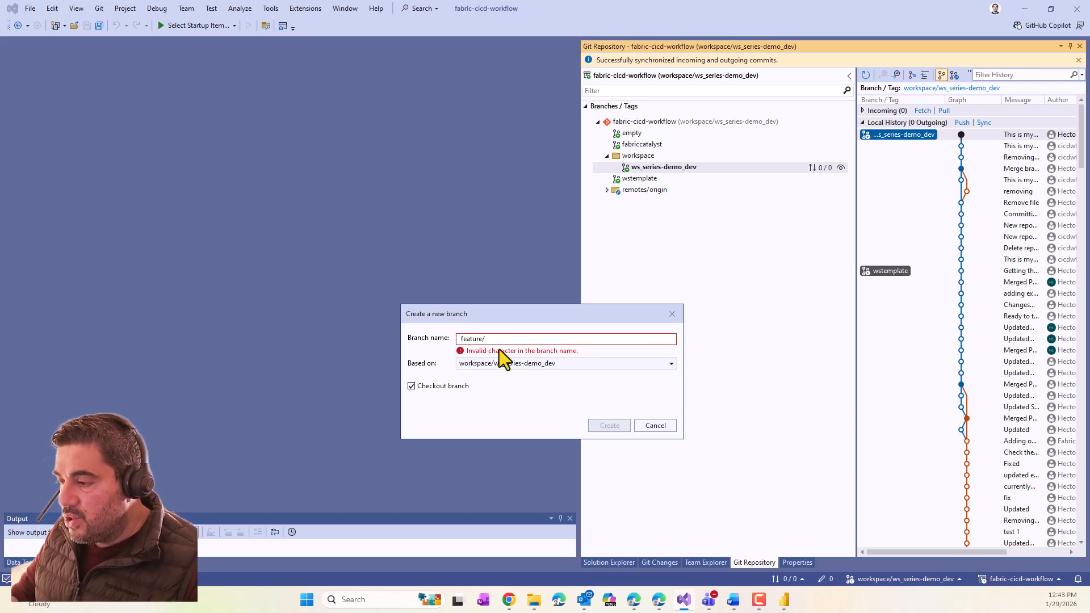
pyautogui.write('ws_series-demo')
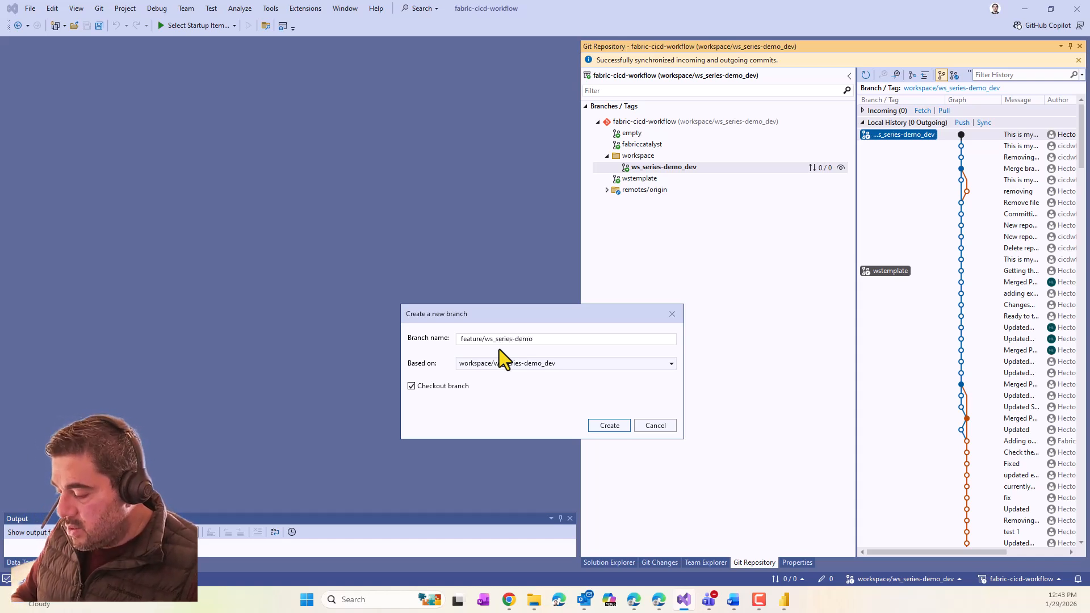
pyautogui.write('_')
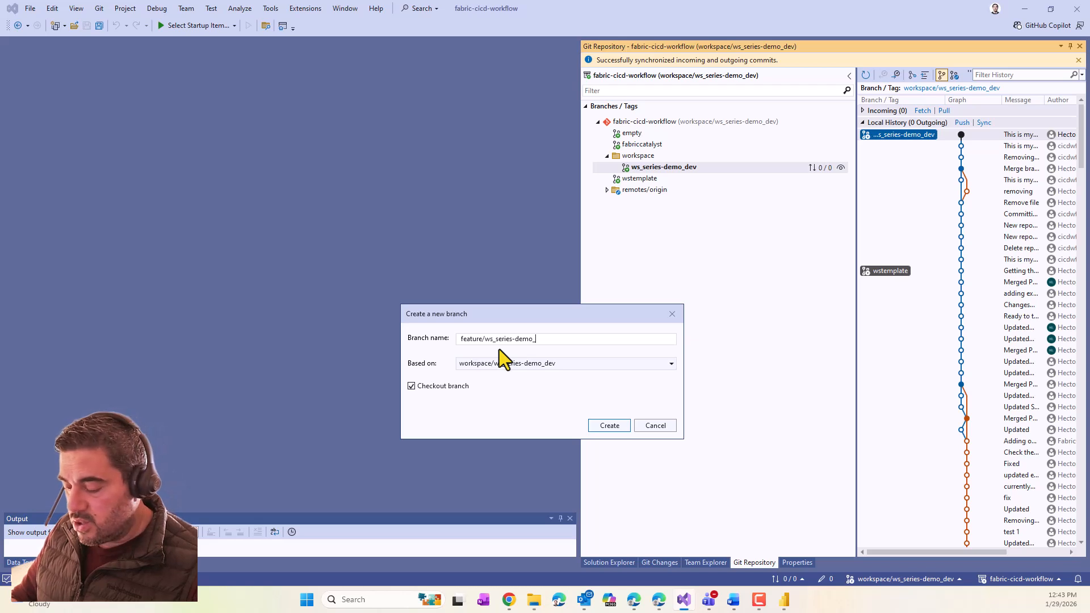
pyautogui.write('dev/')
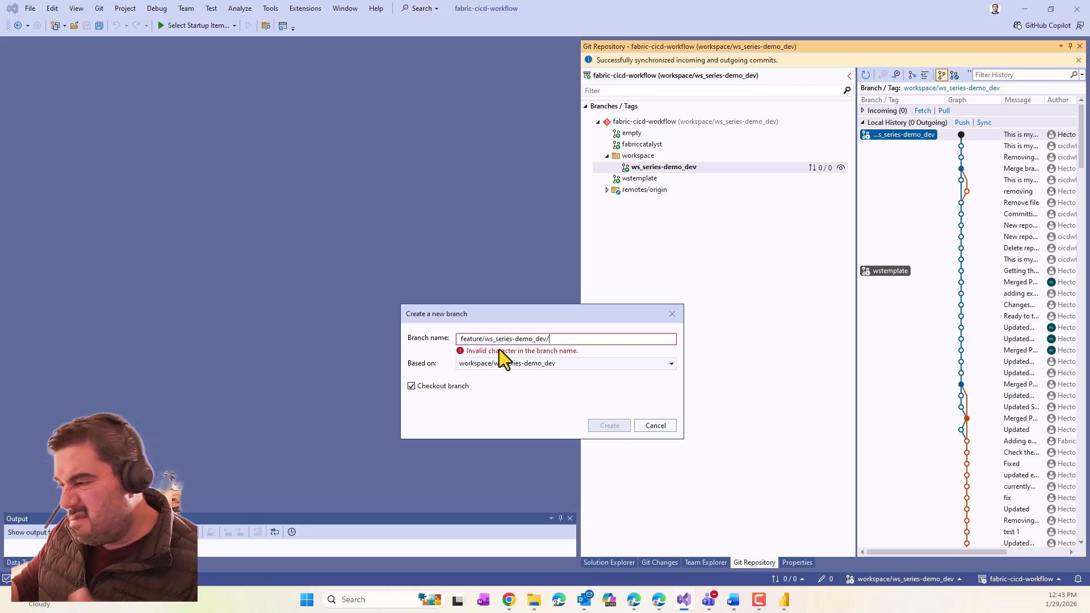
pyautogui.write('chang')
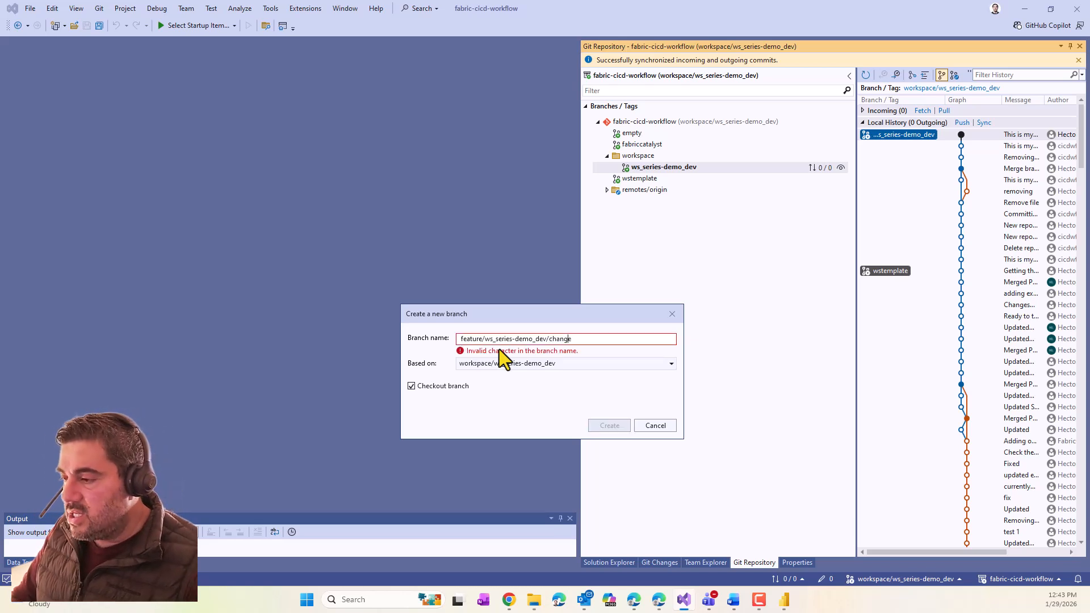
pyautogui.write('ing-the')
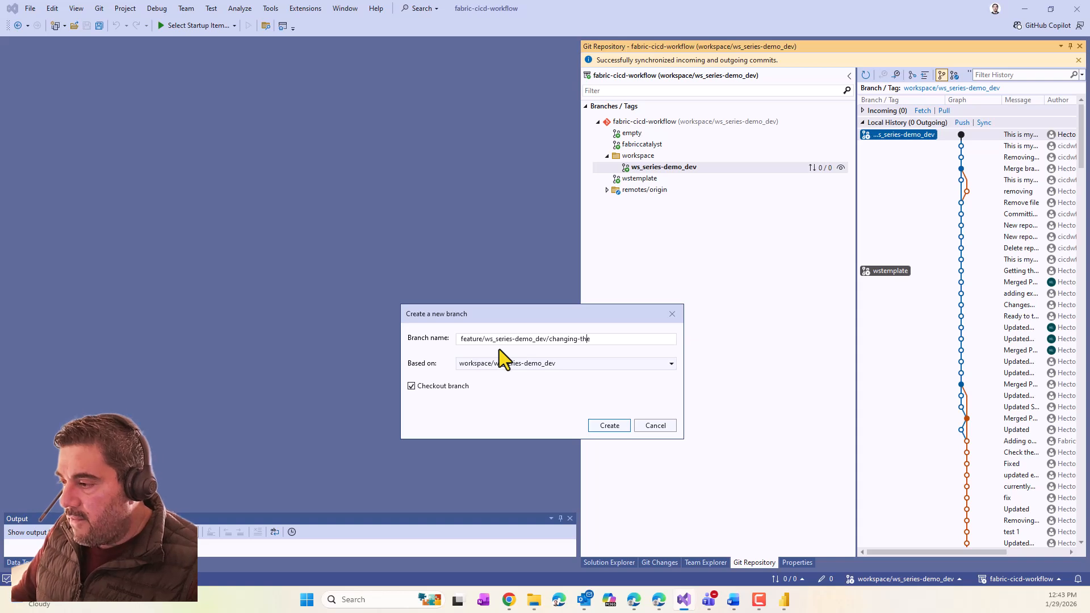
pyautogui.write('-visual')
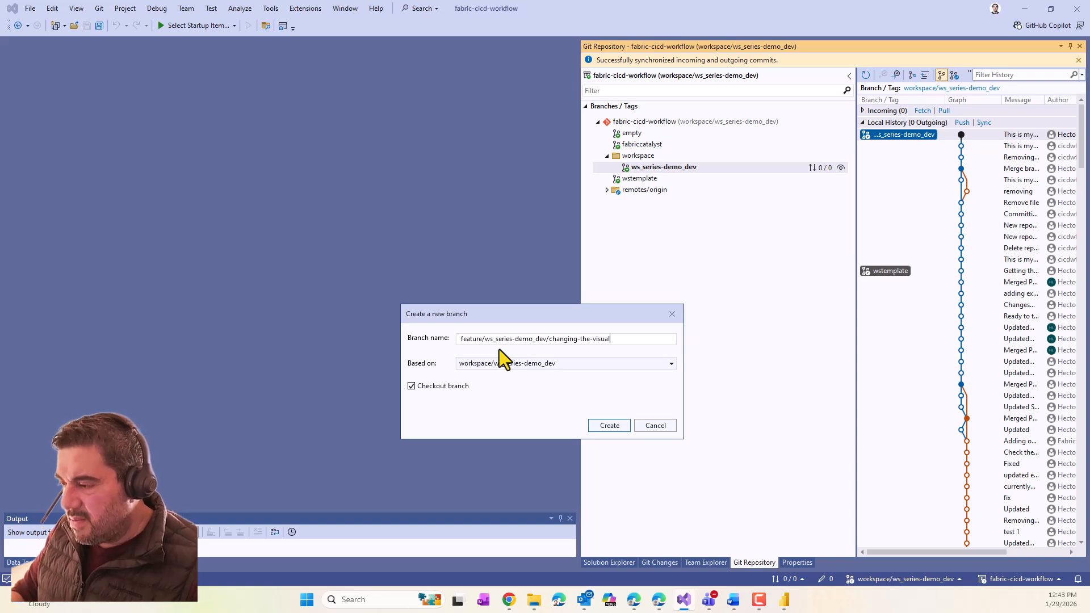
pyautogui.write('-type')
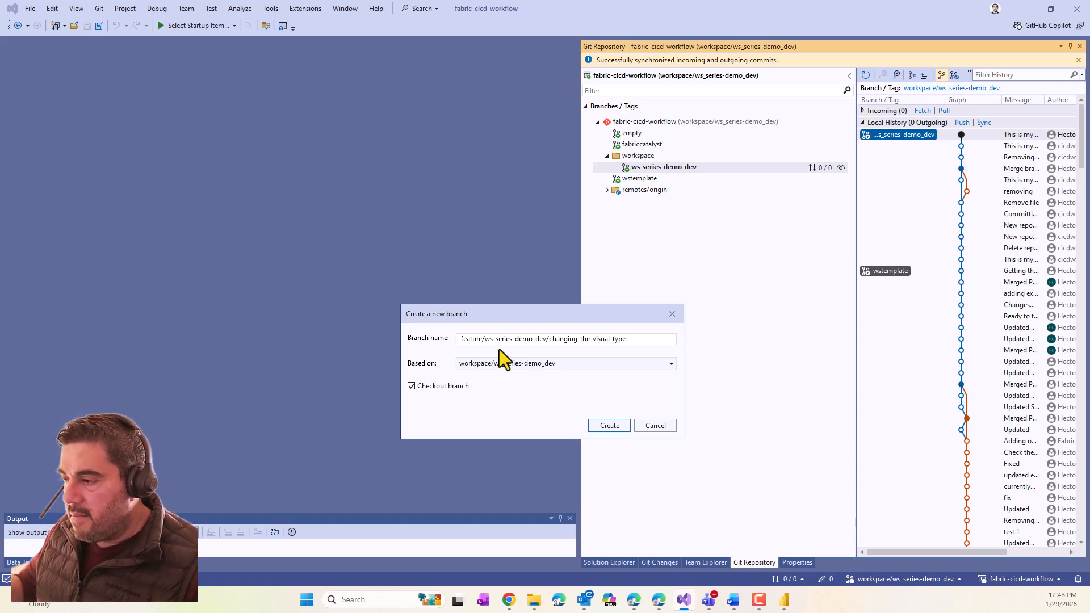
pyautogui.click(604, 427)
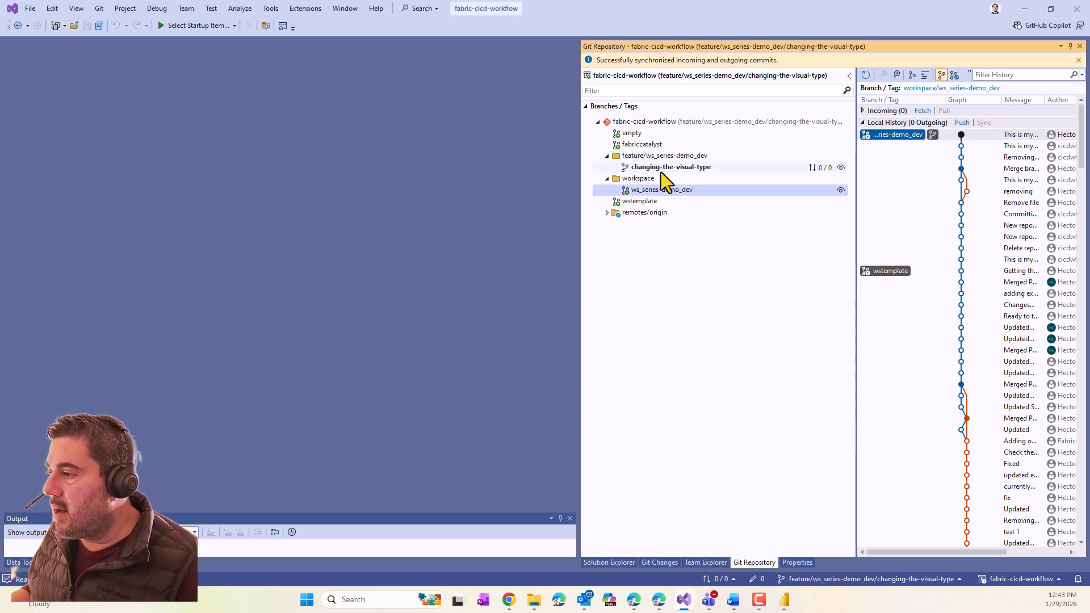
pyautogui.click(687, 167)
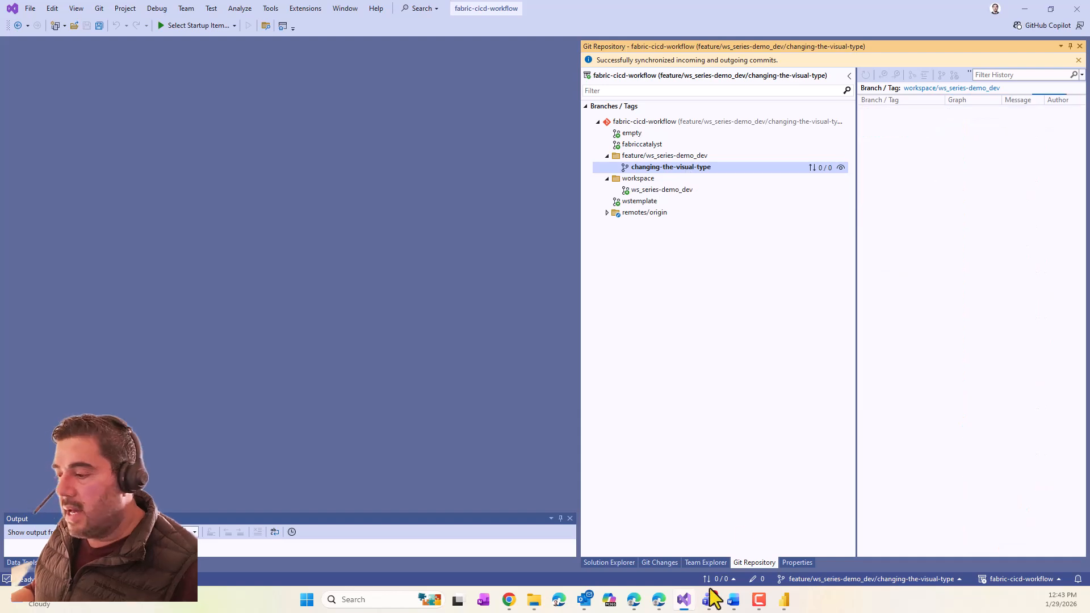
pyautogui.moveTo(709, 596)
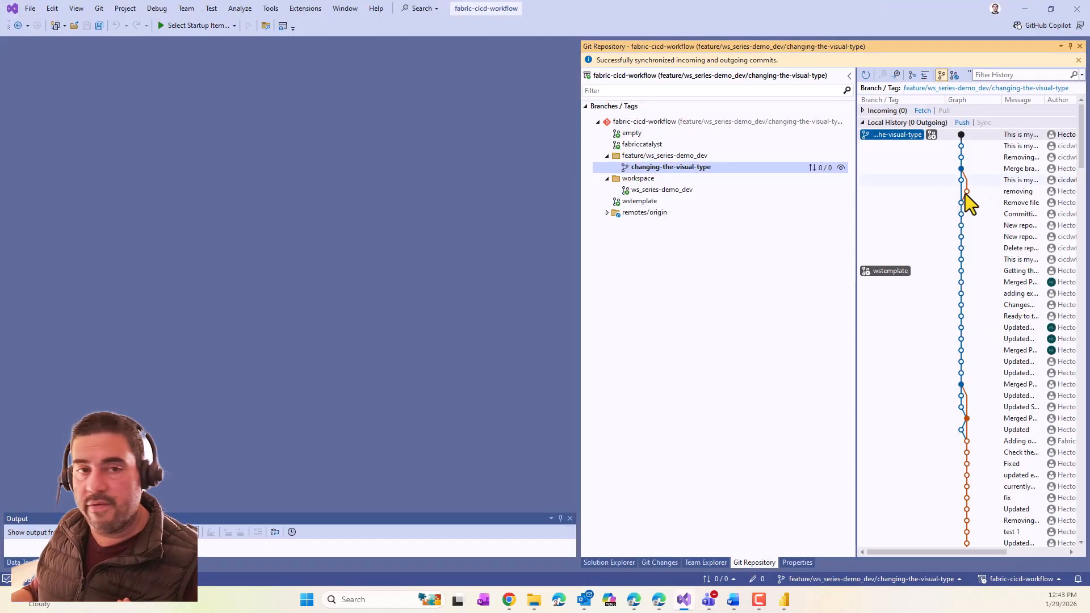
# Switch to Power BI Desktop and open WealthDashboard (enhanced).pbip from the local fabric folder.
pyautogui.click(786, 600)
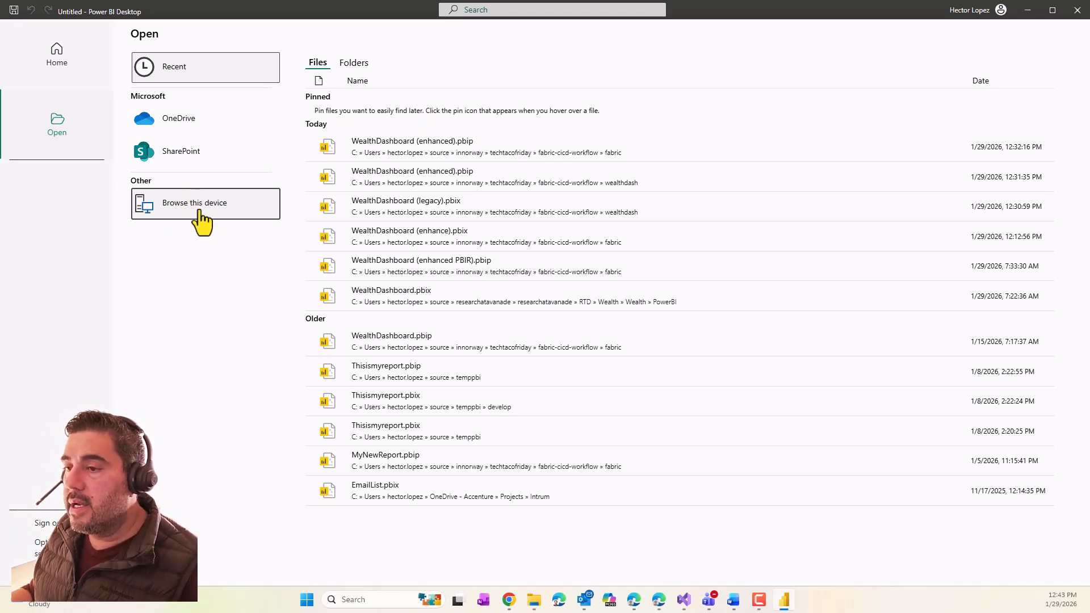
pyautogui.click(228, 206)
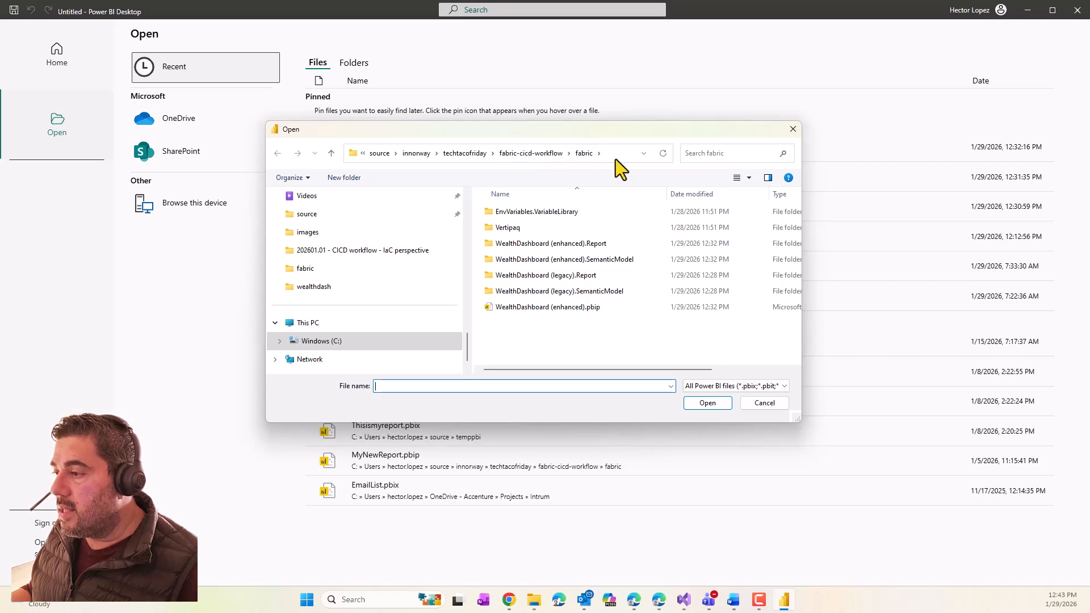
pyautogui.doubleClick(553, 308)
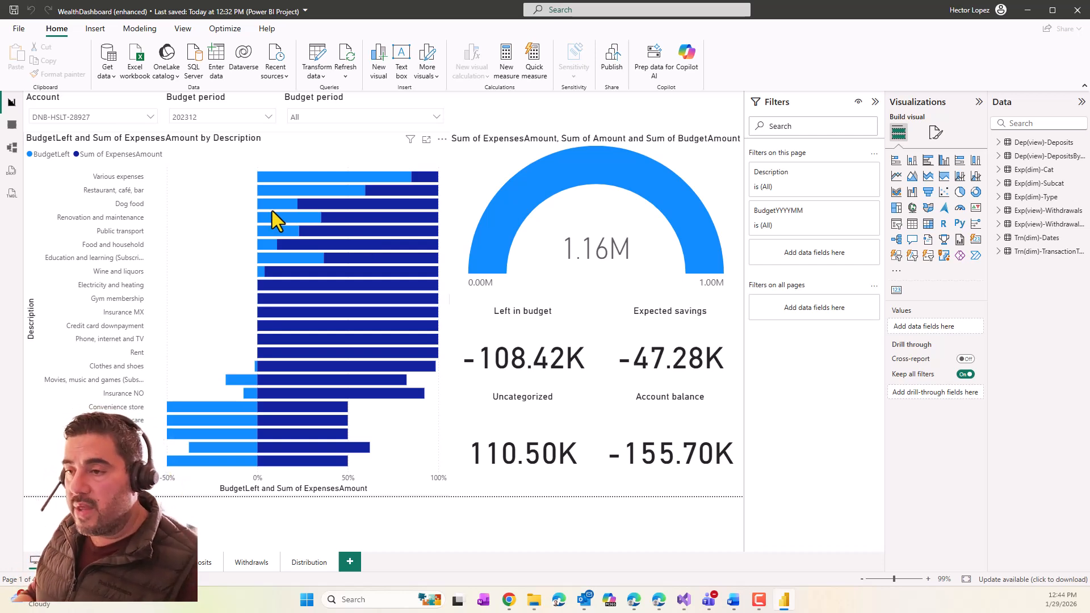
# Convert the BudgetLeft and Sum of ExpensesAmount by Description bar chart to a treemap and remove BudgetLeft from its values.
pyautogui.click(216, 188)
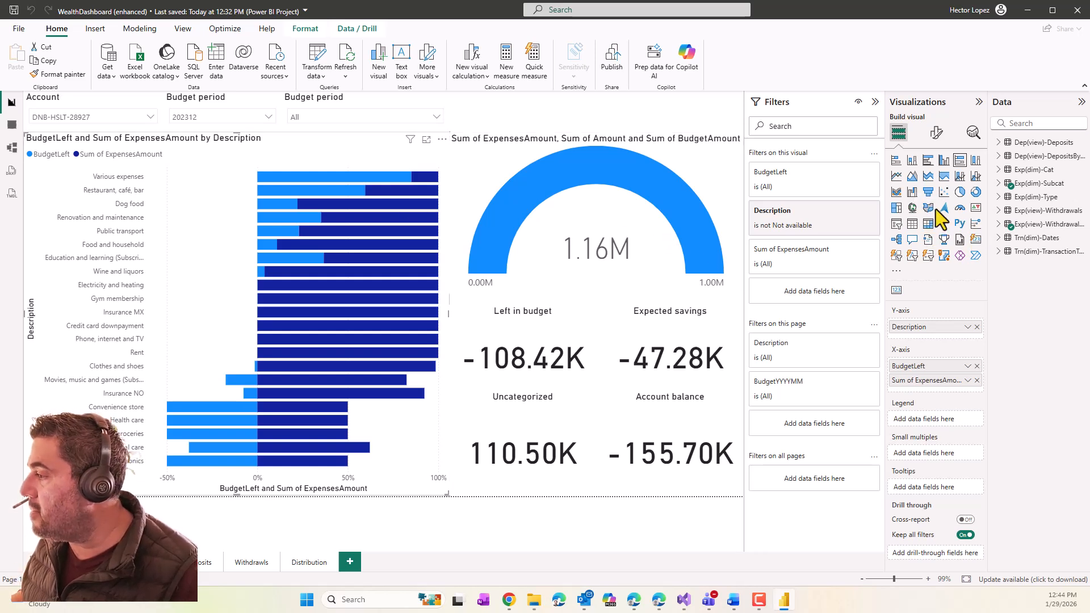
pyautogui.click(896, 208)
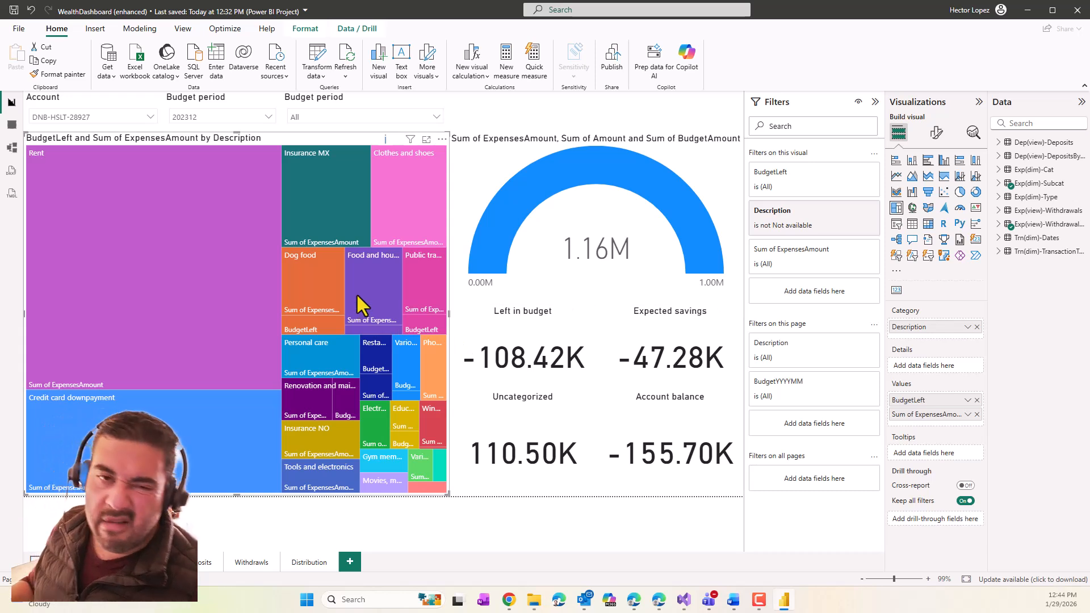
pyautogui.moveTo(360, 305)
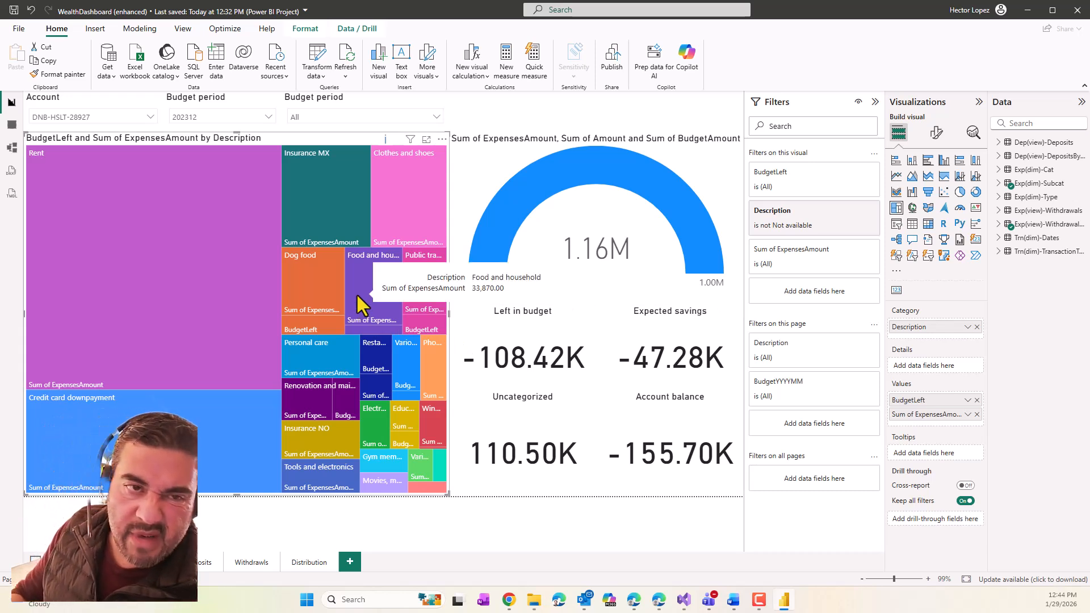
pyautogui.click(977, 400)
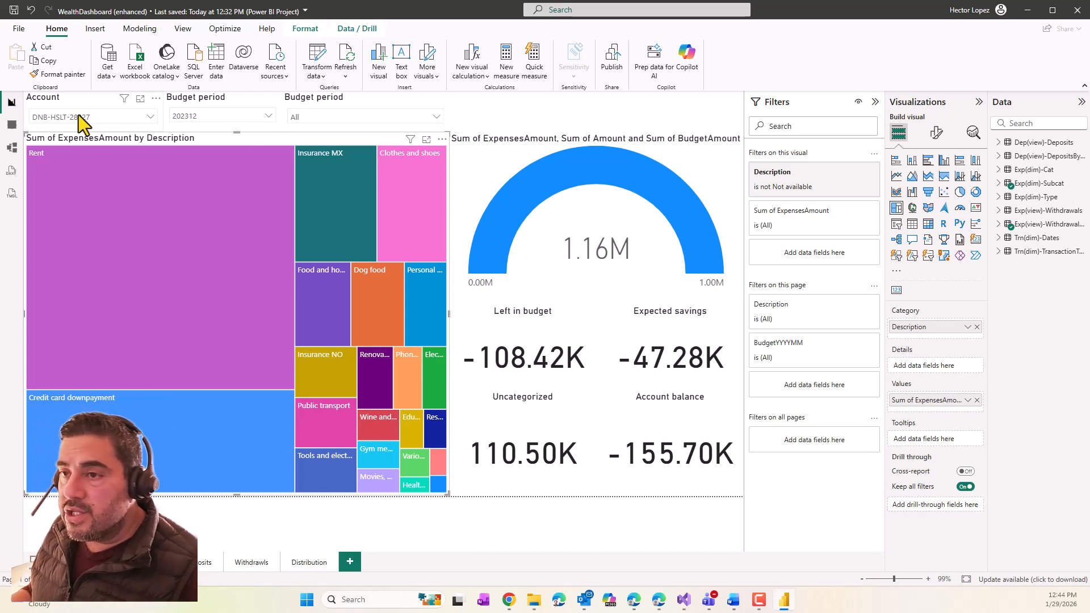
# Save the WealthDashboard (enhanced) report, close Power BI Desktop, and show the pending Git changes in Visual Studio.
pyautogui.click(14, 10)
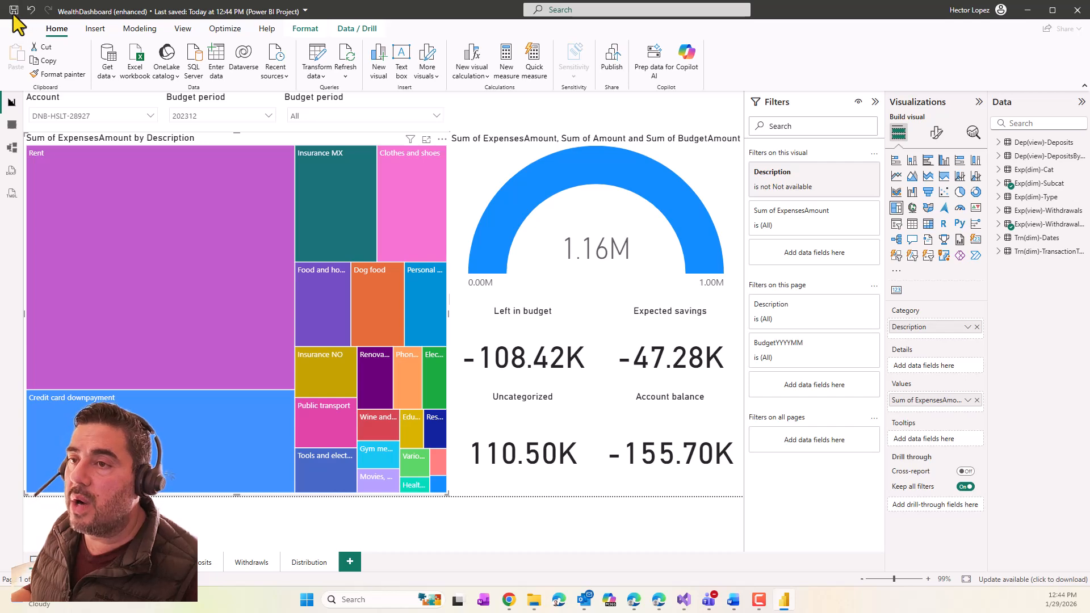
pyautogui.click(1077, 10)
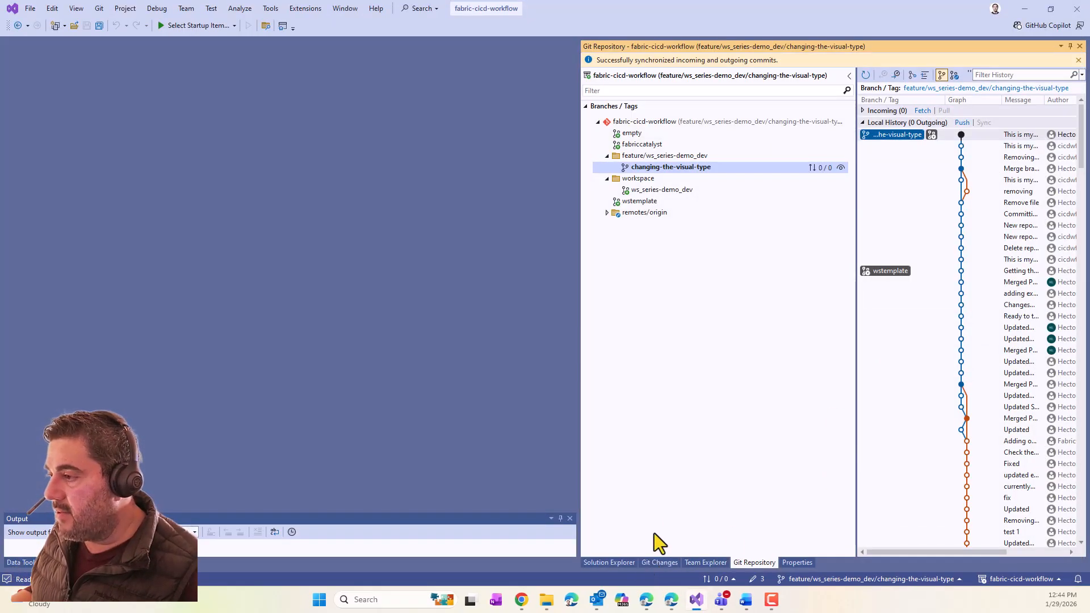
pyautogui.click(659, 562)
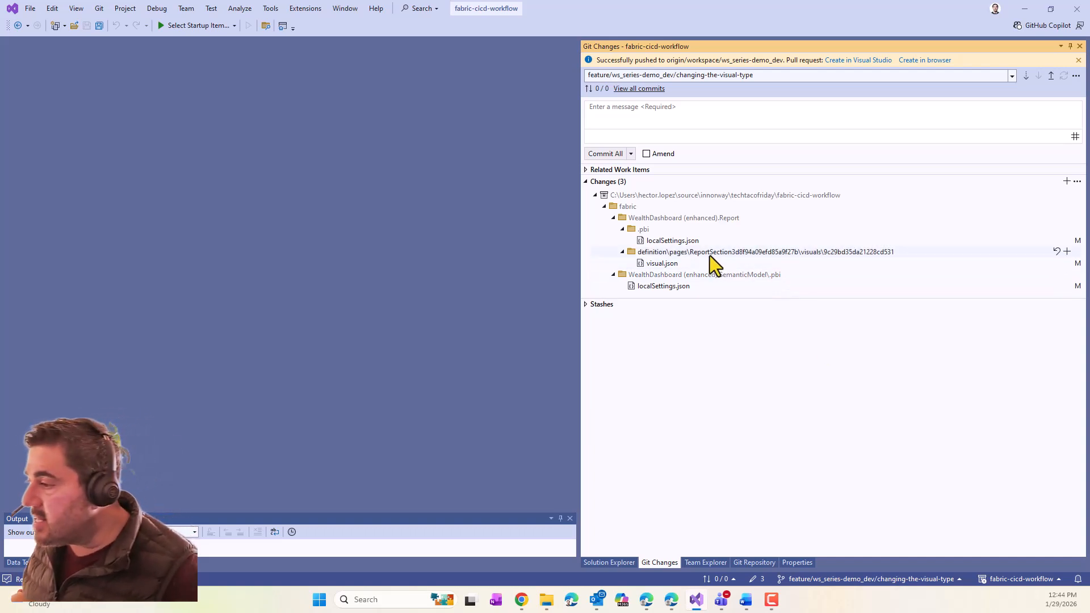
# Compare the report's modified localSettings.json with its indexed version and close the comparison.
pyautogui.click(689, 242)
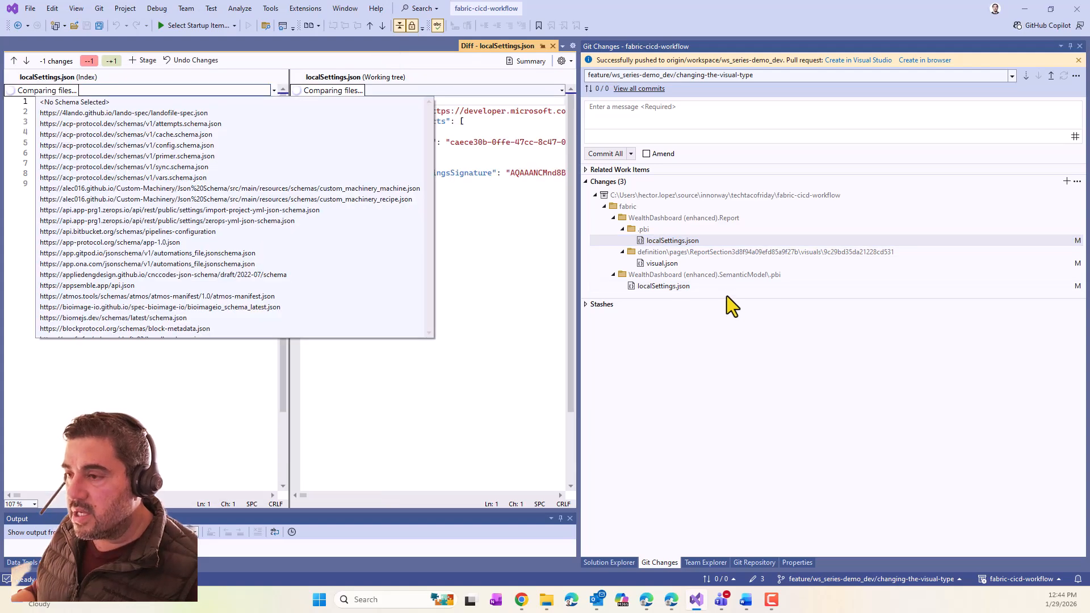
pyautogui.click(544, 284)
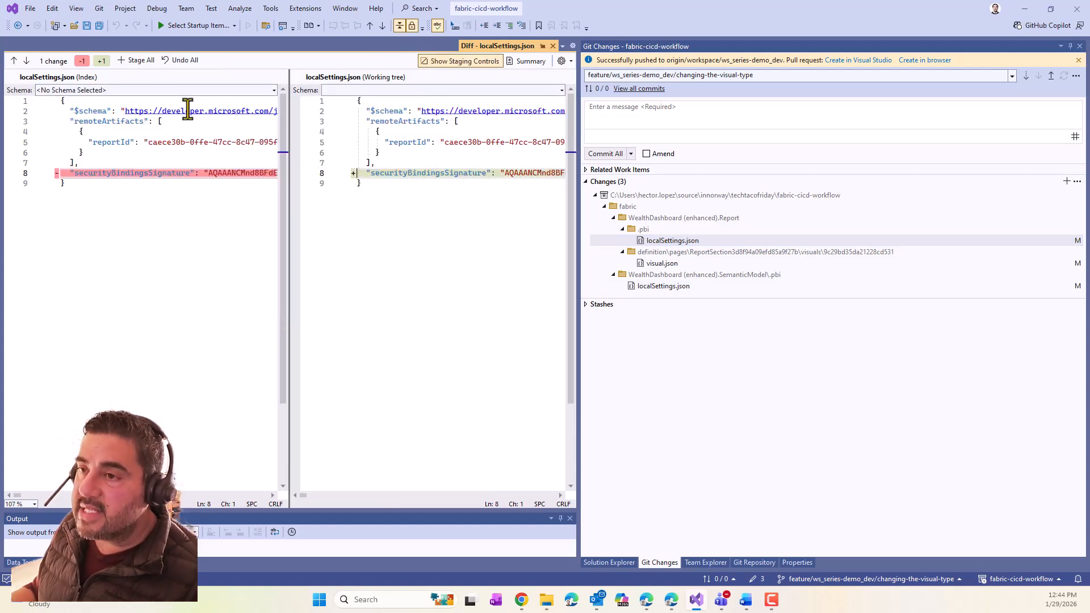
pyautogui.click(553, 46)
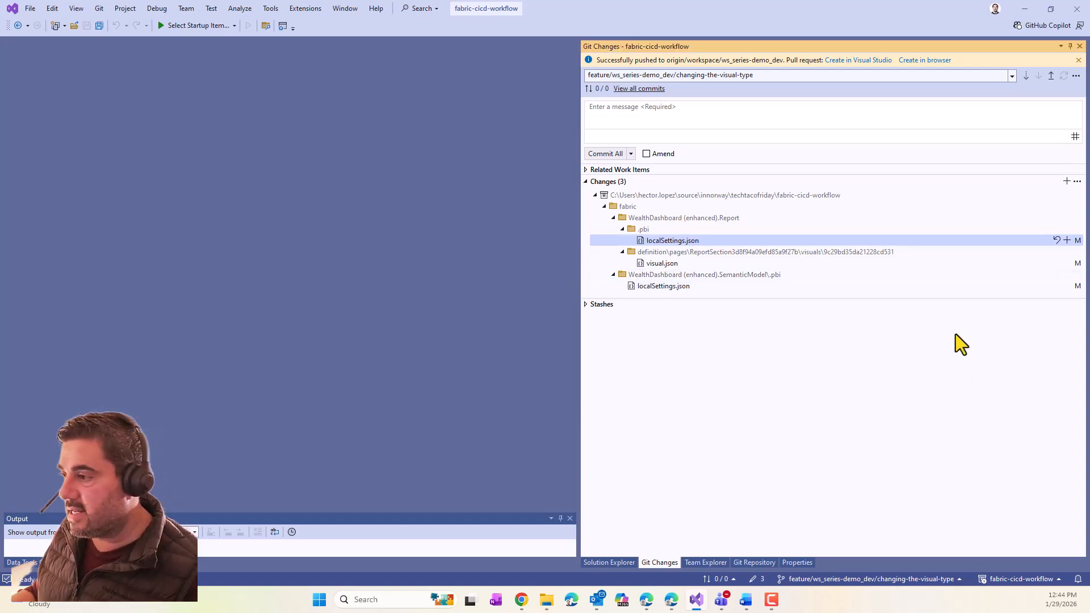
# Examine the visual.json differences in a wider comparison, covering the visual type, query fields and sort definition.
pyautogui.click(712, 251)
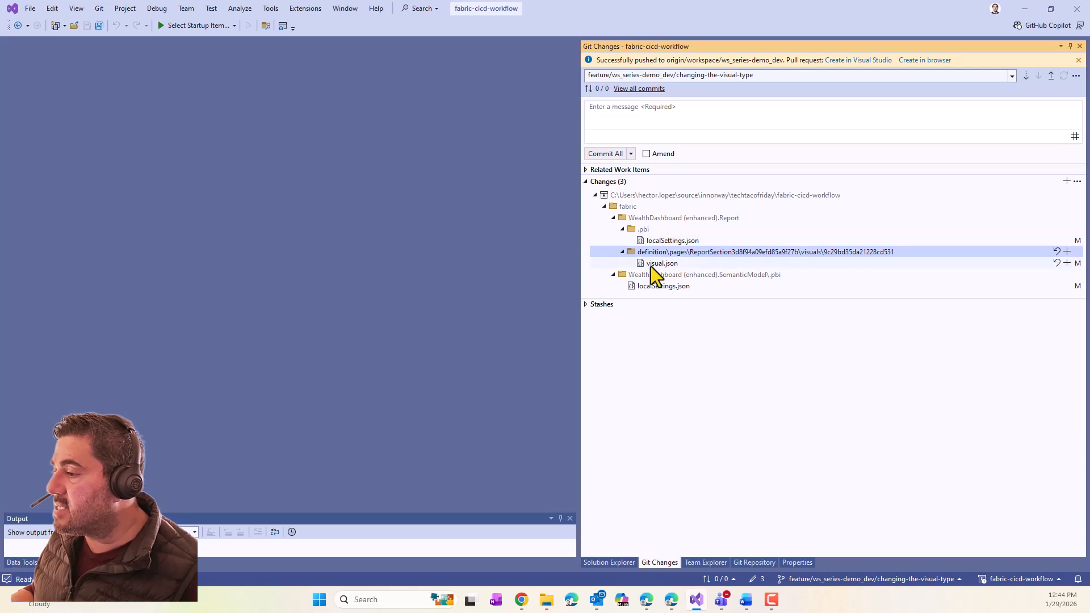
pyautogui.doubleClick(653, 264)
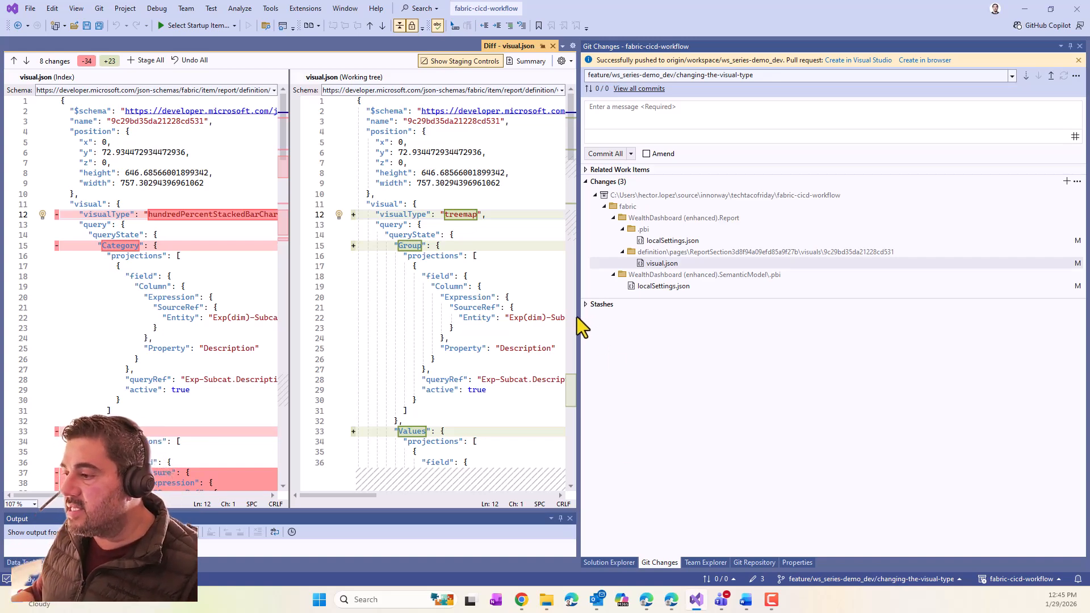
pyautogui.moveTo(578, 316); pyautogui.dragTo(754, 302)
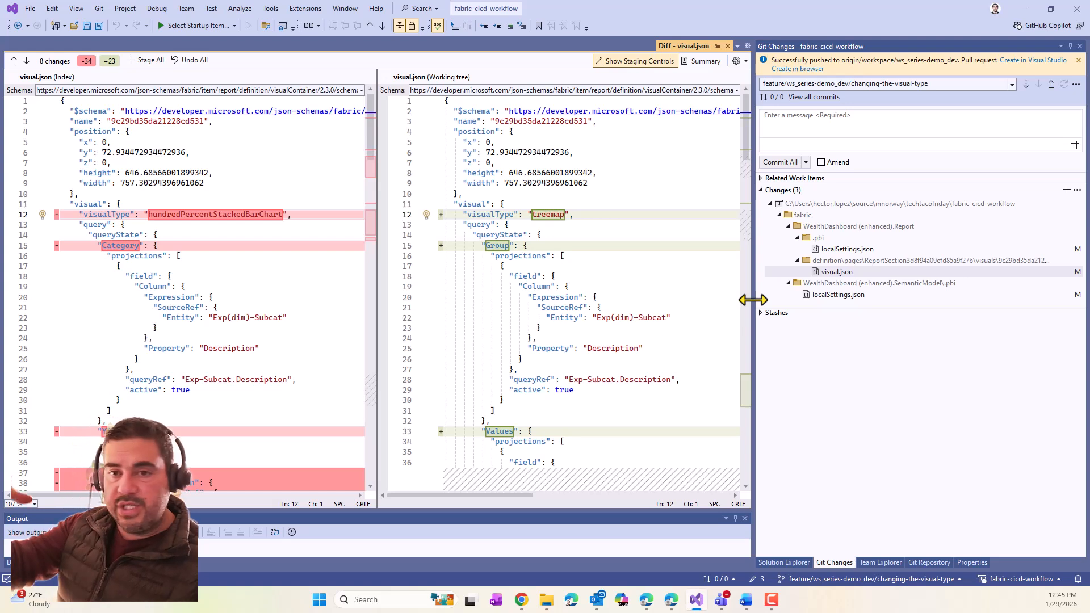
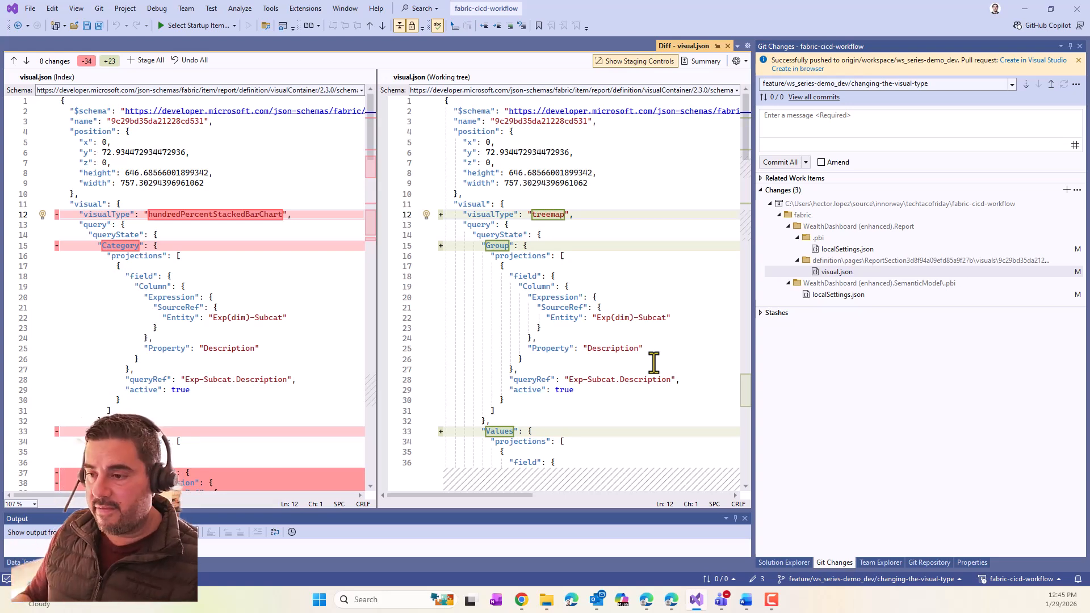
pyautogui.scroll(-10, 645, 318)
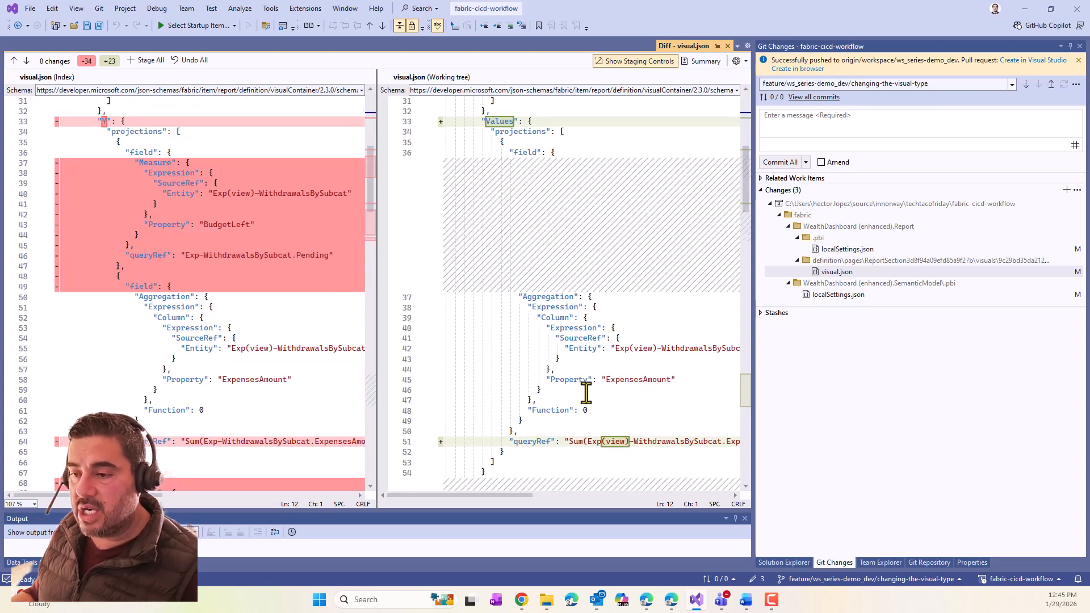
pyautogui.scroll(-7, 581, 386)
pyautogui.scroll(17, 594, 415)
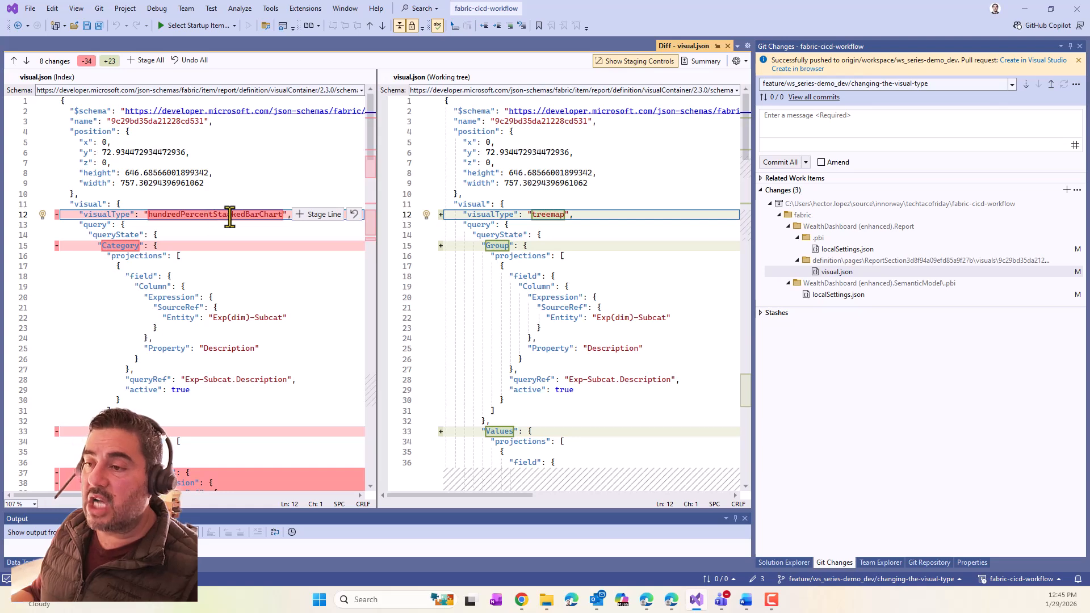
pyautogui.click(587, 218)
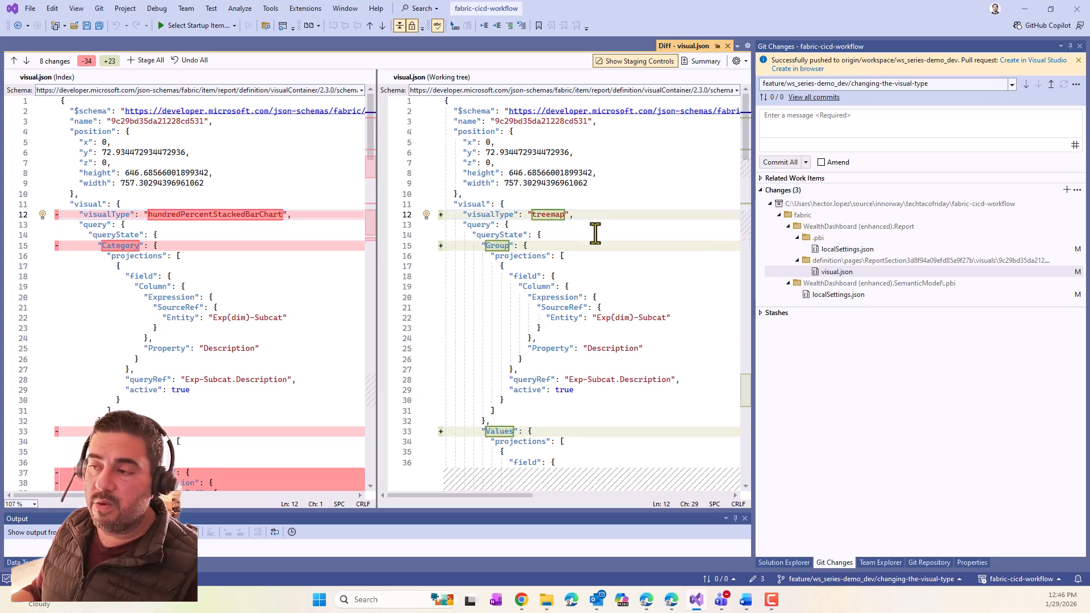
pyautogui.scroll(-4, 560, 383)
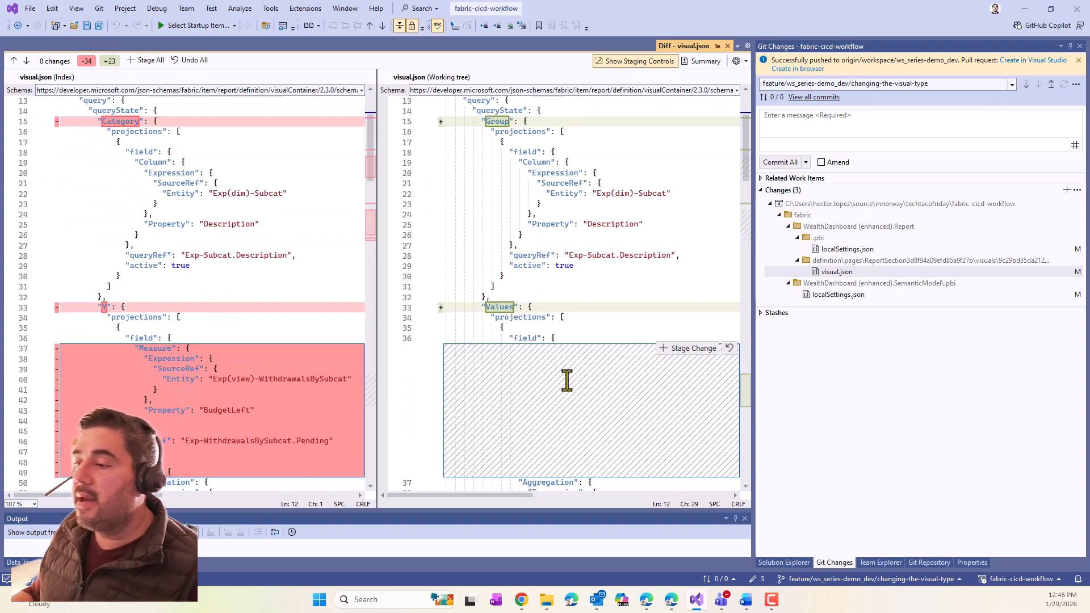
pyautogui.scroll(-4, 560, 383)
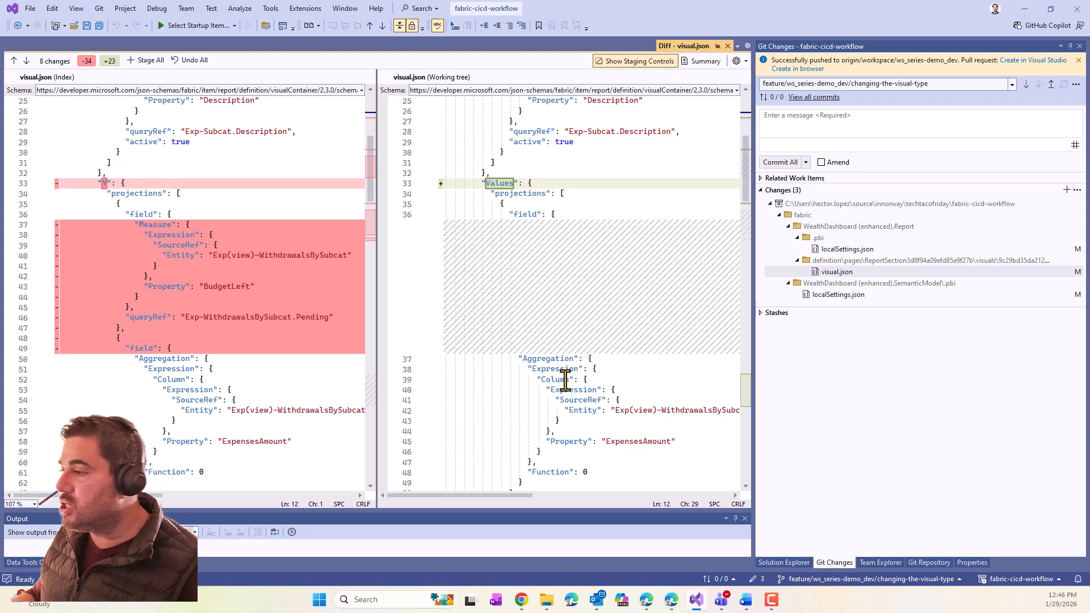
pyautogui.scroll(-7, 587, 432)
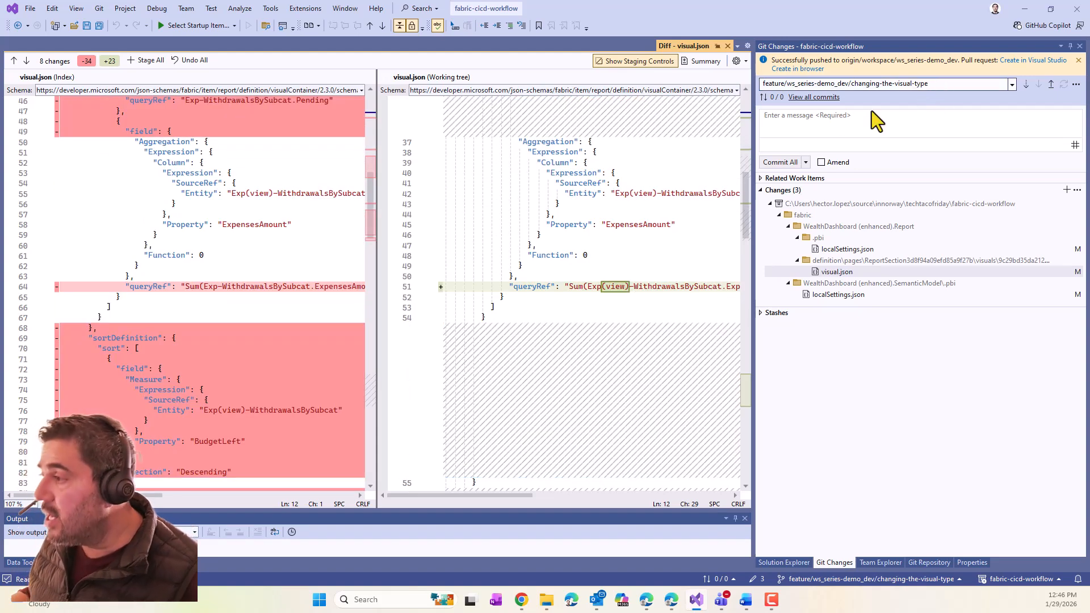
# Commit all changes with the message "This is the new version of my report", push them, and close the visual.json comparison.
pyautogui.click(841, 126)
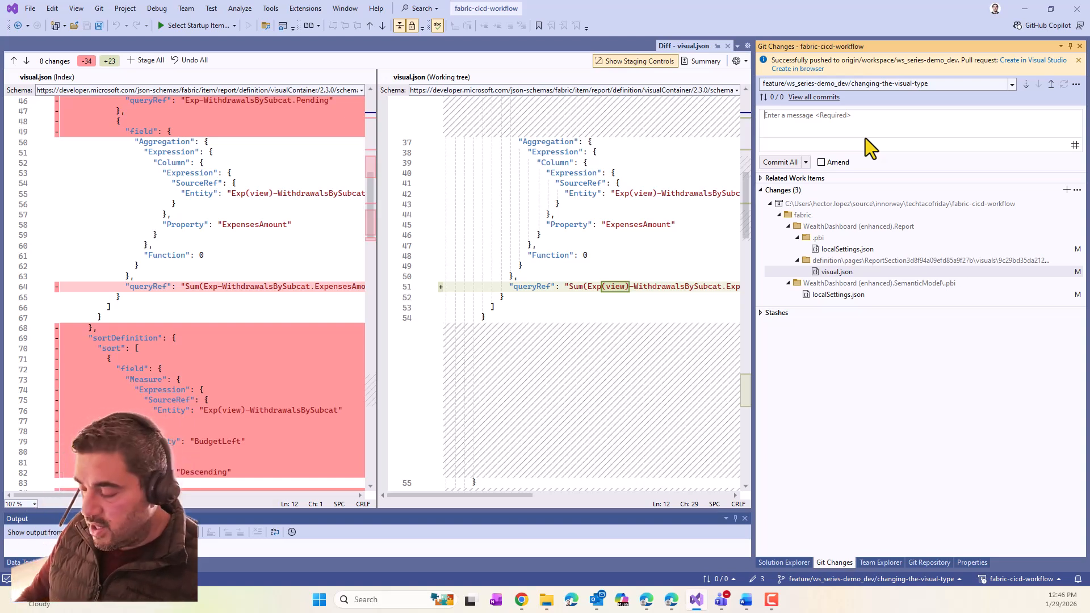
pyautogui.write('This is t')
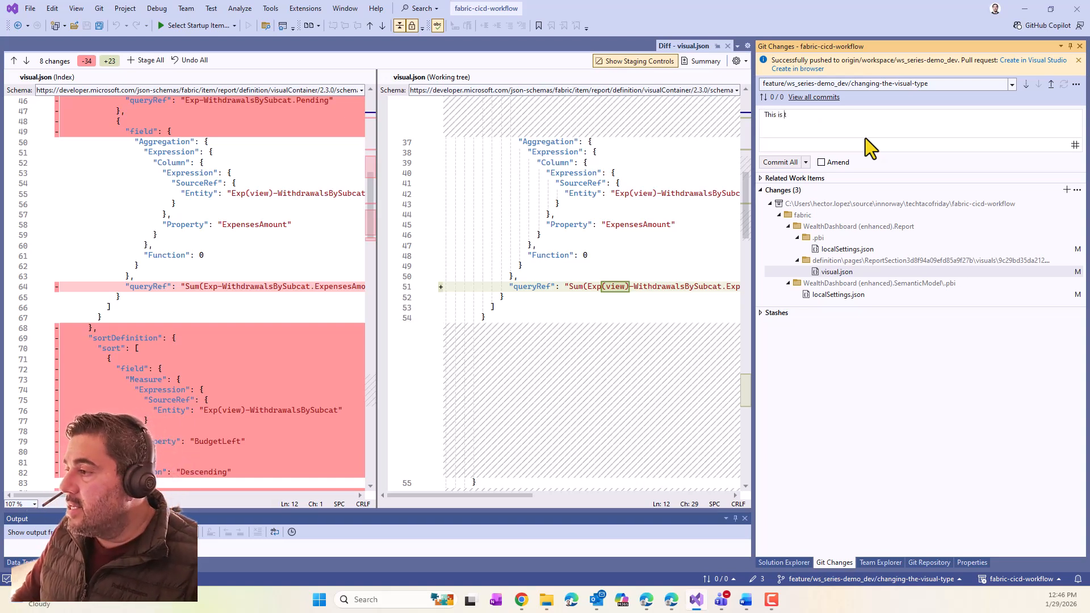
pyautogui.write('he new version ')
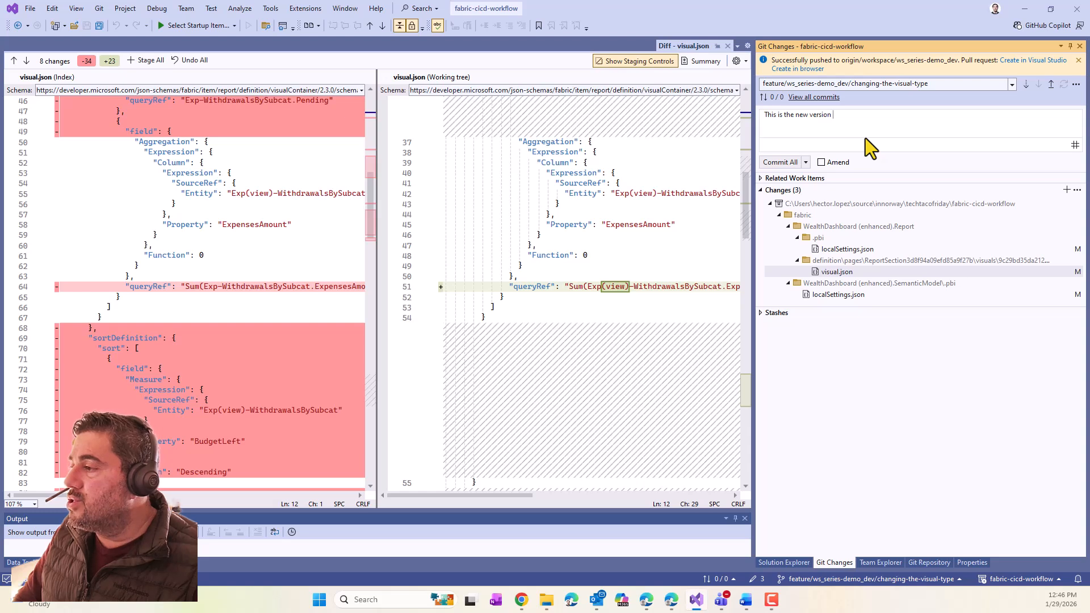
pyautogui.write('of my report')
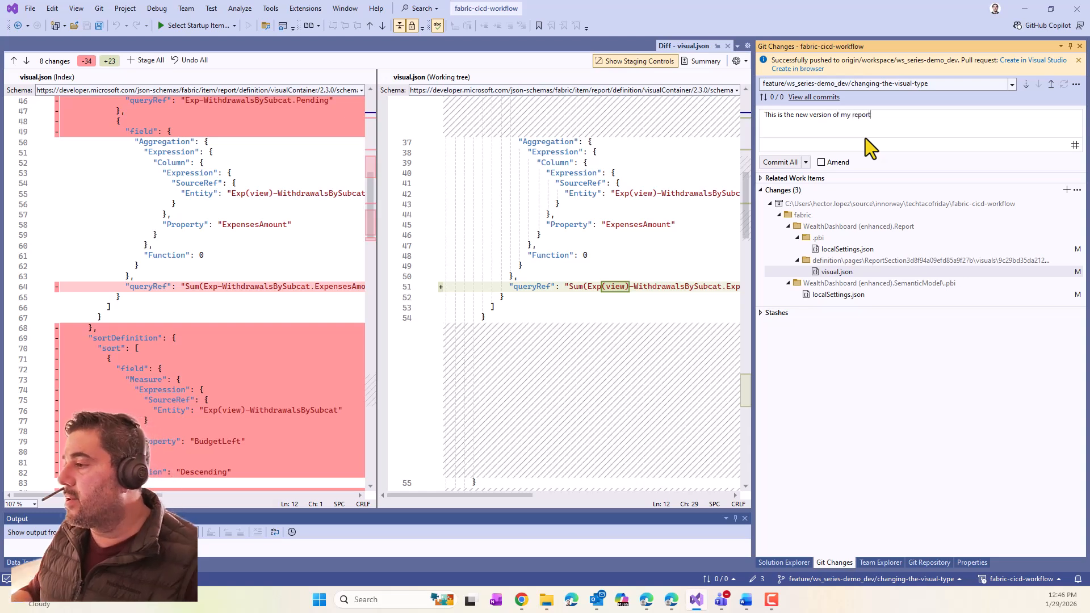
pyautogui.click(805, 165)
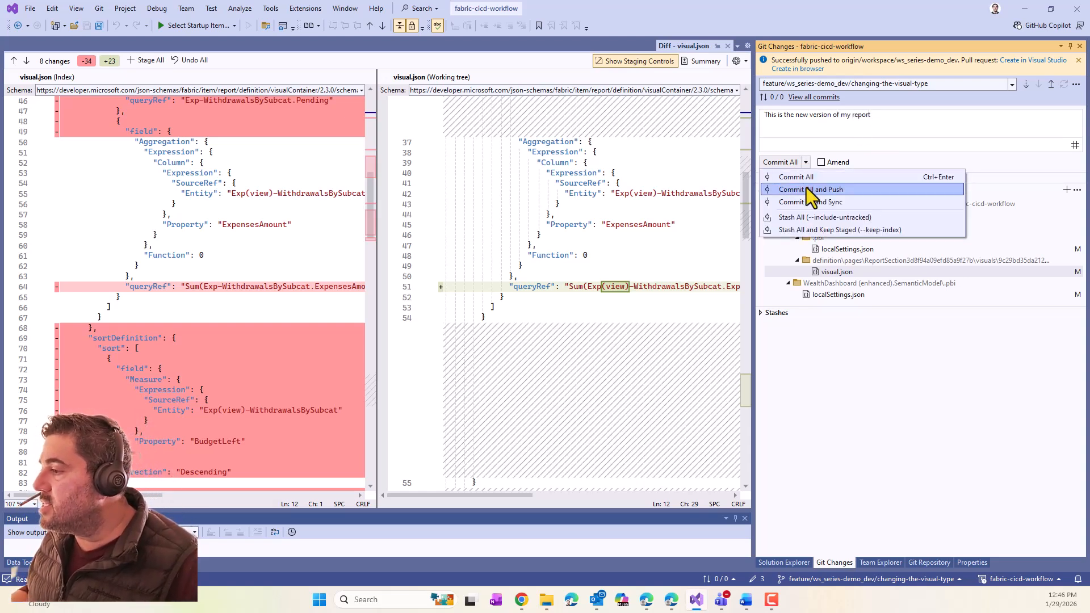
pyautogui.click(806, 188)
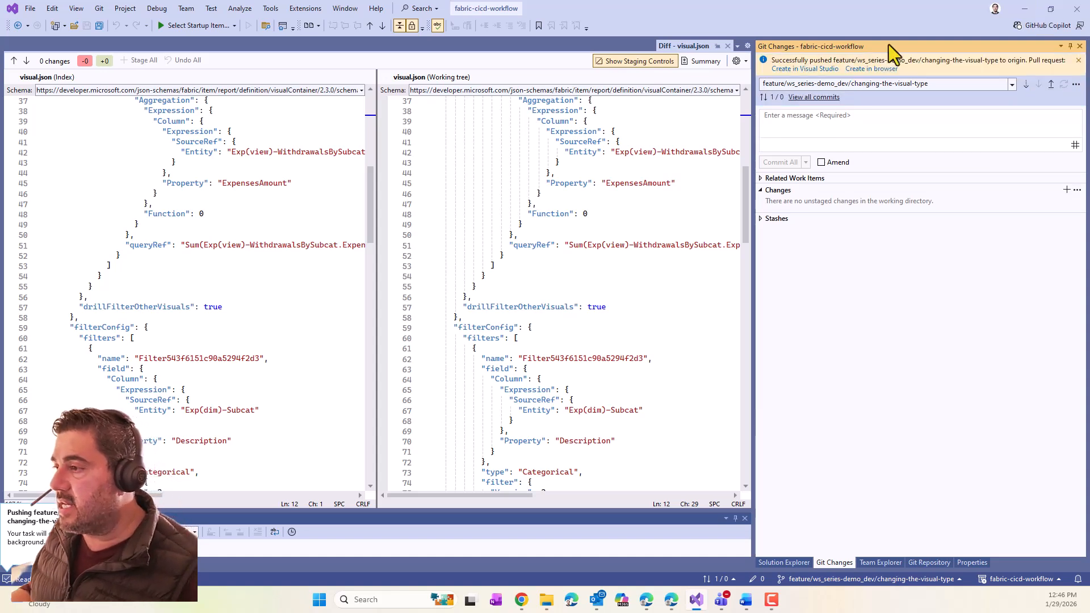
pyautogui.click(728, 46)
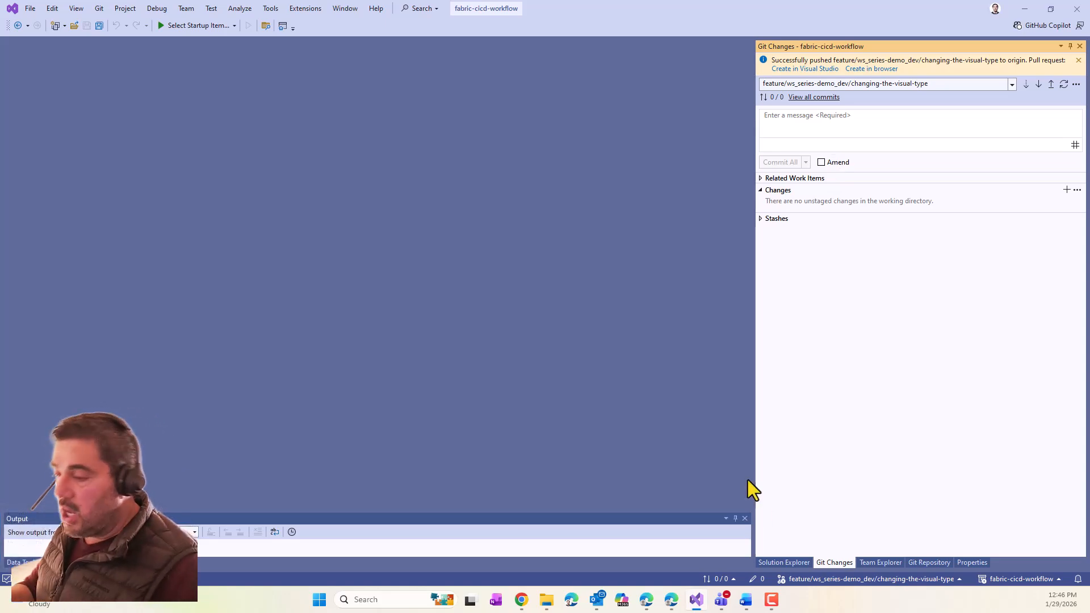
# Switch to the maximized Fabric browser window and open the ws_series-demo_dev workspace's item list.
pyautogui.click(1025, 10)
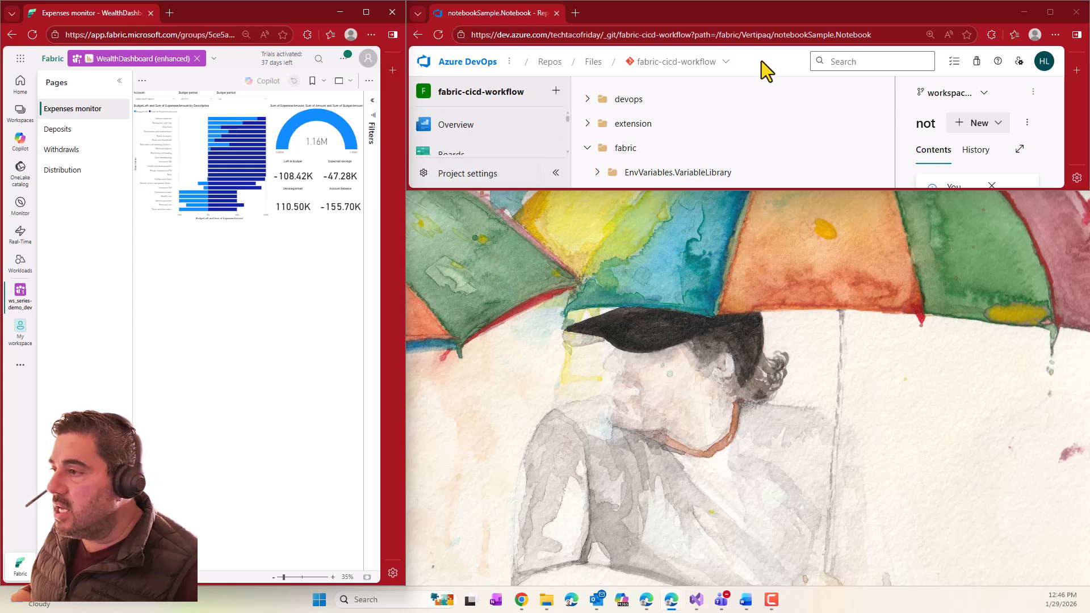
pyautogui.click(366, 12)
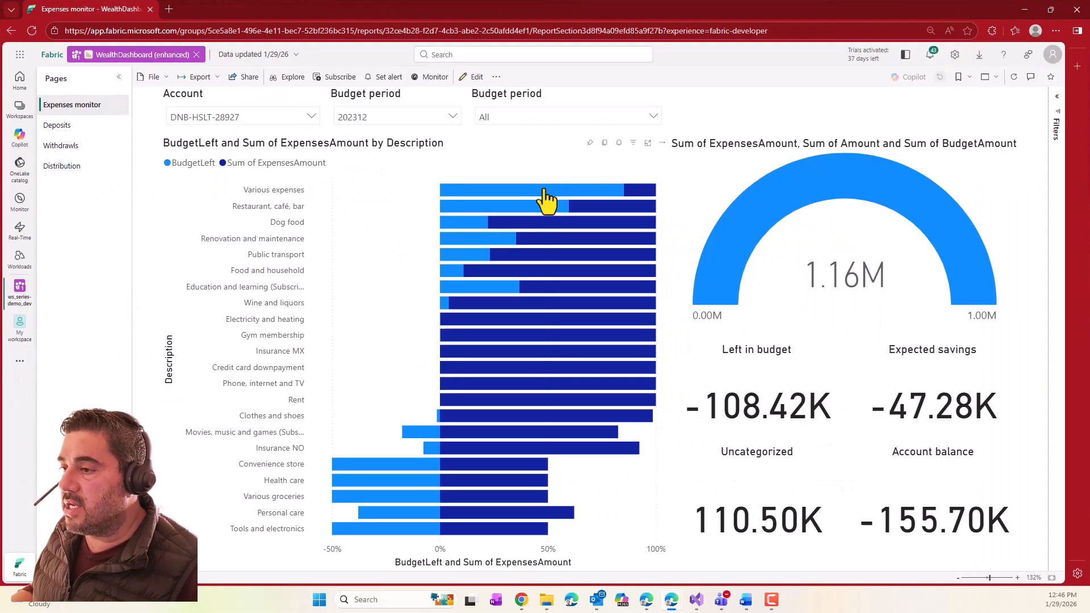
pyautogui.click(19, 108)
pyautogui.click(102, 211)
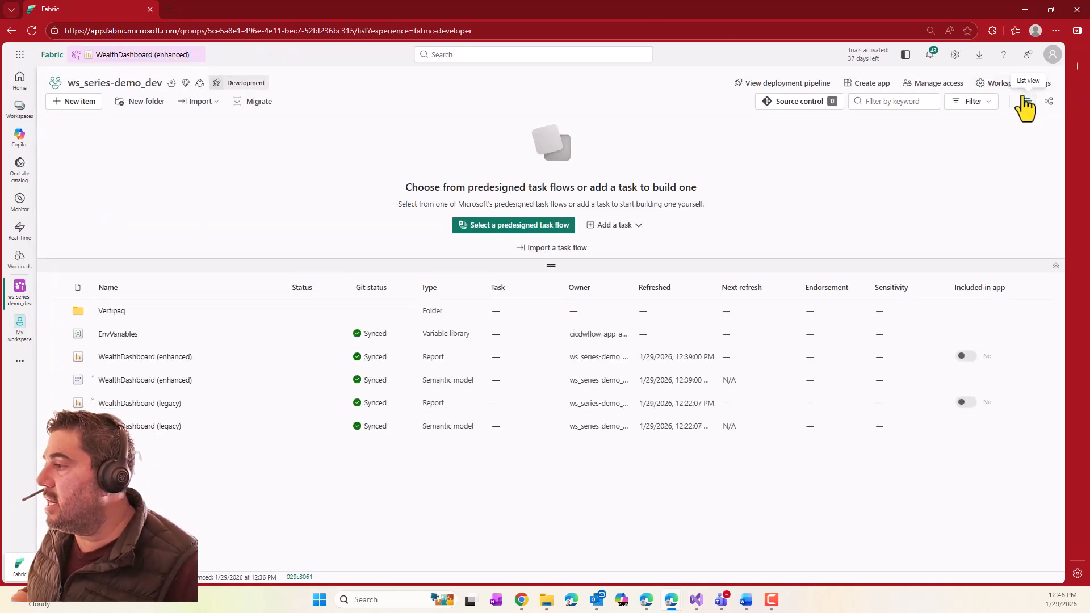
pyautogui.click(1010, 86)
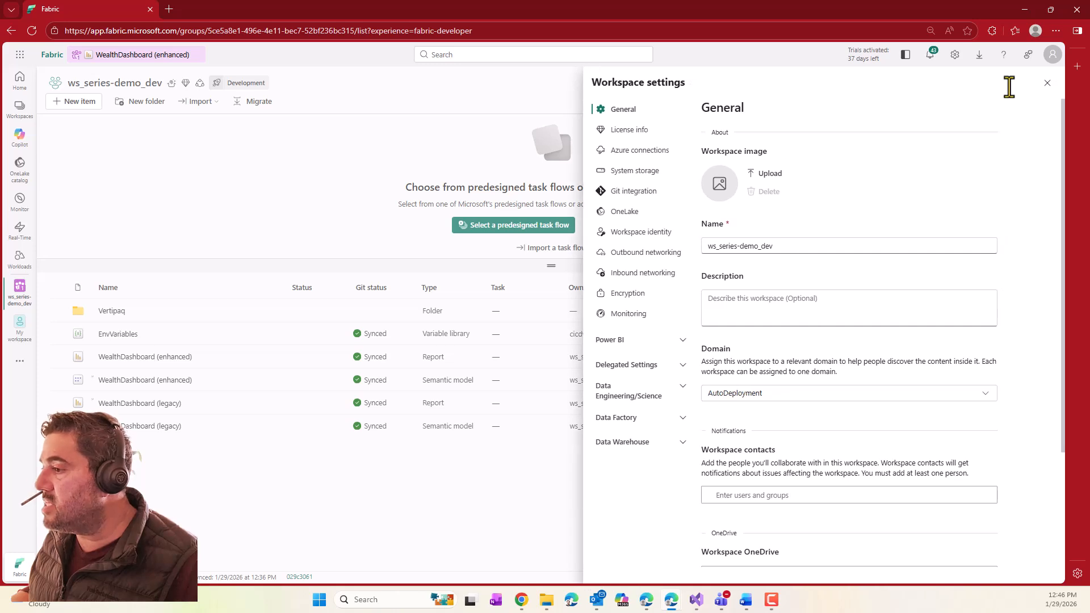
pyautogui.click(80, 156)
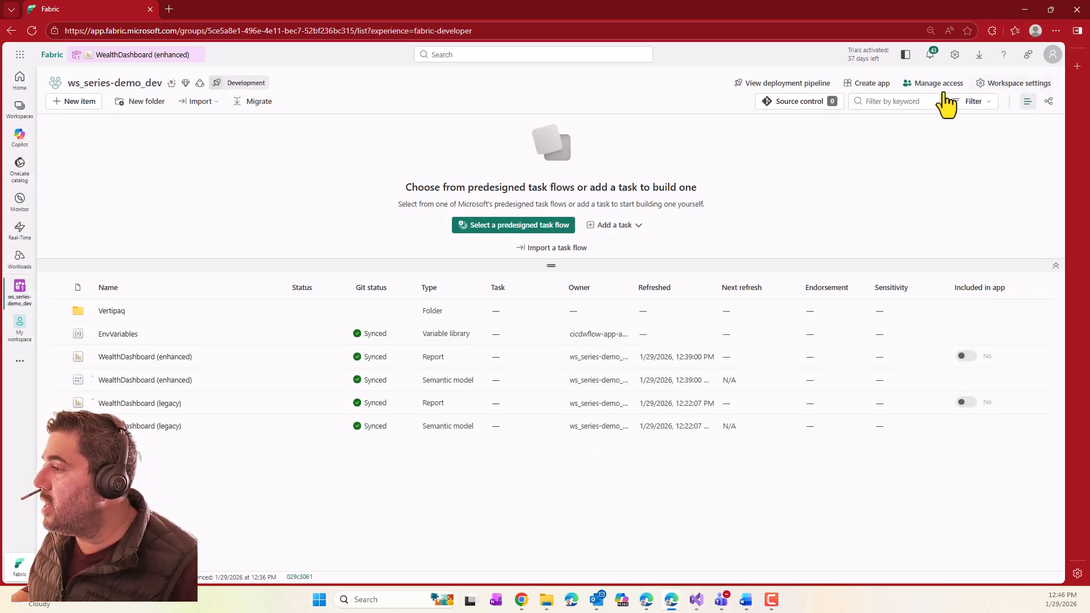
# Switch the ws_series-demo_dev workspace to the branch feature/ws_series-demo_dev/changing-the-visual-type, acknowledging that workspace items may be deleted.
pyautogui.click(806, 108)
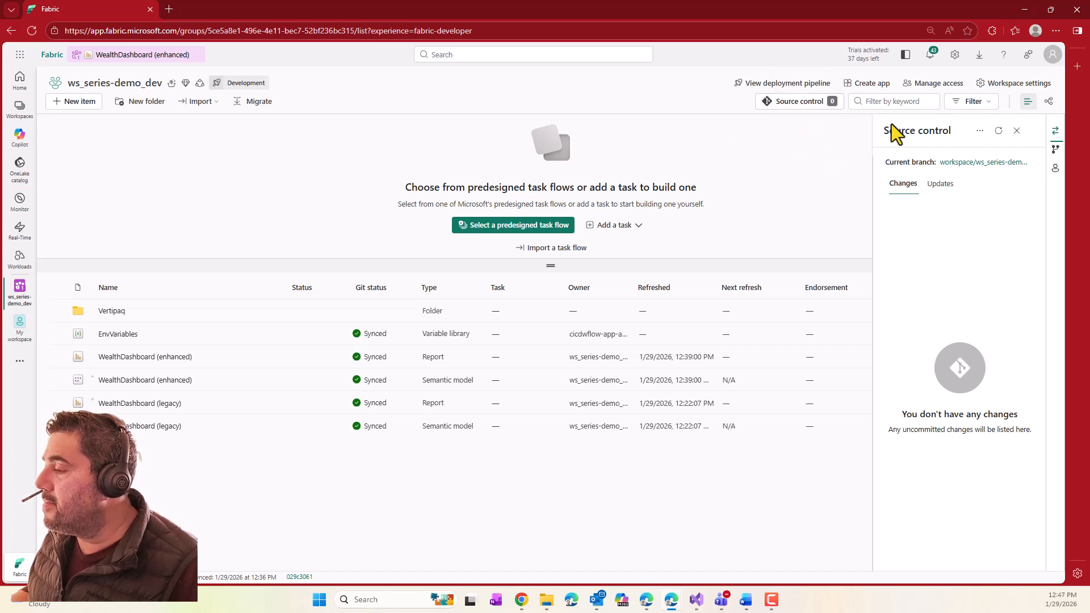
pyautogui.click(800, 104)
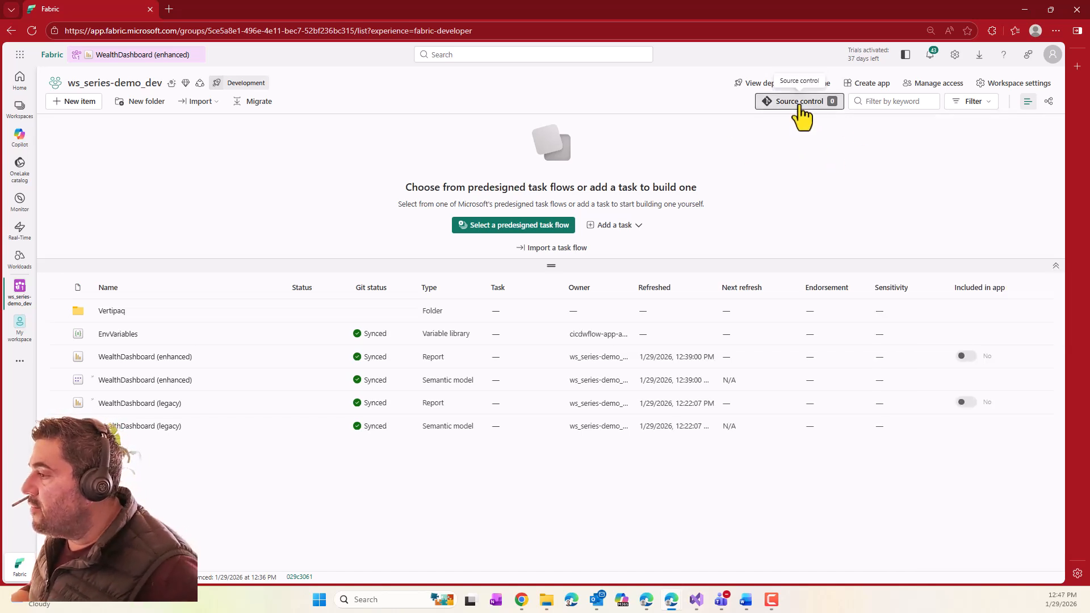
pyautogui.click(800, 103)
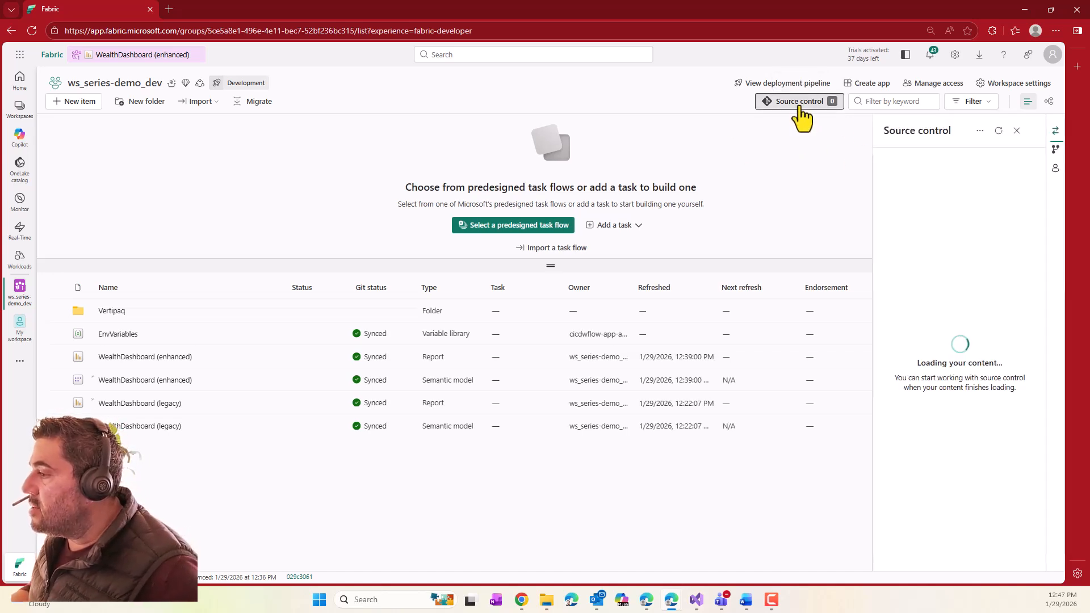
pyautogui.click(1054, 149)
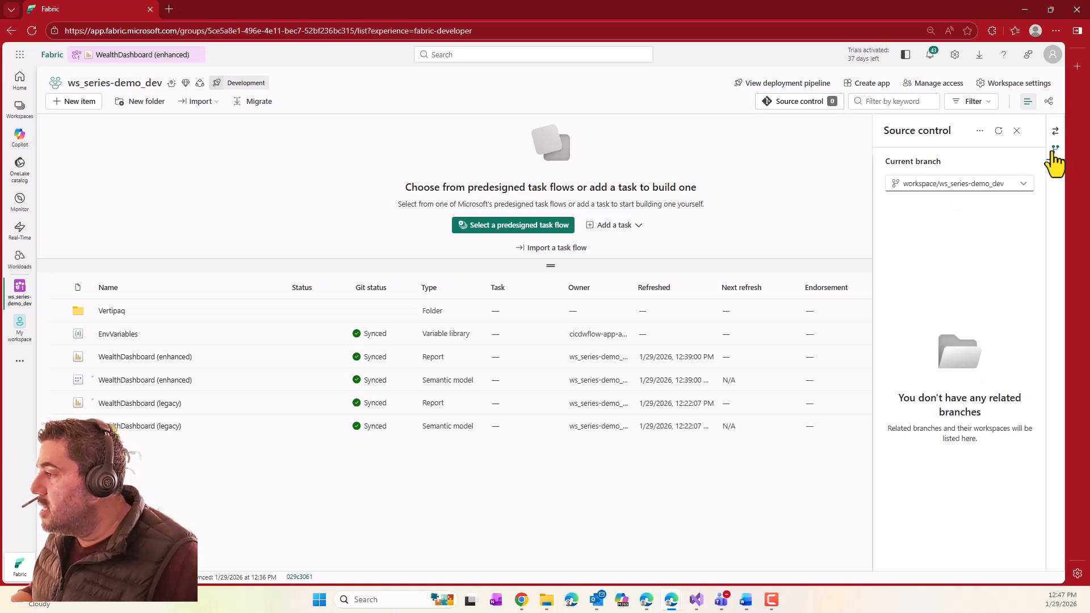
pyautogui.click(1023, 185)
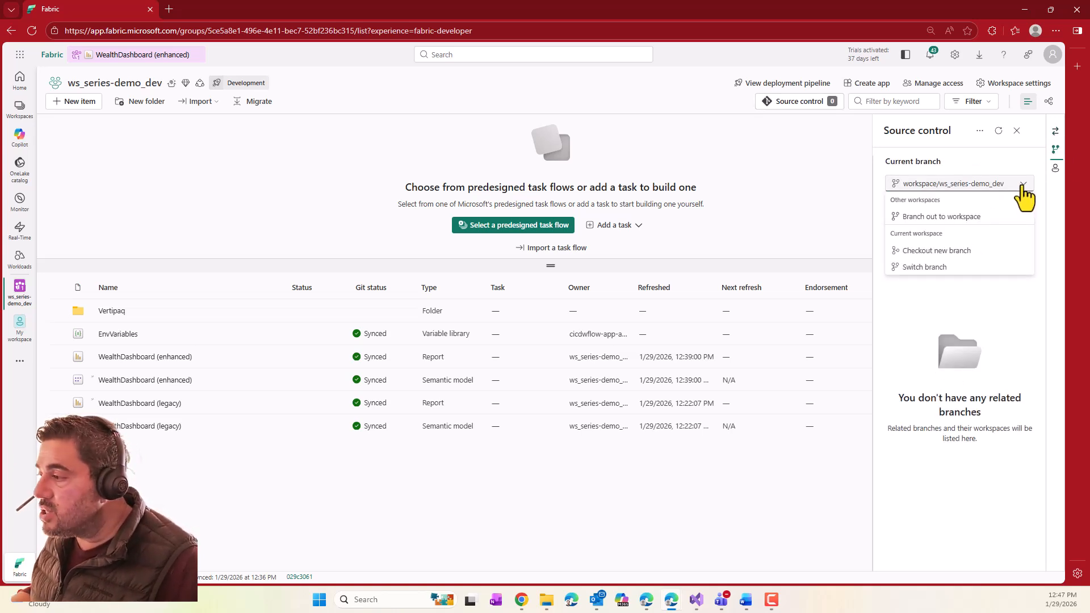
pyautogui.click(924, 267)
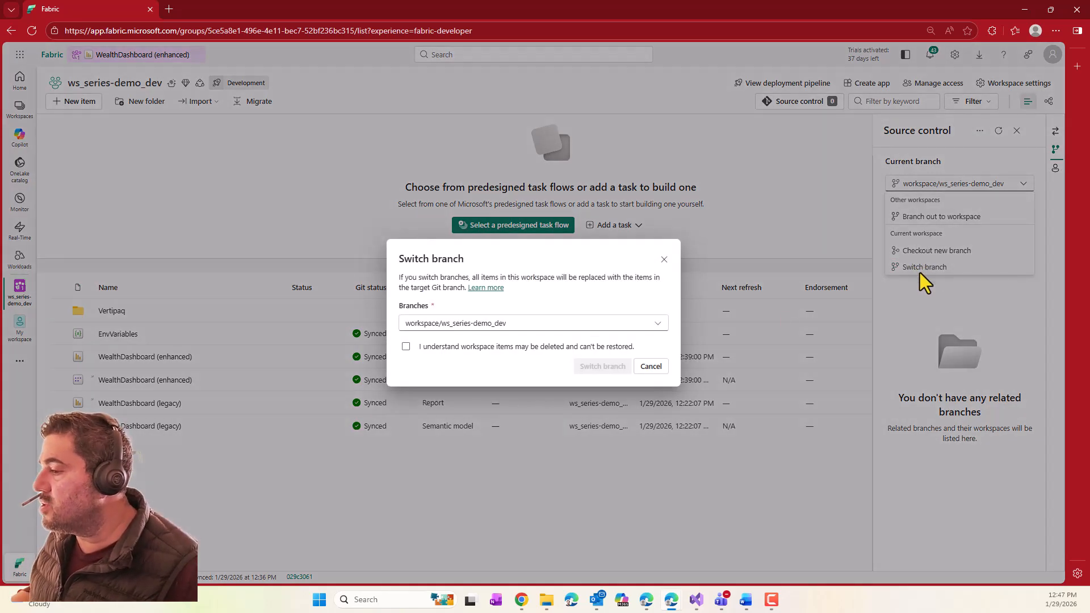
pyautogui.click(657, 325)
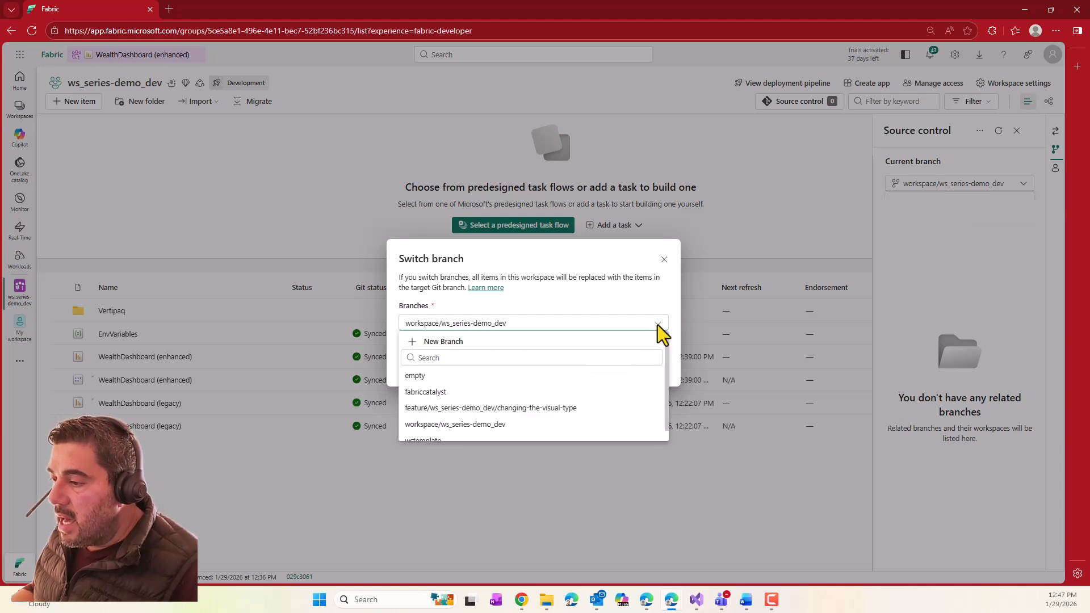
pyautogui.click(531, 408)
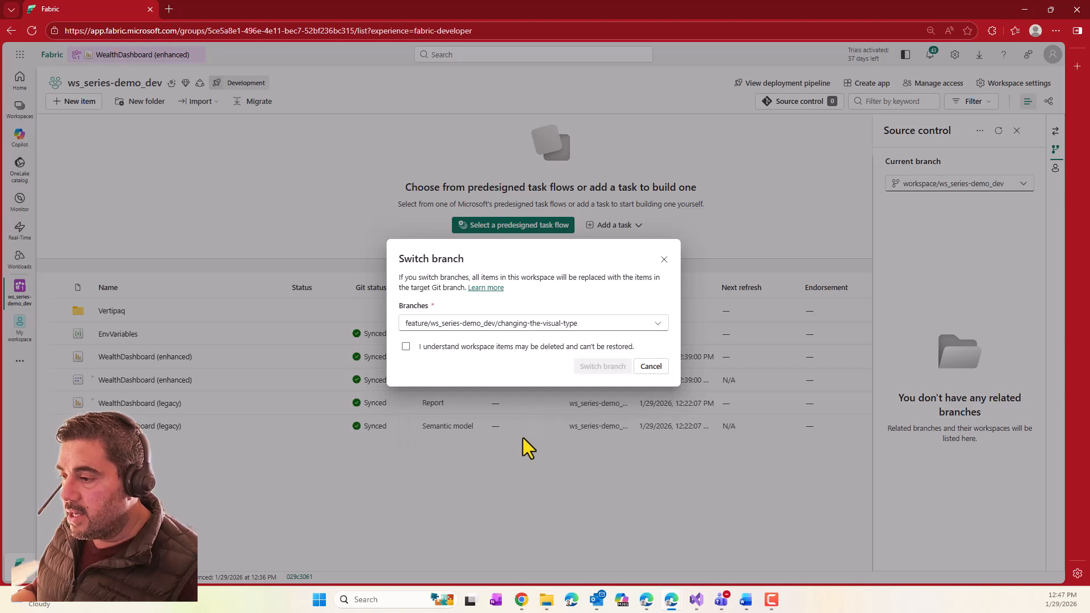
pyautogui.click(406, 347)
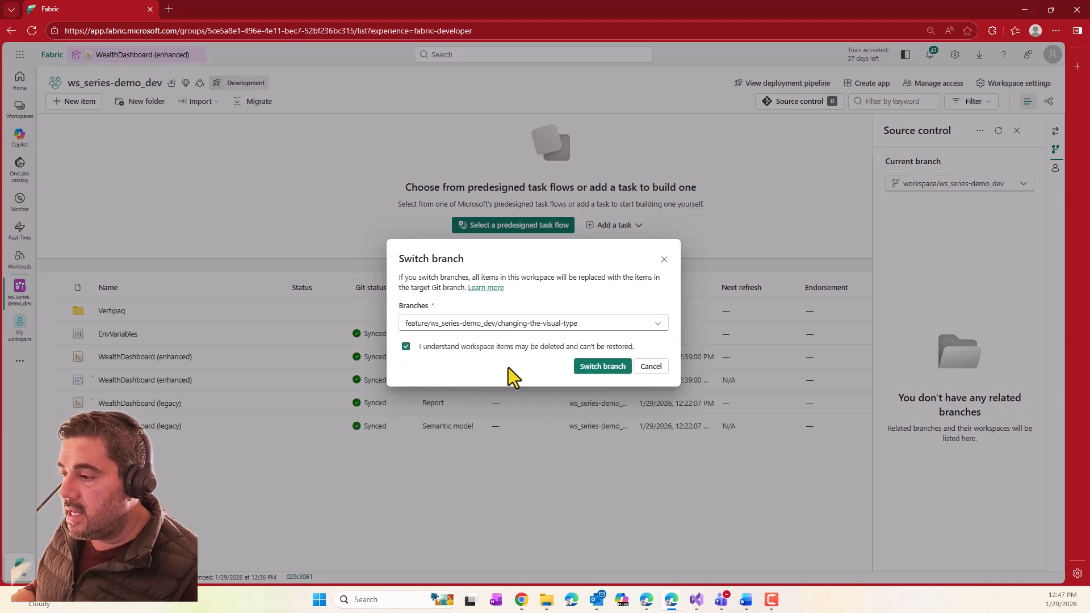
pyautogui.click(611, 370)
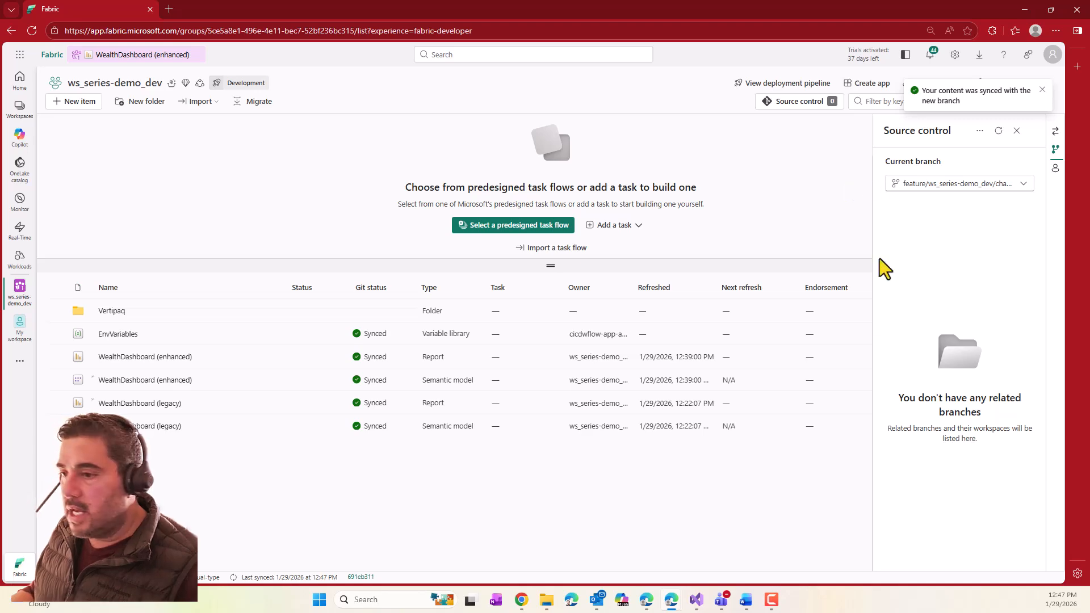
# Check the expenses visual in the WealthDashboard (enhanced) report and return to the ws_series-demo_dev workspace's item list.
pyautogui.click(127, 357)
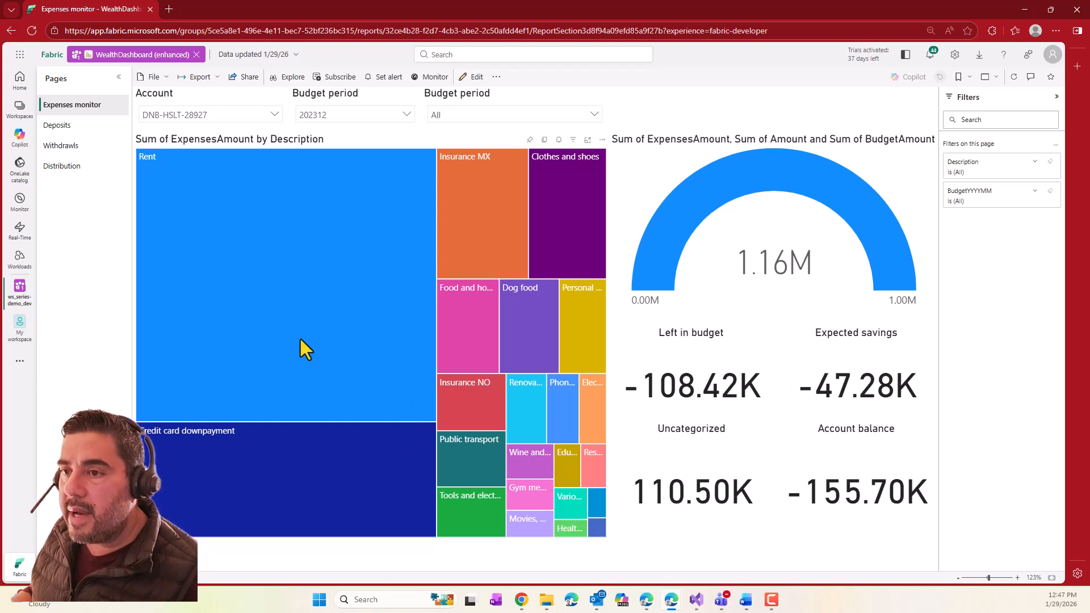
pyautogui.click(20, 109)
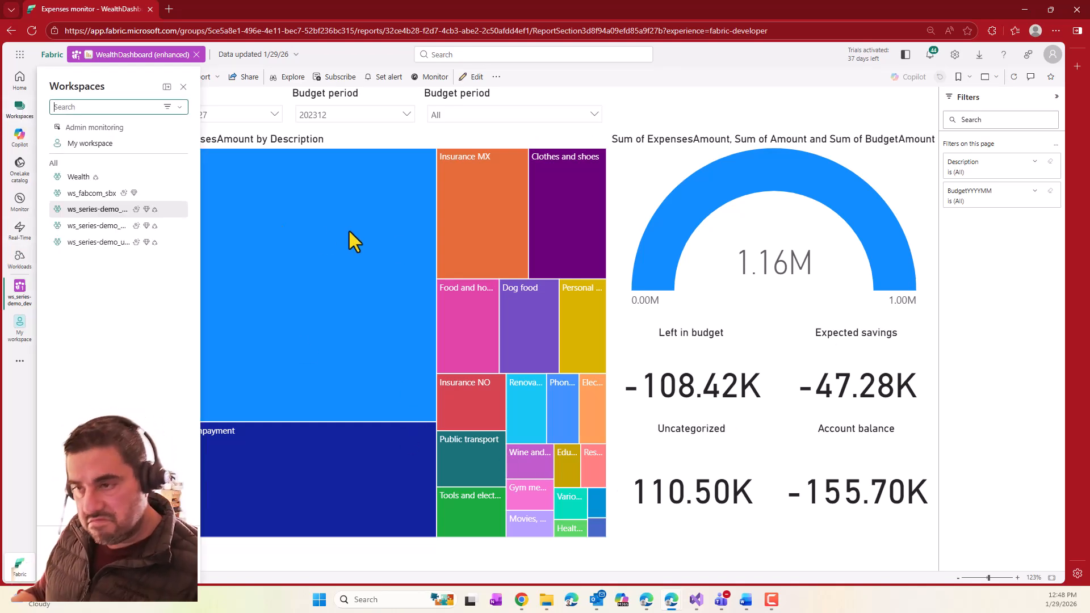
pyautogui.click(91, 211)
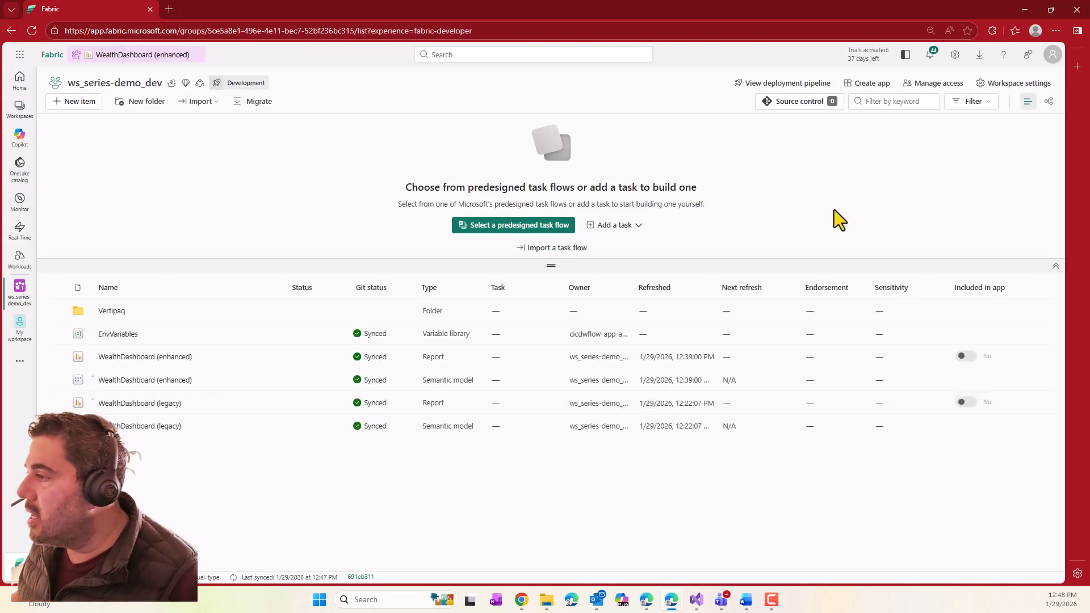
# Check the workspace's source control for pending updates and uncommitted changes on the feature branch.
pyautogui.click(797, 101)
pyautogui.click(939, 188)
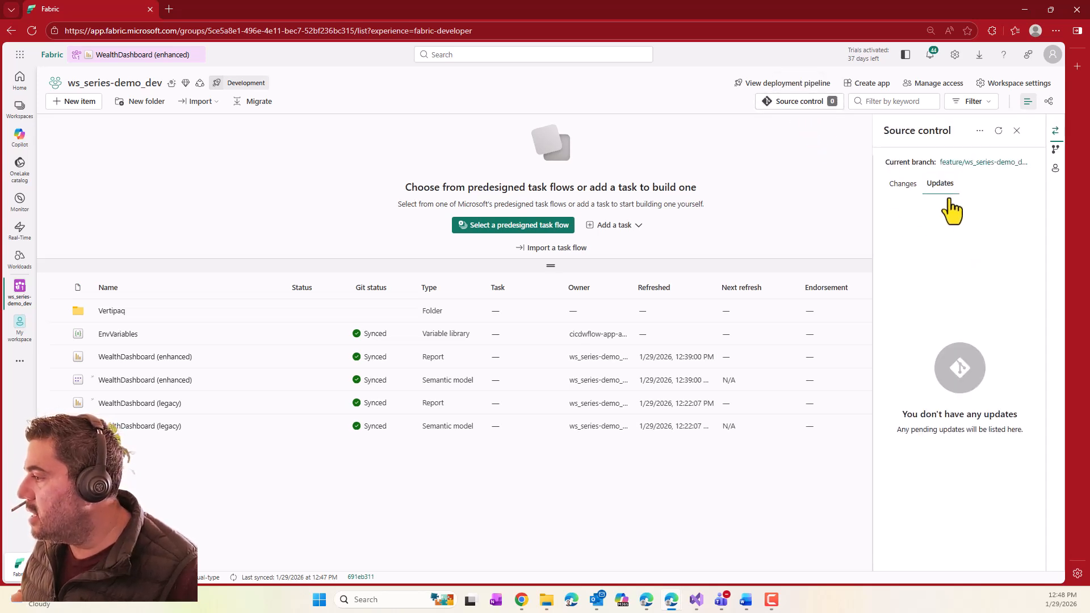
pyautogui.click(898, 184)
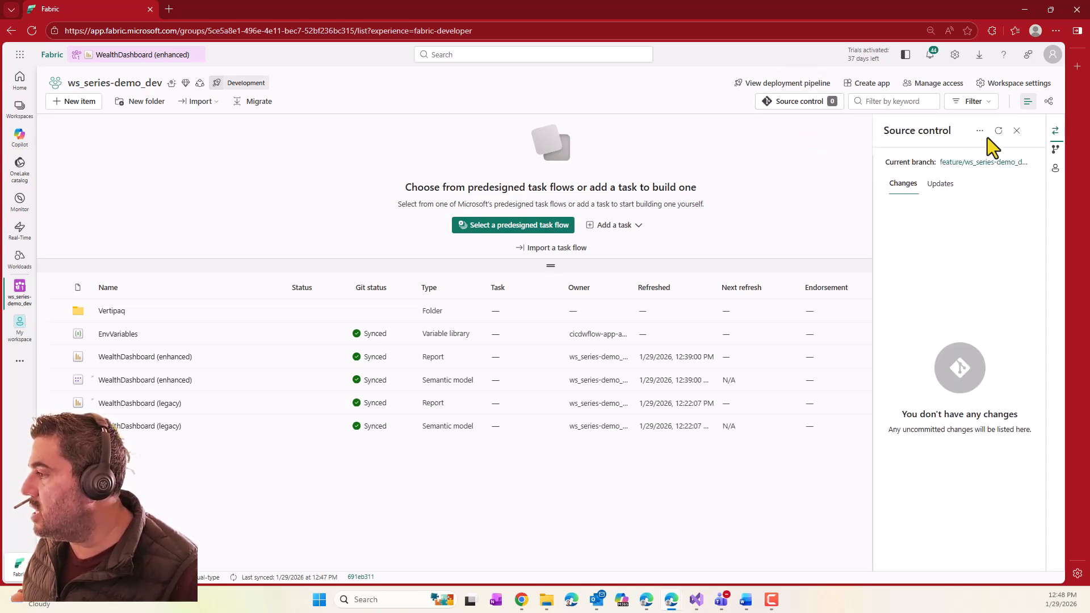
# Switch the workspace back to the branch workspace/ws_series-demo_dev, acknowledging that workspace items may be deleted.
pyautogui.click(1054, 148)
pyautogui.click(971, 184)
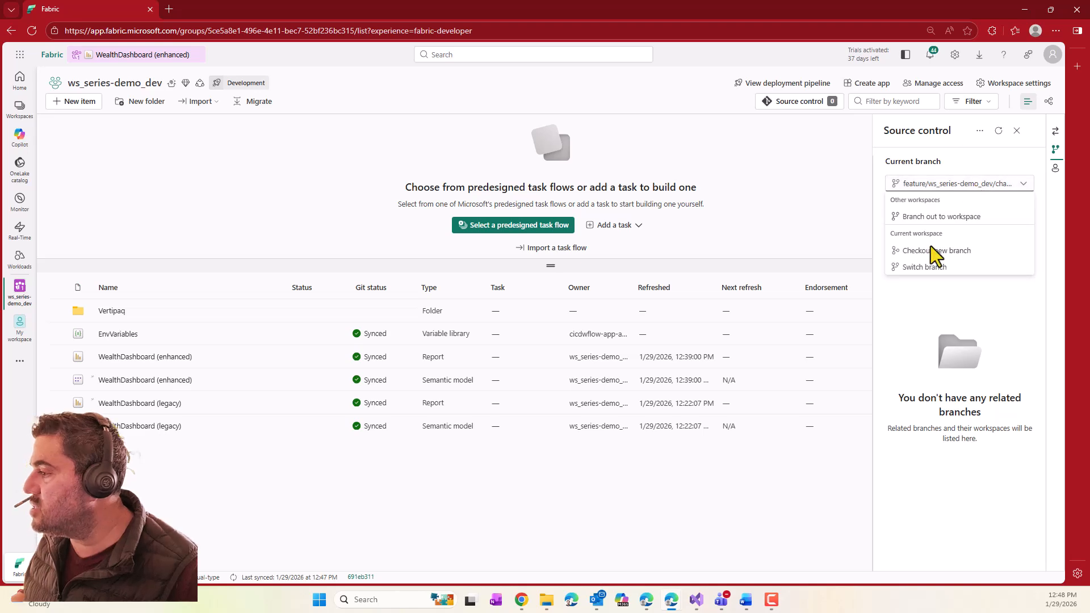
pyautogui.click(925, 268)
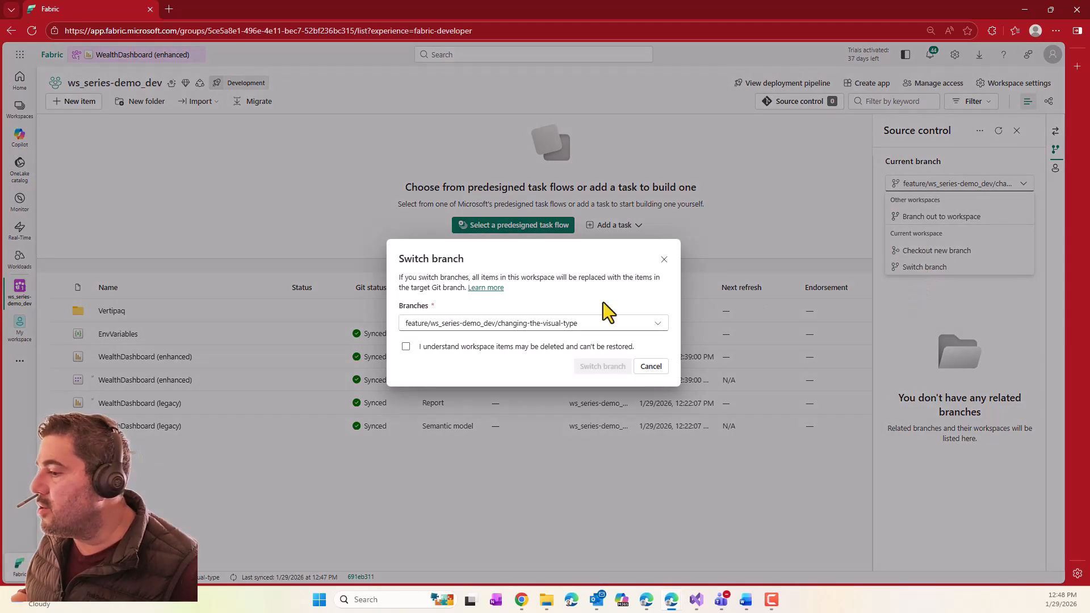
pyautogui.click(562, 324)
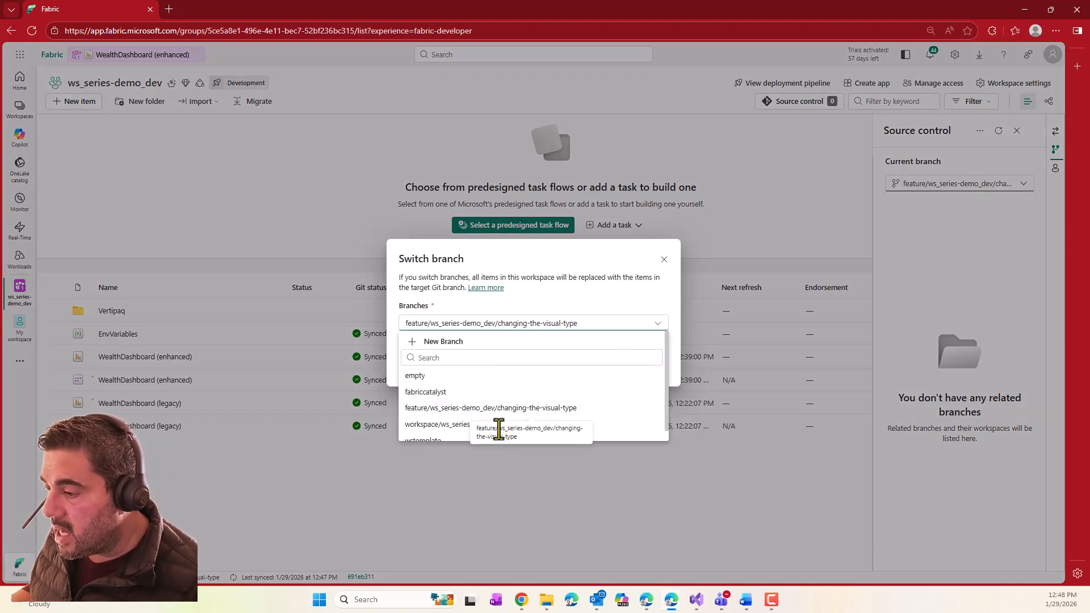
pyautogui.click(449, 425)
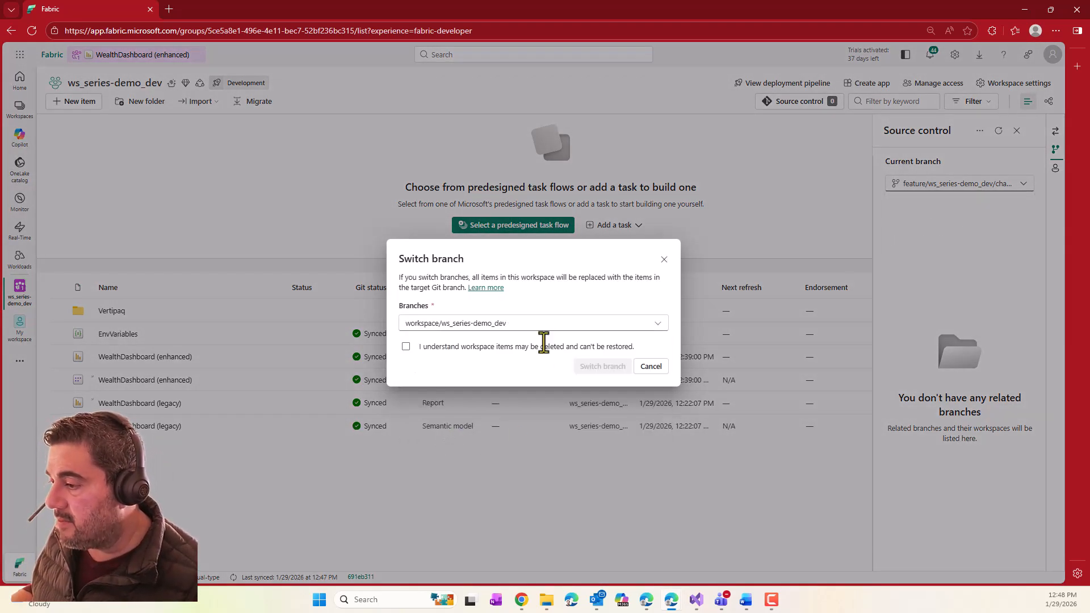
pyautogui.click(406, 347)
pyautogui.click(611, 369)
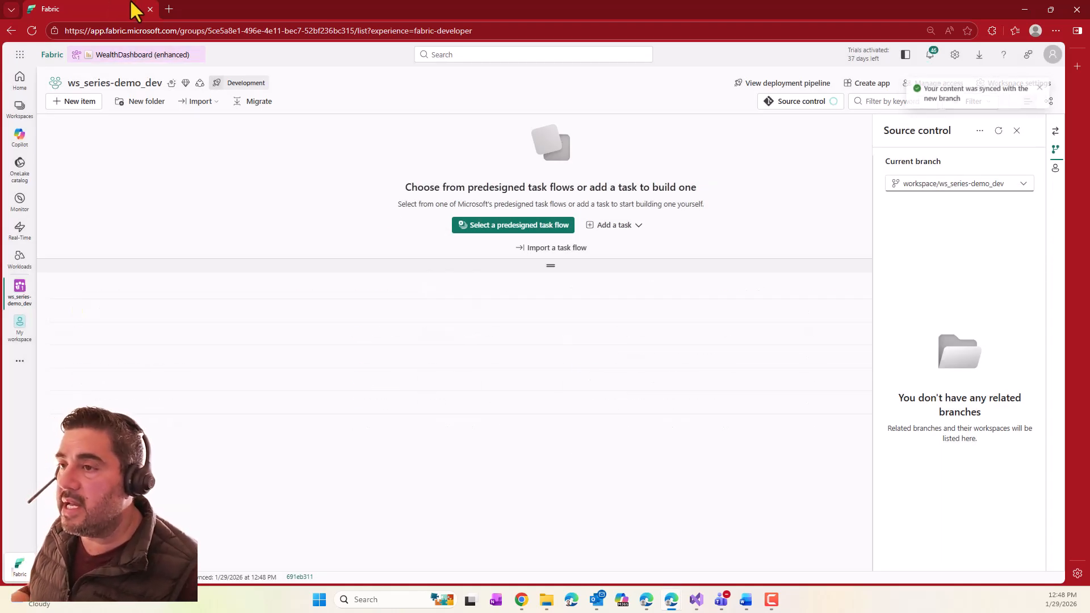
# Switch to the Azure DevOps browser window, maximize it and open the fabric-cicd-workflow repository's pull requests.
pyautogui.doubleClick(367, 9)
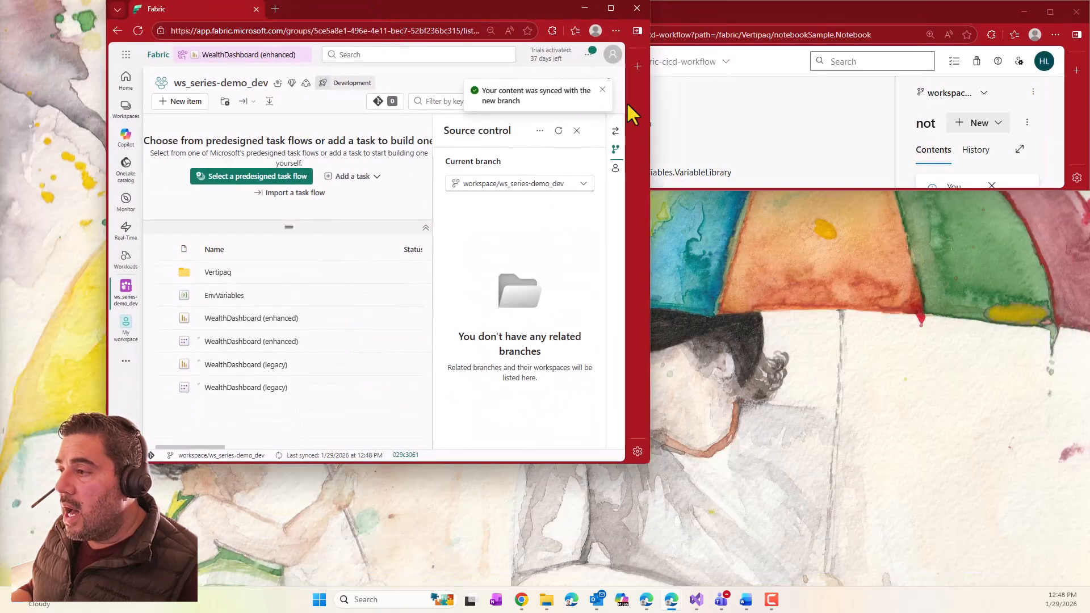
pyautogui.moveTo(757, 15); pyautogui.dragTo(745, 85)
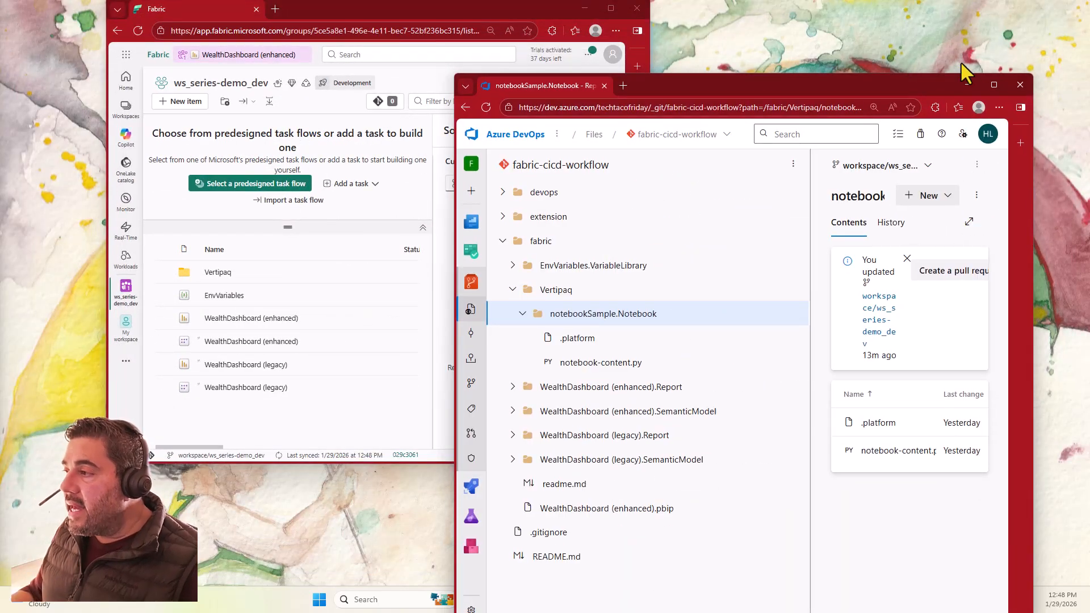
pyautogui.click(993, 86)
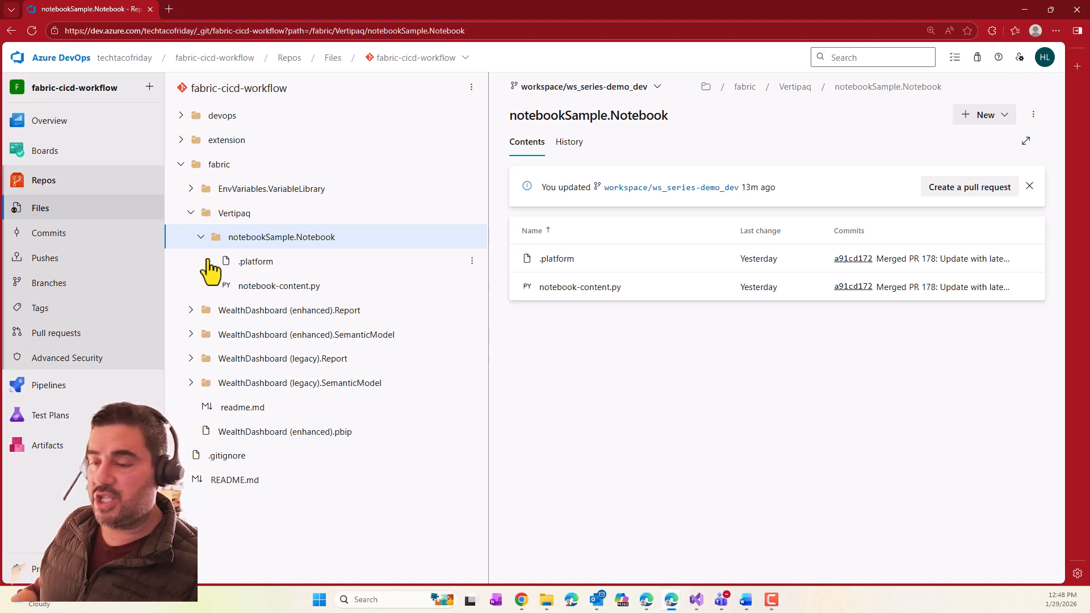
pyautogui.click(80, 334)
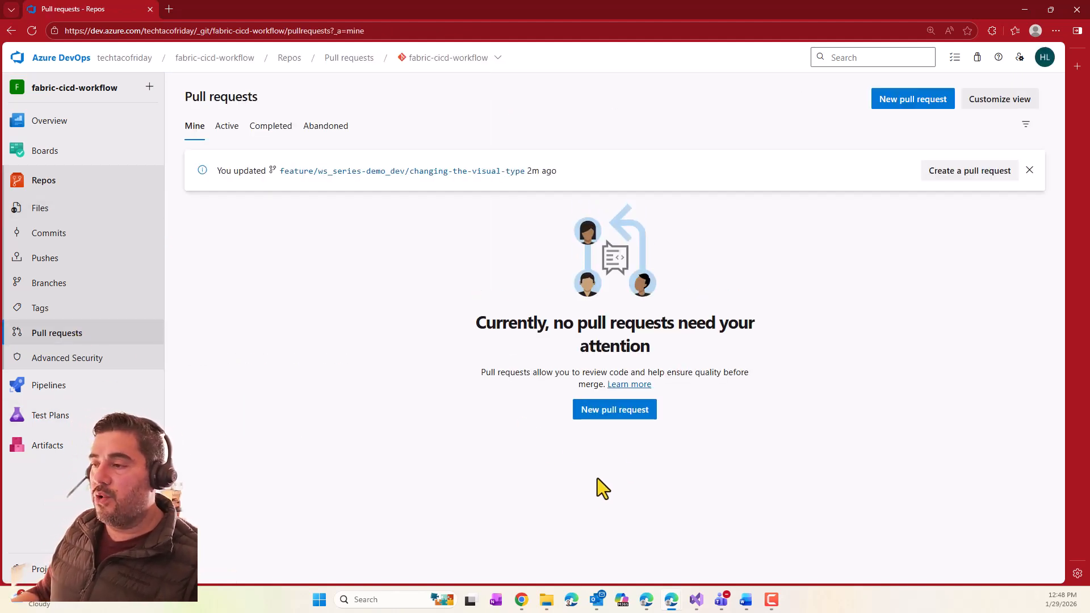
# Start a pull request from feature/ws_series-demo_dev/changing-the-visual-type and set its target branch to workspace/ws_series-demo_dev.
pyautogui.click(971, 176)
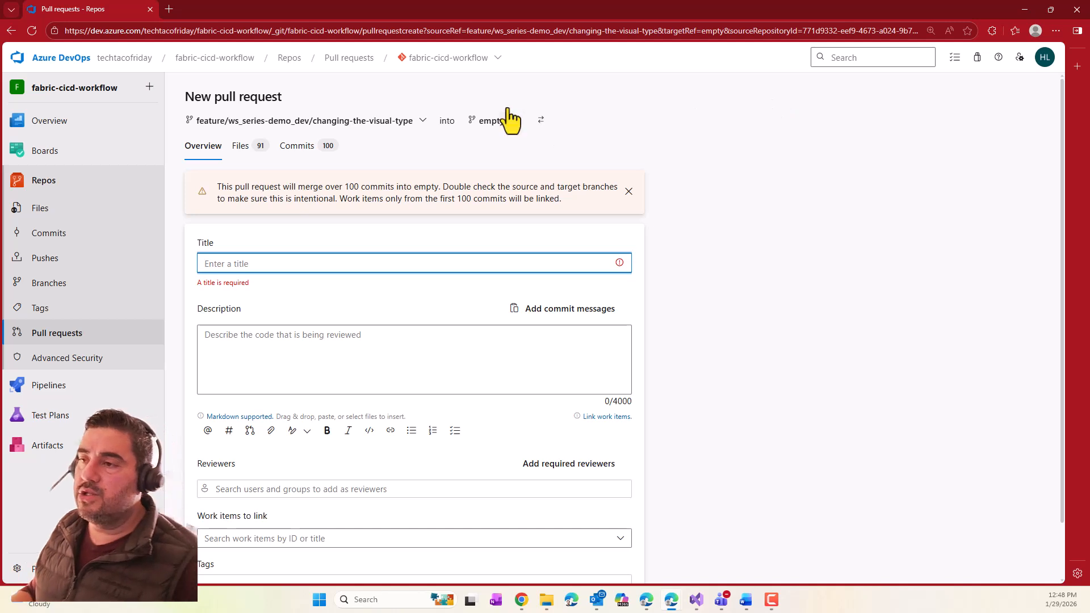
pyautogui.click(494, 121)
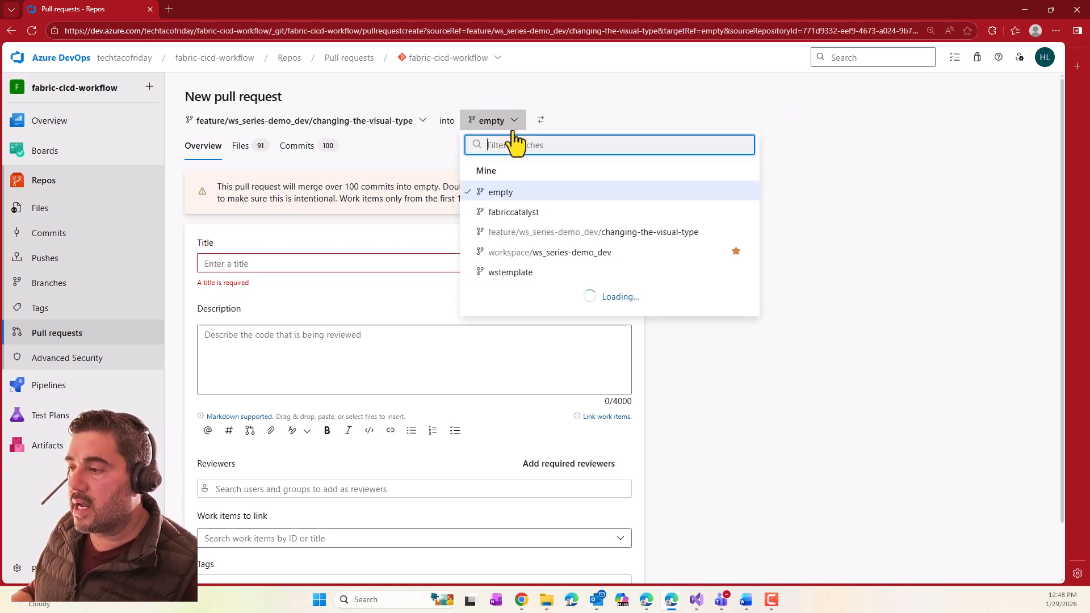
pyautogui.click(383, 101)
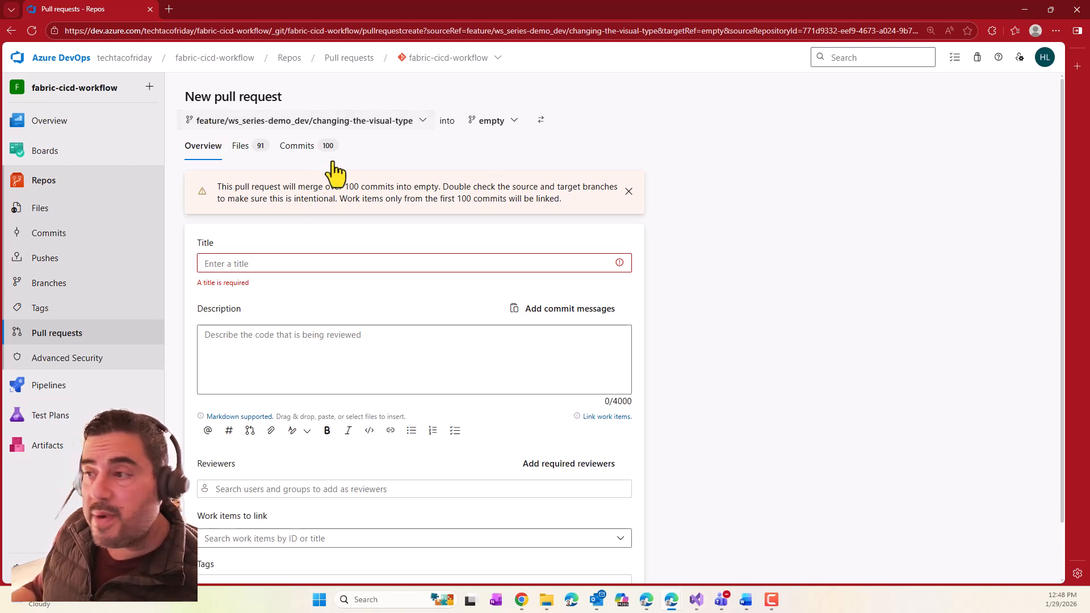
pyautogui.click(491, 121)
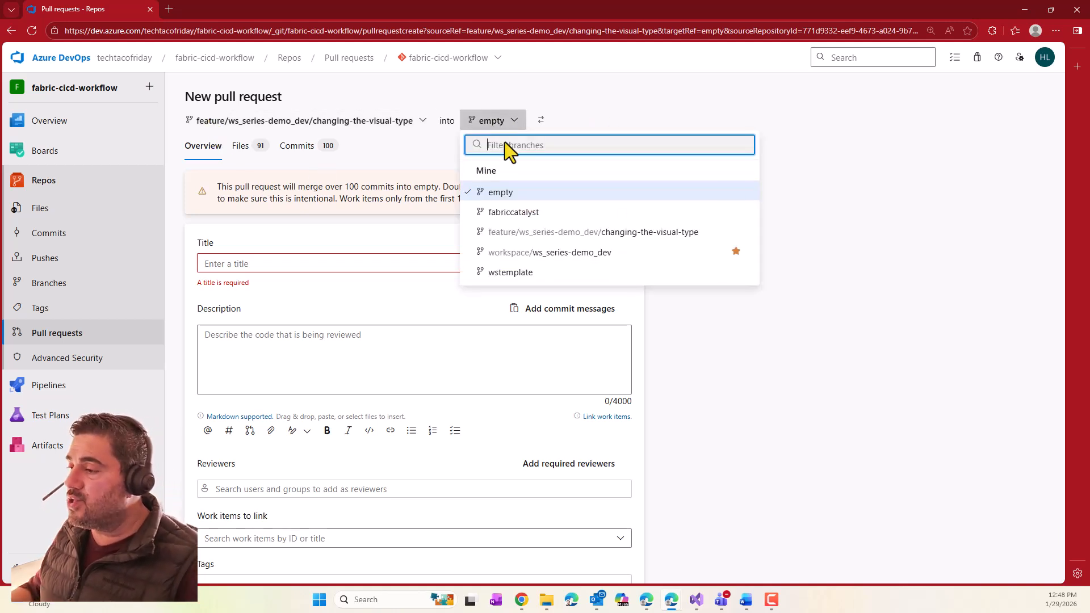
pyautogui.click(591, 255)
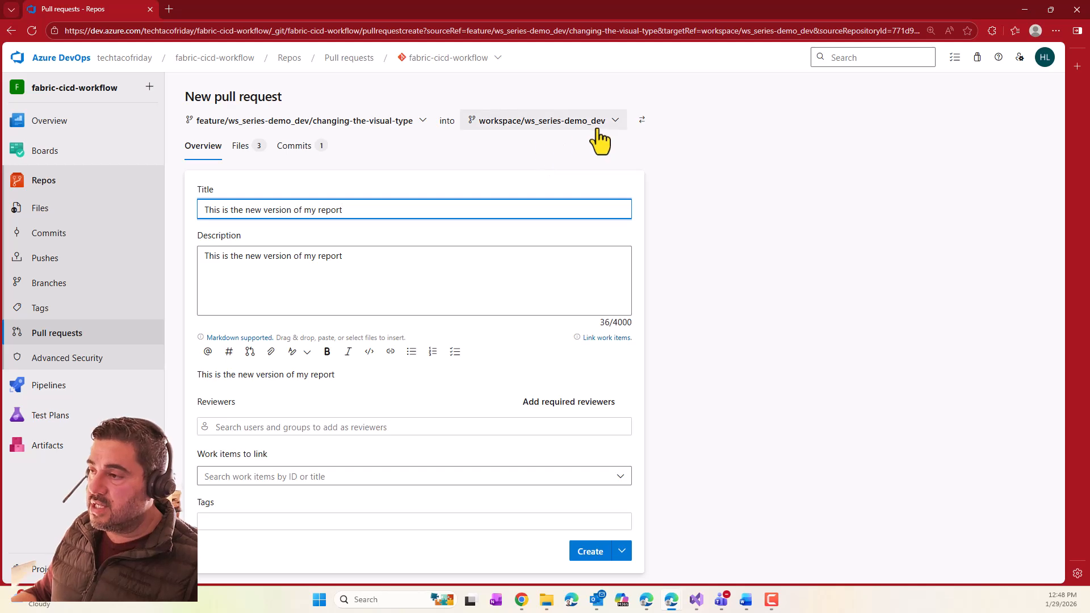
# Review the pull request's changed files, comparing the localSettings.json and visual.json differences.
pyautogui.click(240, 146)
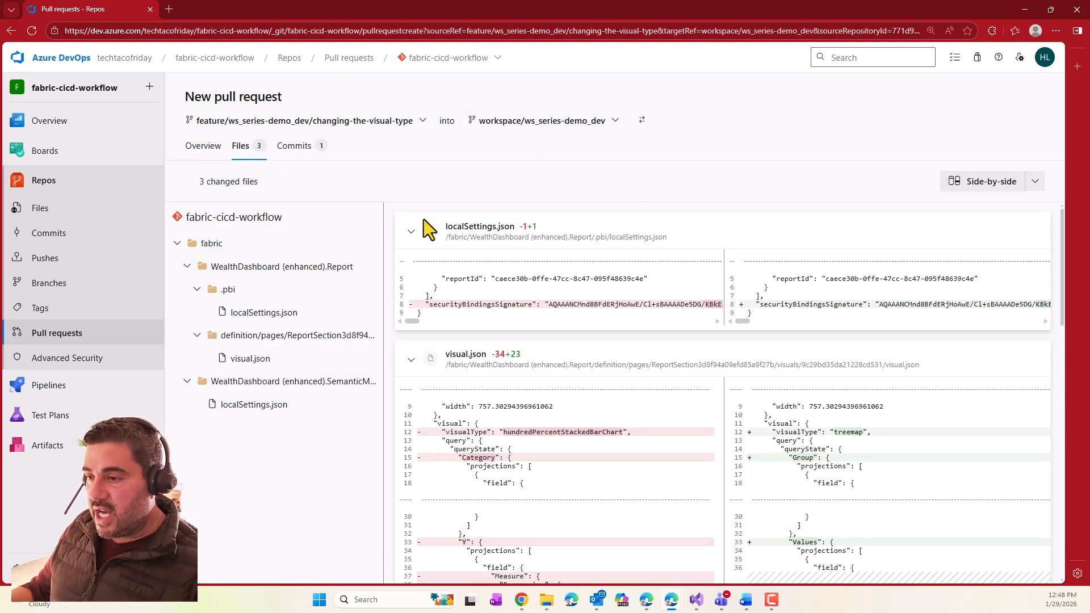
pyautogui.scroll(-5, 757, 389)
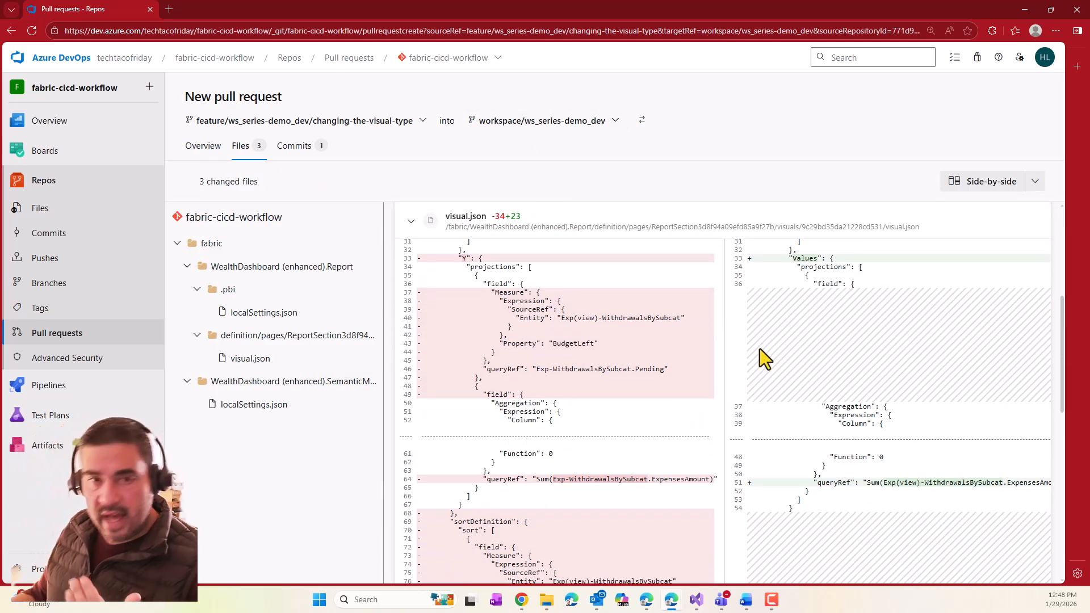
pyautogui.scroll(4, 652, 417)
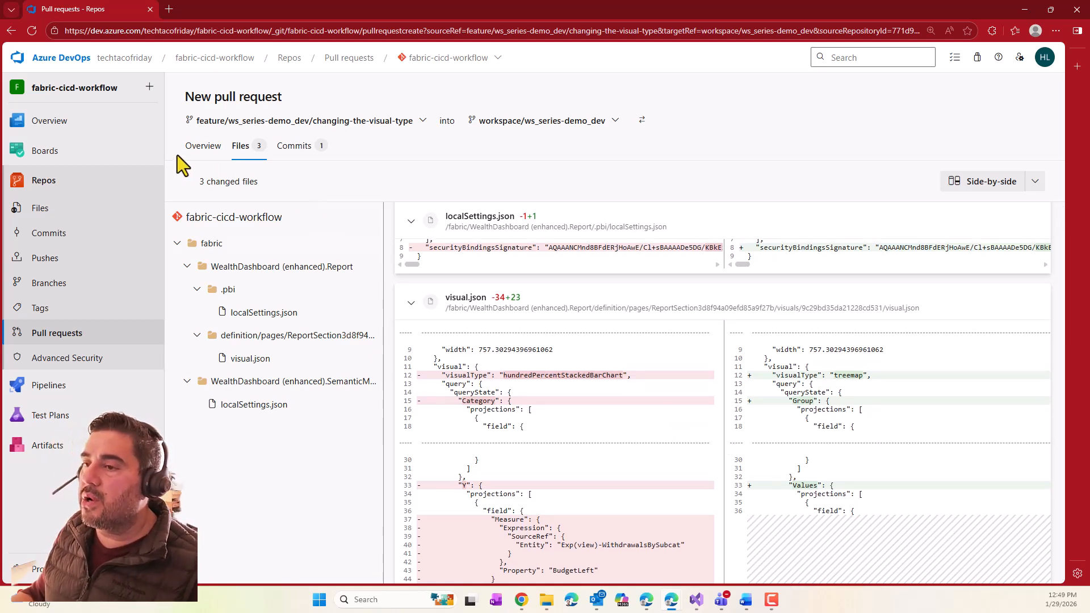
# Add to the pull request's description ", I verified my report working on the workspace x and it was reviewed during meeting xxx on and approved by".
pyautogui.click(205, 147)
pyautogui.click(310, 280)
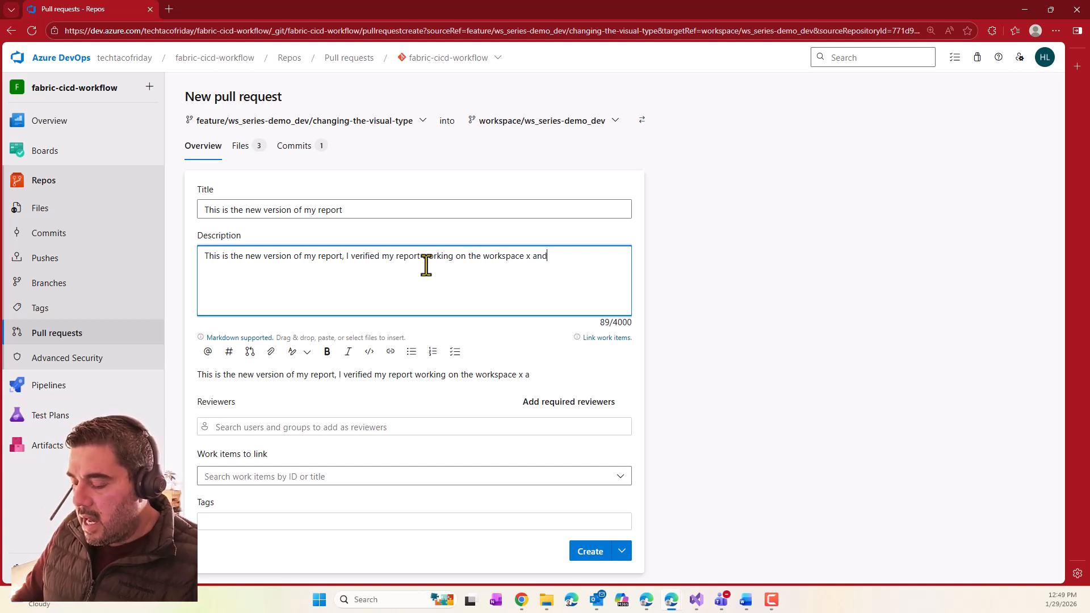
pyautogui.write('eviewed duri')
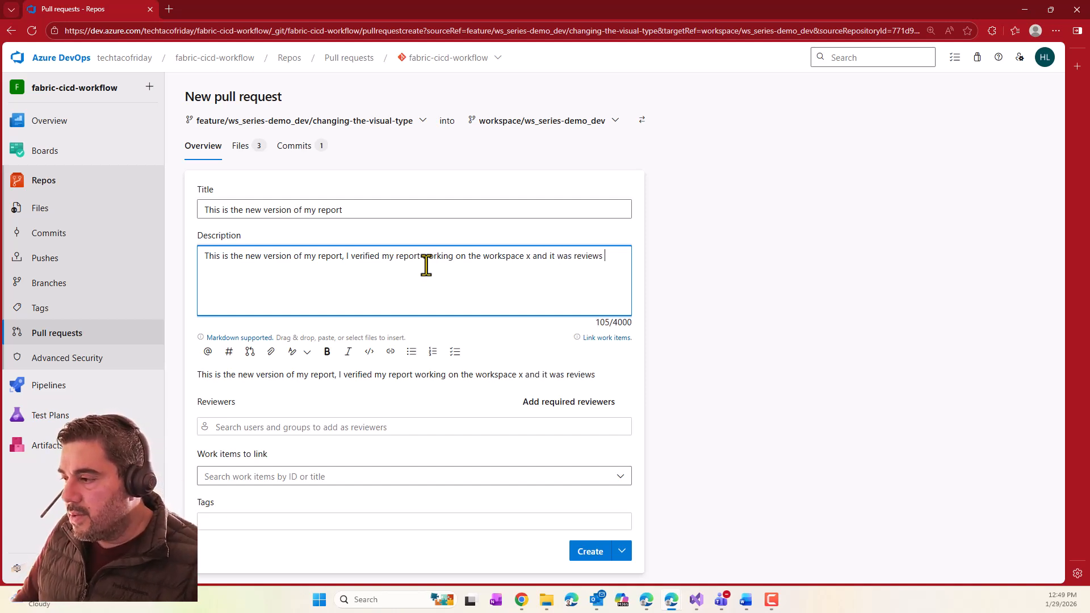
pyautogui.write('ng meeti')
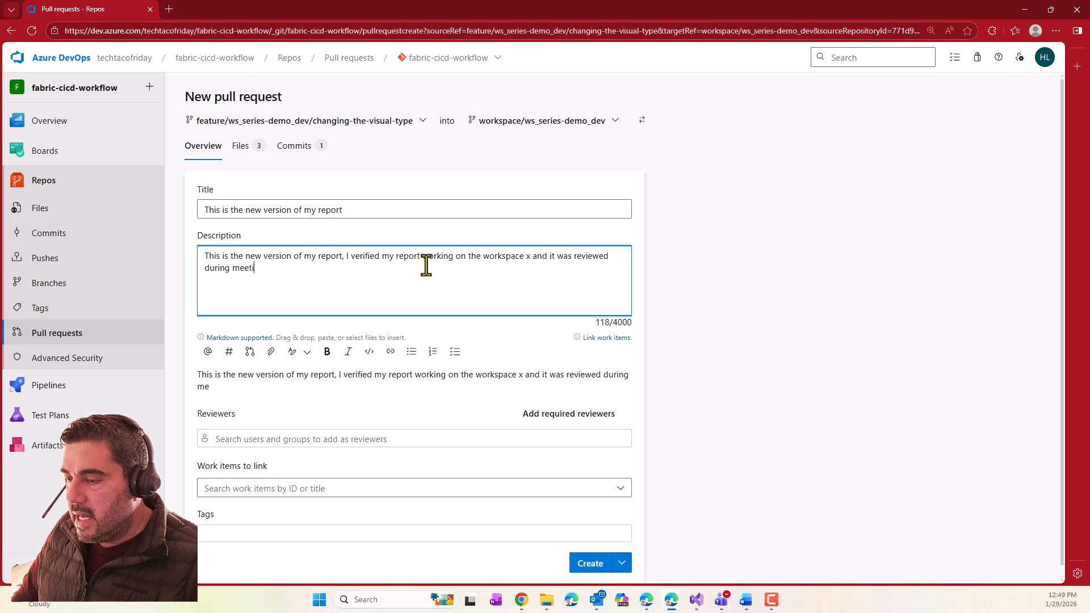
pyautogui.write('ng xxx on ')
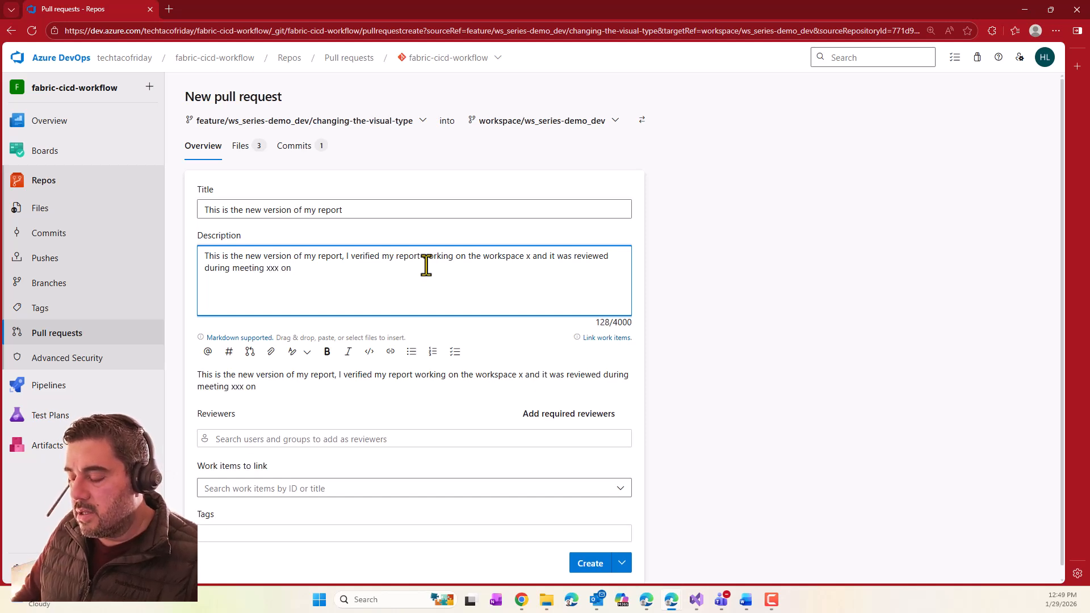
pyautogui.write('and approved')
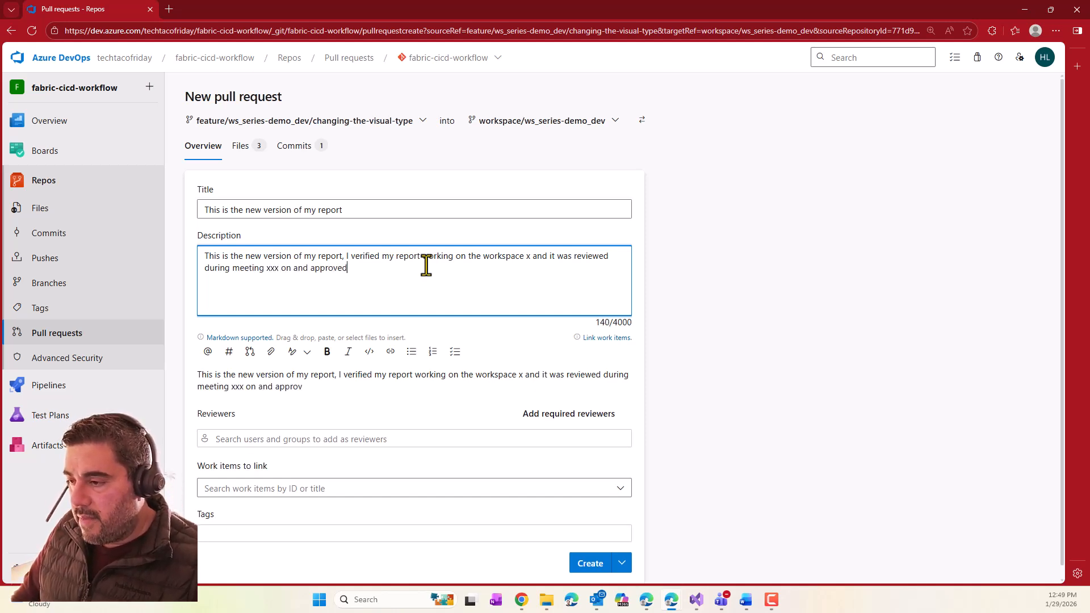
pyautogui.write(' by xx')
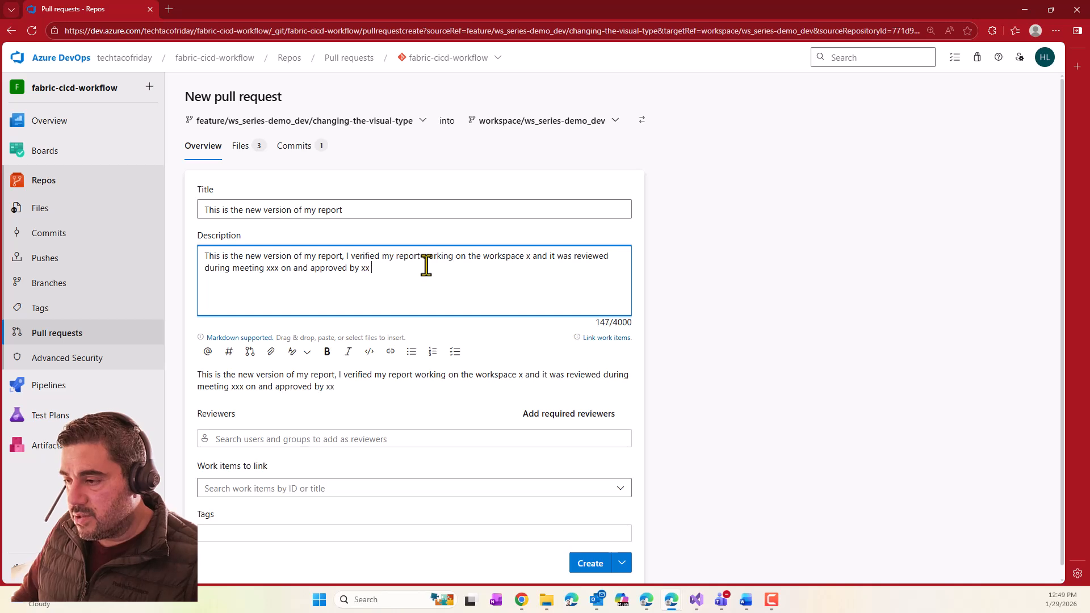
# Replace the approver placeholder at the end of the pull request description with "productor ower (name)".
pyautogui.press('BackSpace')
pyautogui.press('BackSpace')
pyautogui.press('BackSpace')
pyautogui.write('product')
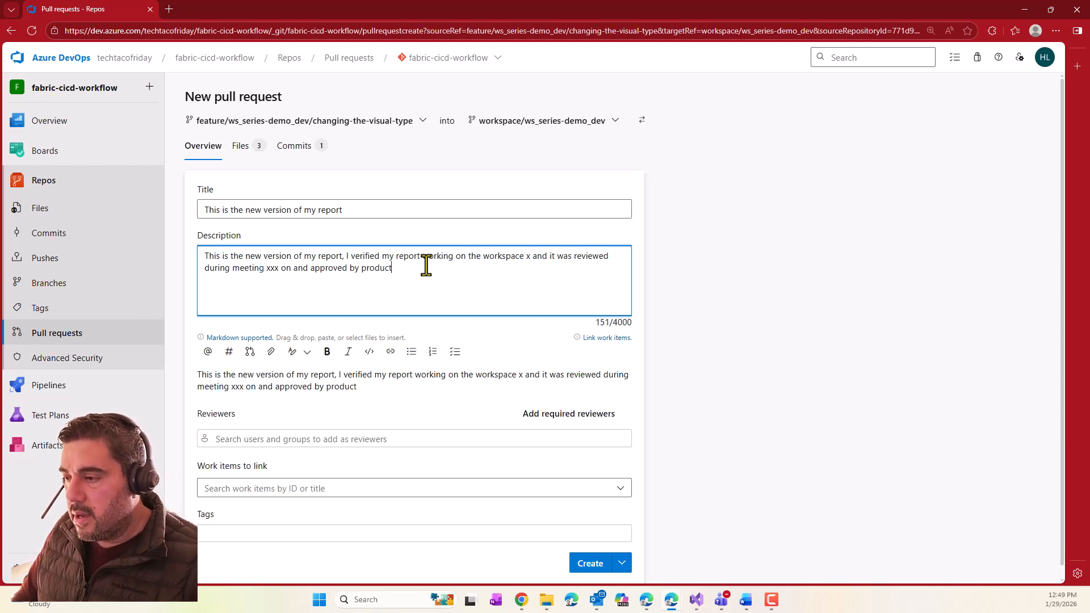
pyautogui.write('or ower')
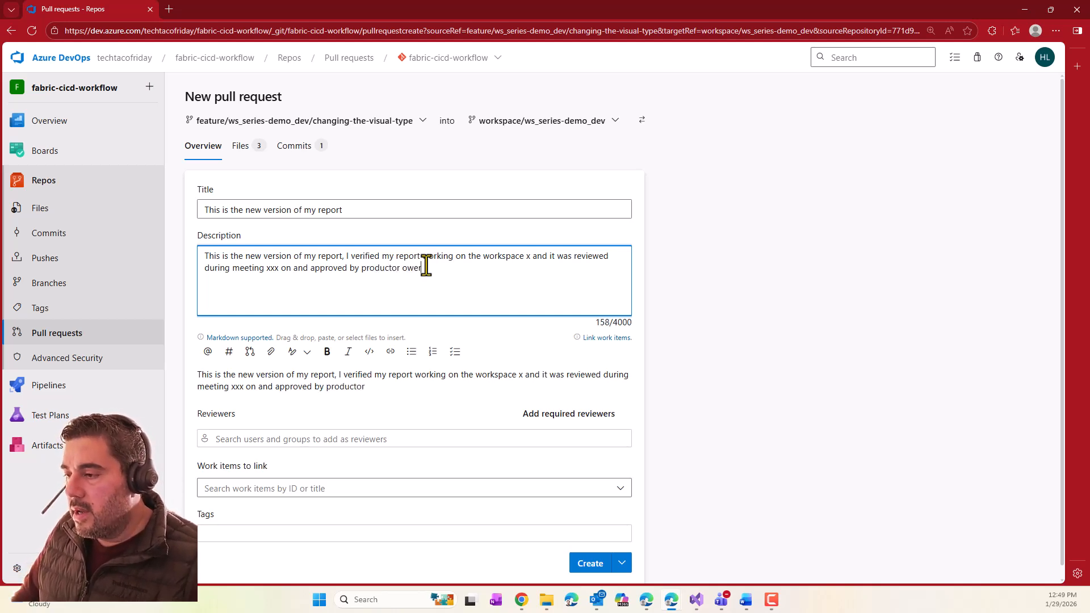
pyautogui.write(' (name)')
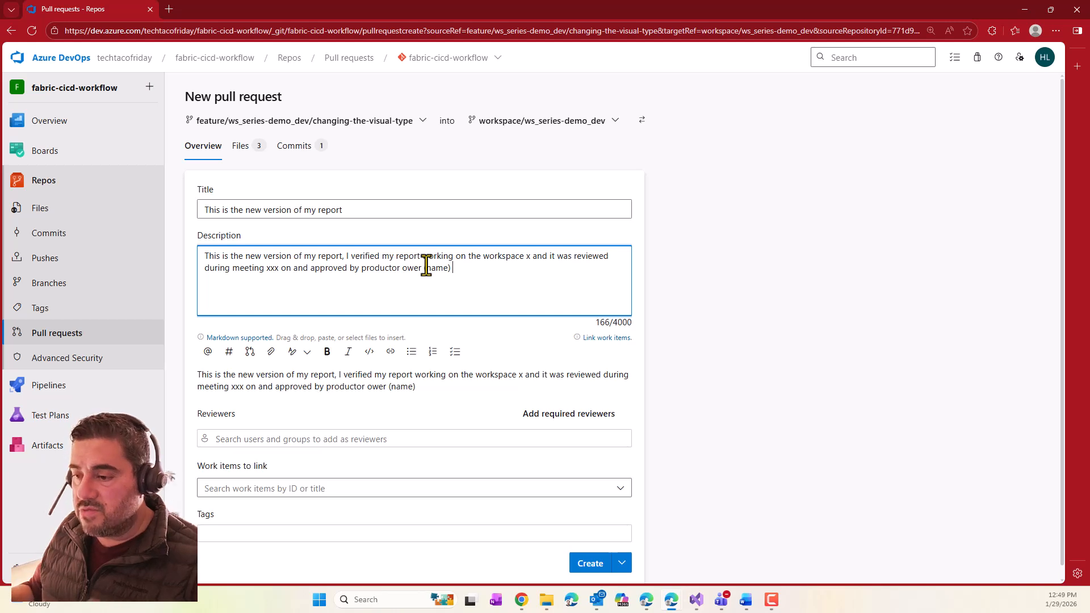
# Add the pull request's author as a reviewer and create the pull request.
pyautogui.click(243, 440)
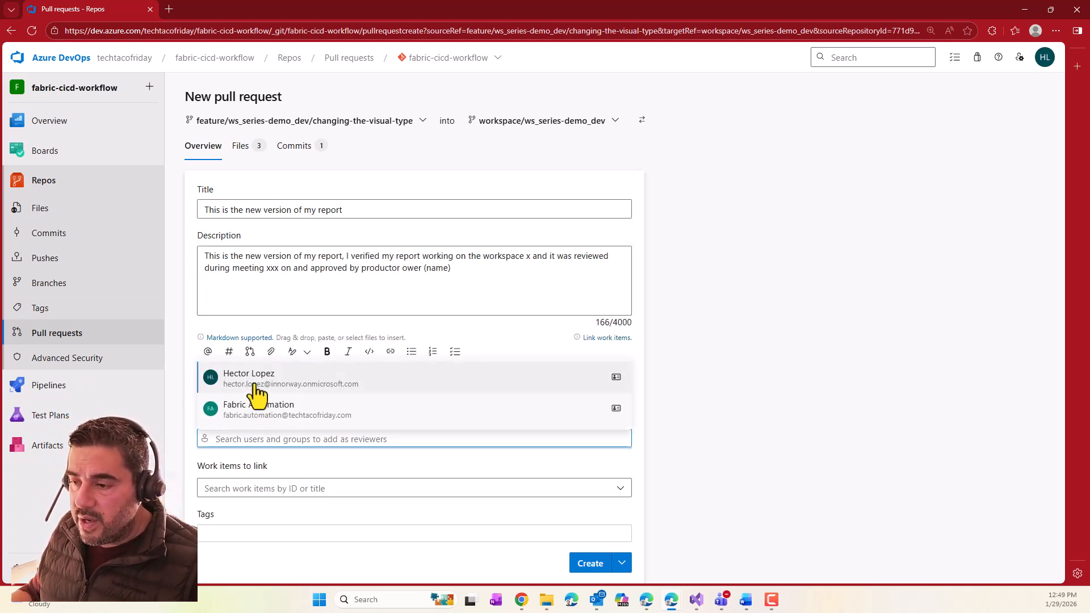
pyautogui.click(255, 378)
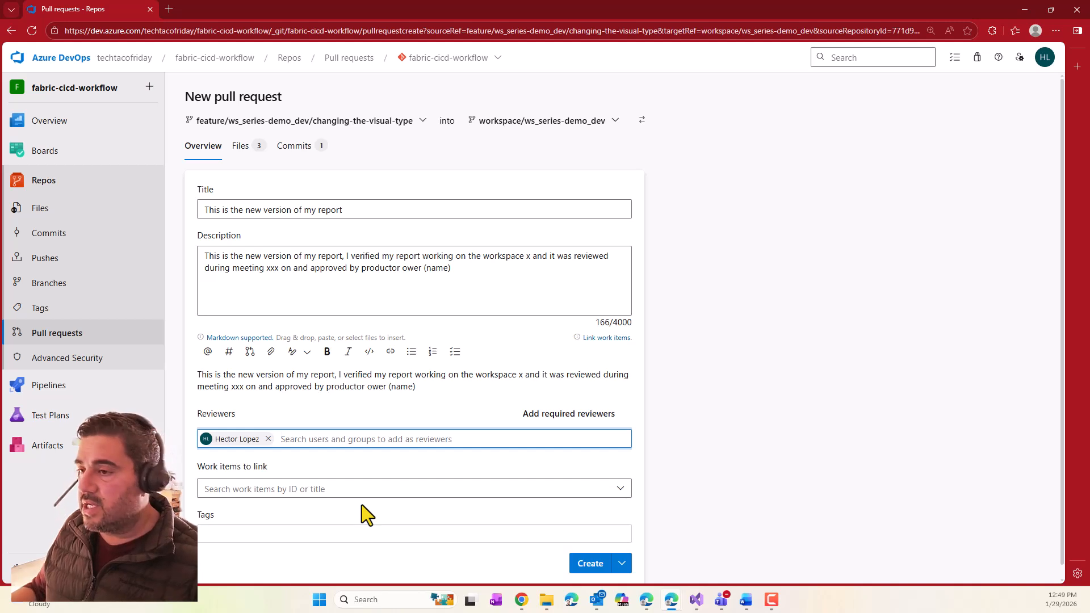
pyautogui.moveTo(720, 599)
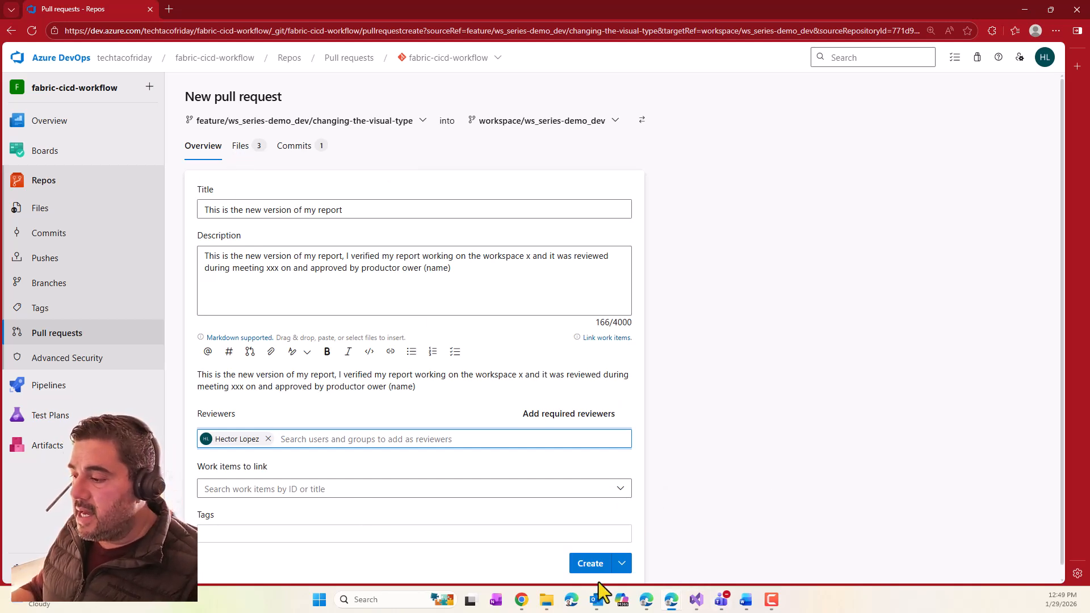
pyautogui.click(592, 564)
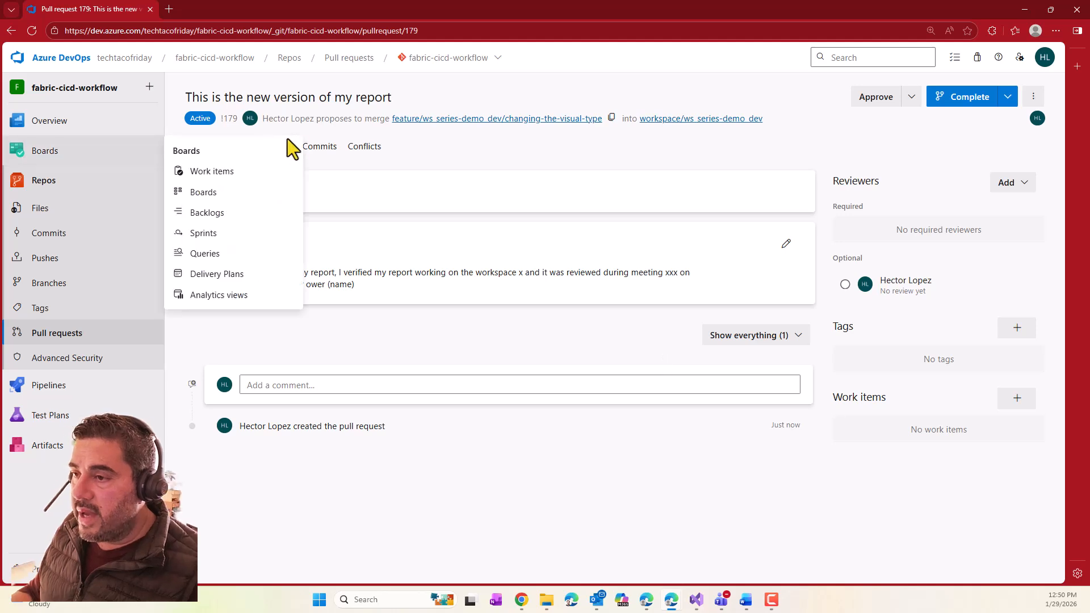
# Open the created pull request's changed files and try marking the report's localSettings.json as reviewed.
pyautogui.click(239, 147)
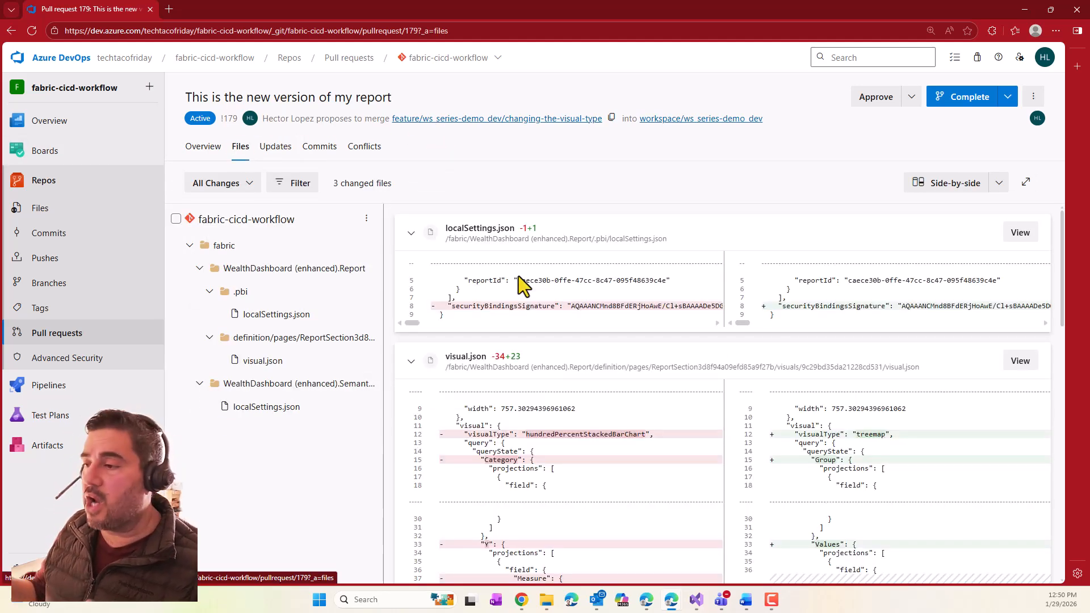
pyautogui.click(176, 315)
pyautogui.click(366, 314)
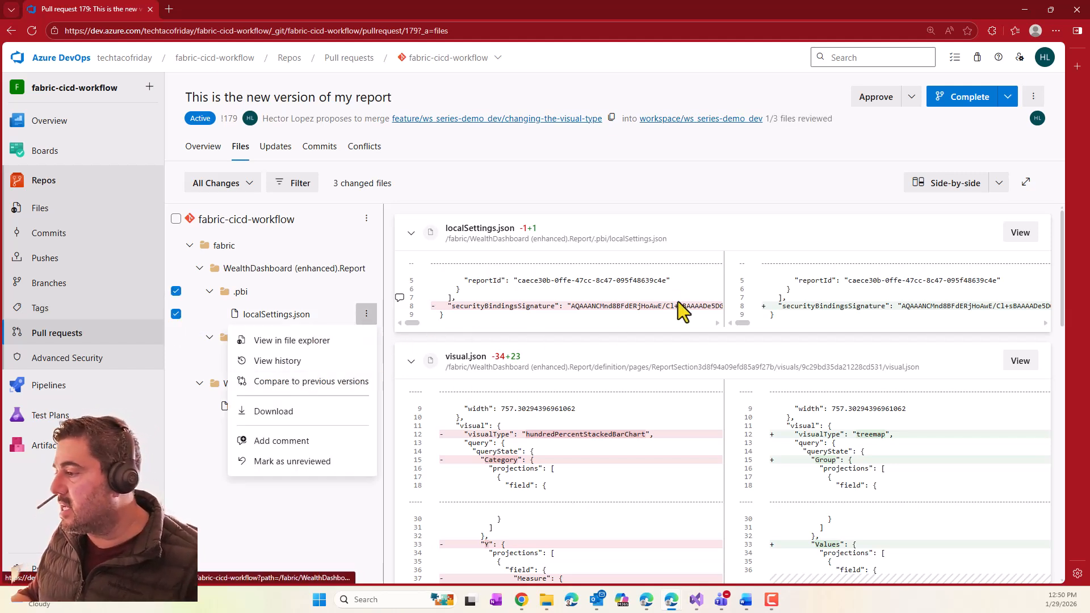
pyautogui.click(186, 318)
pyautogui.click(177, 319)
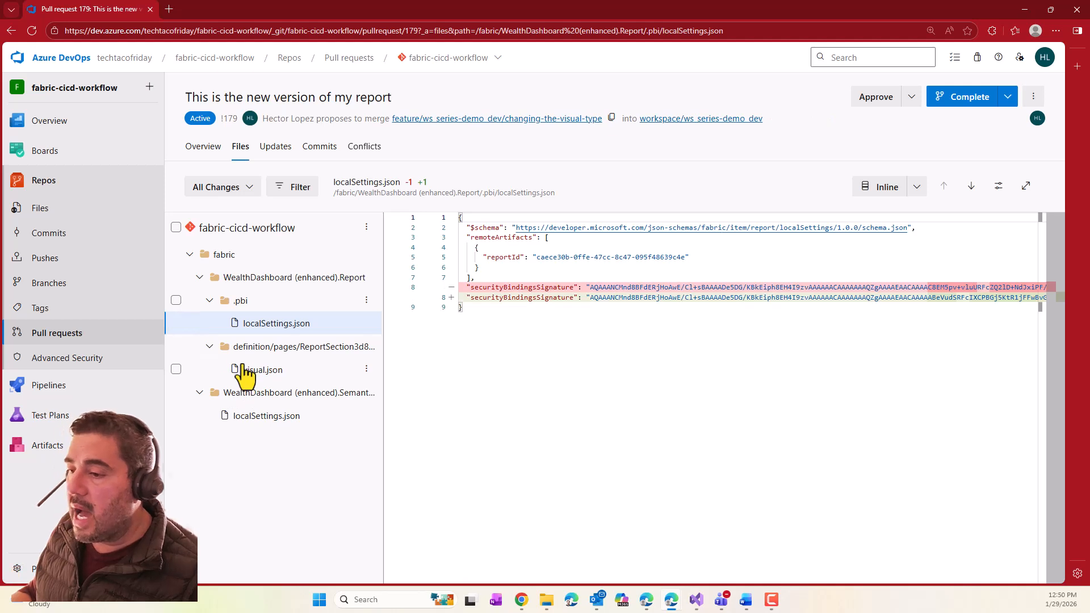
# Open the visual.json differences and show them side by side.
pyautogui.click(243, 370)
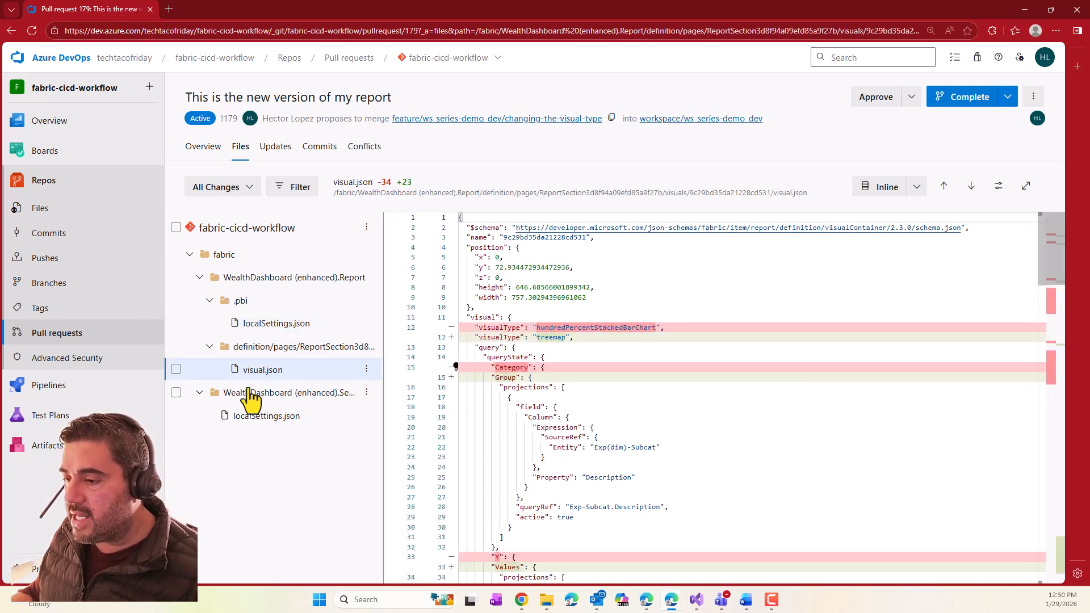
pyautogui.click(918, 193)
pyautogui.click(845, 213)
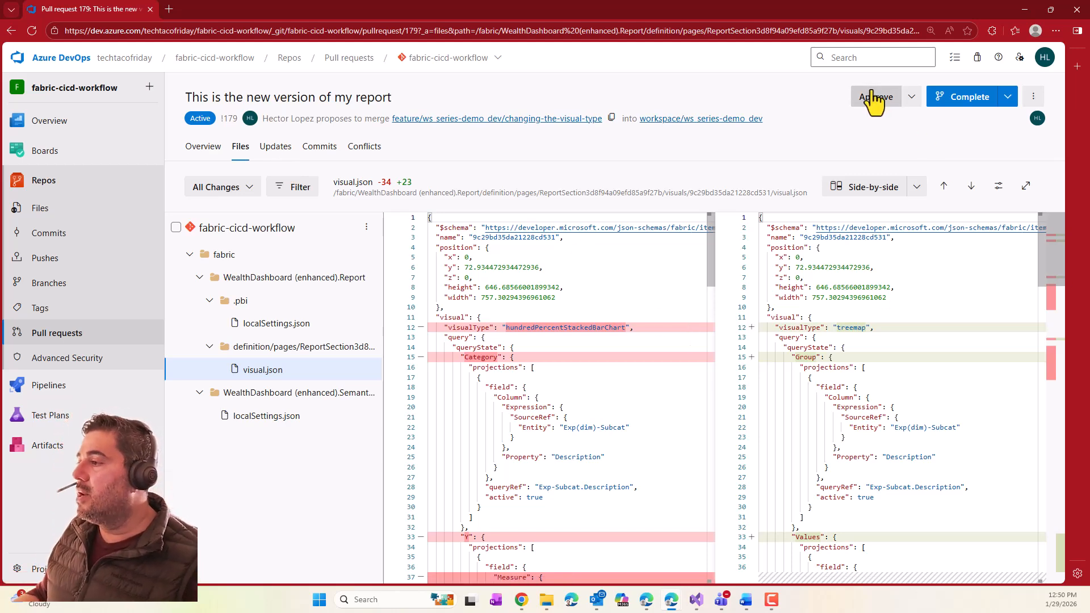
# Approve the pull request and complete it as a squash commit, deleting feature/ws_series-demo_dev/changing-the-visual-type after merging.
pyautogui.click(1009, 99)
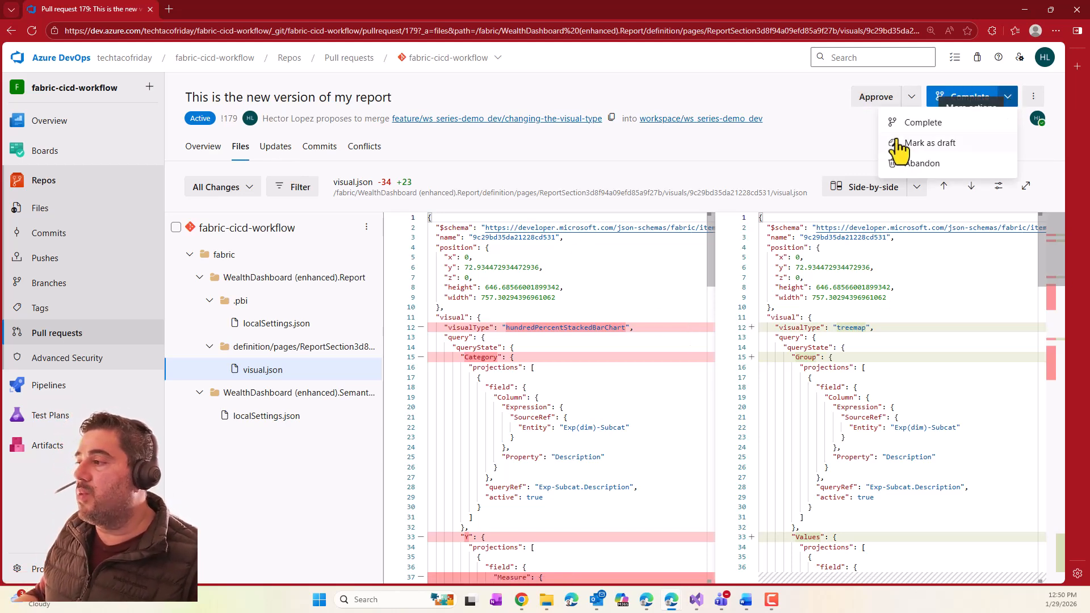
pyautogui.click(914, 124)
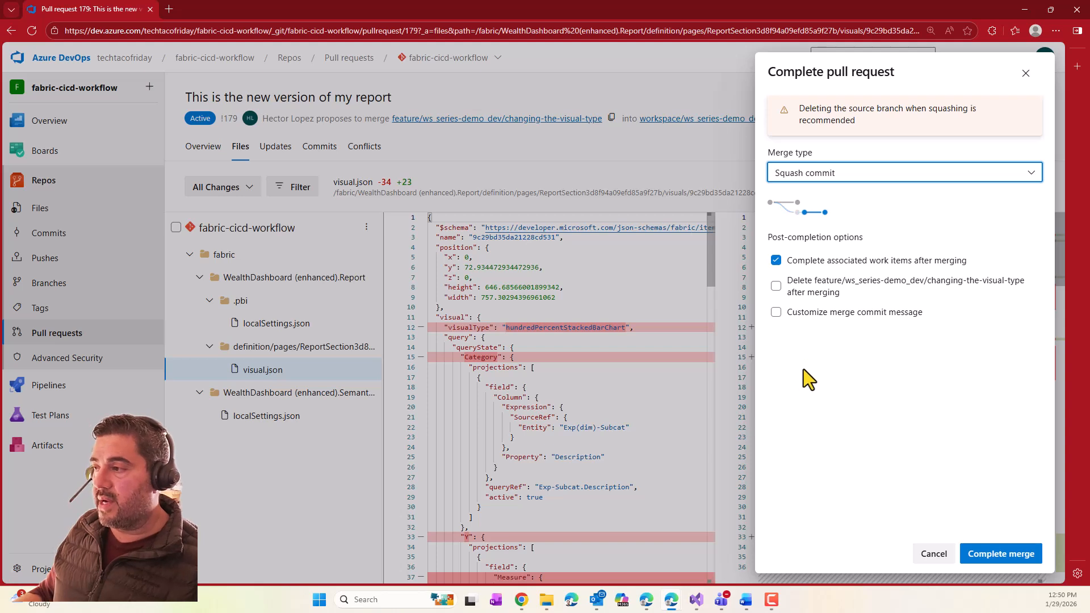
pyautogui.click(775, 293)
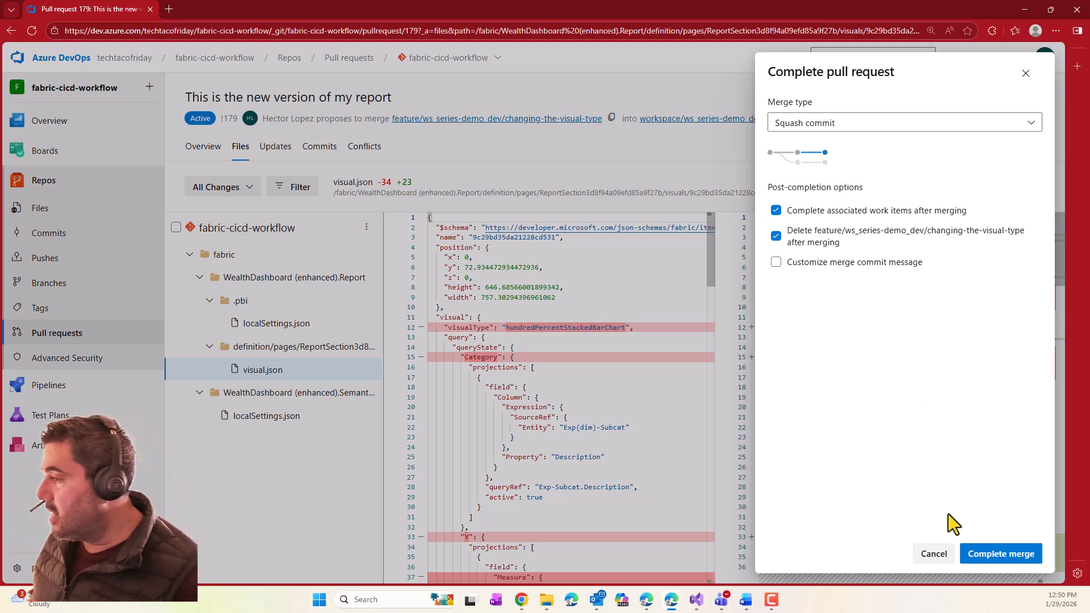
pyautogui.click(1002, 559)
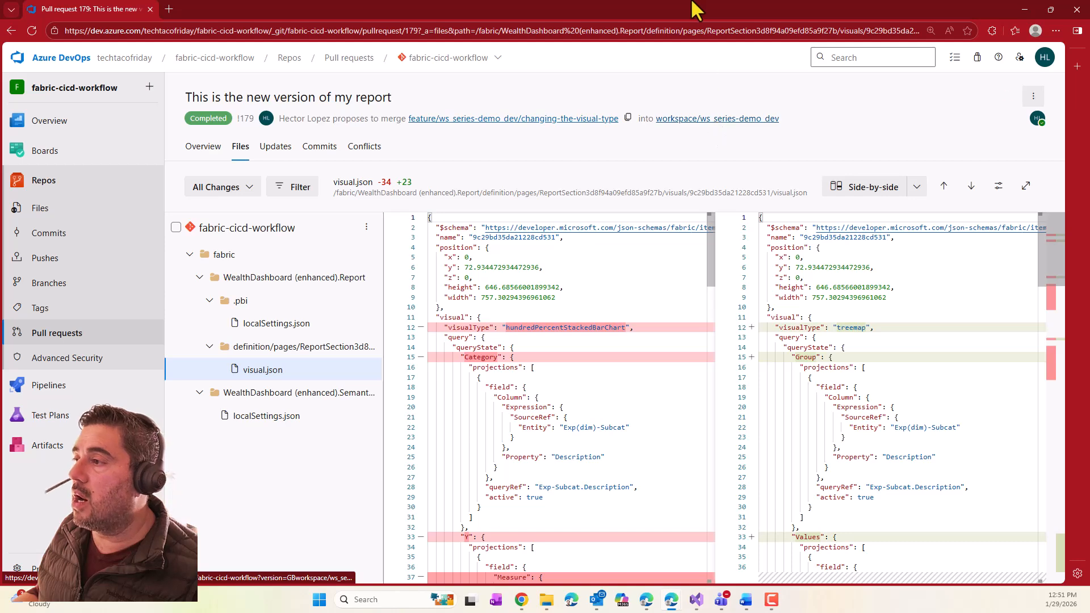
# Minimize the Azure DevOps window and maximize the Fabric window showing the ws_series-demo_dev workspace.
pyautogui.moveTo(699, 11); pyautogui.dragTo(710, 71)
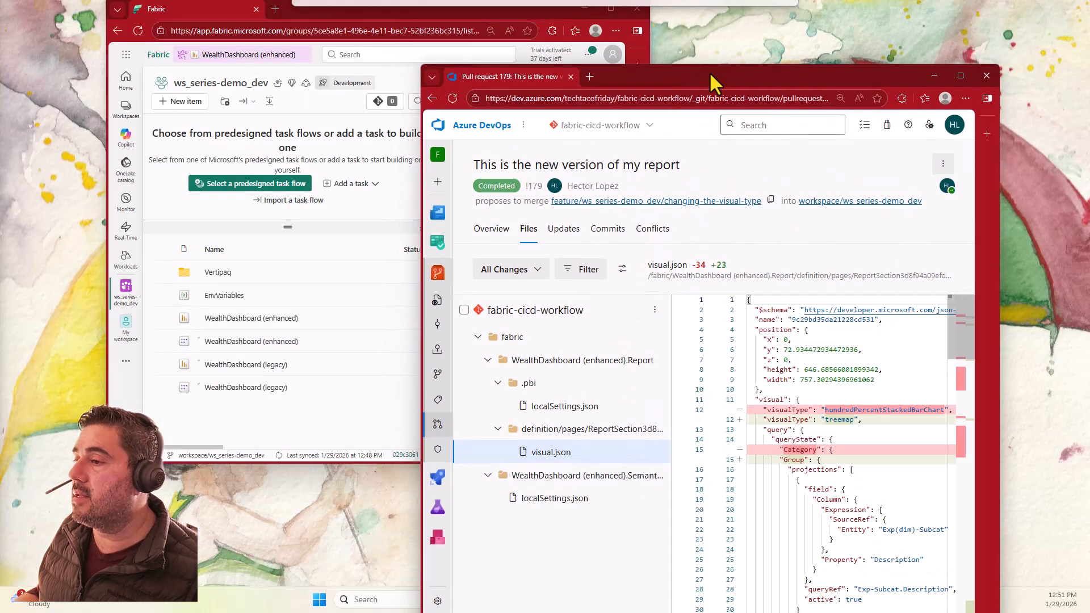
pyautogui.click(934, 75)
pyautogui.click(610, 9)
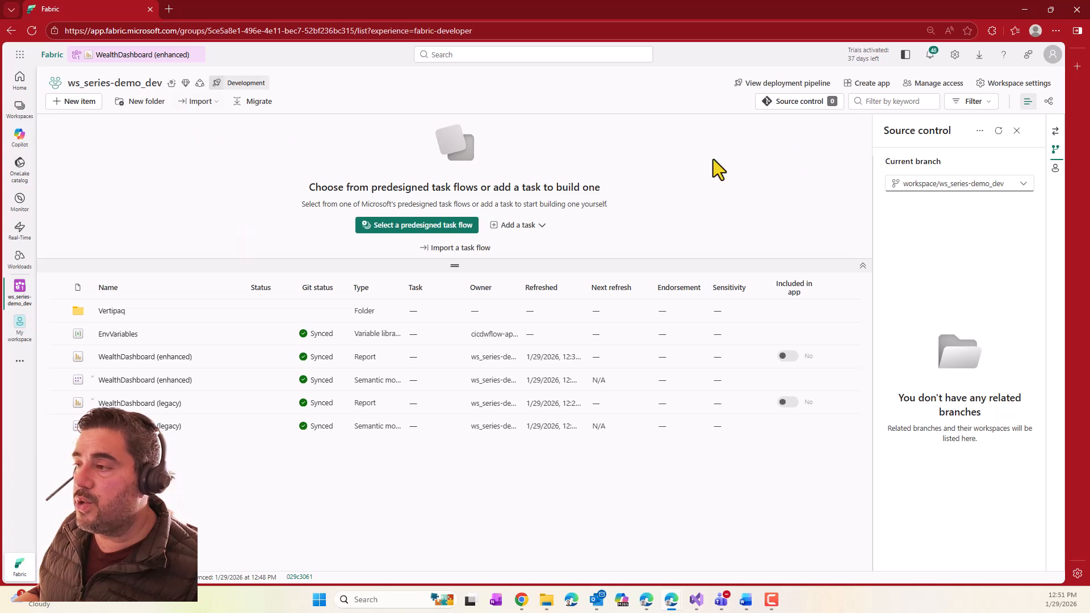
# Reopen the workspace's source control and check its changes and incoming updates.
pyautogui.click(798, 101)
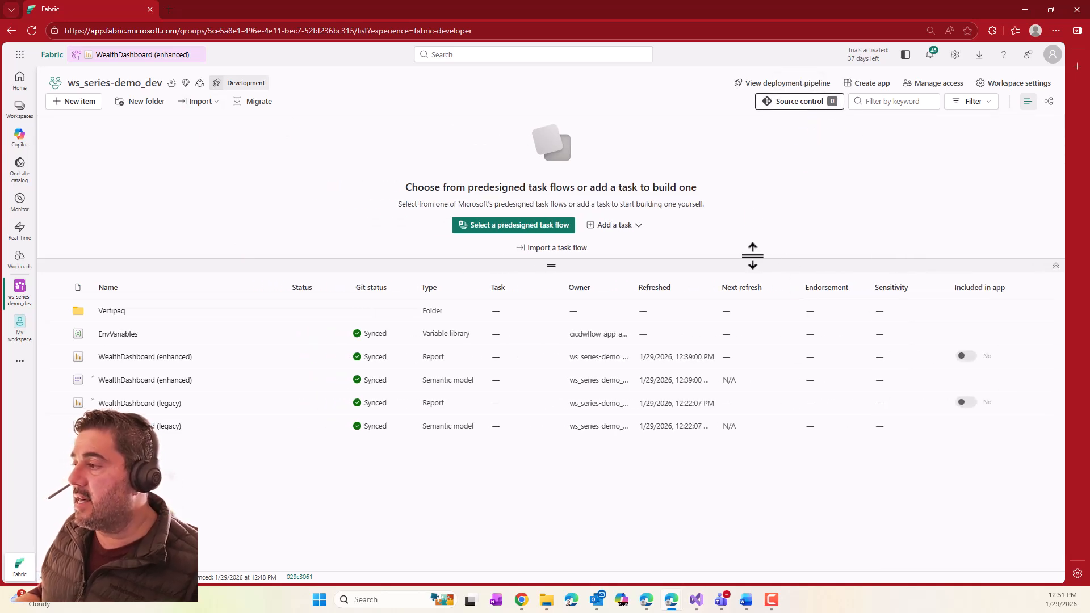
pyautogui.click(787, 104)
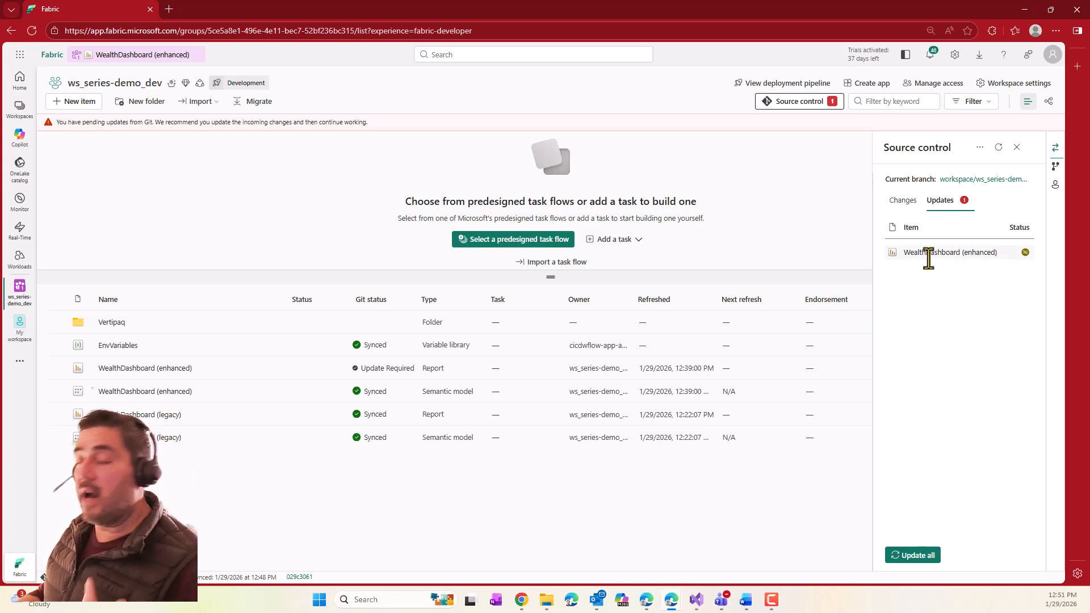
pyautogui.click(903, 201)
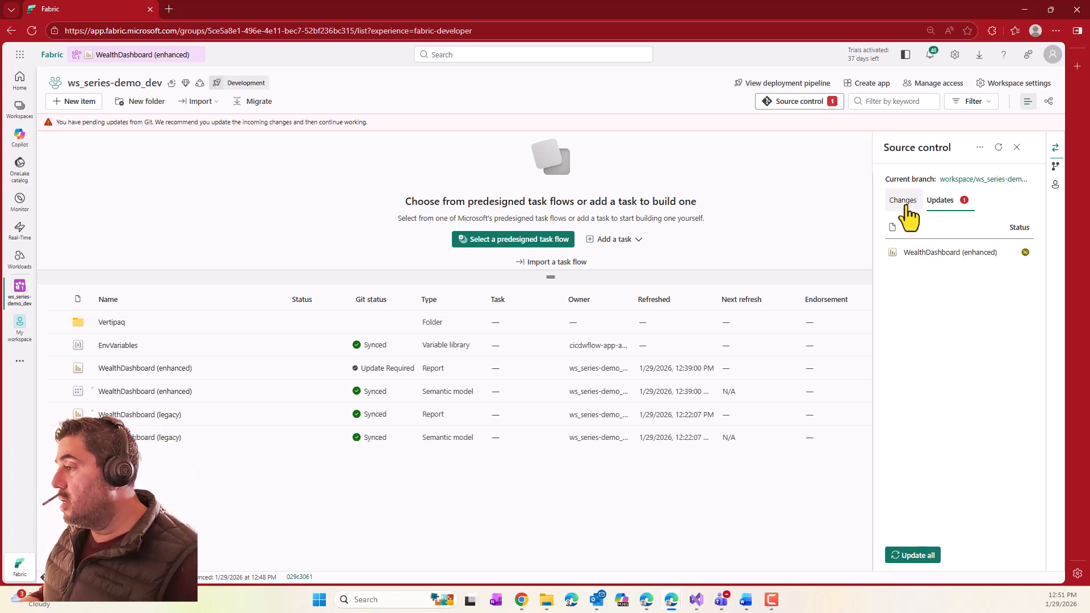
pyautogui.click(939, 200)
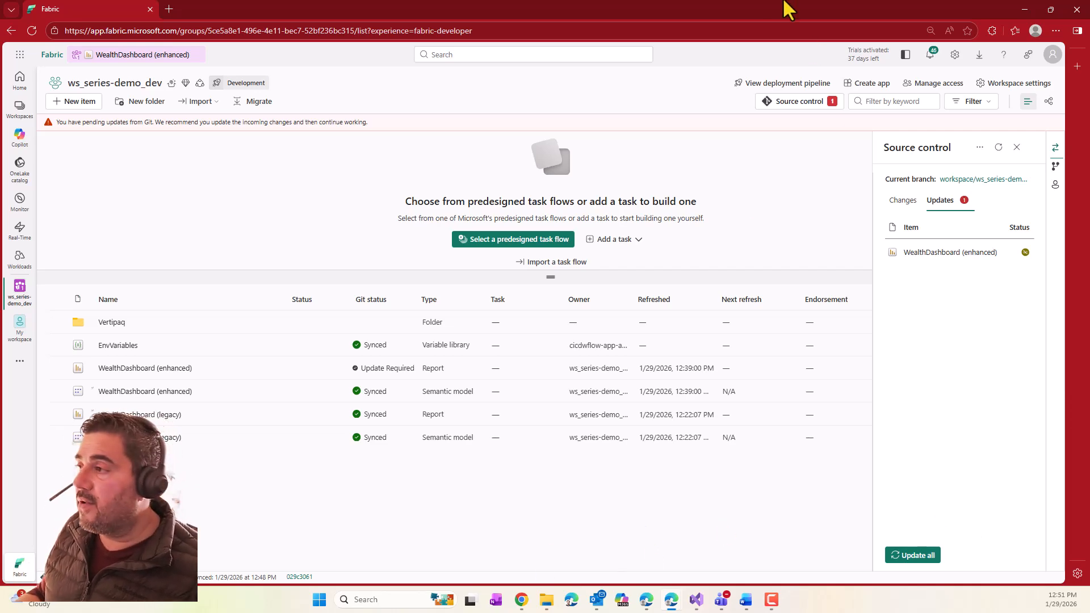
# Restore the Fabric window to its smaller size and move it aside on the desktop.
pyautogui.doubleClick(750, 17)
pyautogui.moveTo(767, 15); pyautogui.dragTo(447, 38)
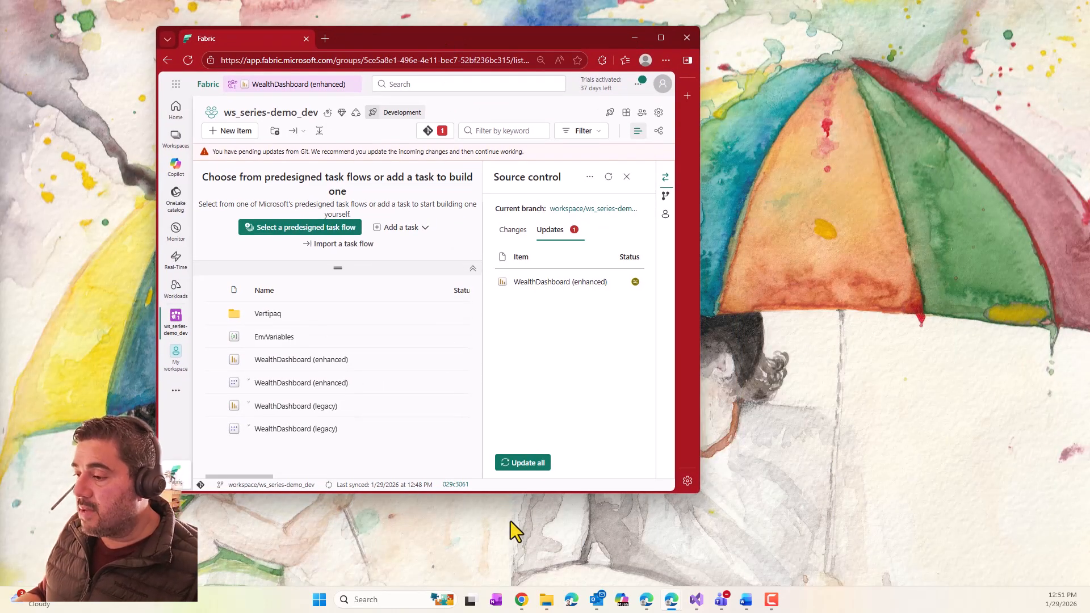